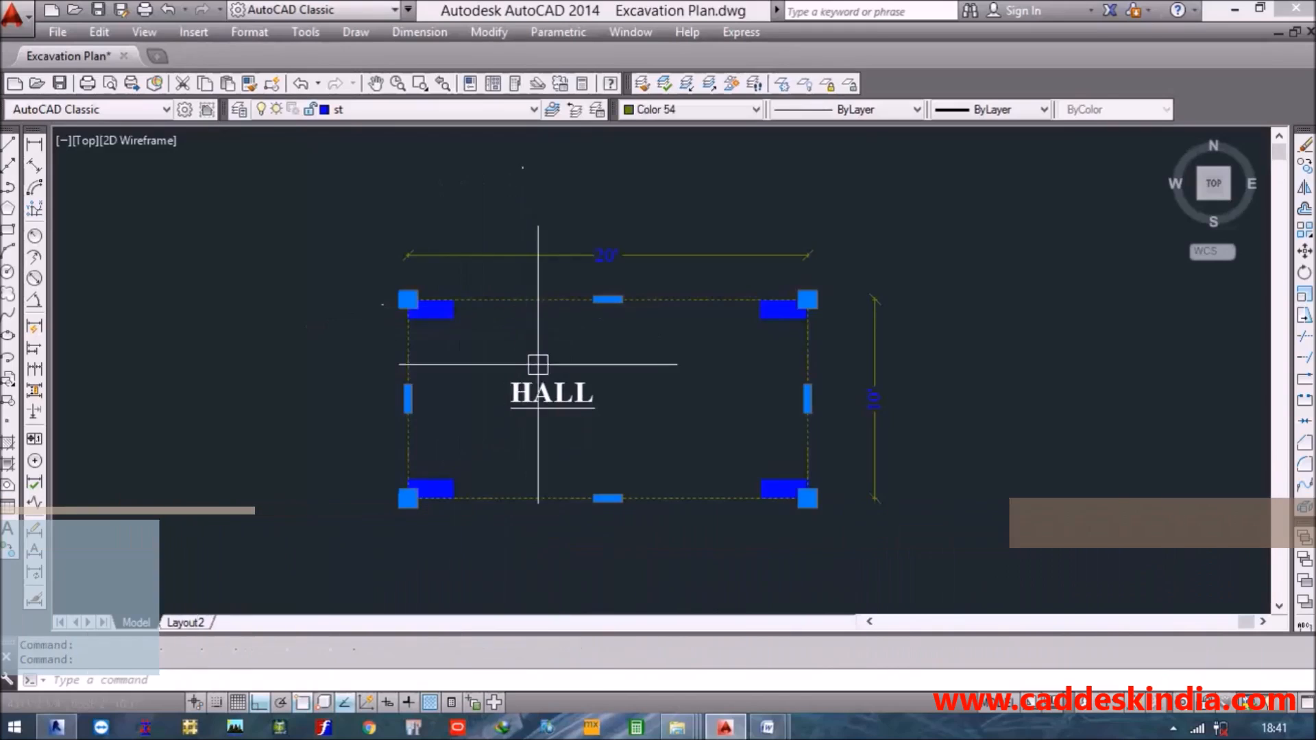
Clear the selection on the hall plan and view the plain hall plan together with the gridded one.
key("Escape")
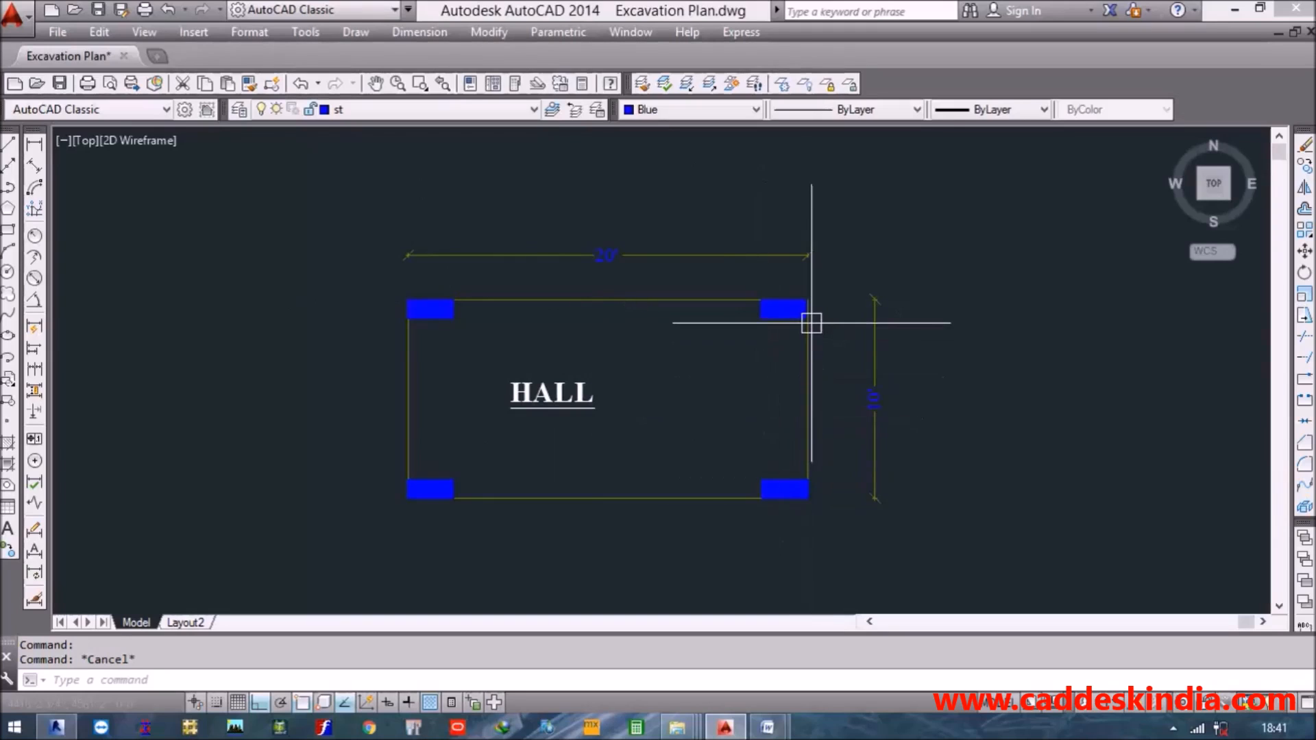
scroll(653, 285, "down", 4)
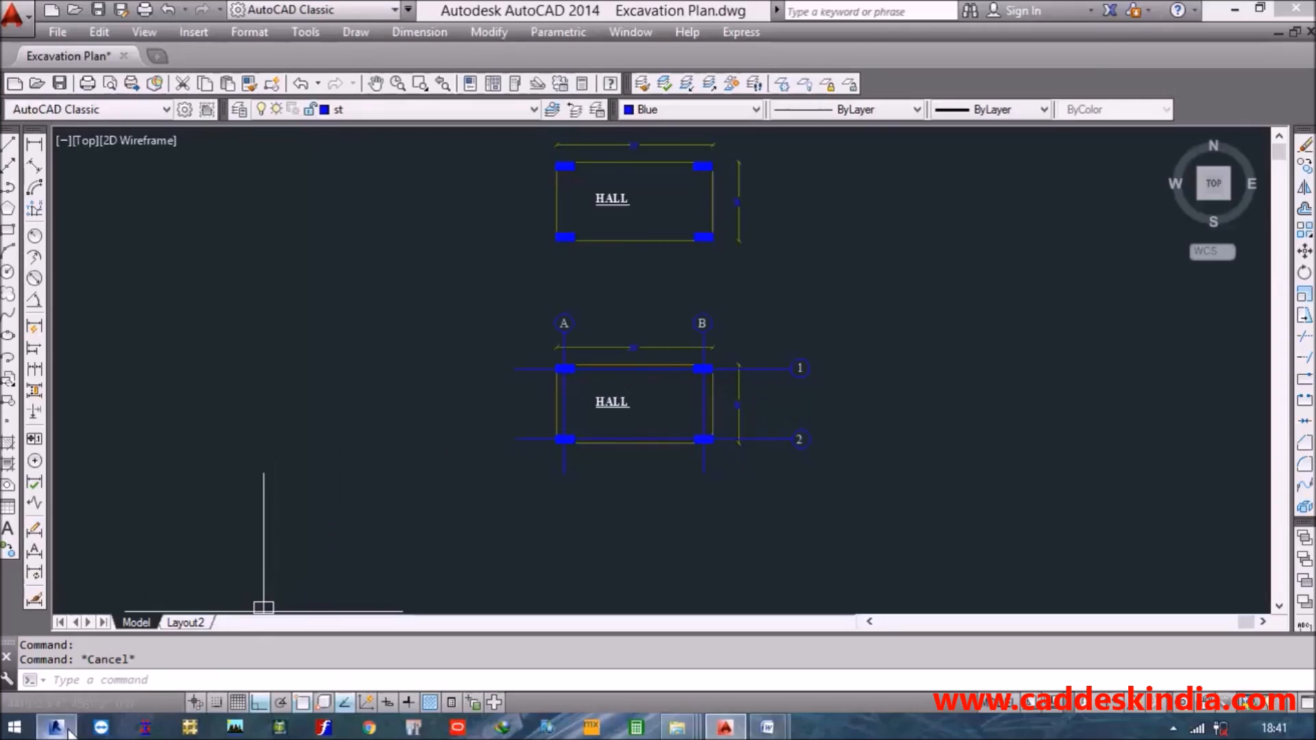
middle_click_drag(738, 450, 742, 492)
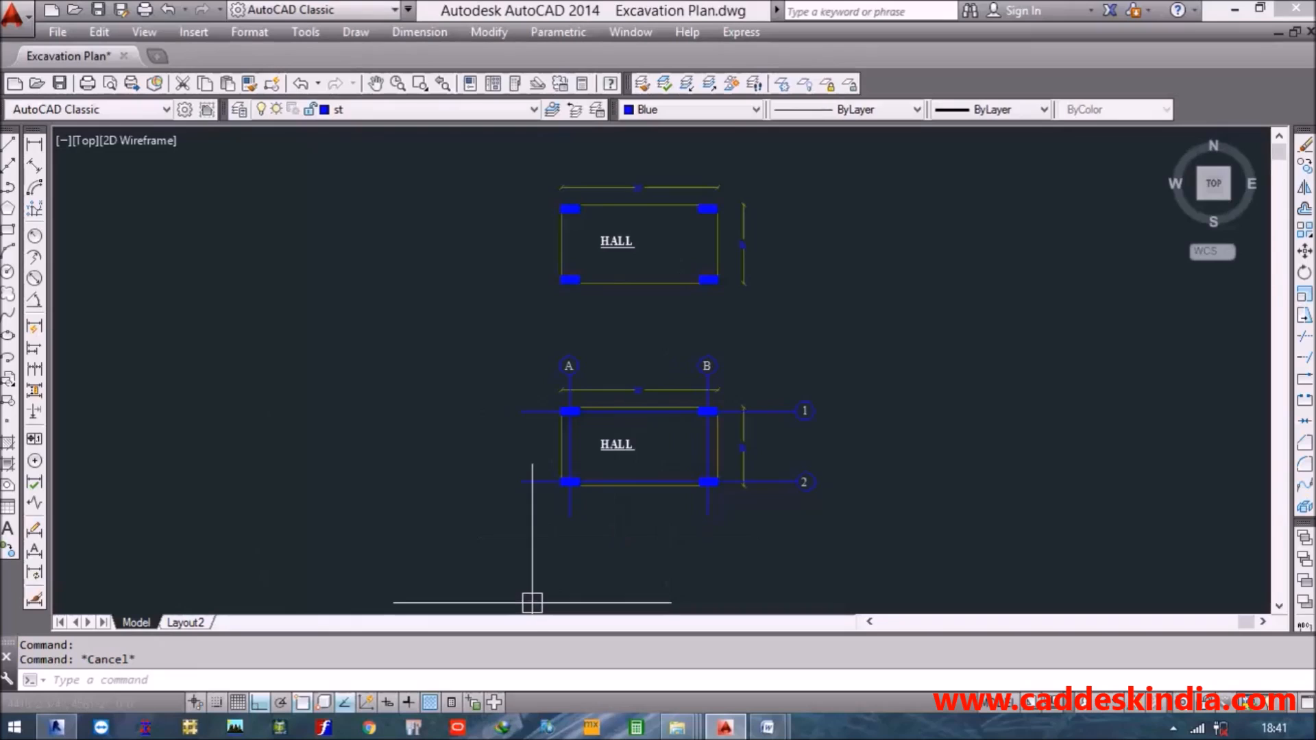
Switch to Revit and inspect the 3D model of the concrete frame from several sides.
left_click(57, 728)
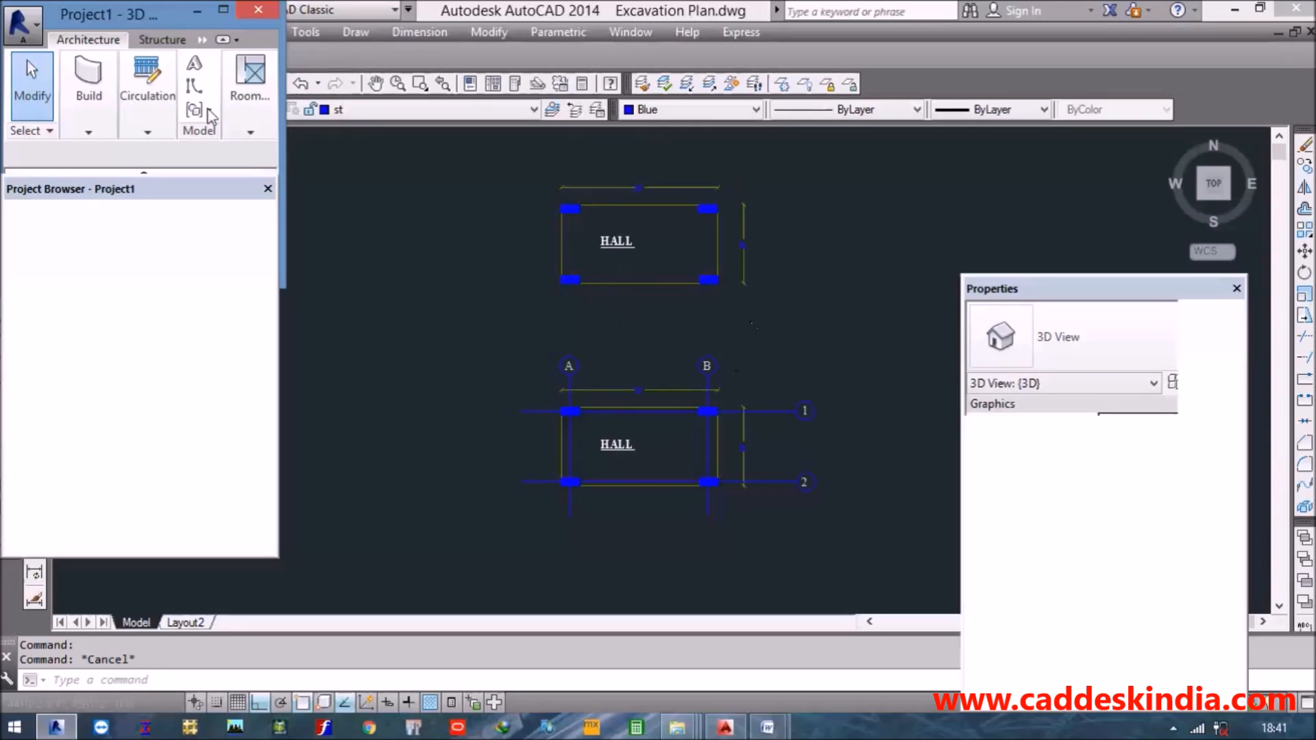
left_click(223, 10)
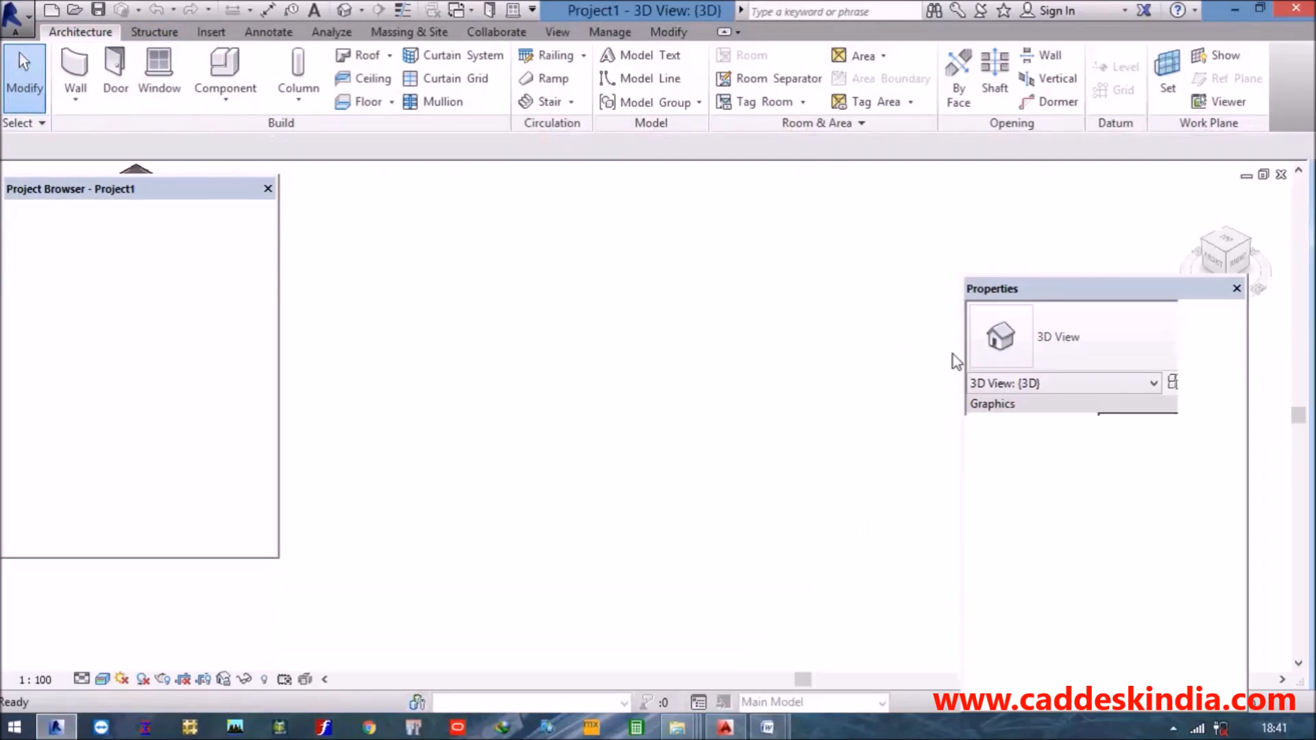
middle_click_drag(331, 225, 575, 339)
scroll(638, 370, "up", 6)
middle_click_drag(585, 388, 483, 528)
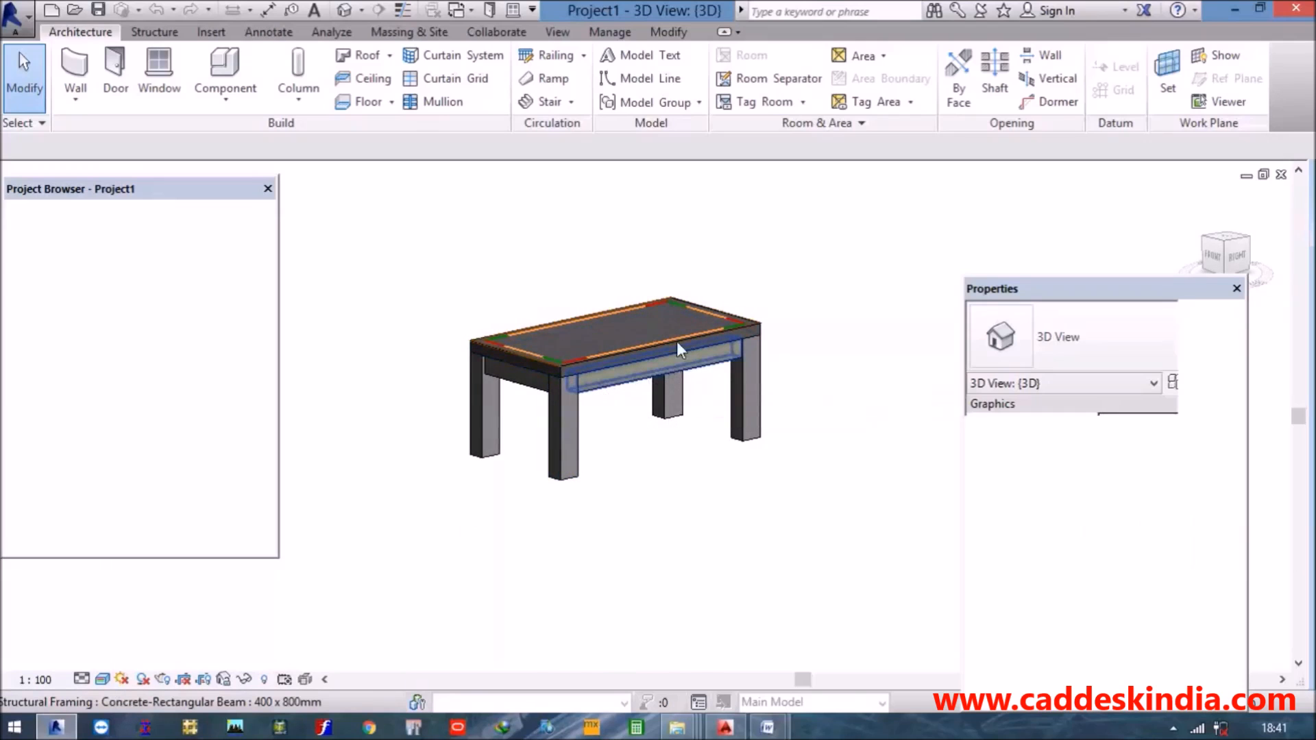
middle_click_drag(603, 331, 798, 302, "shift")
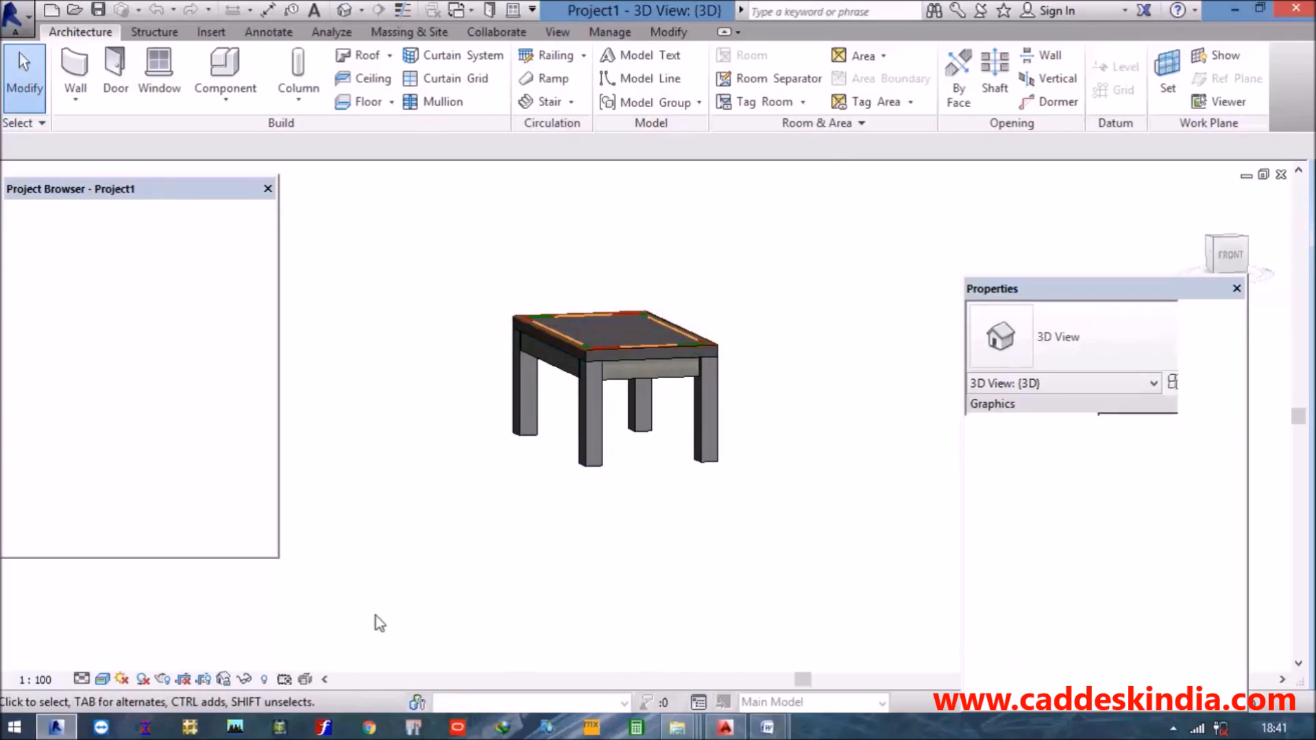
Return to the Excavation Plan drawing in AutoCAD and view the hall plan with grid lines.
left_click(1173, 729)
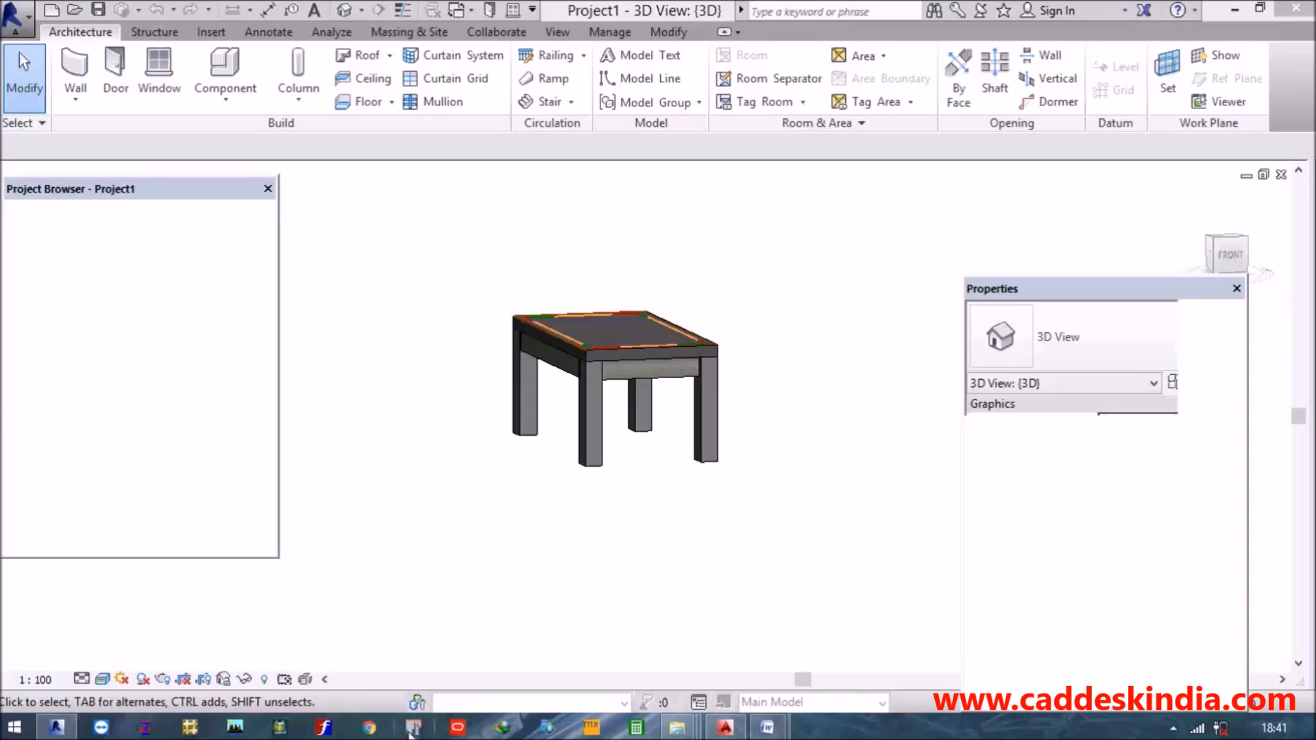
left_click(528, 272)
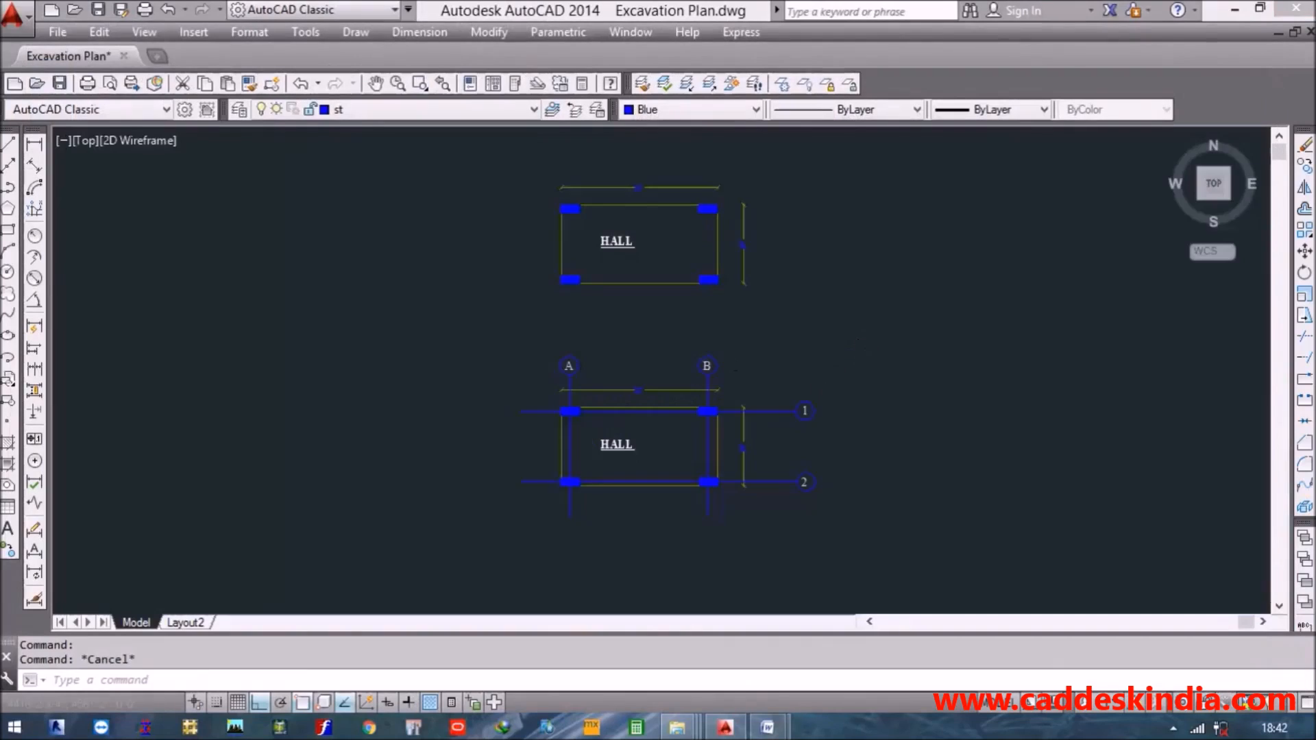
middle_click_drag(857, 338, 726, 282)
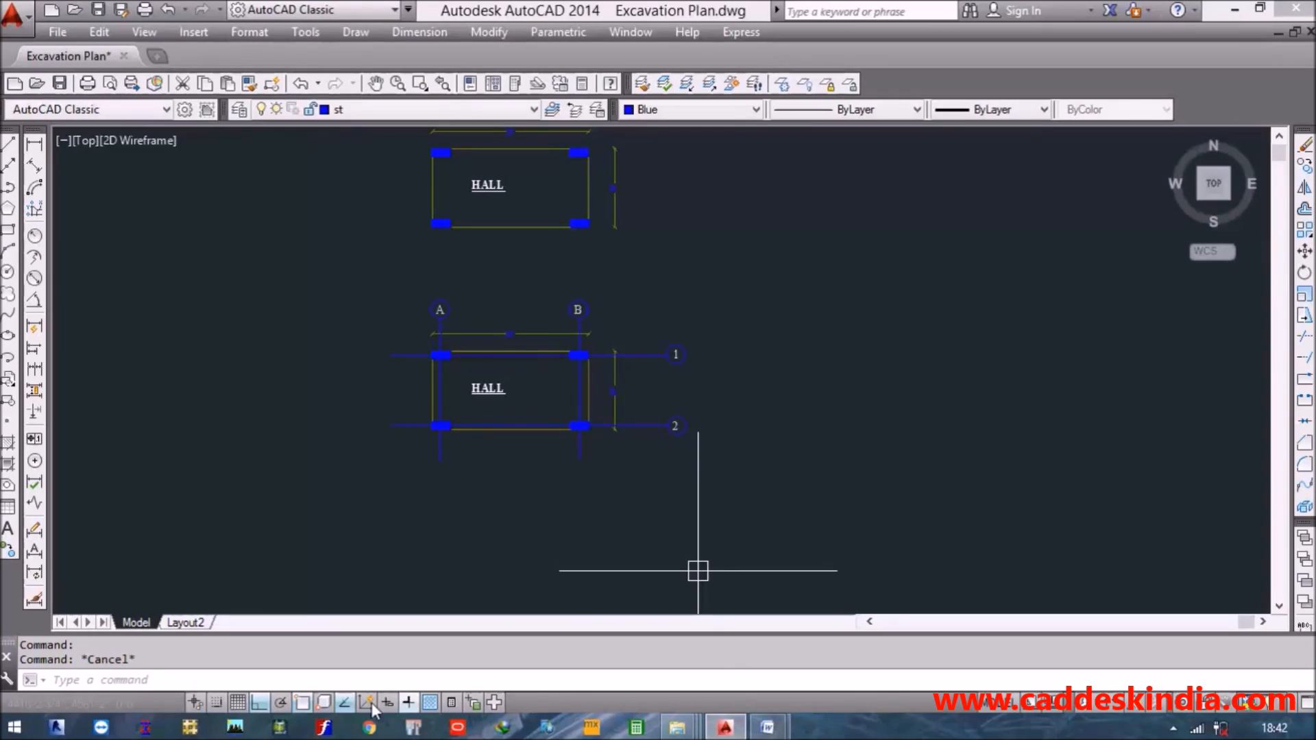
Launch ETABS 2015 and dismiss the license expiration warning.
left_click(417, 728)
left_click(439, 414)
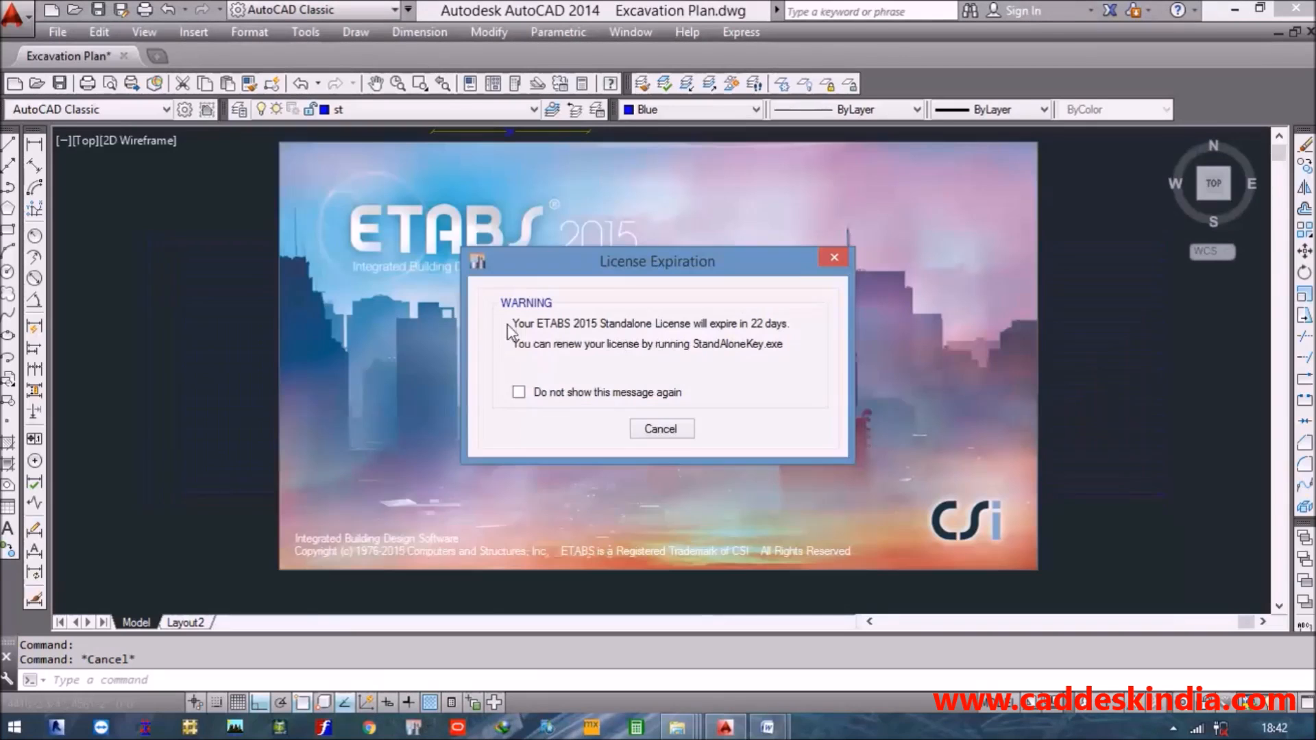
left_click(651, 429)
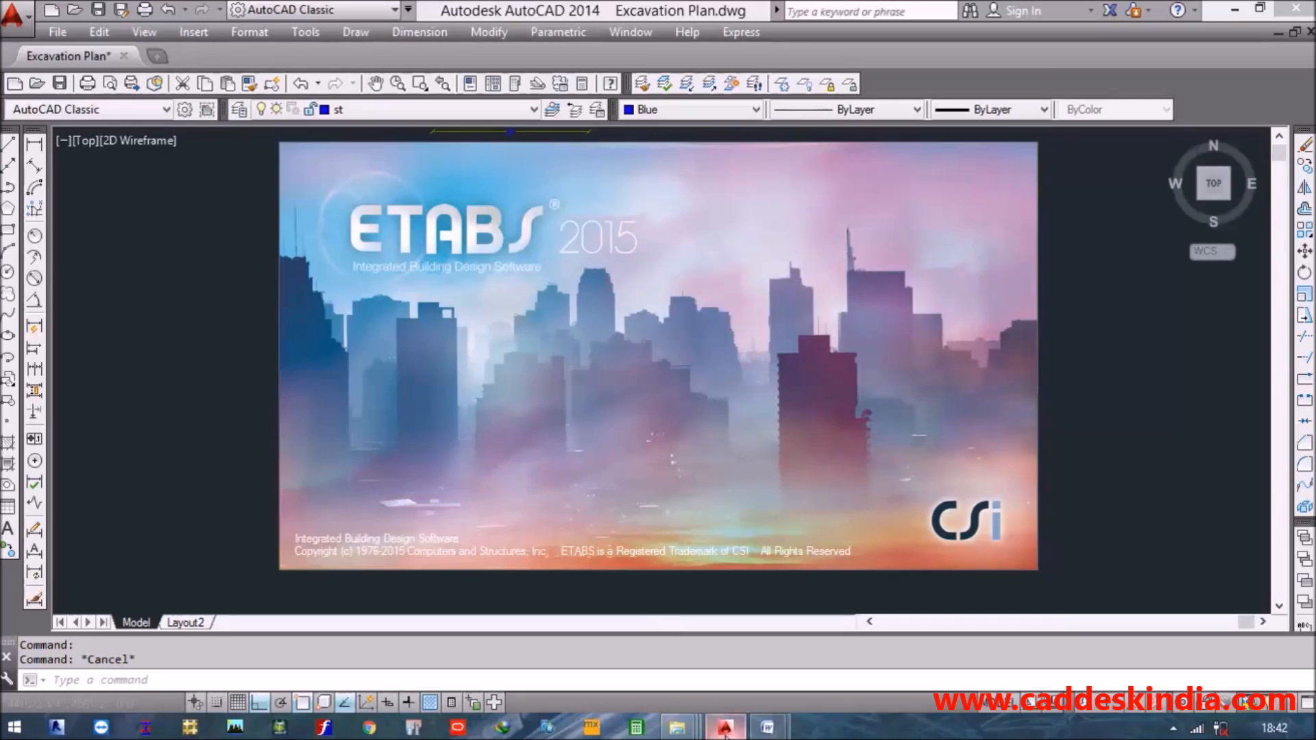
Examine the figure of the ETABS graphical user interface in the Word document, then return to ETABS.
mouse_move(771, 730)
left_click(857, 647)
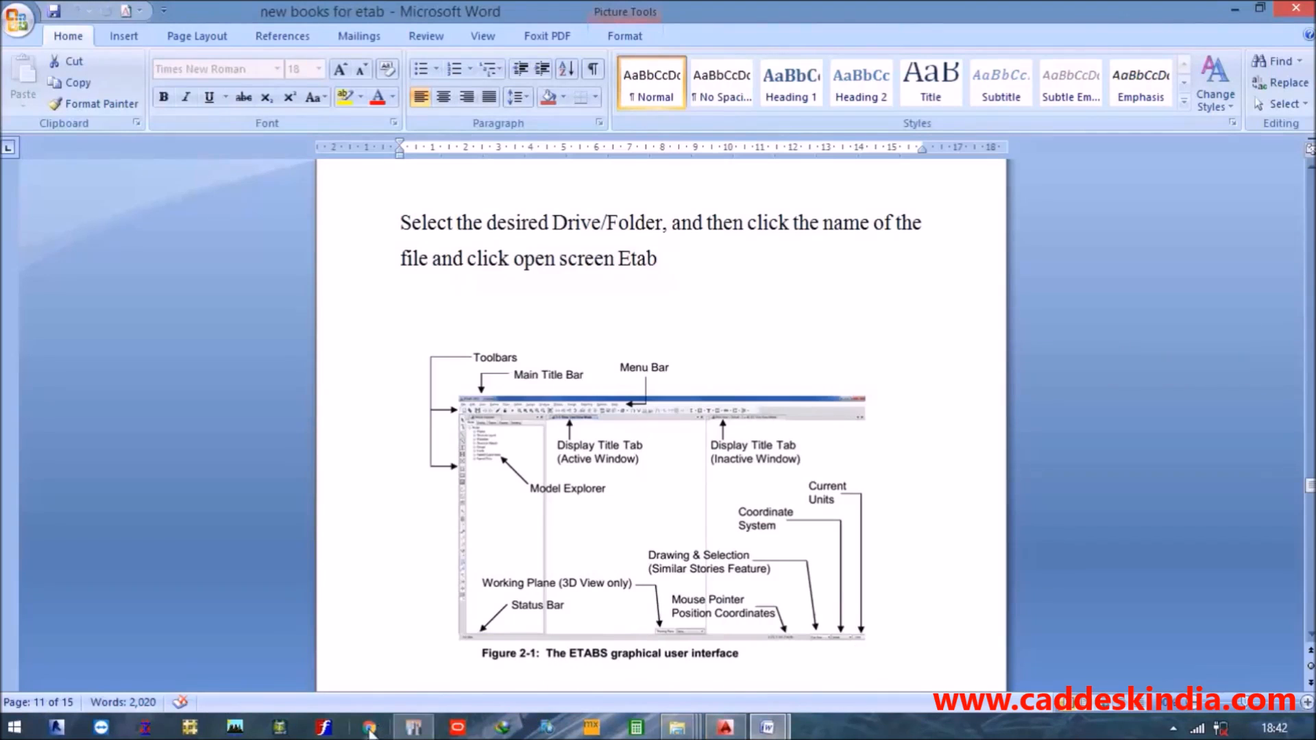
left_click(413, 728)
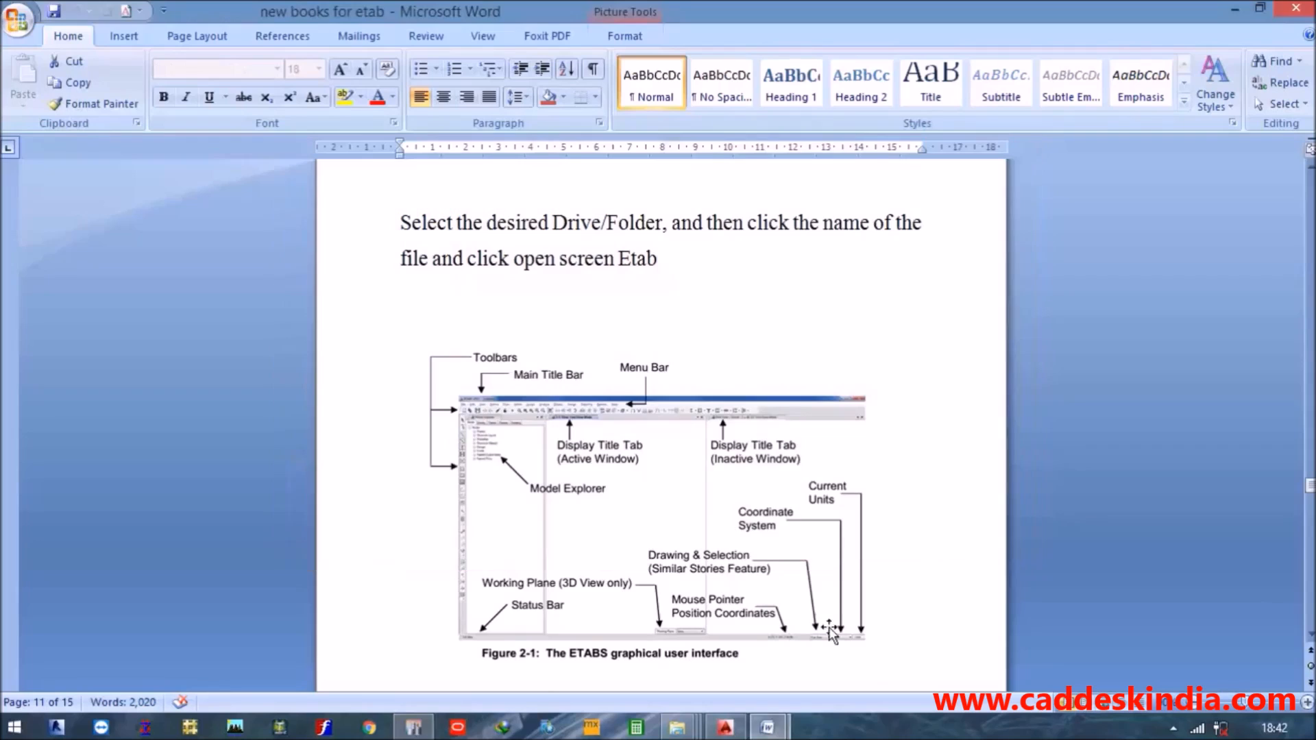
left_click(413, 727)
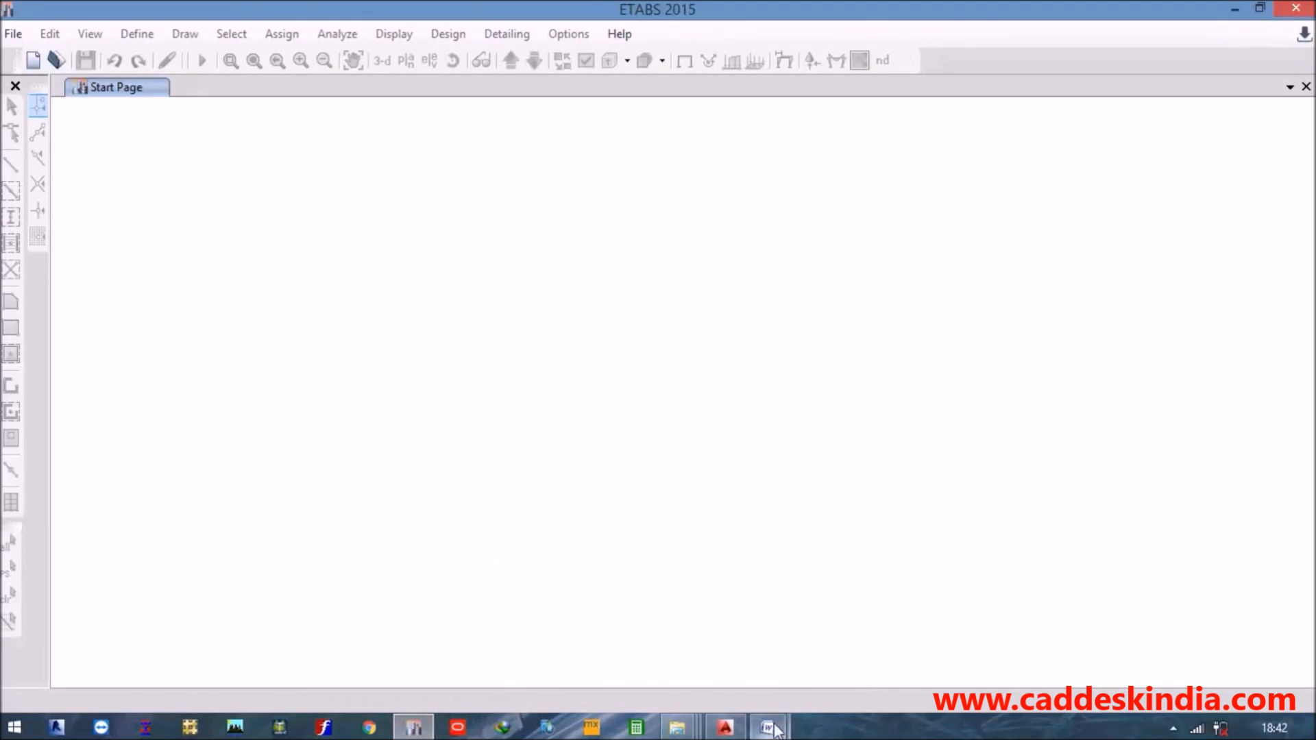
mouse_move(768, 727)
left_click(931, 637)
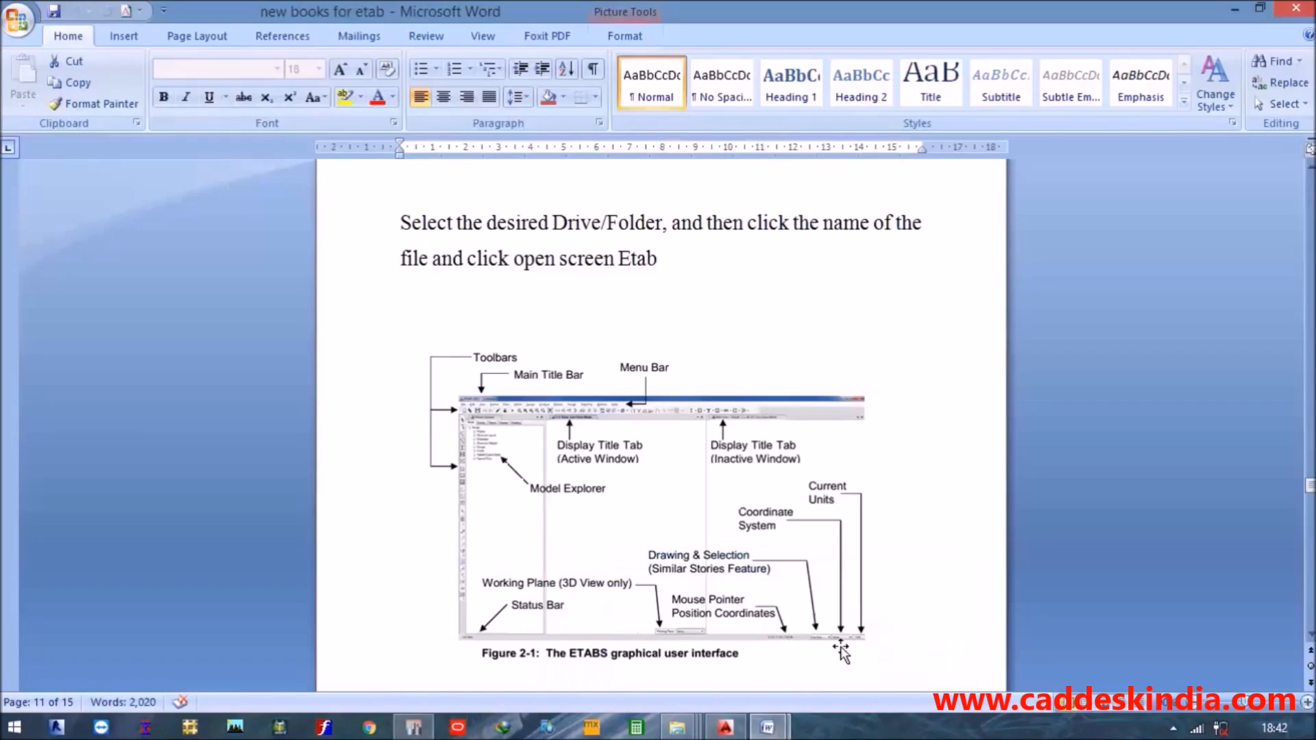
left_click(415, 726)
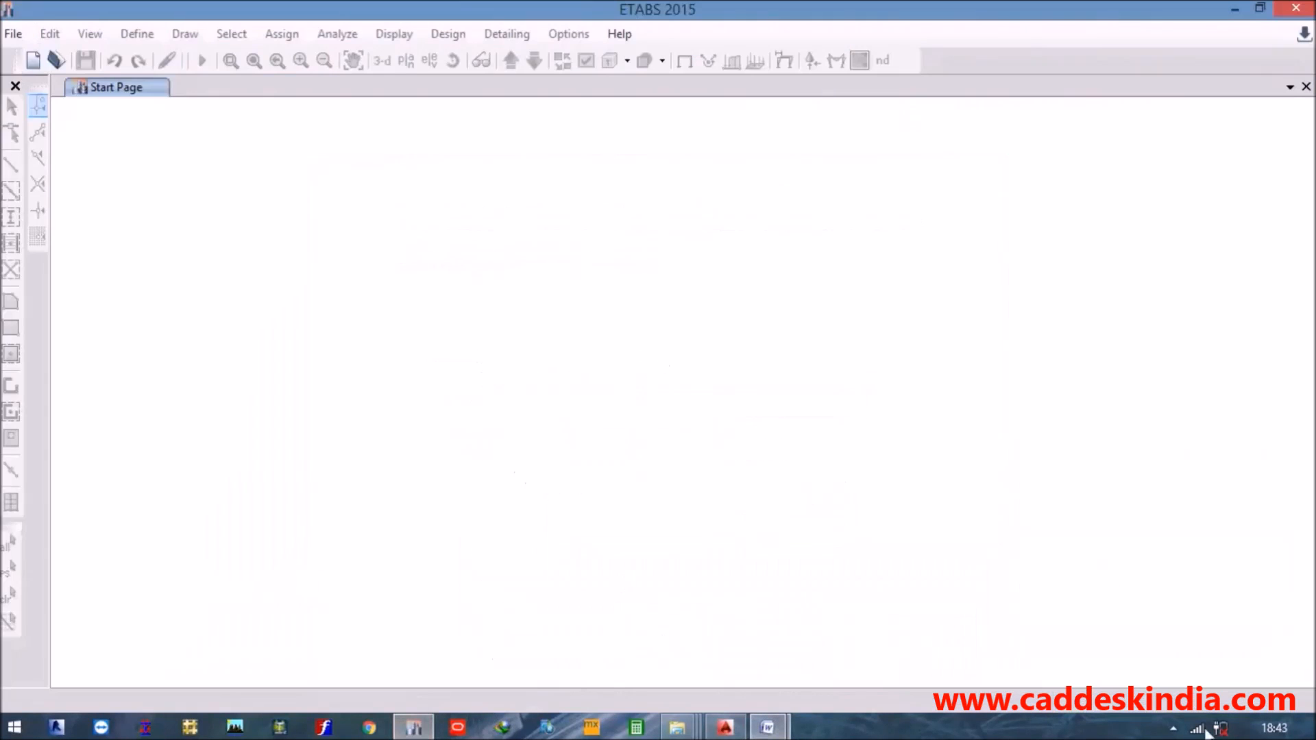
Start a new model in ETABS.
left_click(1174, 729)
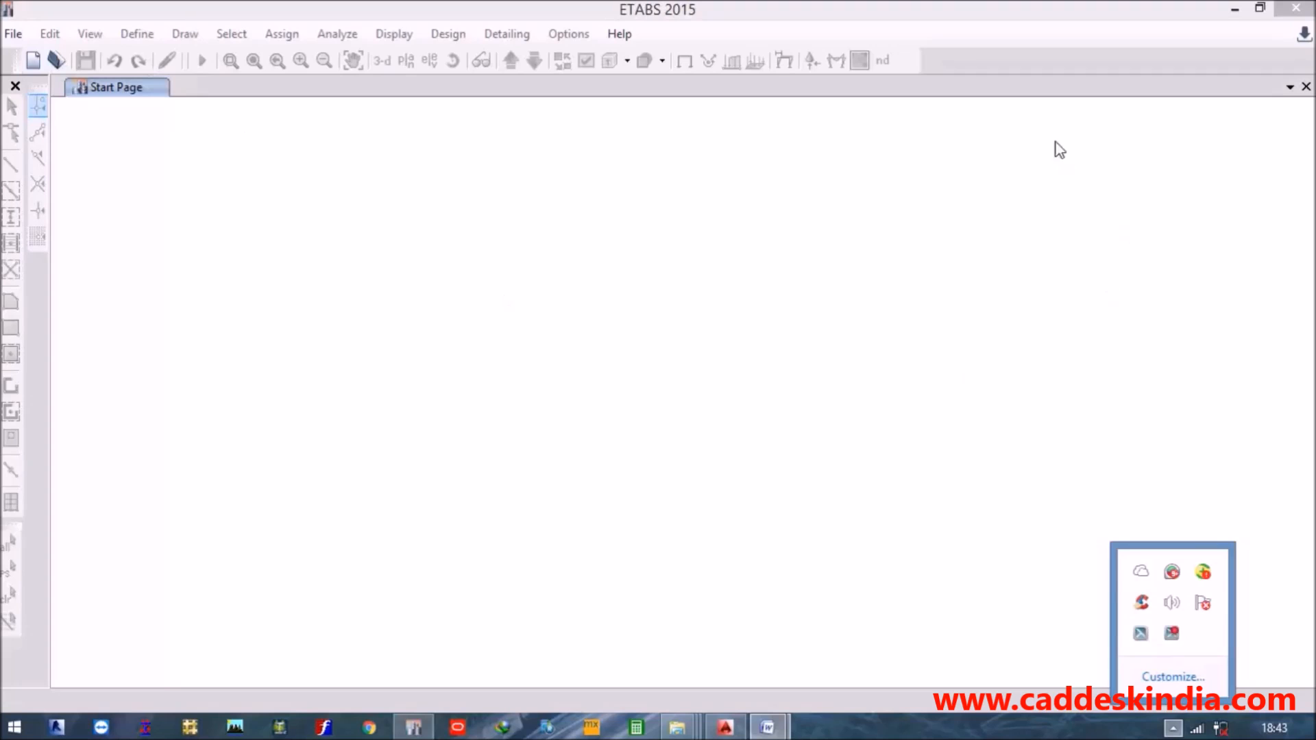
left_click(1147, 71)
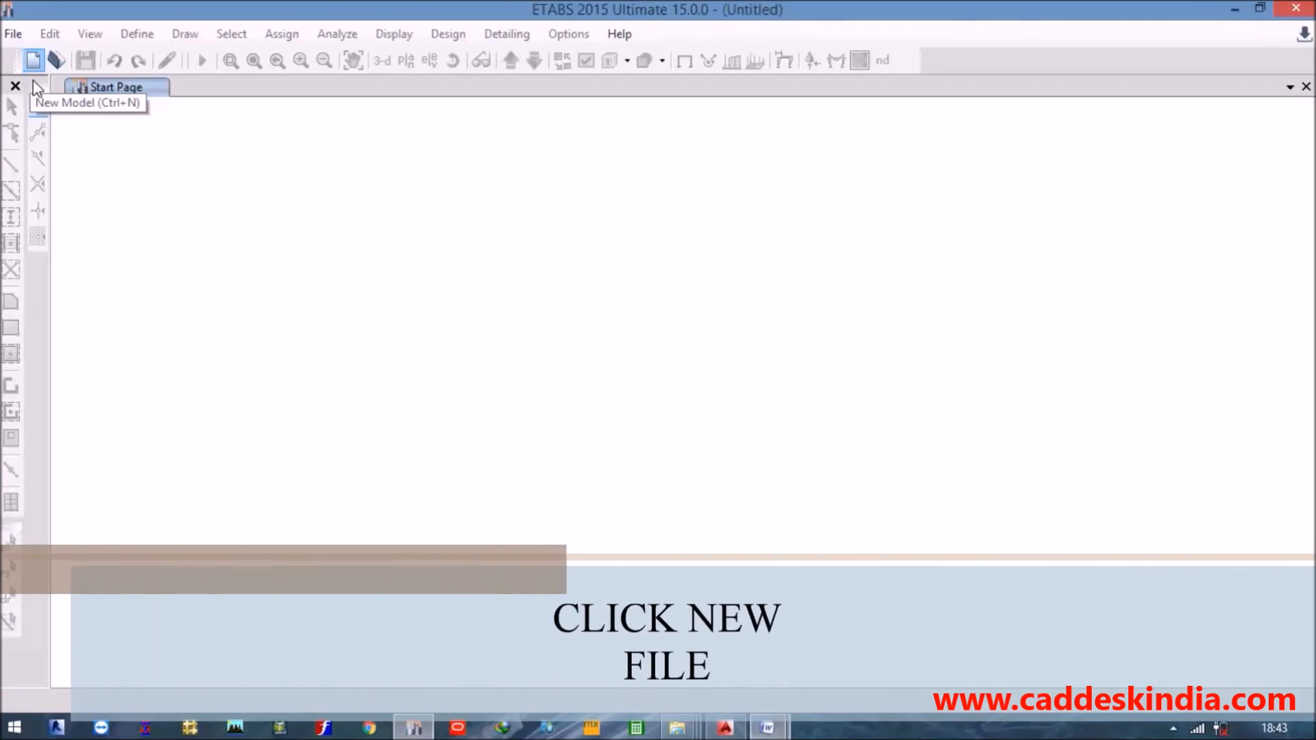
left_click(32, 80)
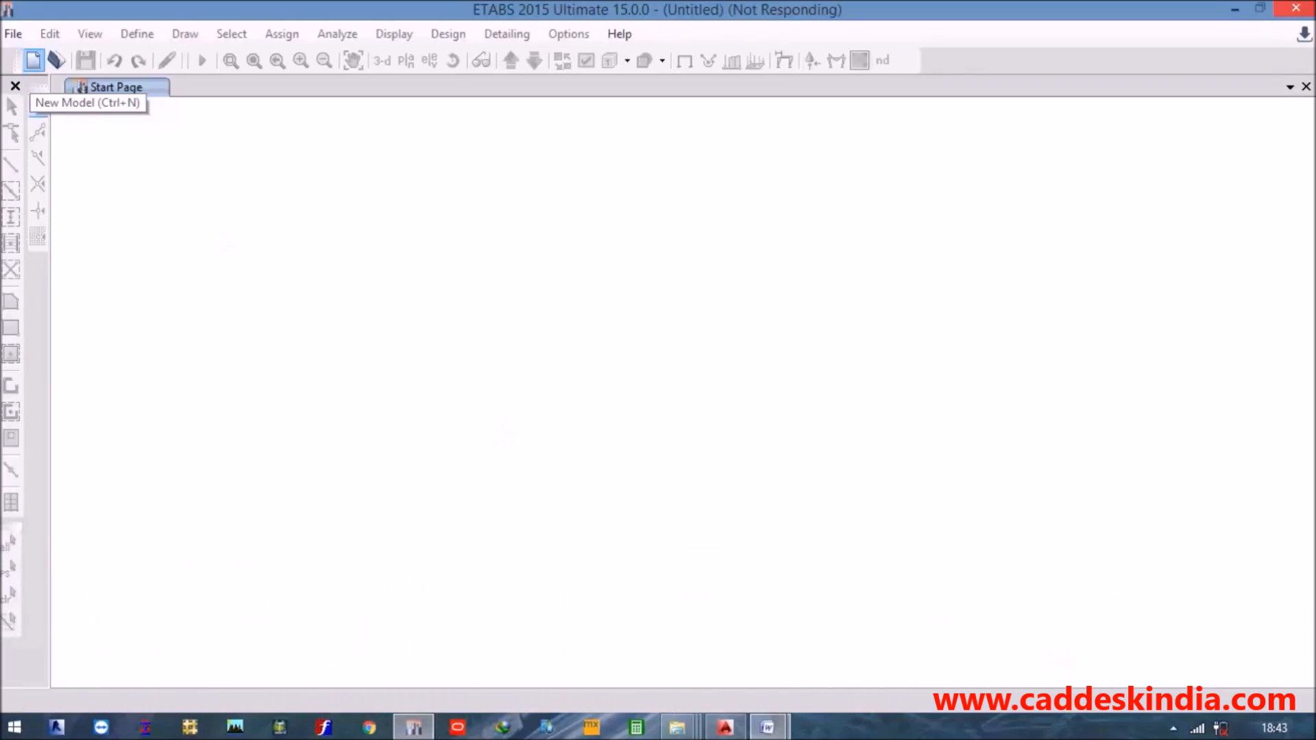
left_click(1174, 730)
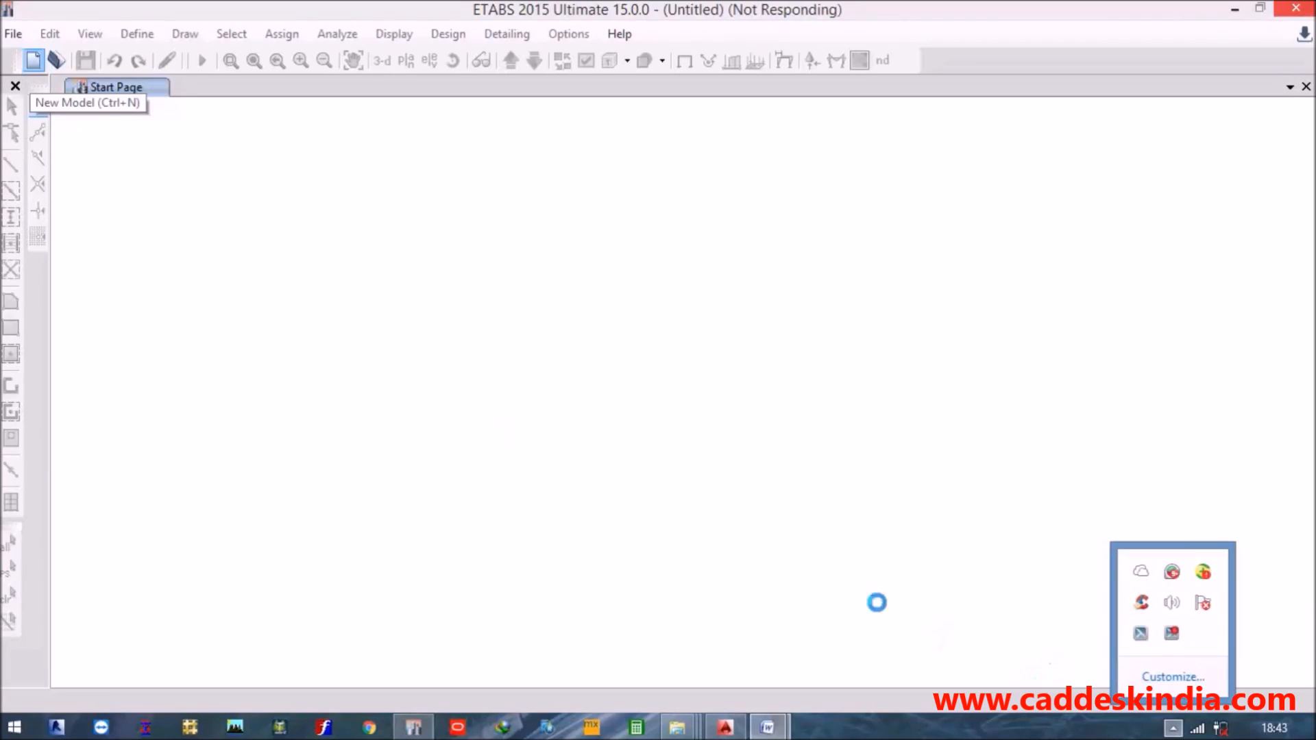
left_click(335, 270)
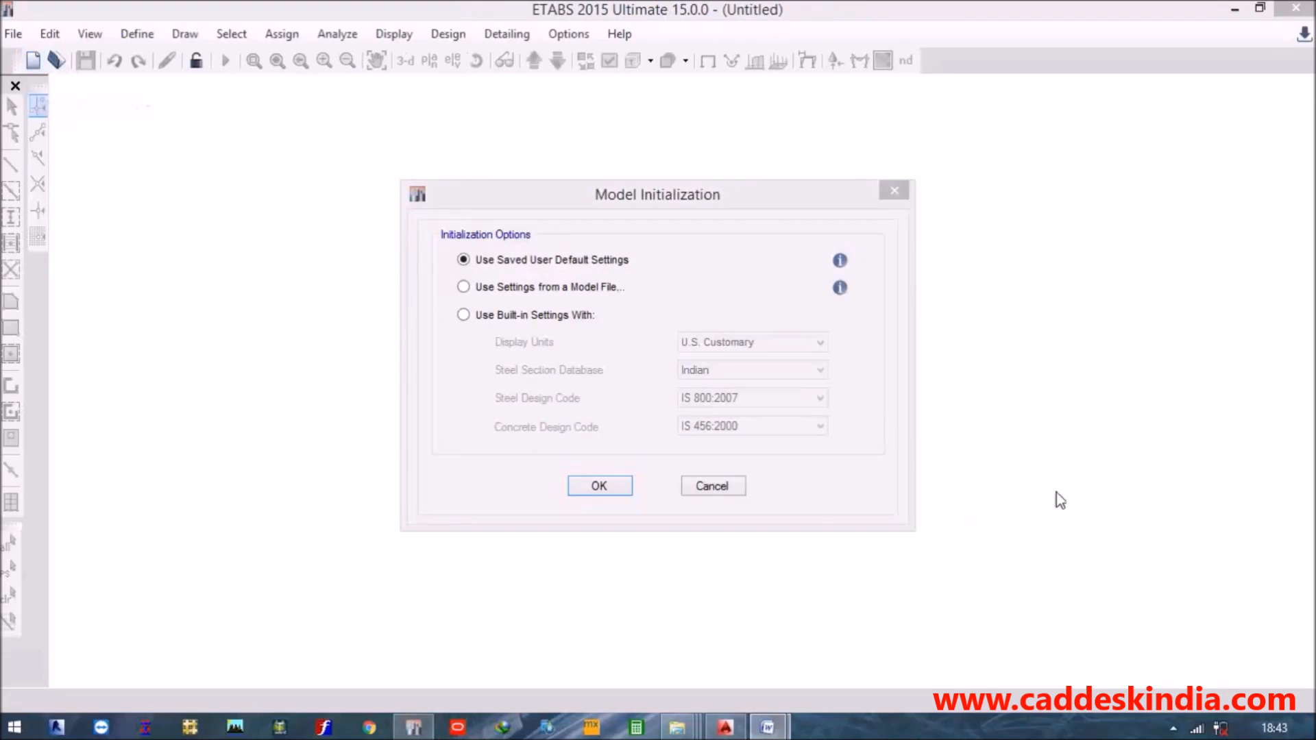
left_click(1173, 728)
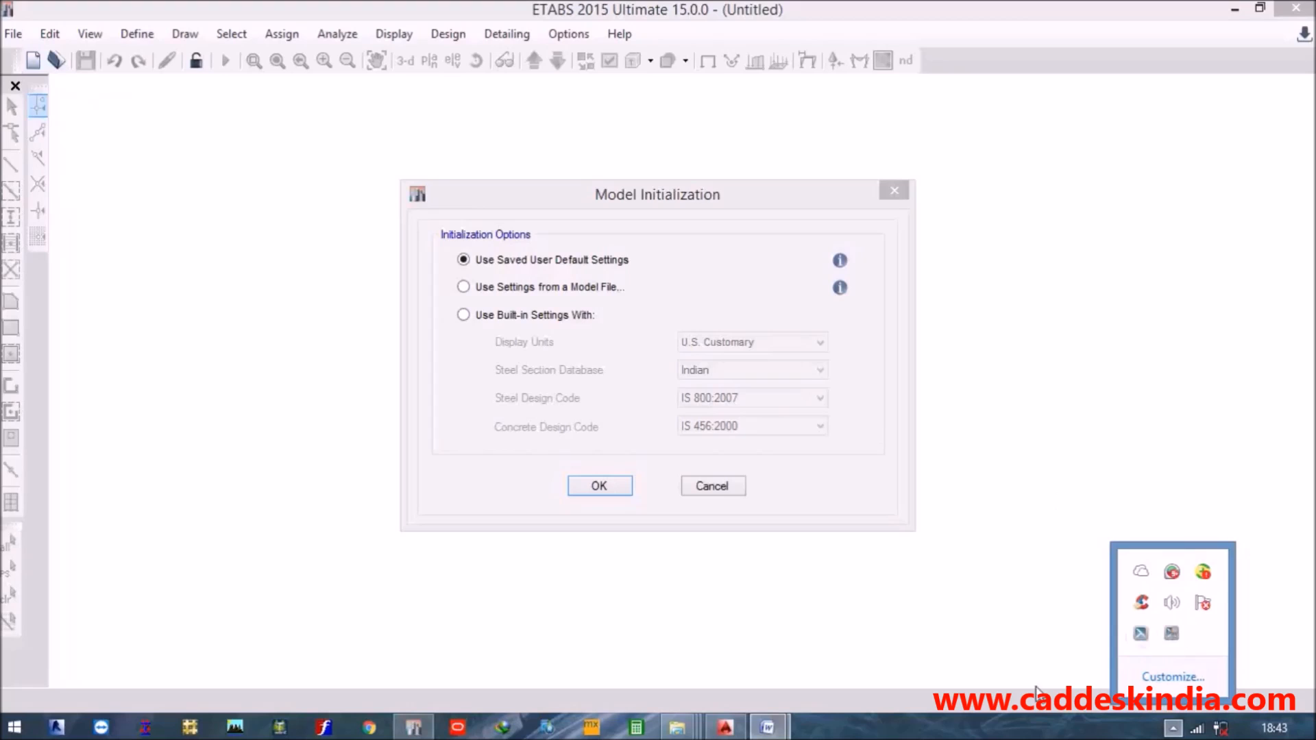
Initialize the model with built-in settings, using Metric SI display units.
left_click_drag(655, 199, 662, 172)
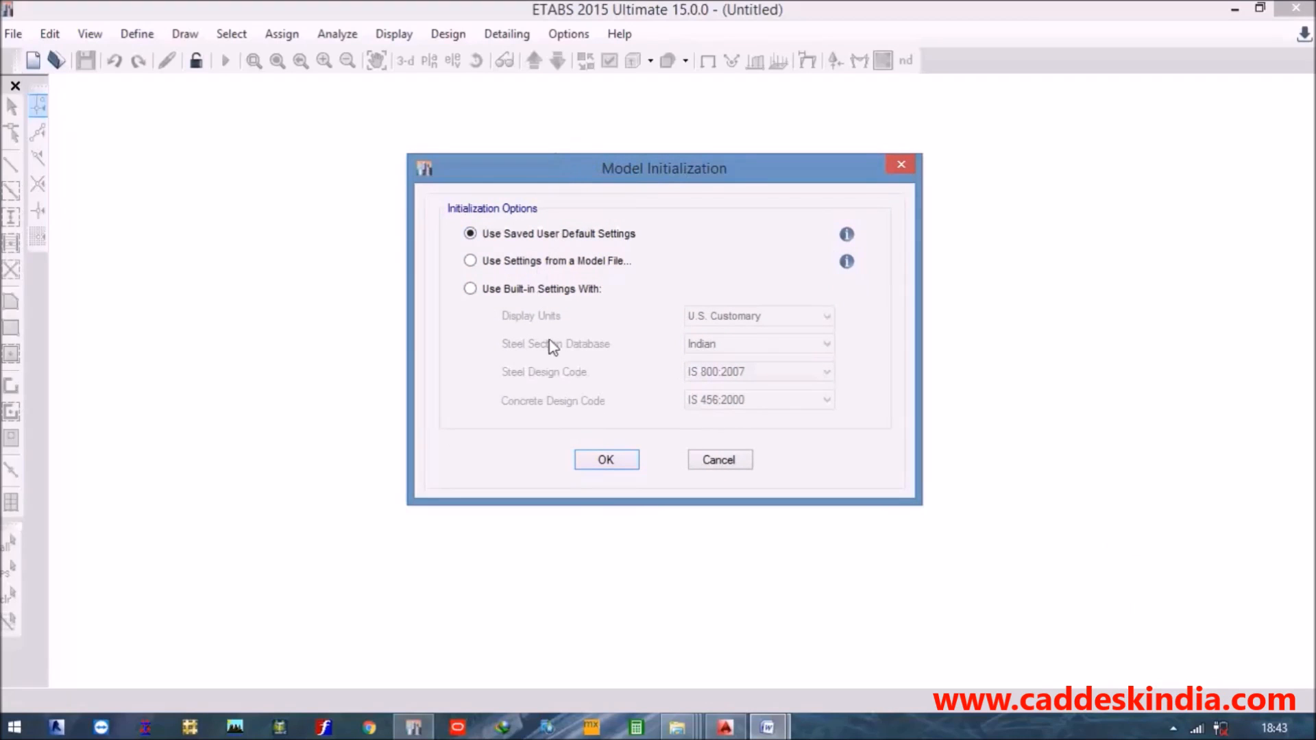
left_click(528, 296)
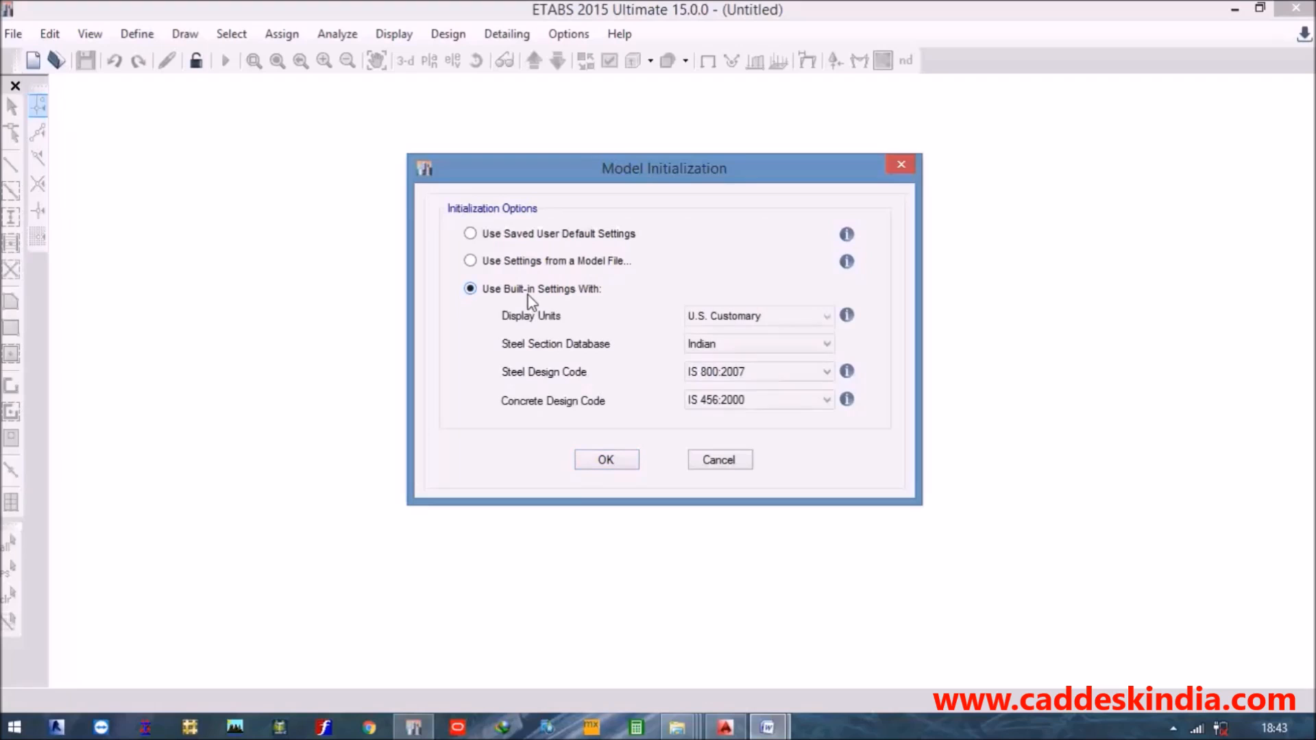
left_click(779, 321)
left_click(773, 346)
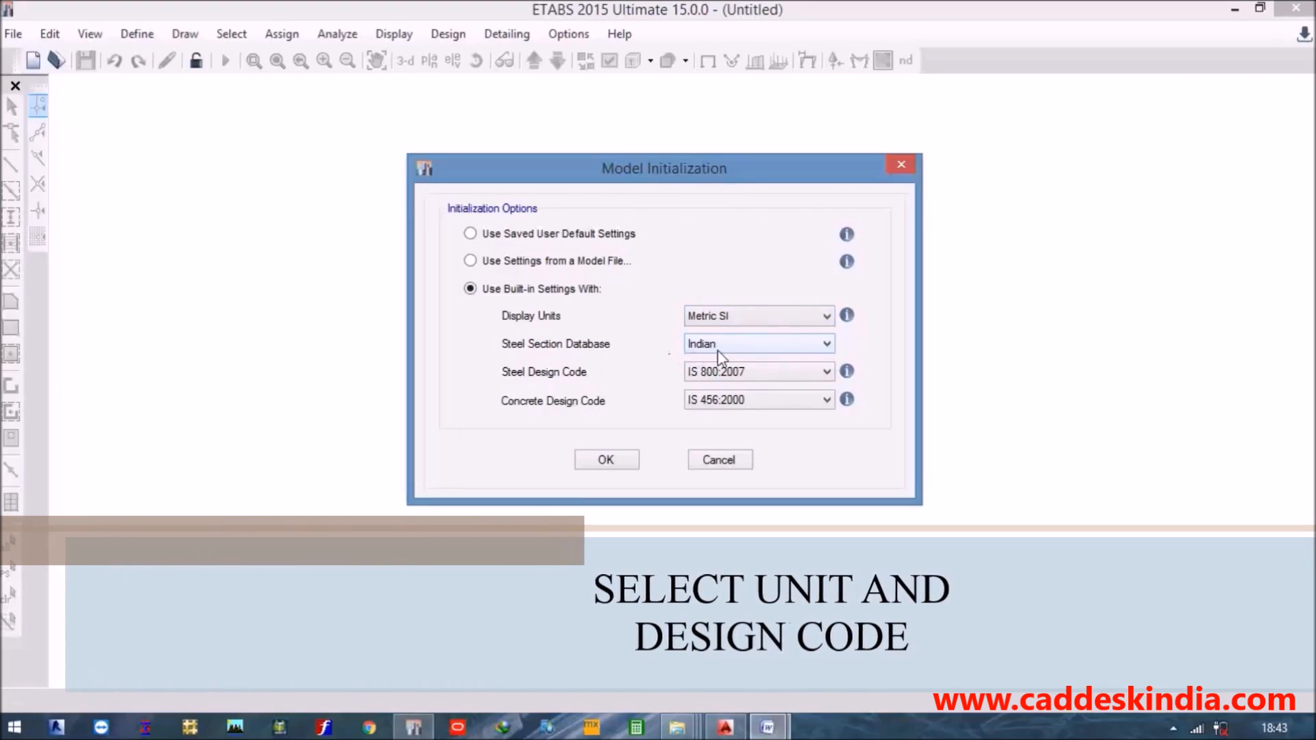
Use the Indian steel section database with design codes IS 800:2007 for steel and IS 456:2000 for concrete, and accept the initialization.
left_click(751, 349)
left_click(752, 350)
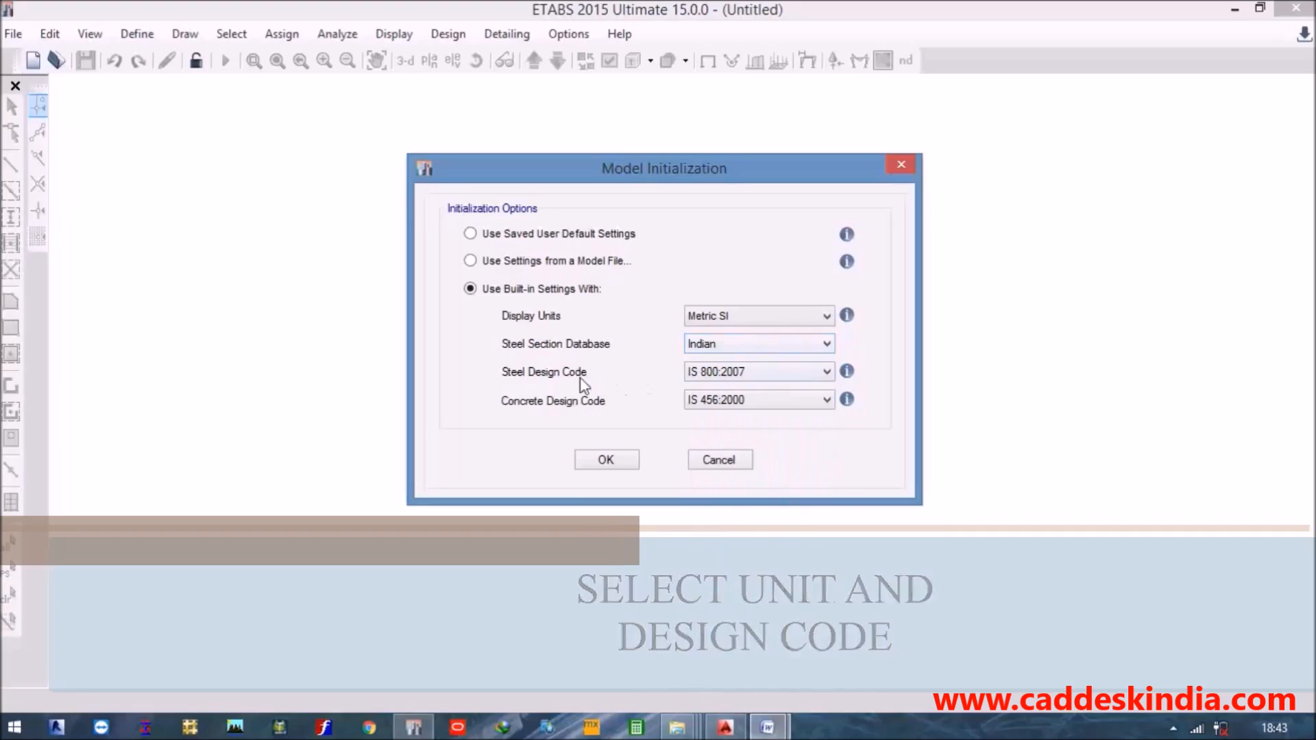
left_click(797, 348)
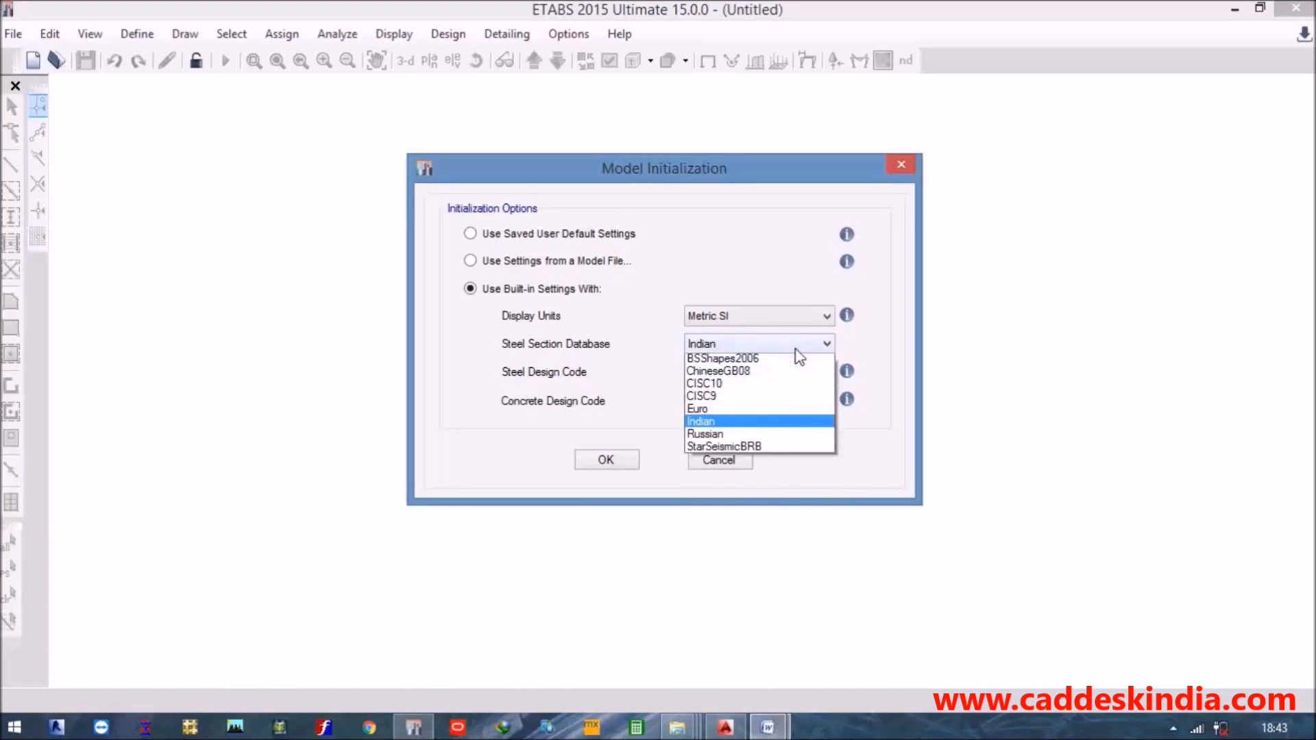
left_click(736, 592)
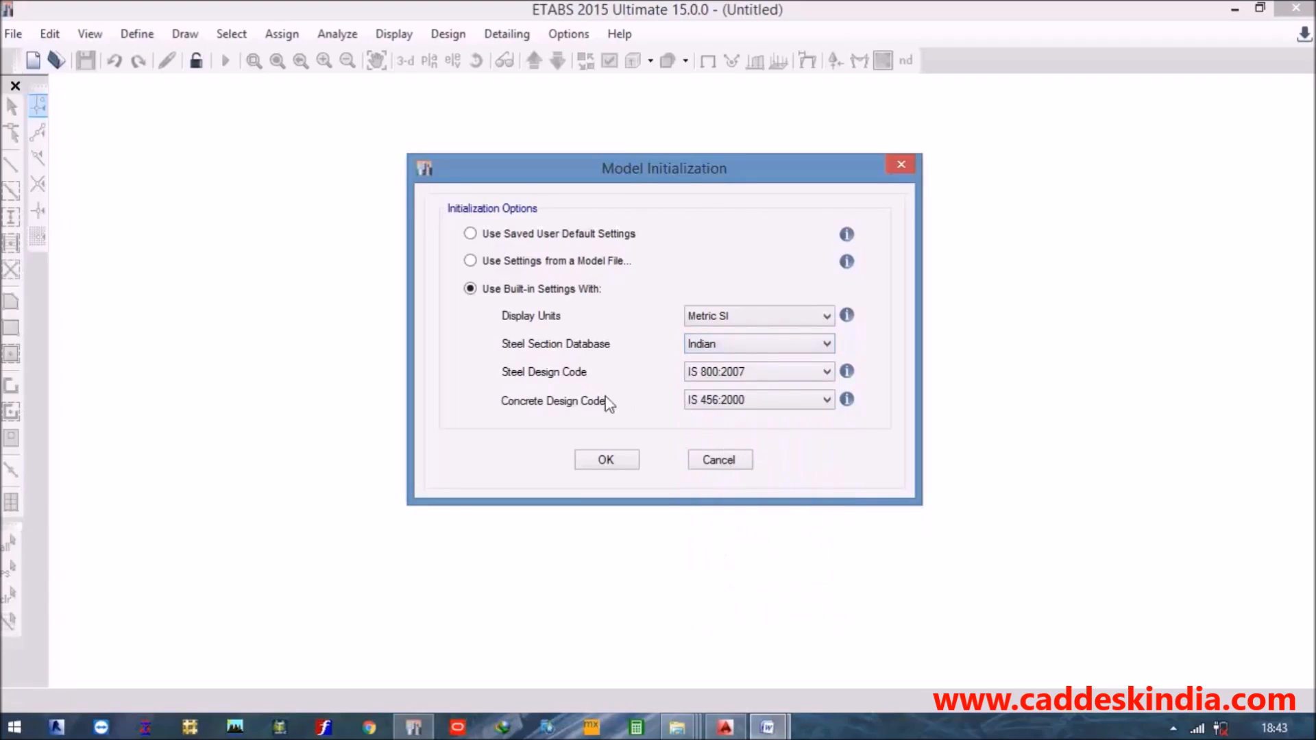
left_click(792, 375)
left_click(798, 375)
left_click(787, 406)
left_click(786, 407)
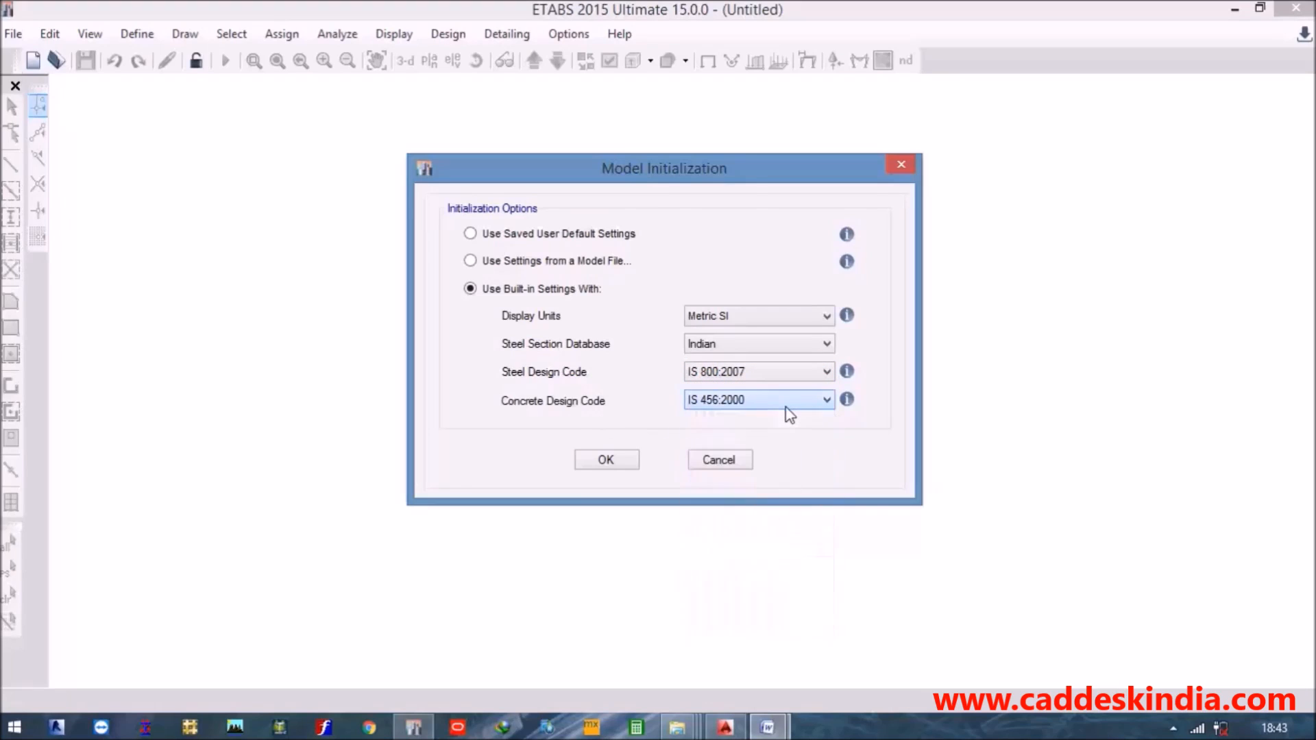
left_click(619, 468)
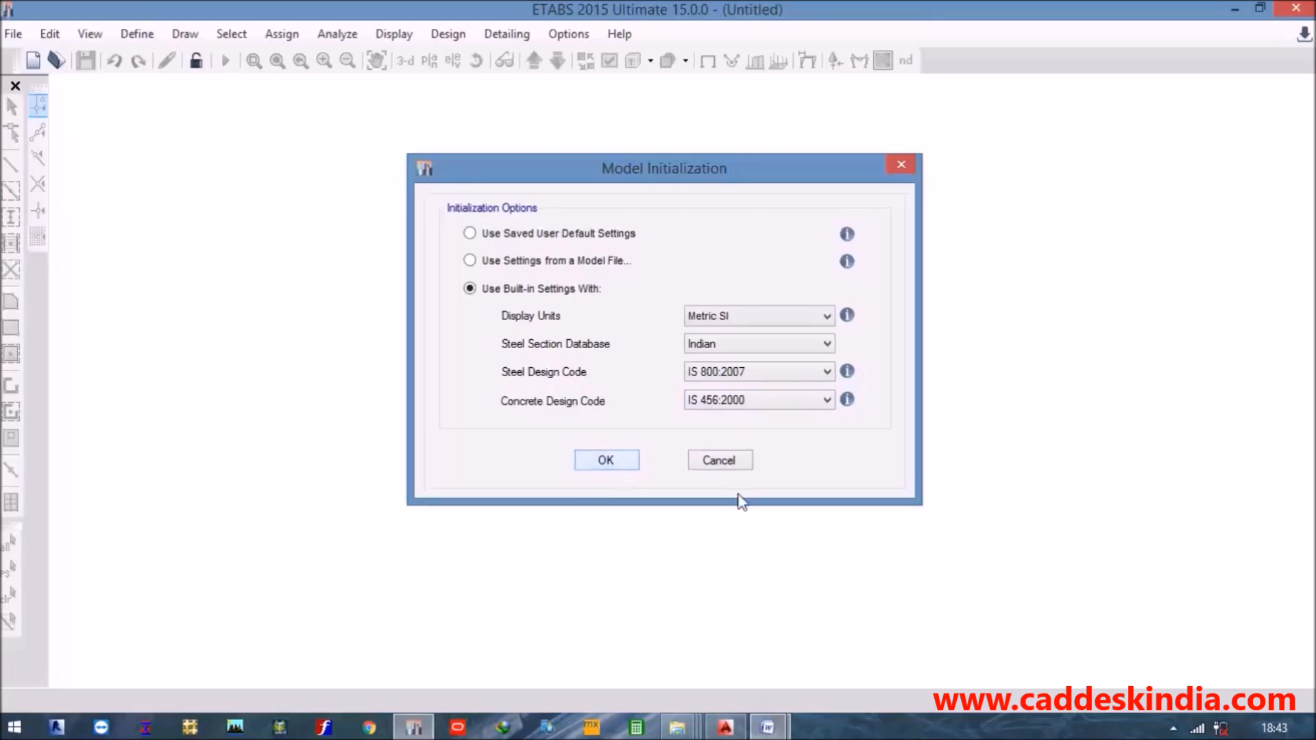
Switch to AutoCAD and examine grid lines A, B, 1 and 2 on the lower hall plan.
left_click(1174, 728)
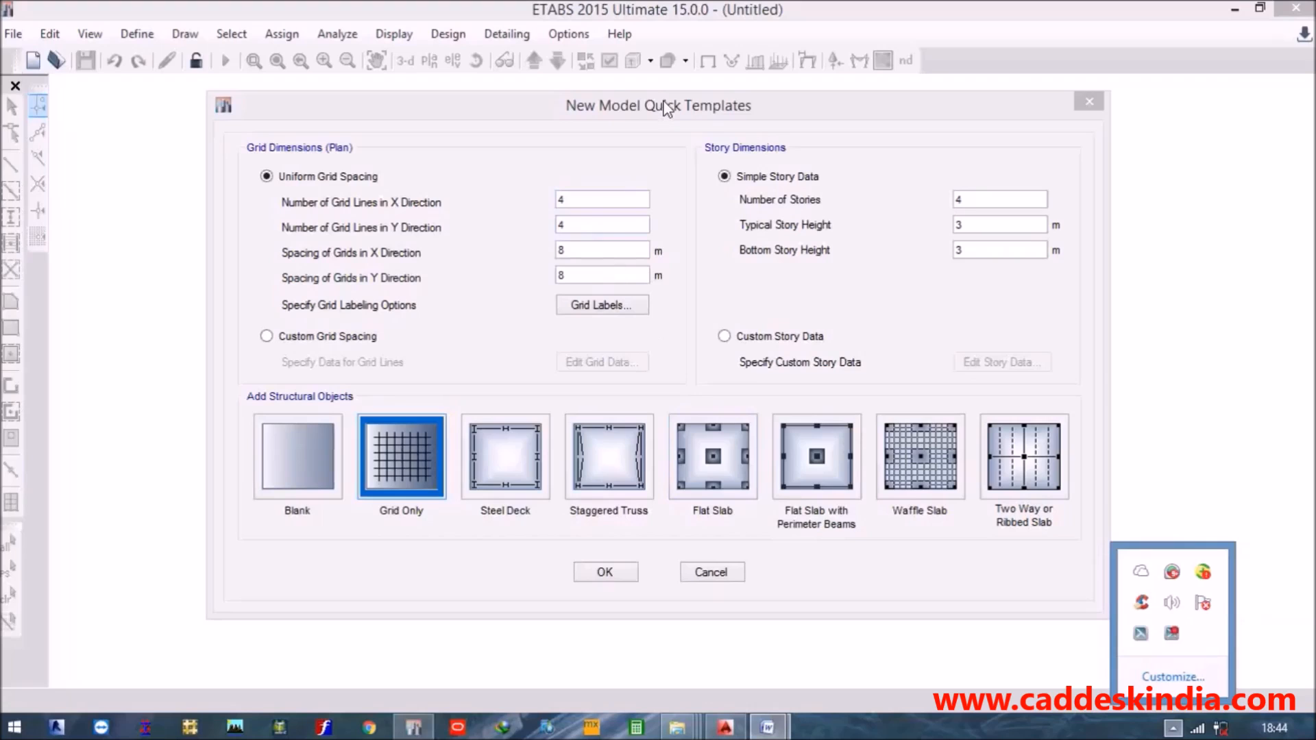
left_click_drag(716, 110, 687, 98)
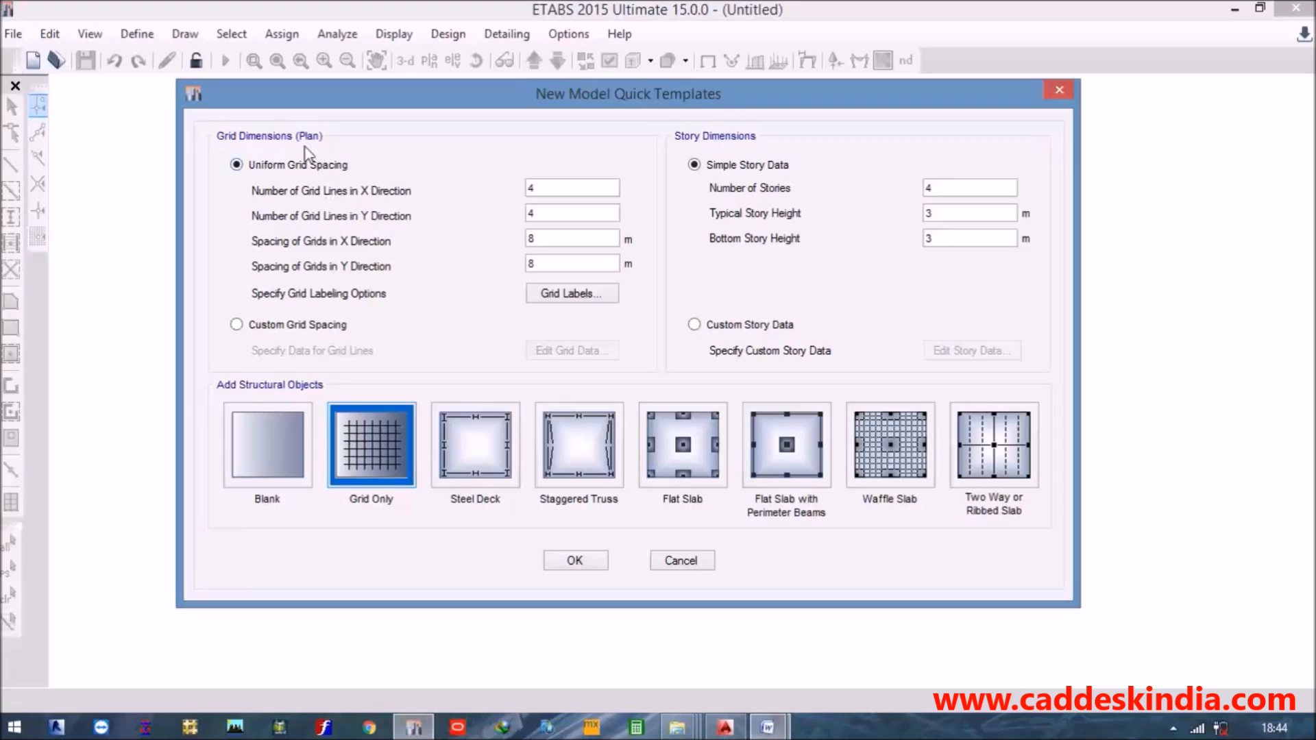
left_click(727, 729)
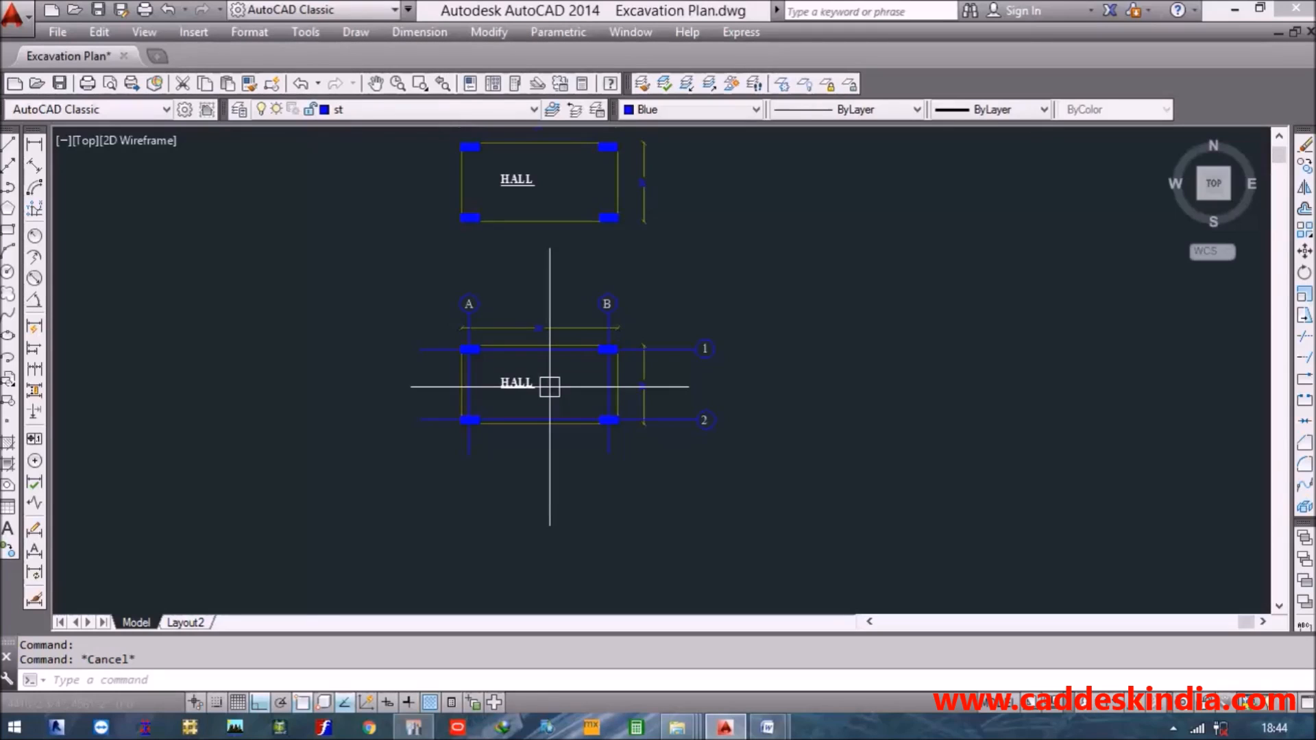
scroll(471, 302, "up", 4)
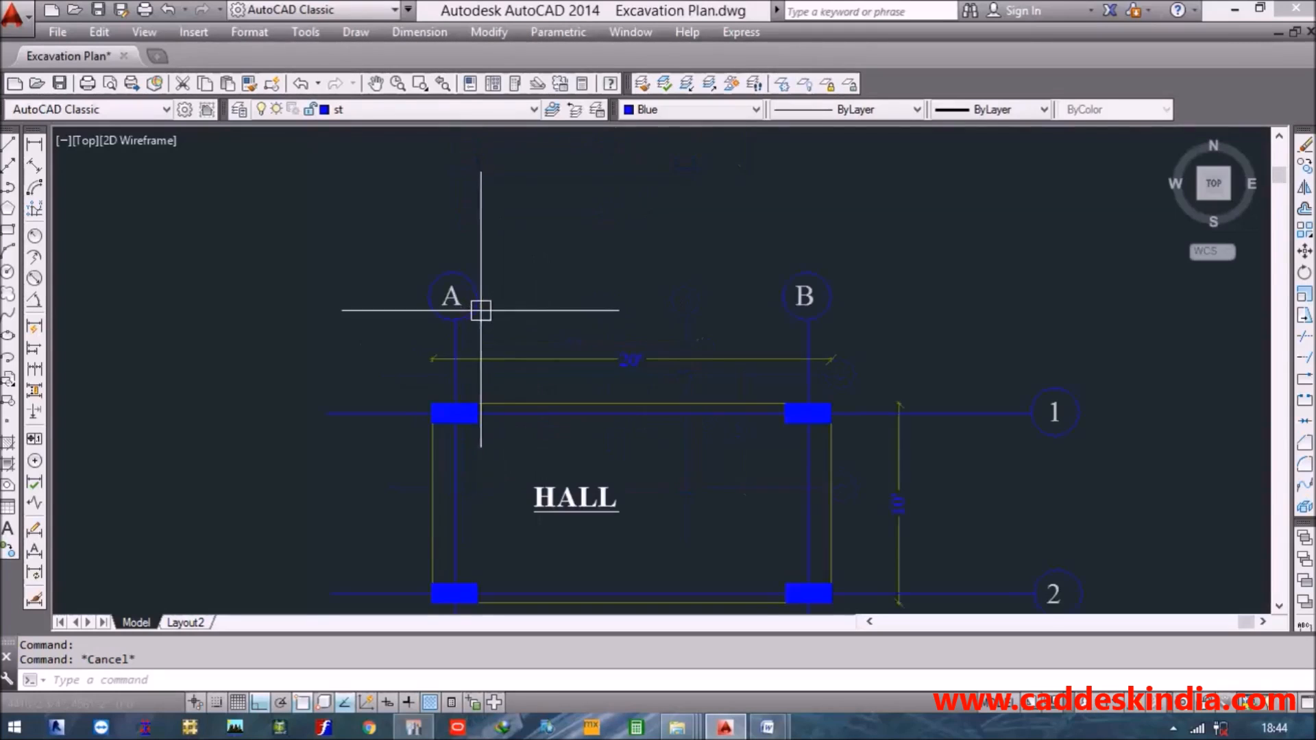
Highlight grid lines A and B, clear them, highlight grid lines 1 and 2, and examine the hall's overall dimensions.
left_click(376, 238)
left_click(875, 352)
scroll(754, 274, "down", 3)
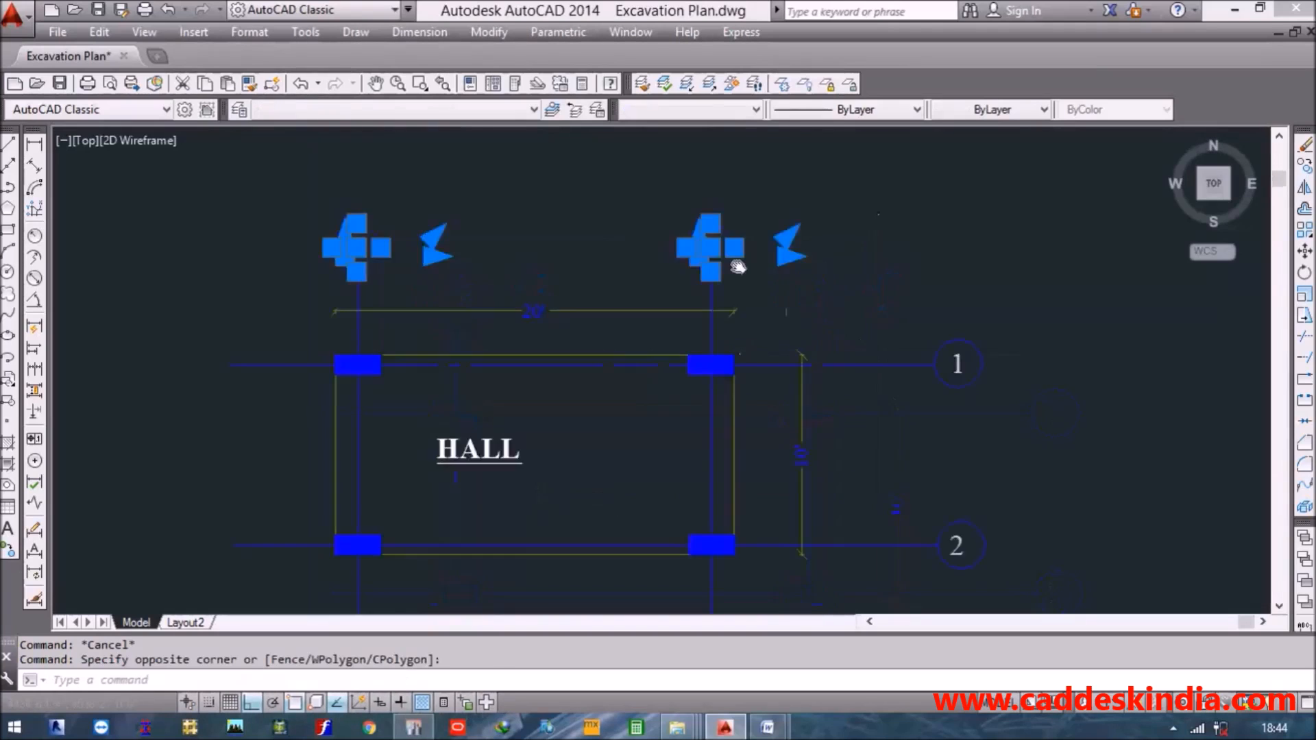
key("Escape")
left_click(891, 245)
left_click(813, 517)
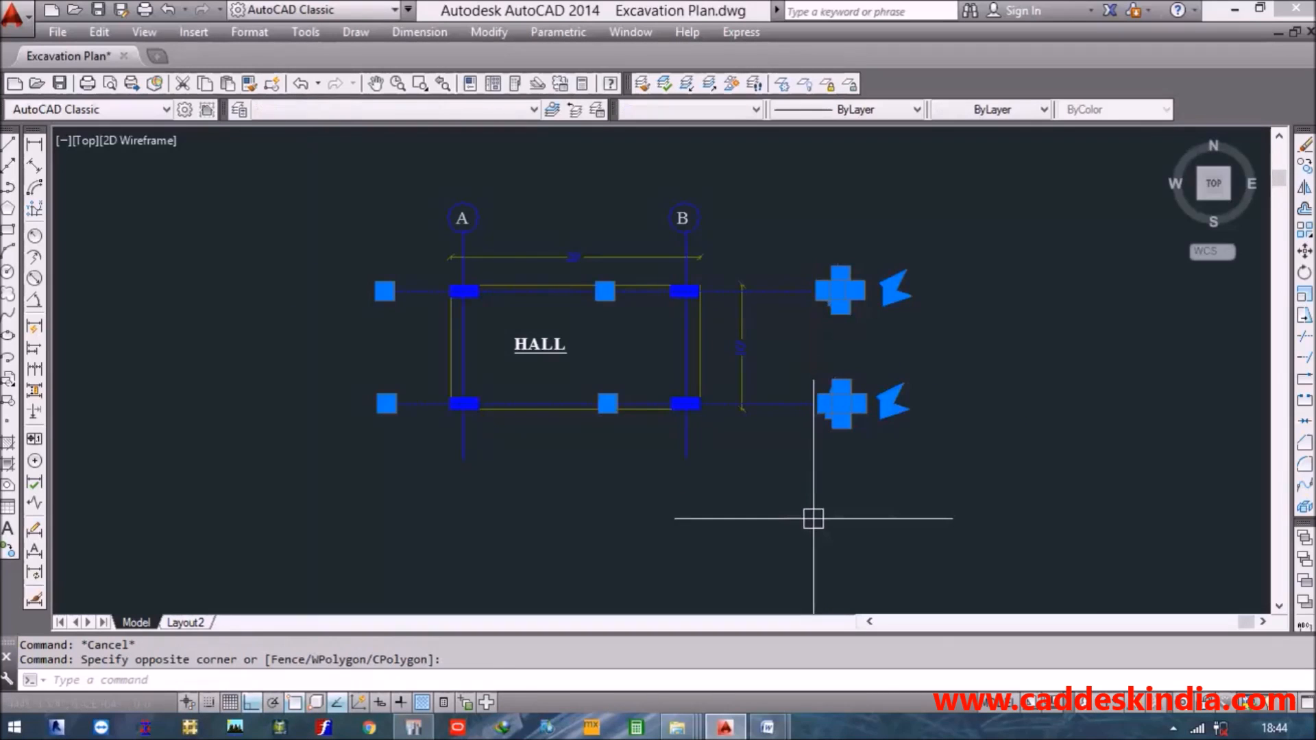
key("Escape")
key("Escape")
middle_click_drag(494, 303, 496, 347)
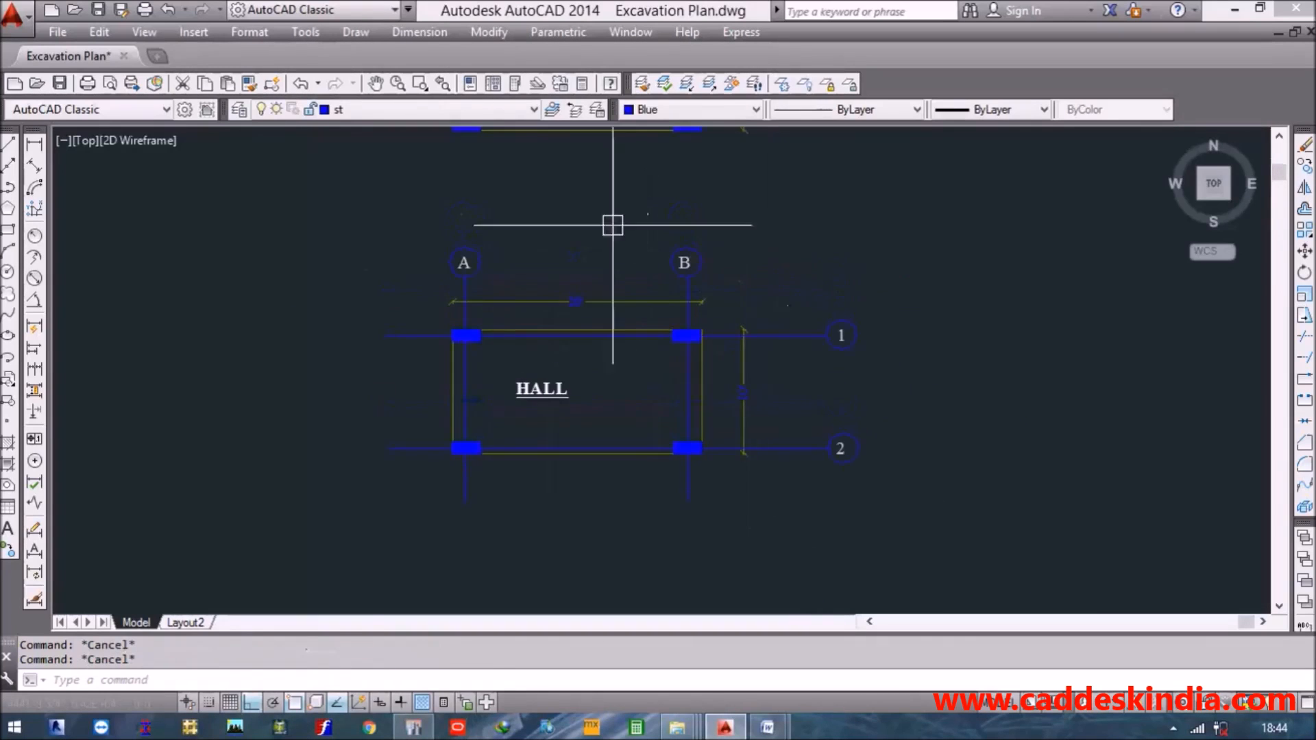
scroll(576, 302, "up", 2)
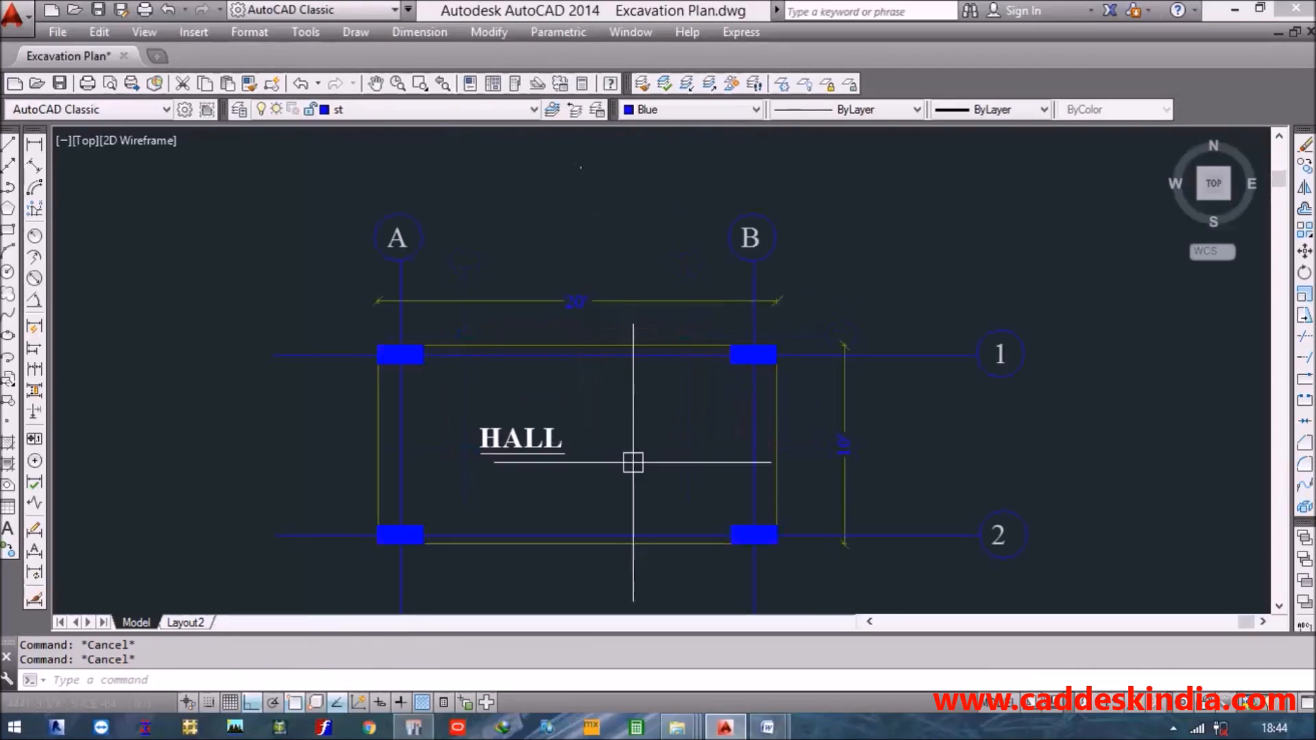
middle_click_drag(637, 475, 611, 473)
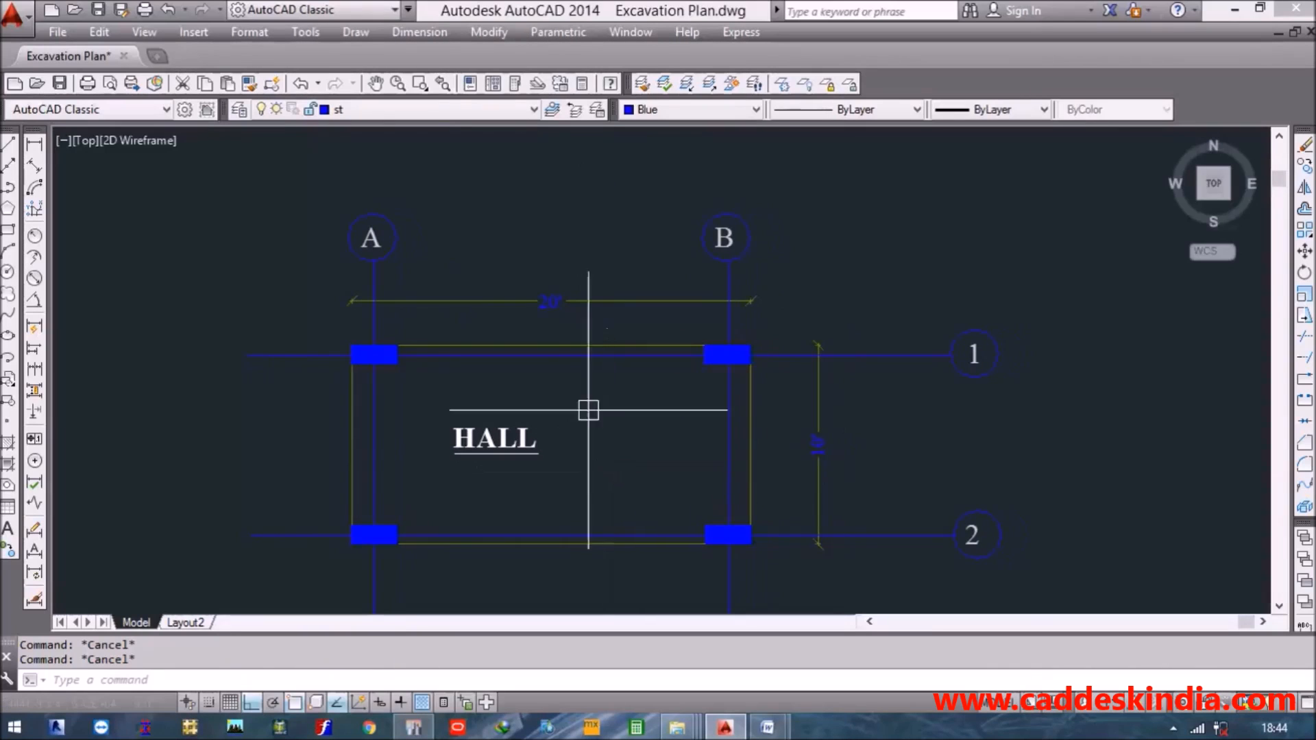
middle_click_drag(508, 312, 499, 316)
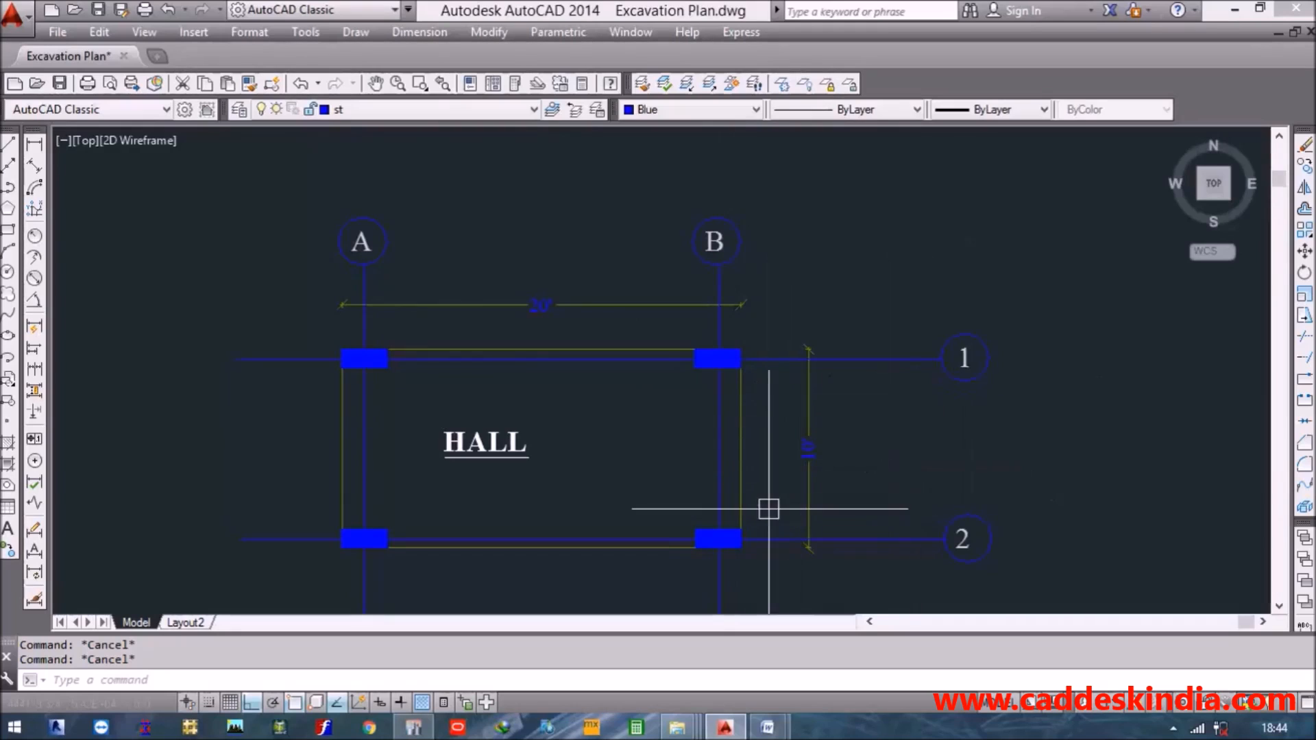
Override the current MK dimension style to display decimal alternate units with a 25.40 multiplier.
type("D")
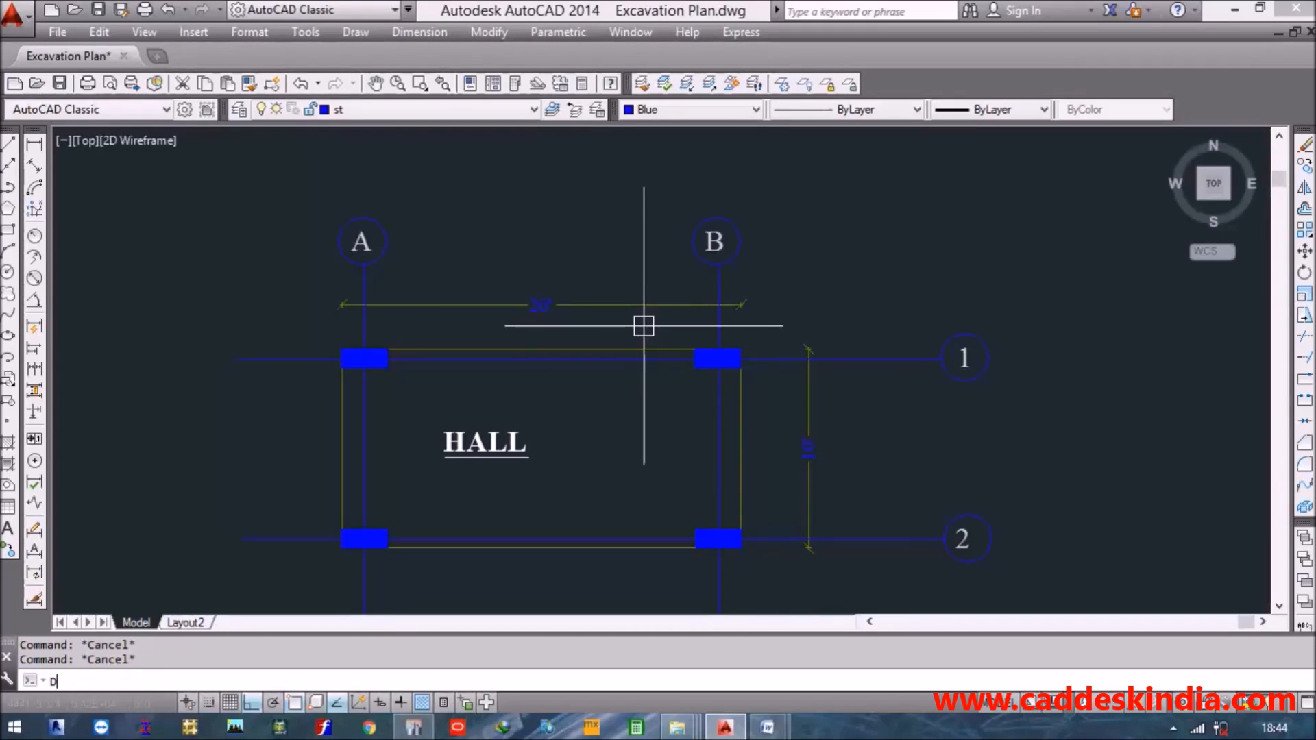
key("Return")
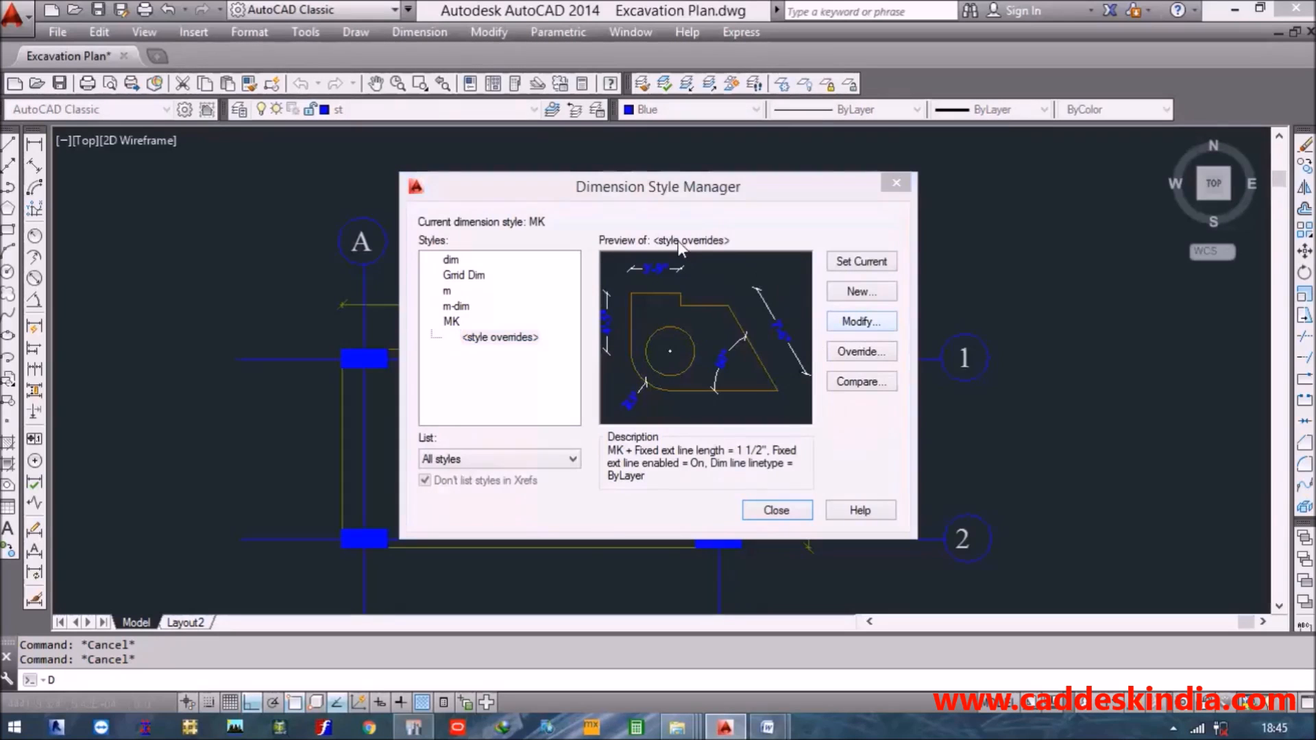
left_click(862, 351)
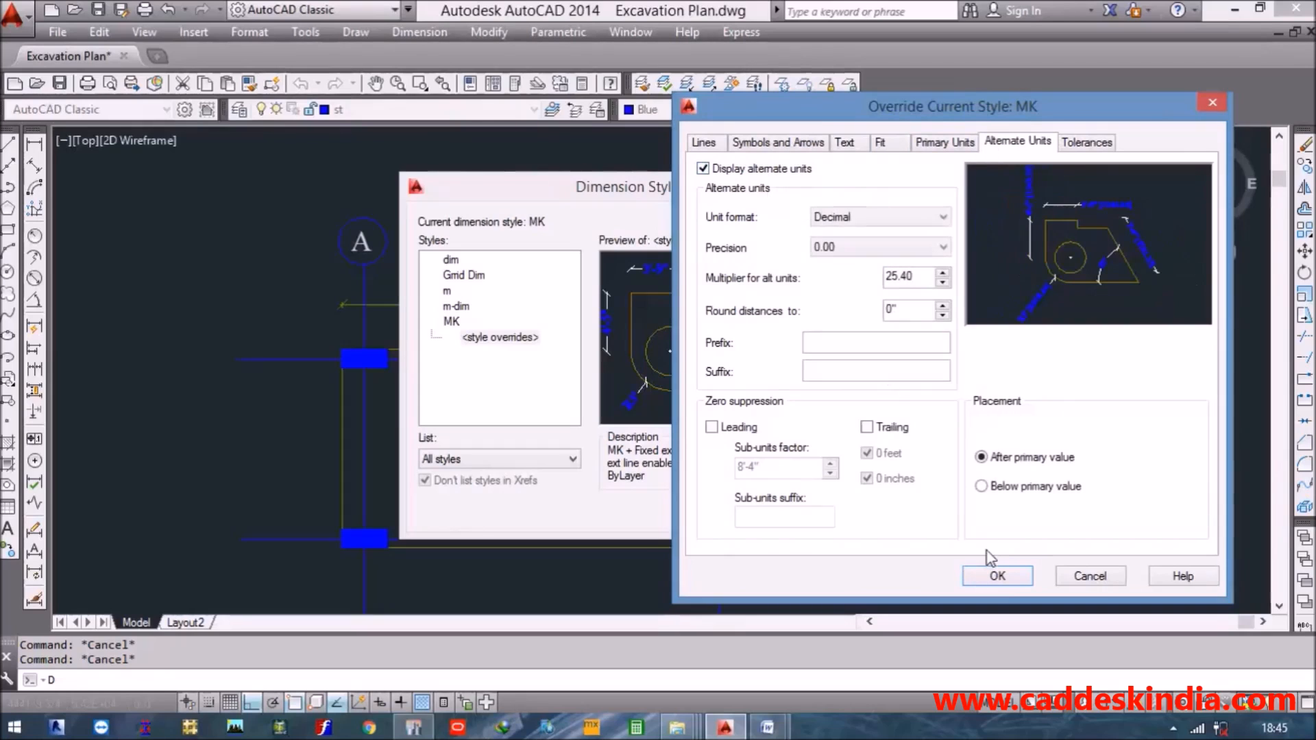
left_click(1005, 573)
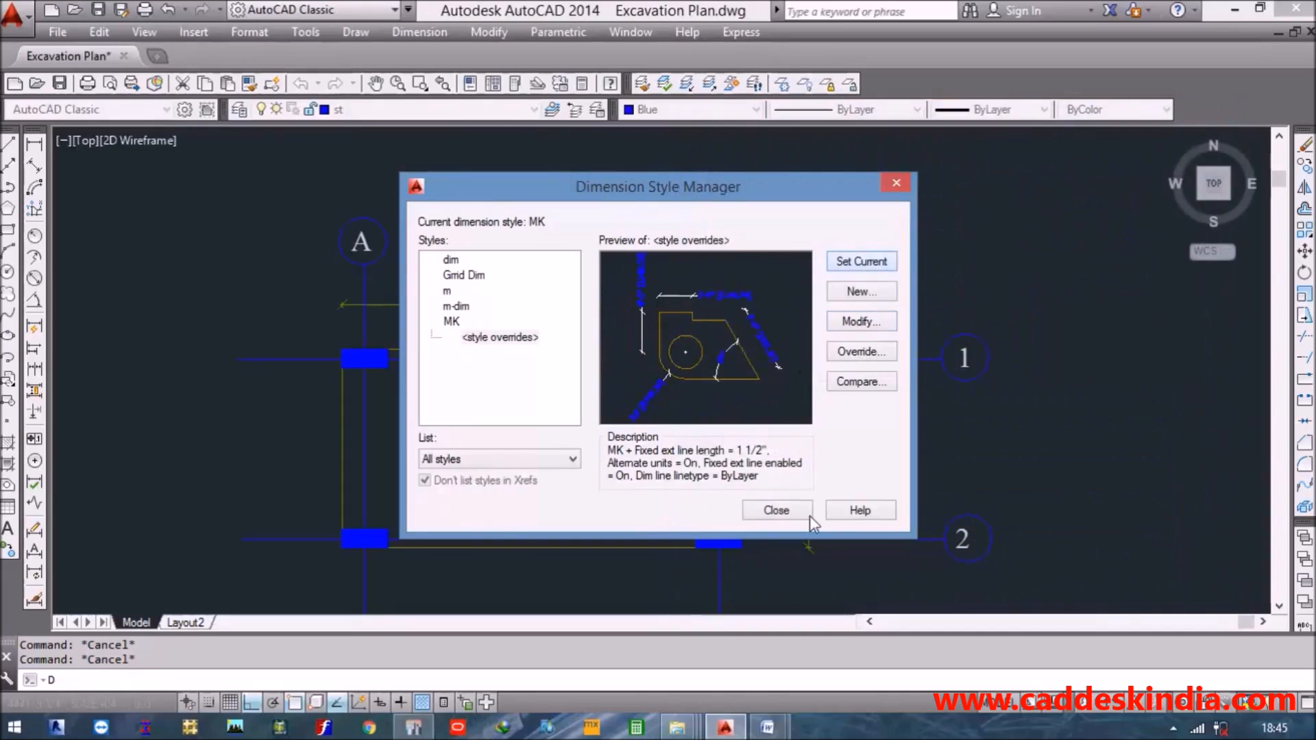
left_click(777, 511)
Add linear dimensions between grid lines A and B and between grid lines 1 and 2 of the hall.
left_click(33, 145)
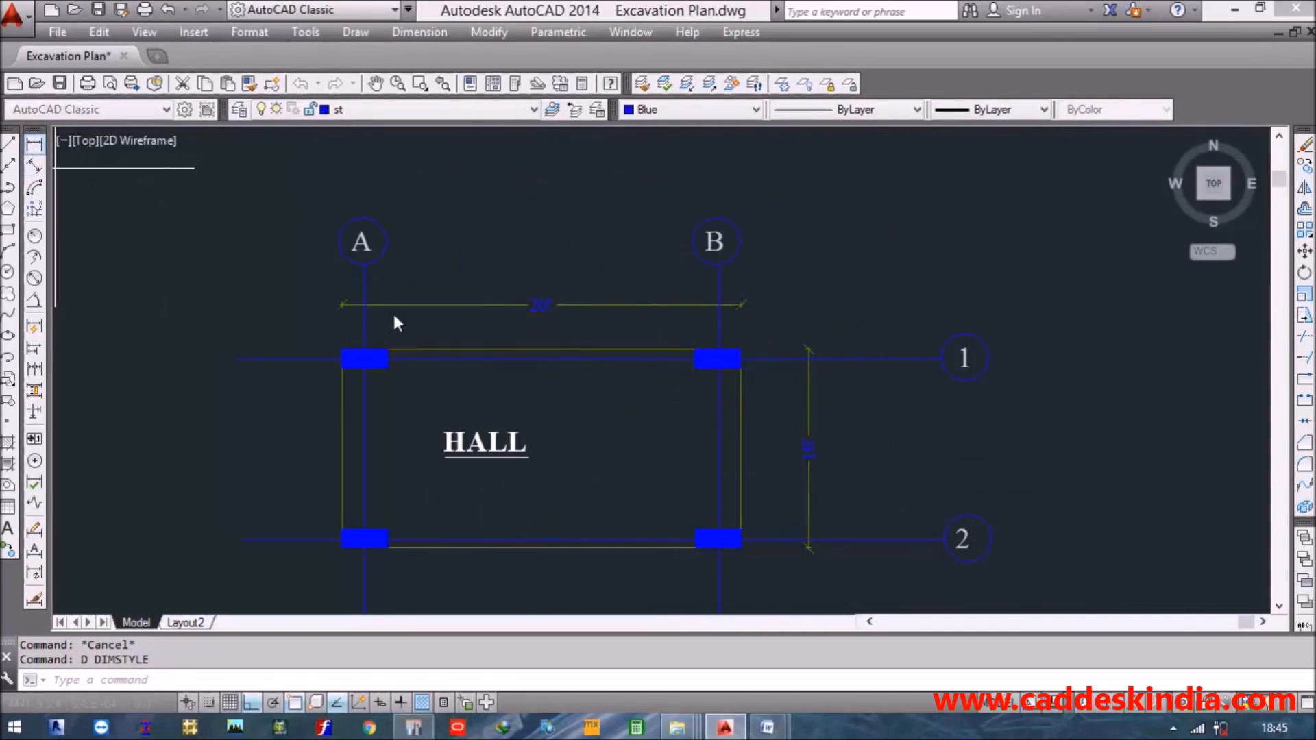
left_click(365, 294)
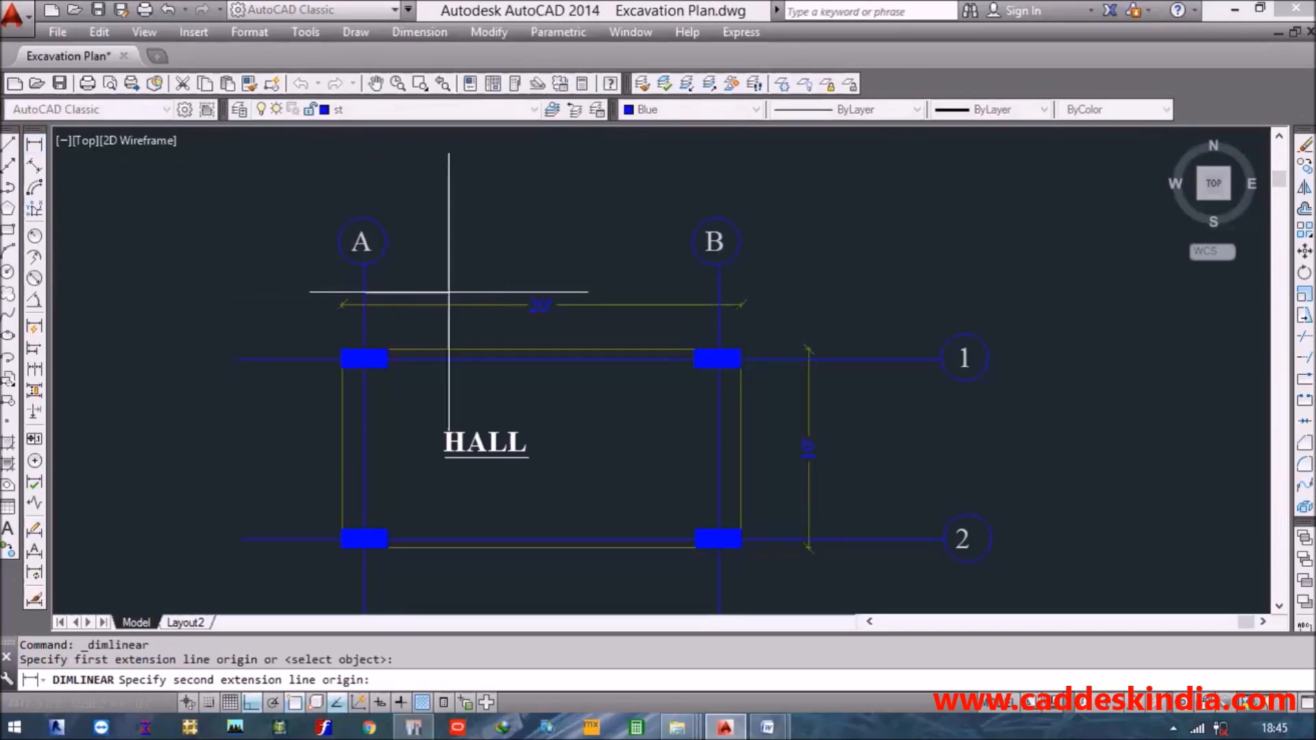
left_click(717, 286)
left_click(626, 263)
key("Return")
left_click(857, 358)
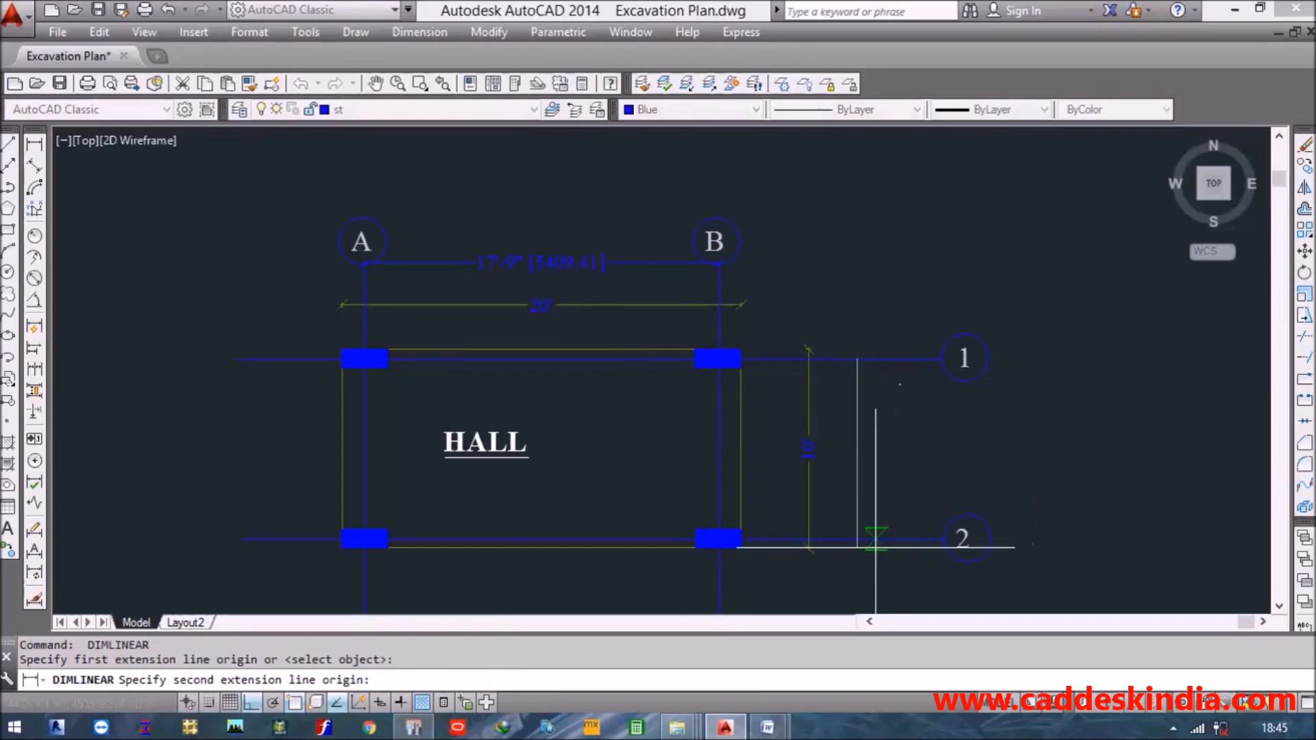
left_click(860, 539)
left_click(872, 446)
scroll(586, 281, "up", 4)
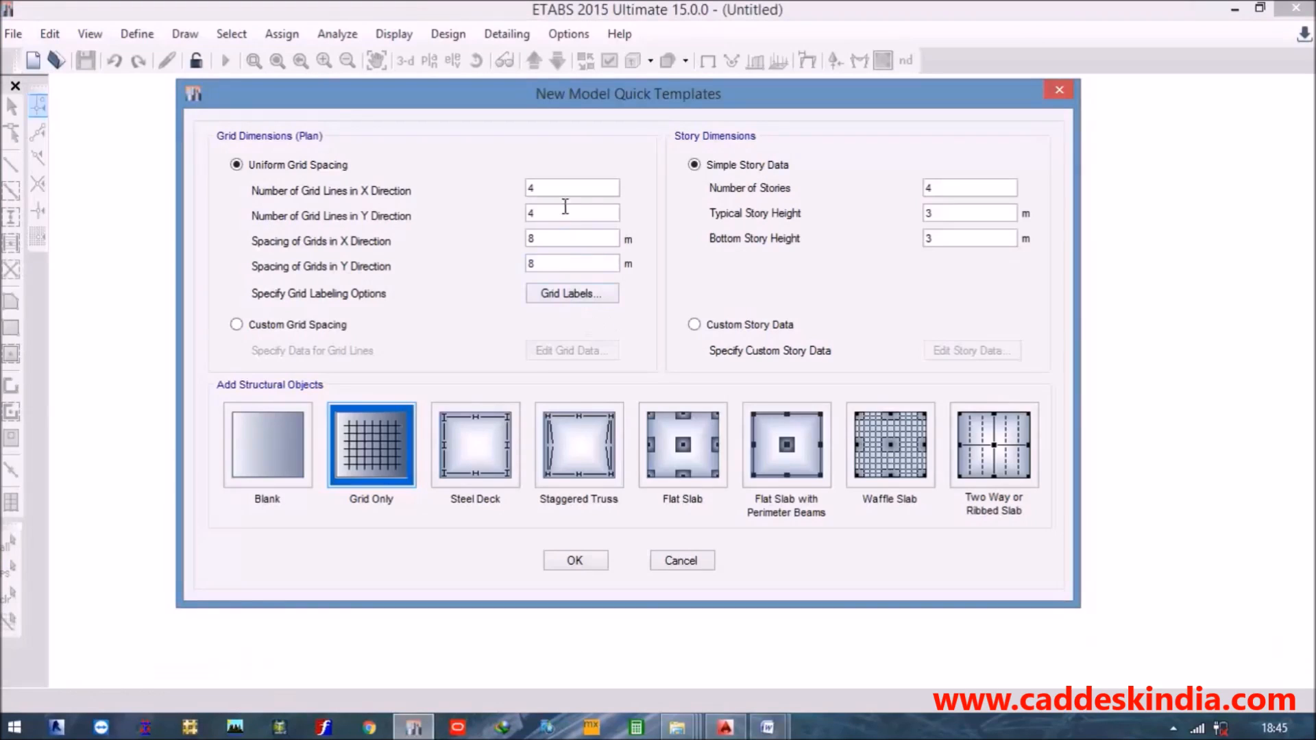
Switch to ETABS and enter the AutoCAD spacings 5.4 and 2.7 as the numbers of X and Y grid lines.
double_click(564, 192)
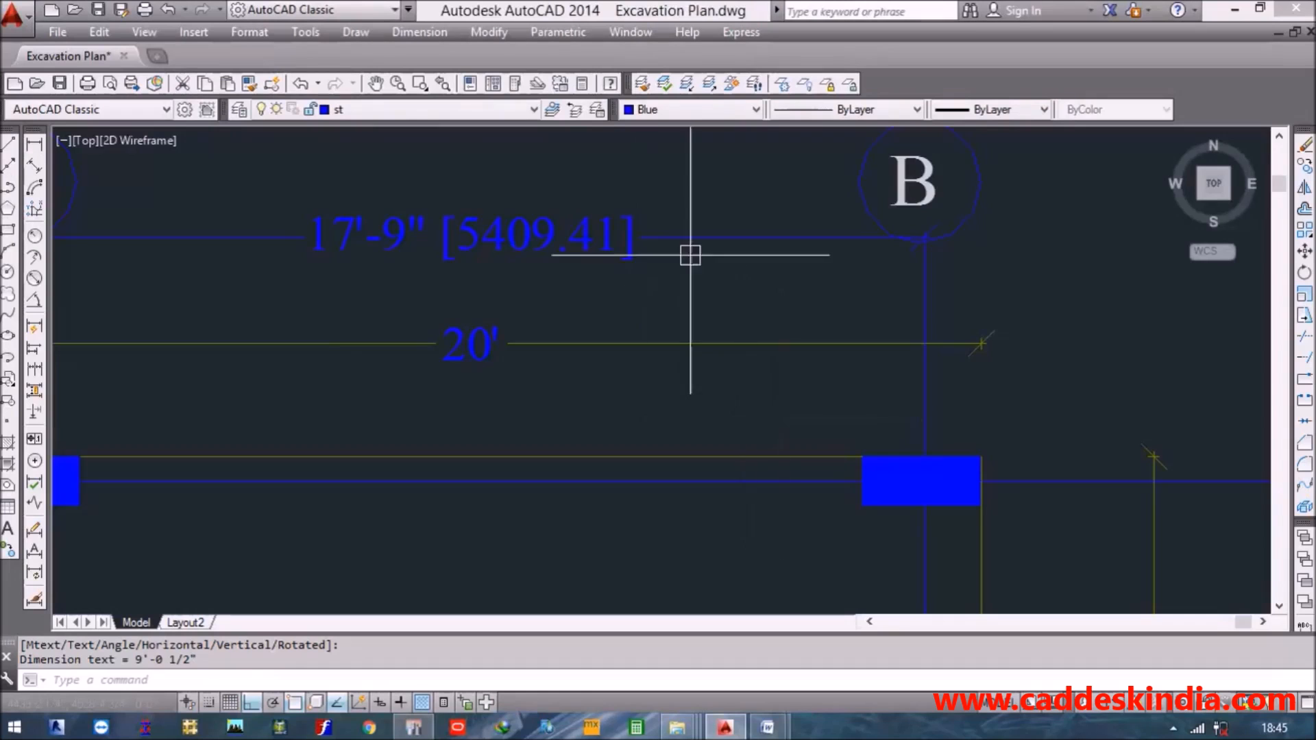
scroll(690, 255, "down", 5)
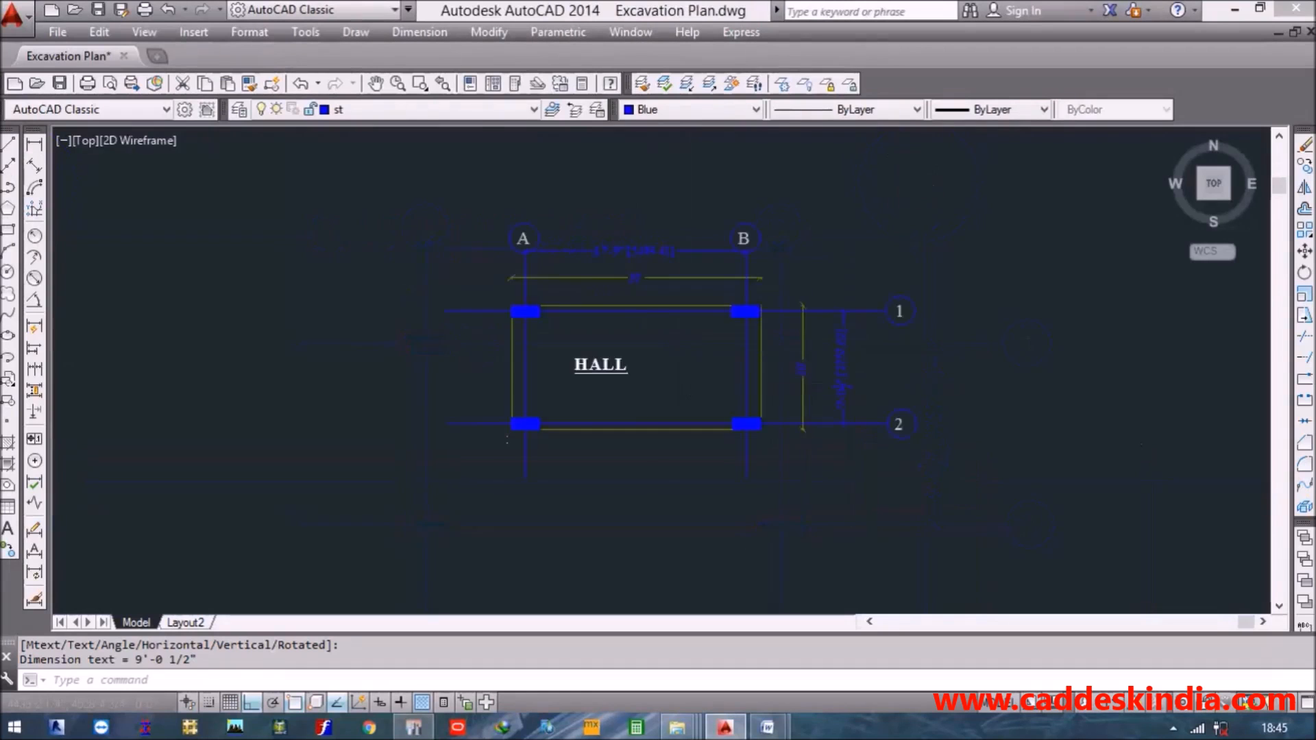
scroll(900, 453, "up", 5)
key("alt+Tab")
type("5.4")
double_click(564, 214)
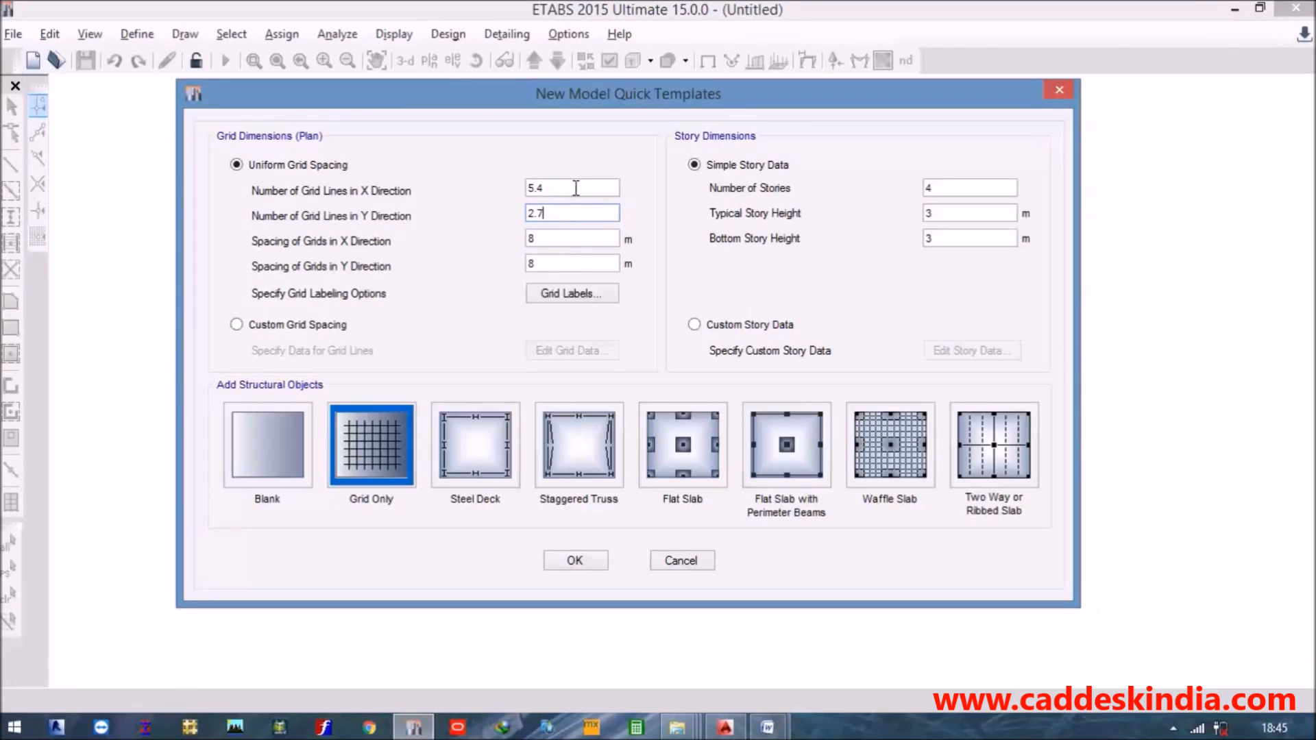
Set the number of grid lines to 2 in both X and Y directions and the X grid spacing to 5.4 m.
type("2")
double_click(583, 212)
type("2")
left_click(560, 242)
Check the spacing of grids 1 and 2 in AutoCAD, set the Y spacing to 2.7 m in ETABS, and create the grid-only model.
key("alt+Tab")
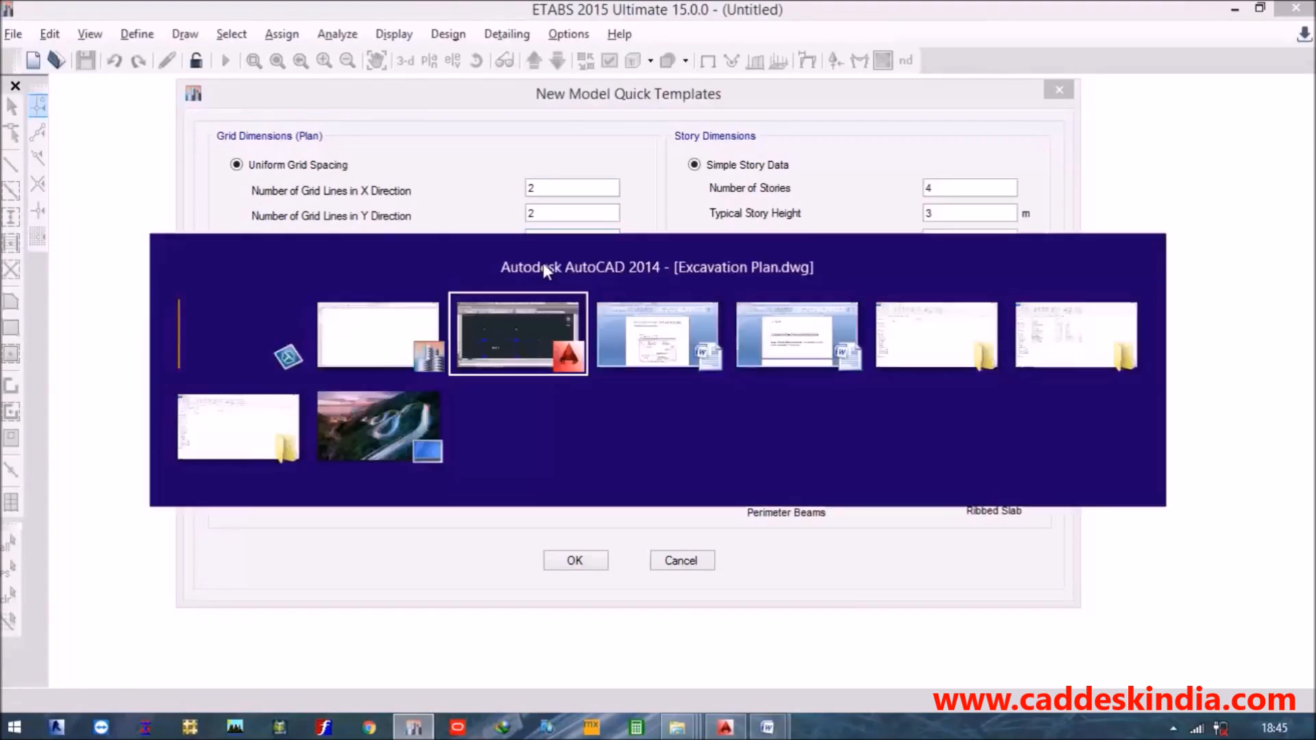
scroll(823, 372, "up", 6)
middle_click_drag(628, 449, 557, 451)
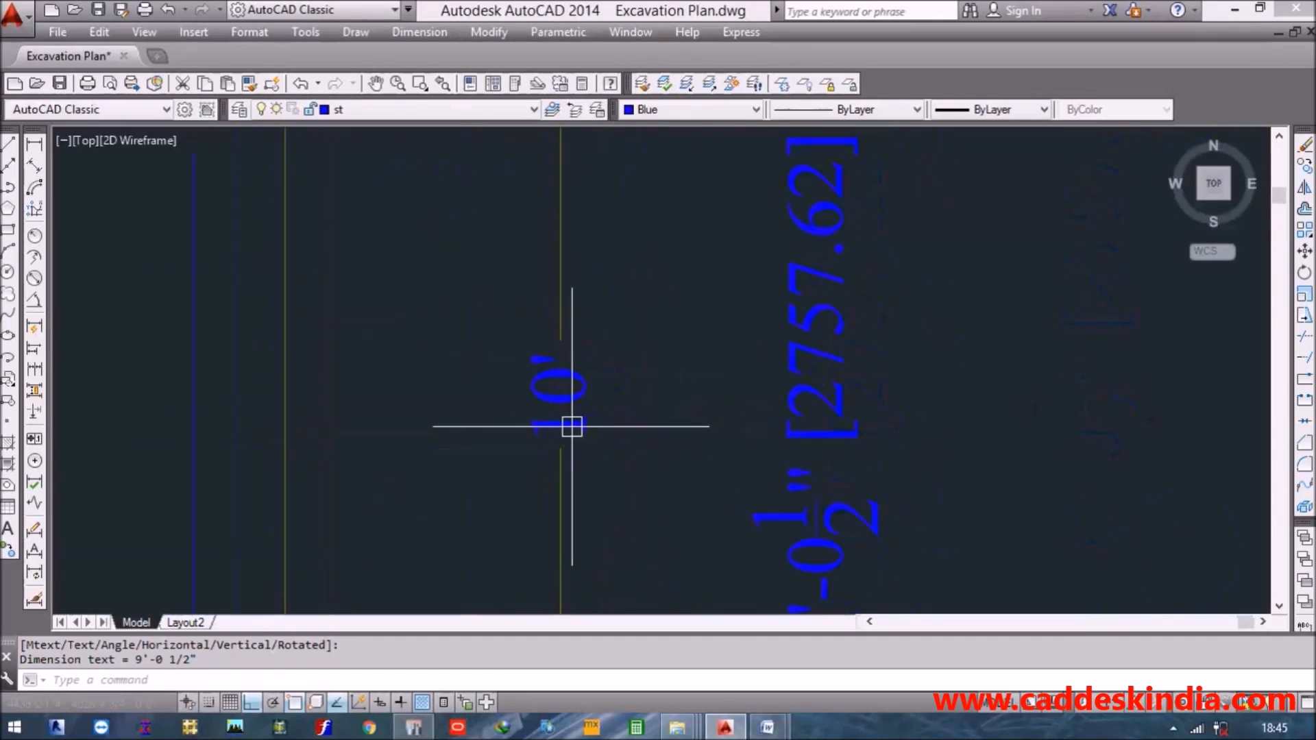
key("alt+Tab")
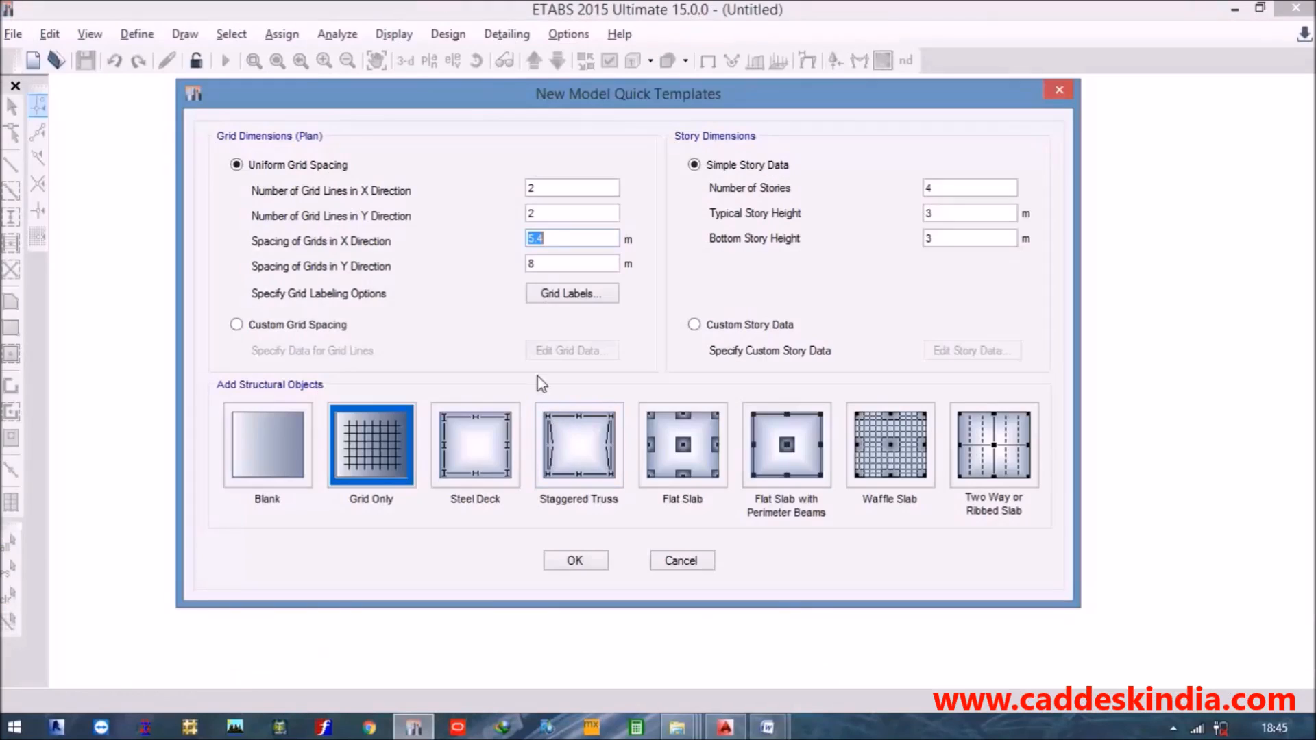
left_click(559, 265)
left_click(575, 560)
left_click(1173, 728)
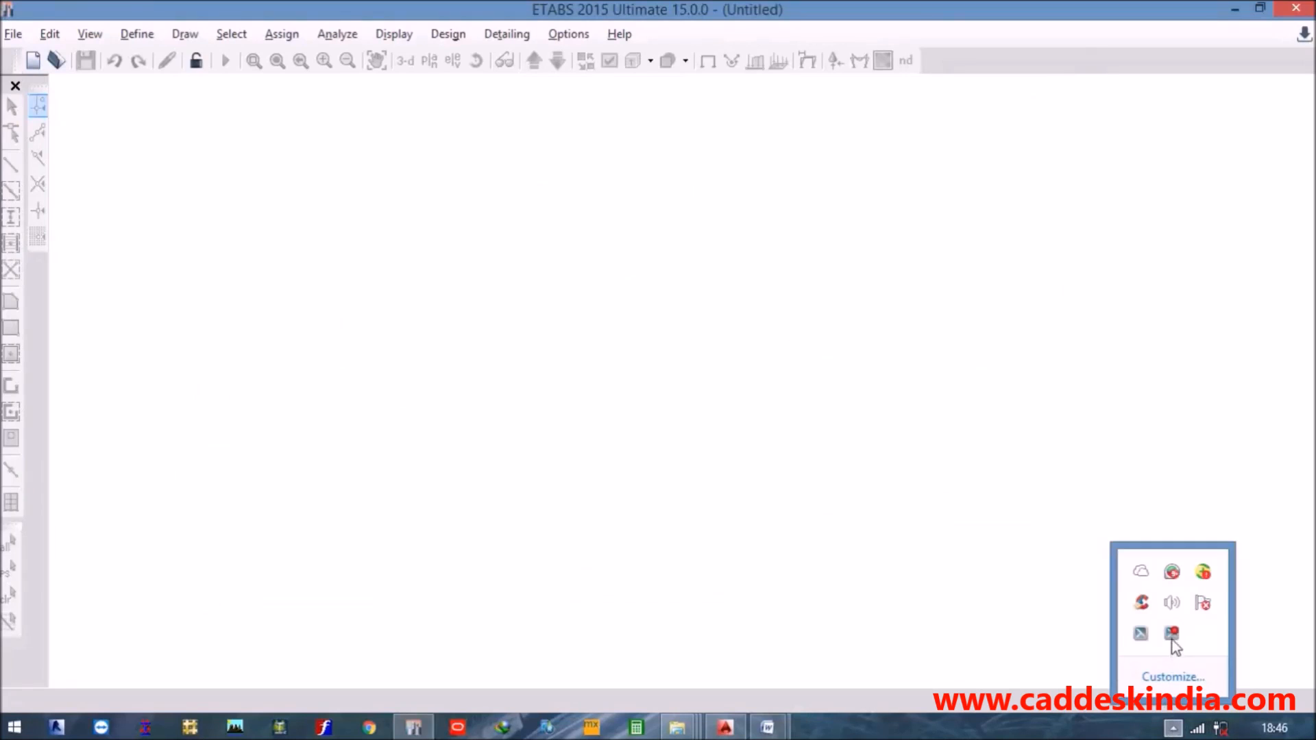
left_click(1068, 637)
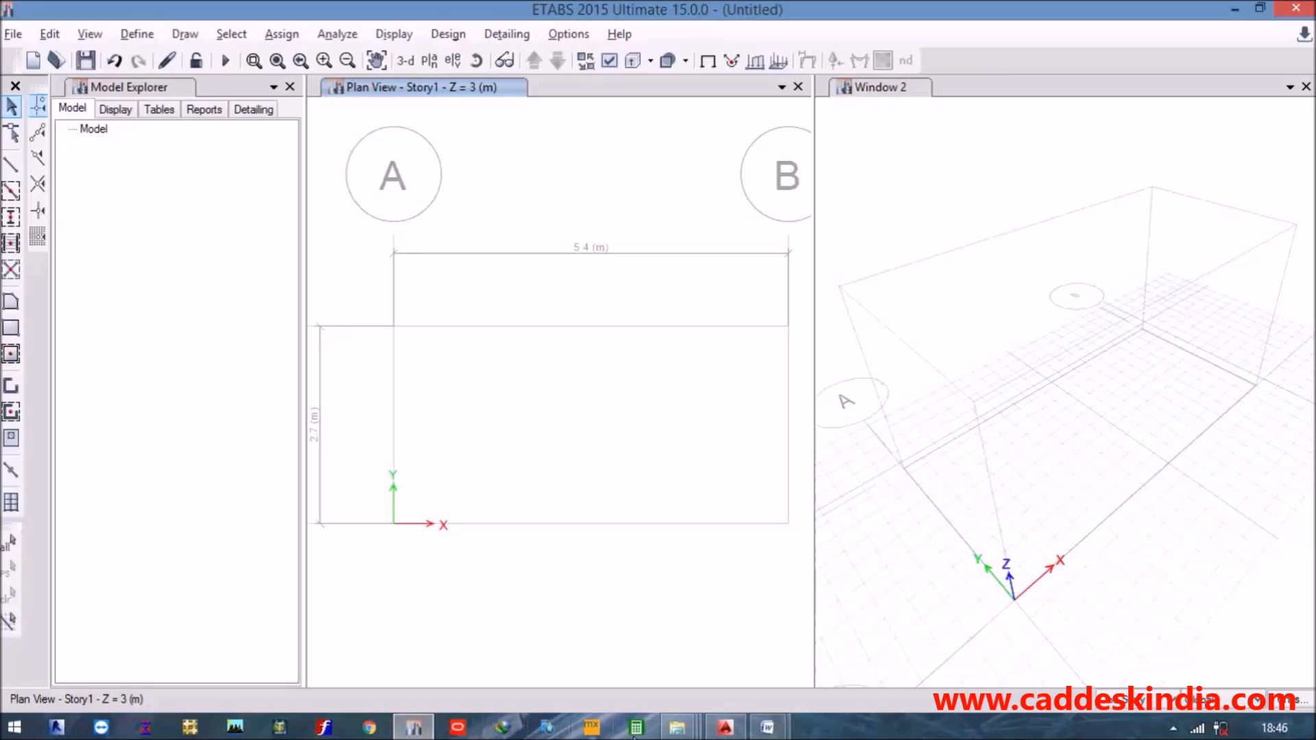
Switch to the Word document "conceptual" and close it, saving its changes.
key("alt+Tab")
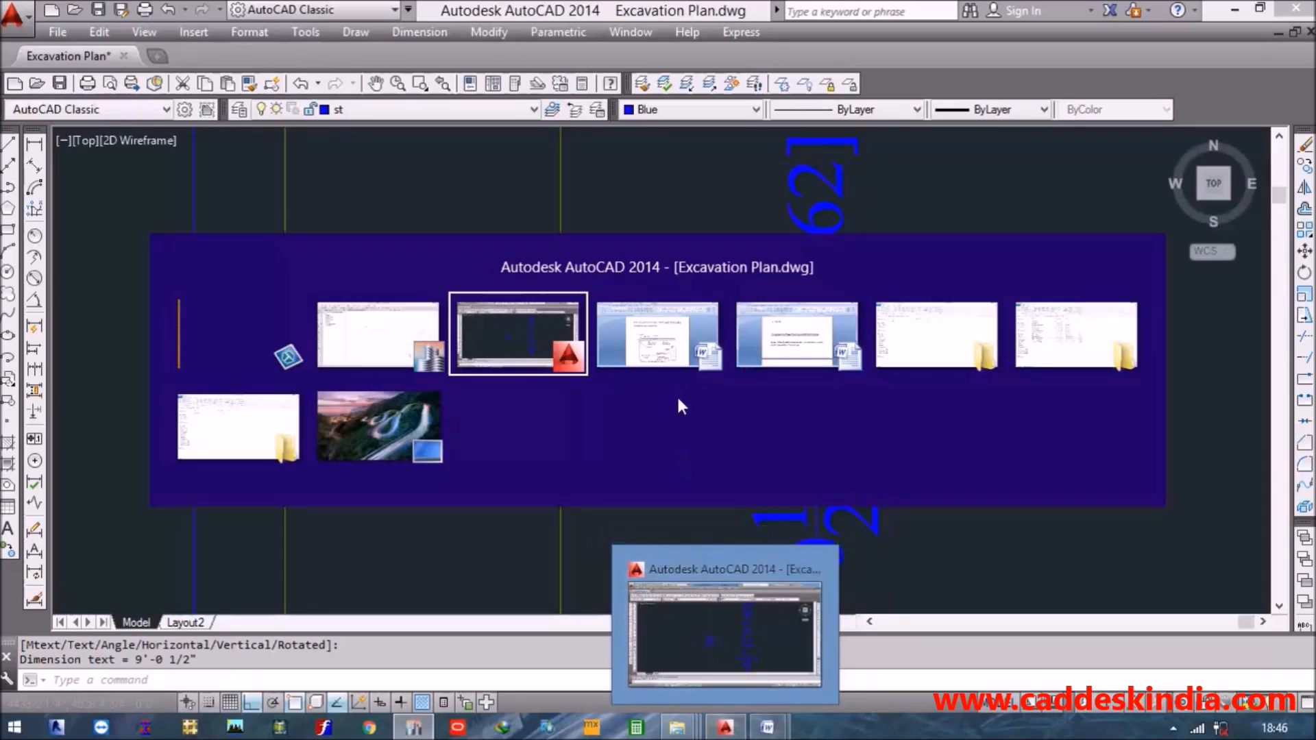
key("alt+Tab")
key("alt+Tab")
key("Tab")
key("Tab")
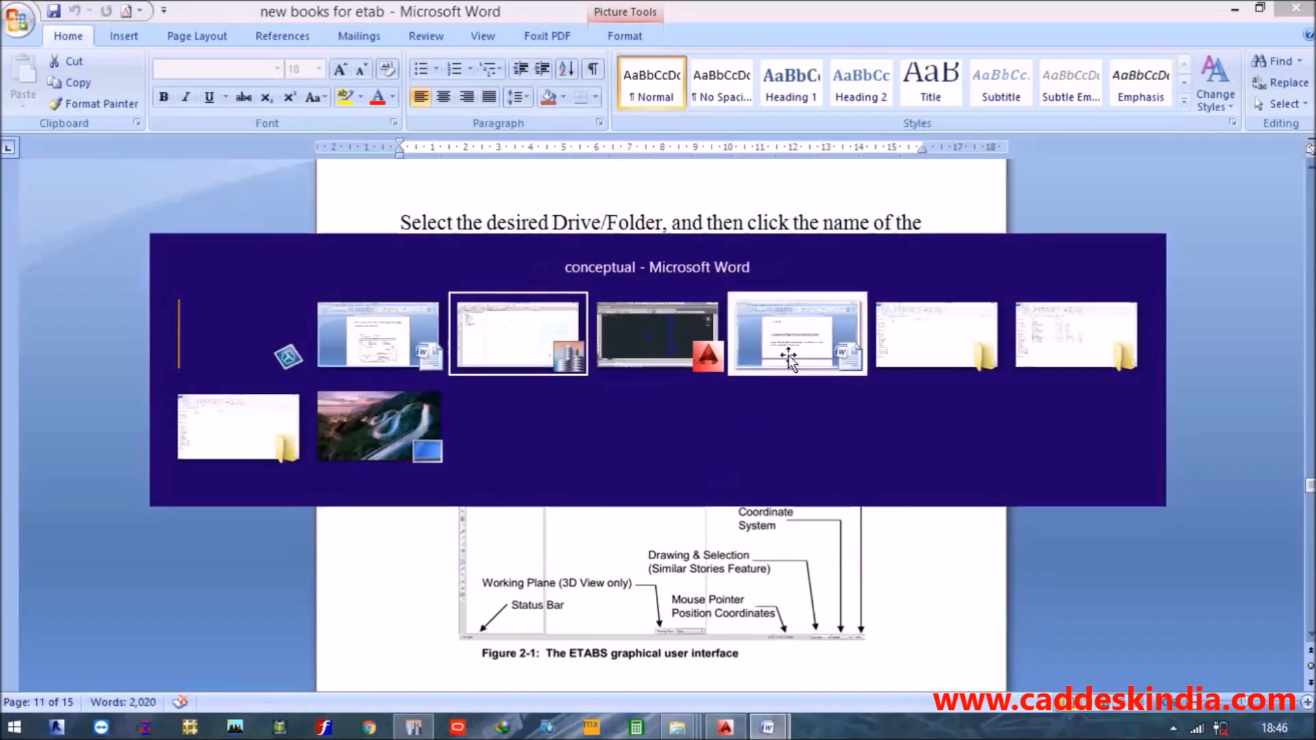
left_click(1298, 8)
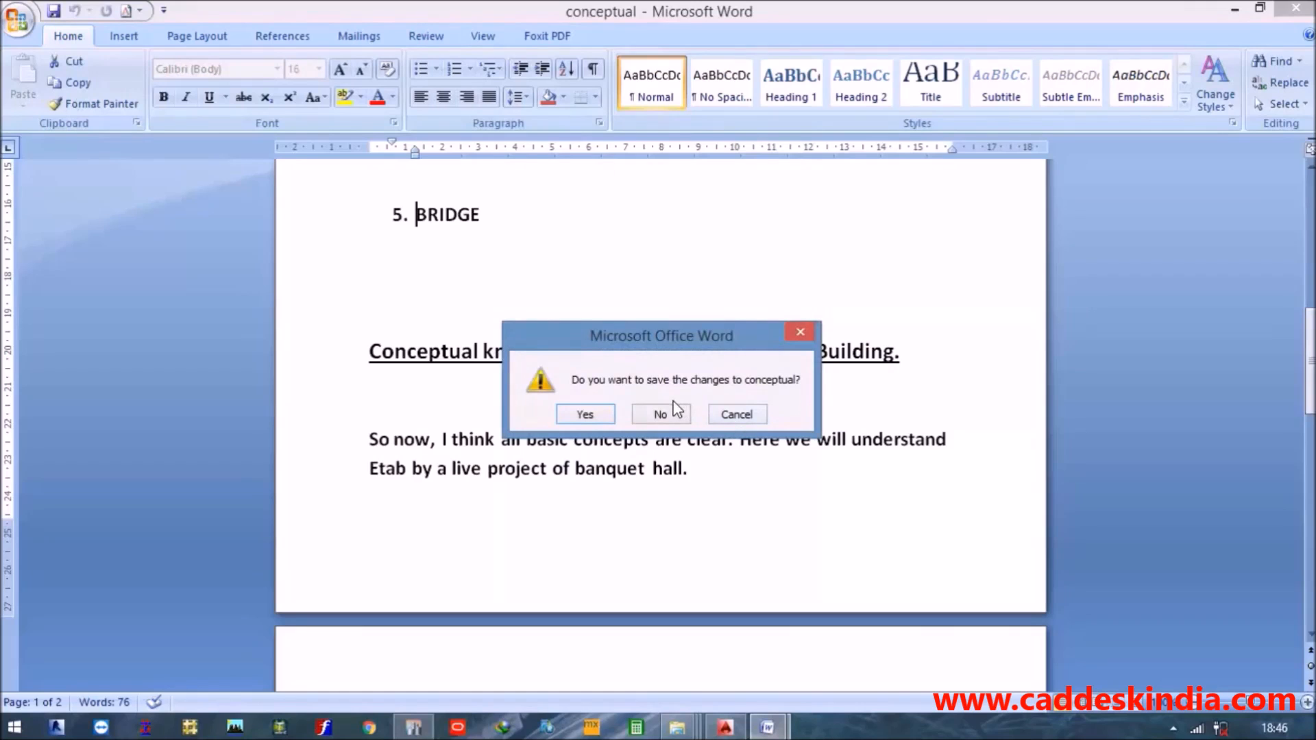
left_click(576, 417)
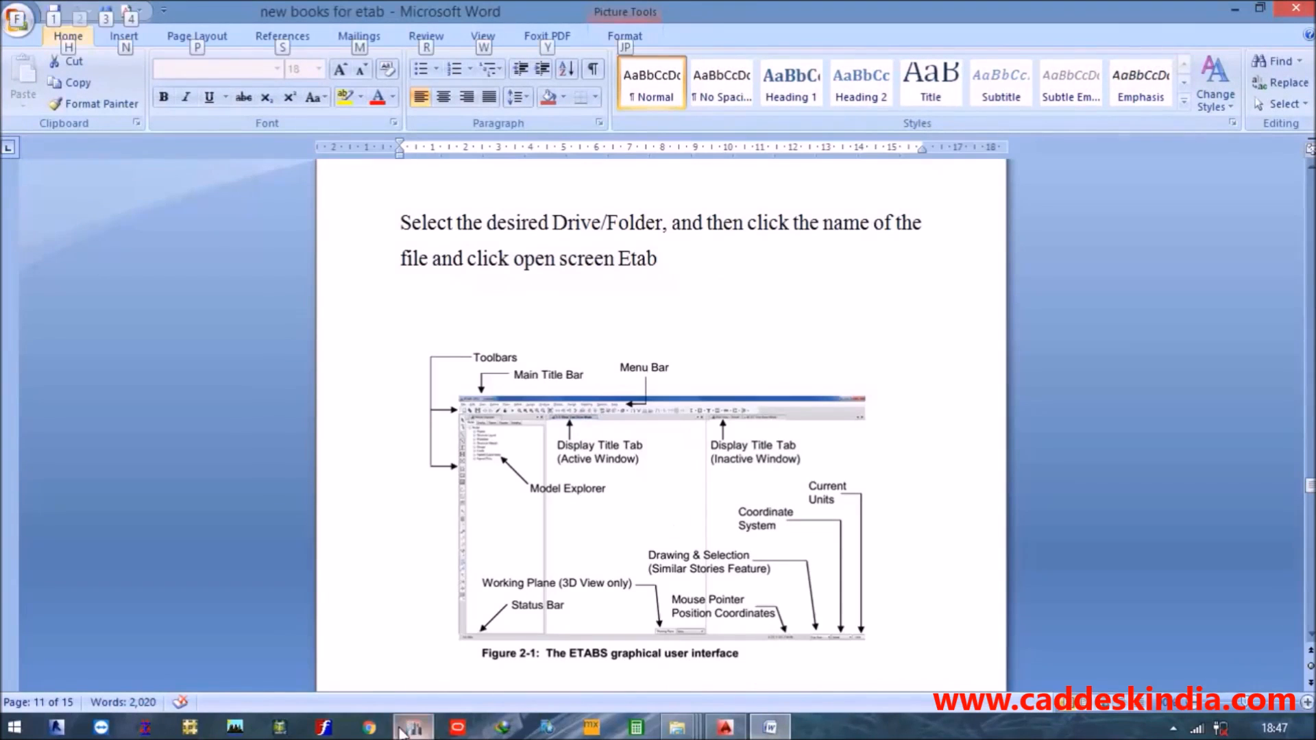
Look over the plan and 3-D views in ETABS and compare them with the interface figure in the Word document "new books for etab".
left_click(414, 727)
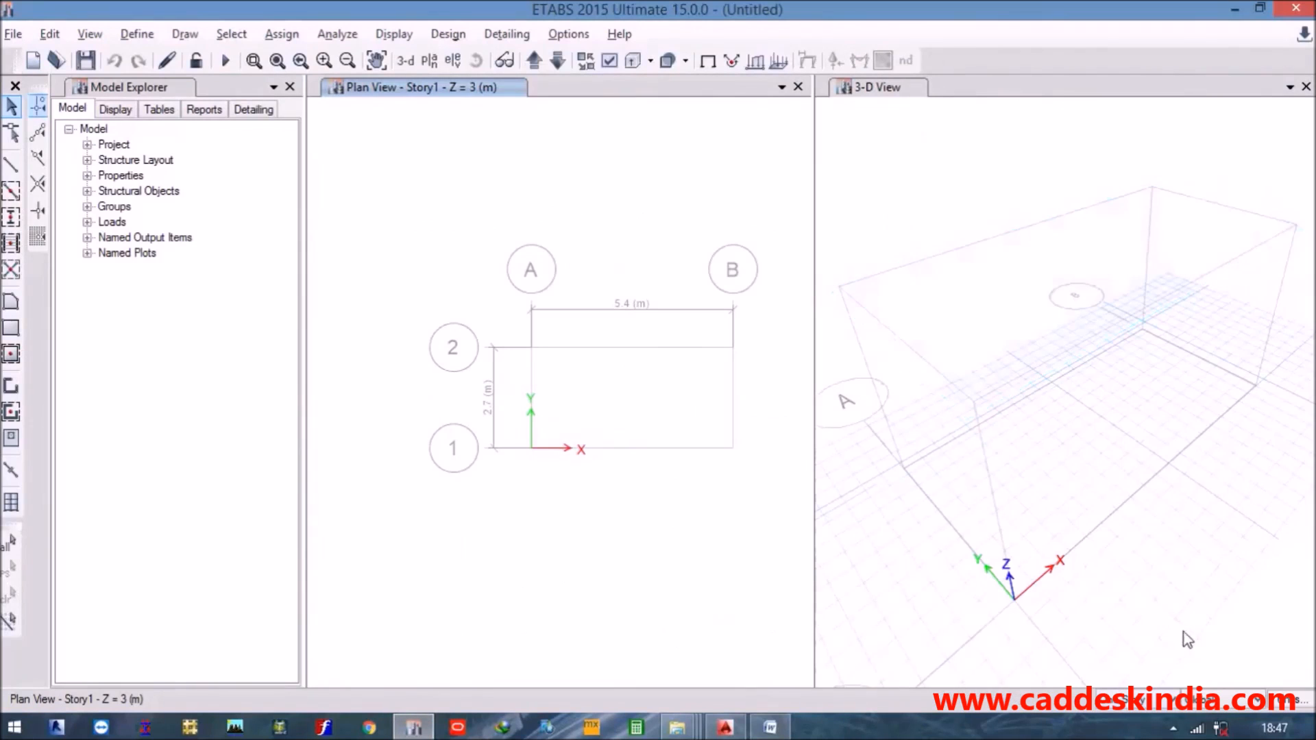
middle_click_drag(921, 508, 944, 608)
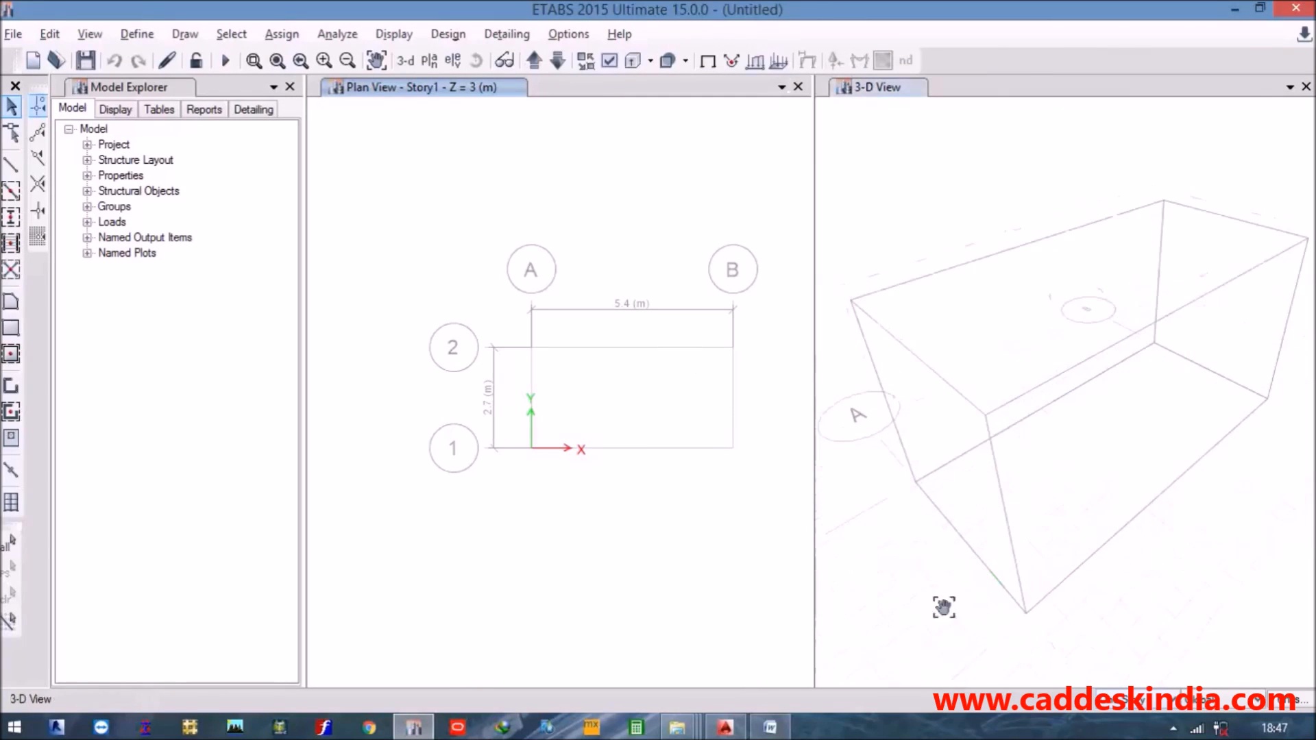
middle_click_drag(571, 380, 517, 385)
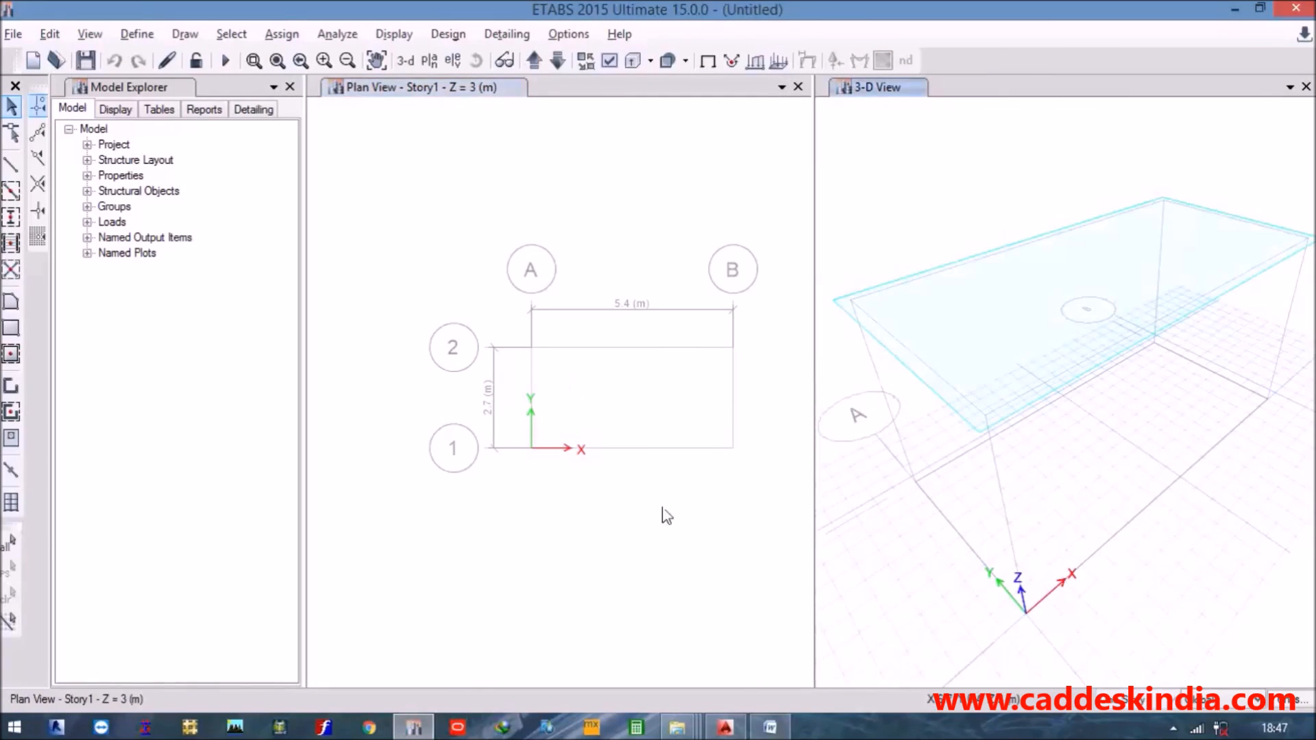
middle_click_drag(725, 522, 679, 546)
key("alt+Tab")
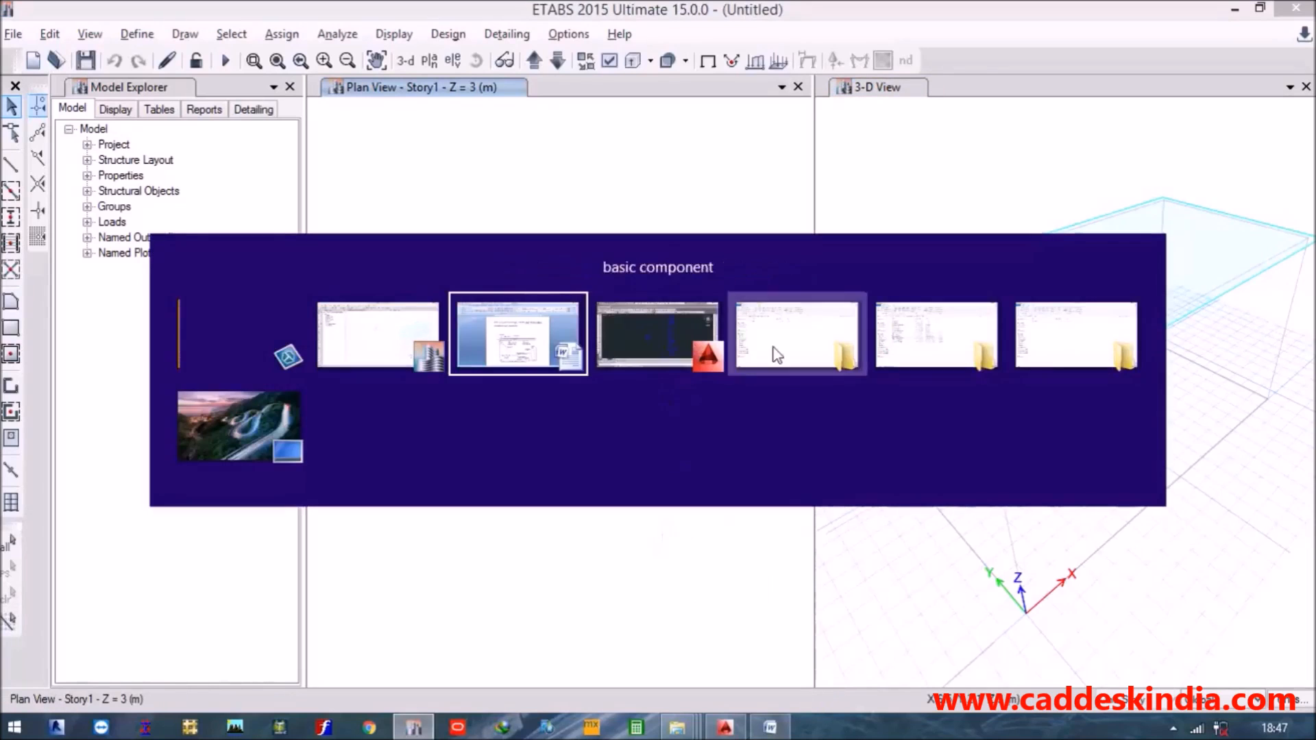
left_click(488, 328)
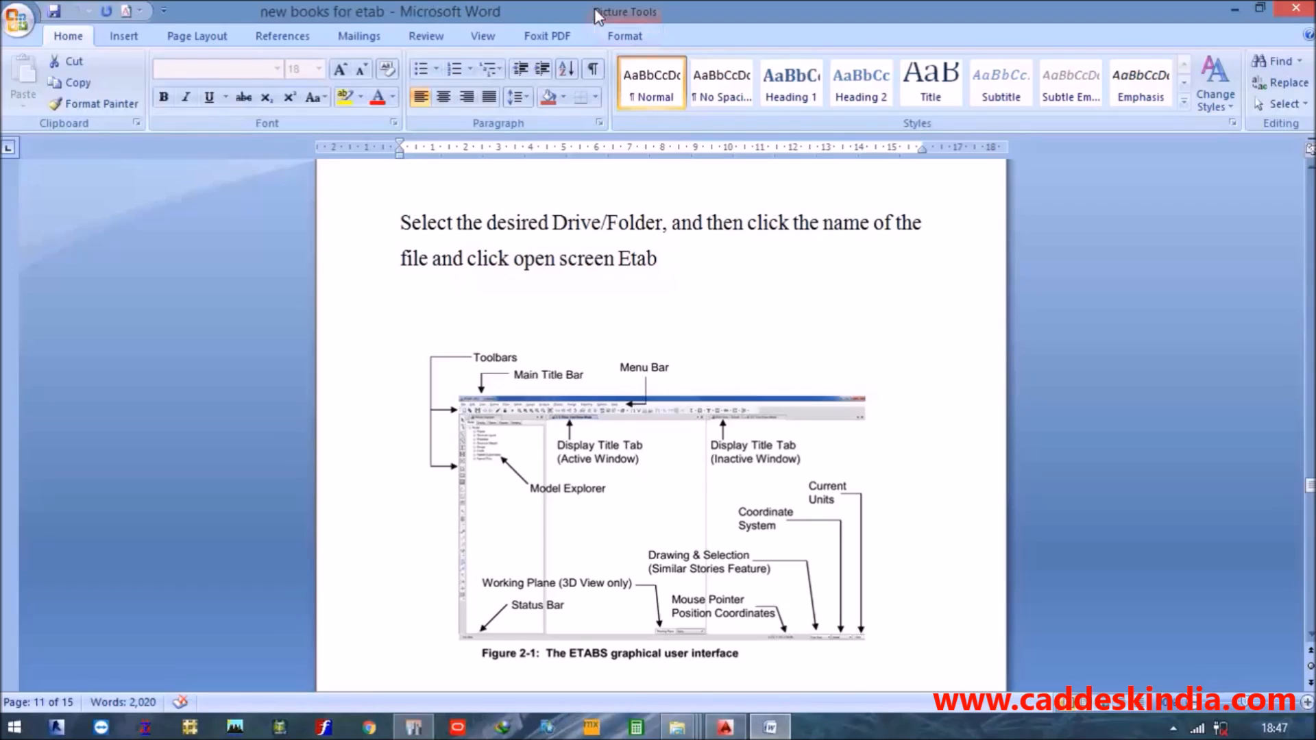
left_click(1172, 728)
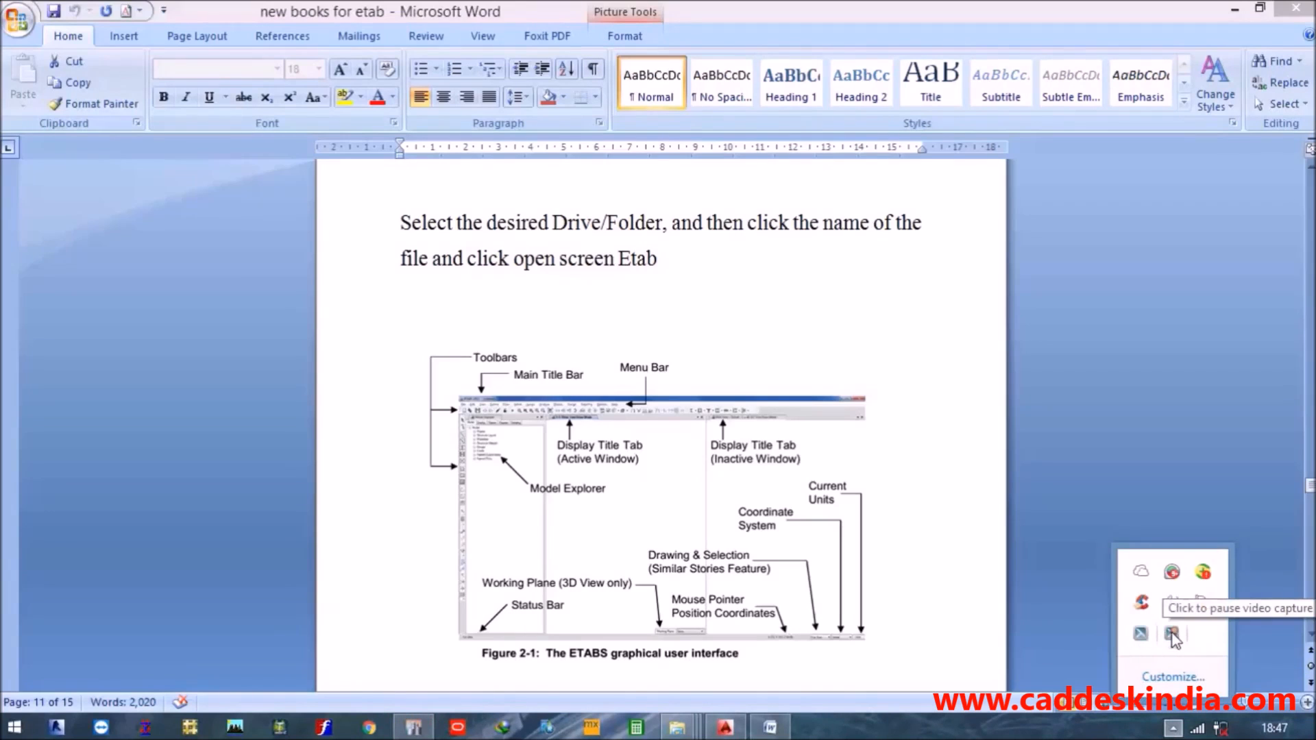
Show ETABS behind the Word document and move the Word window clear of the ETABS toolbars and display title tabs.
left_click(414, 728)
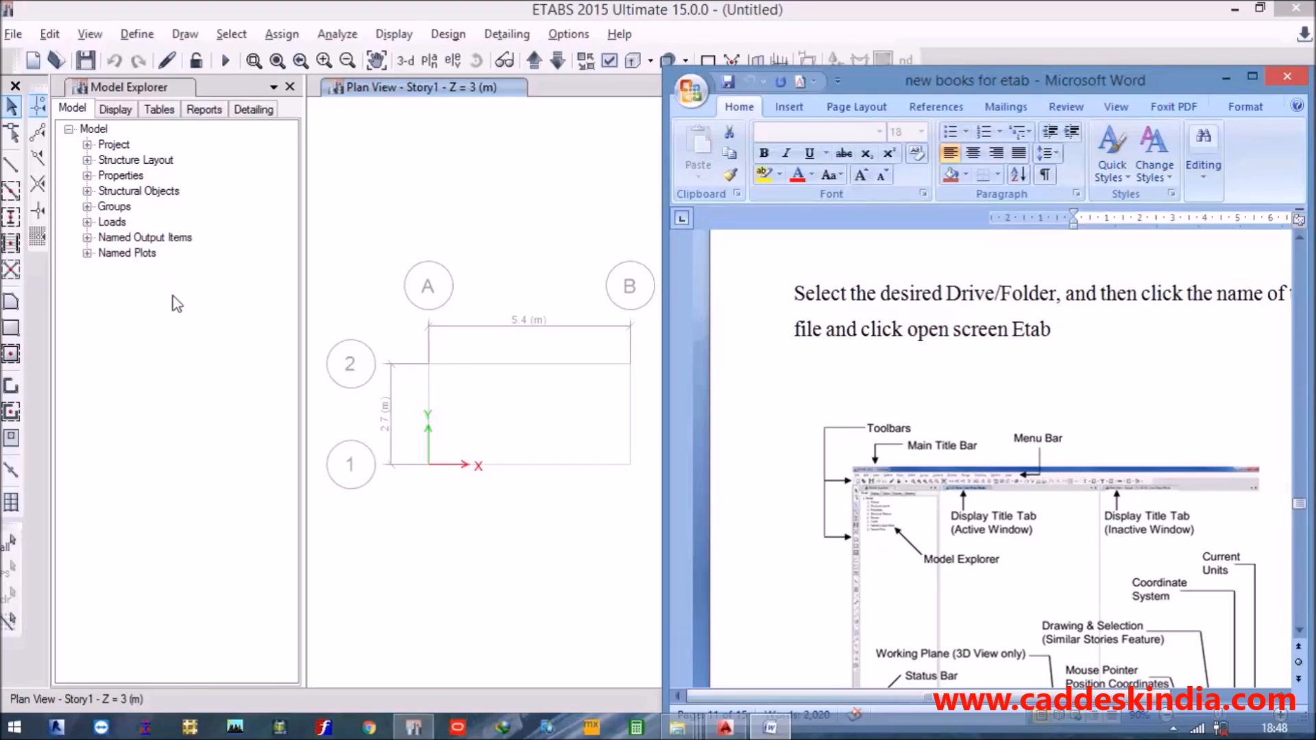
left_click_drag(689, 91, 733, 176)
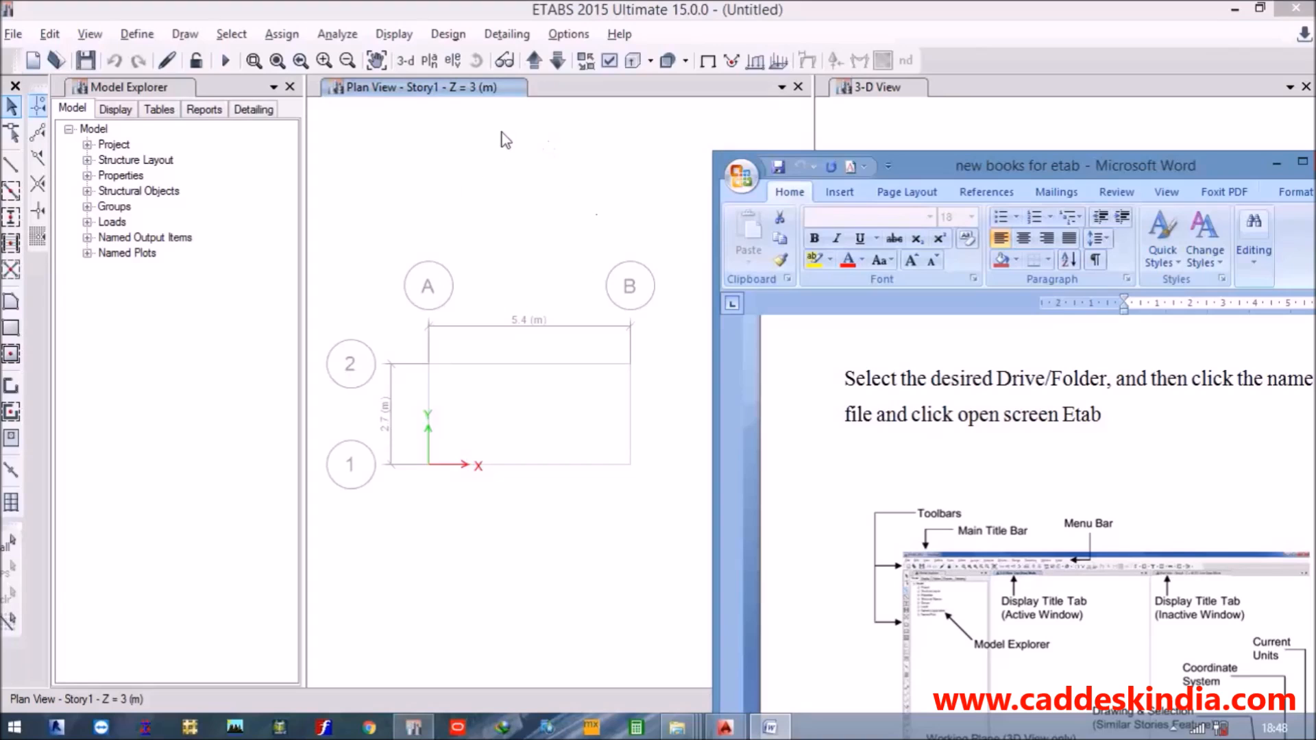
left_click_drag(939, 171, 798, 303)
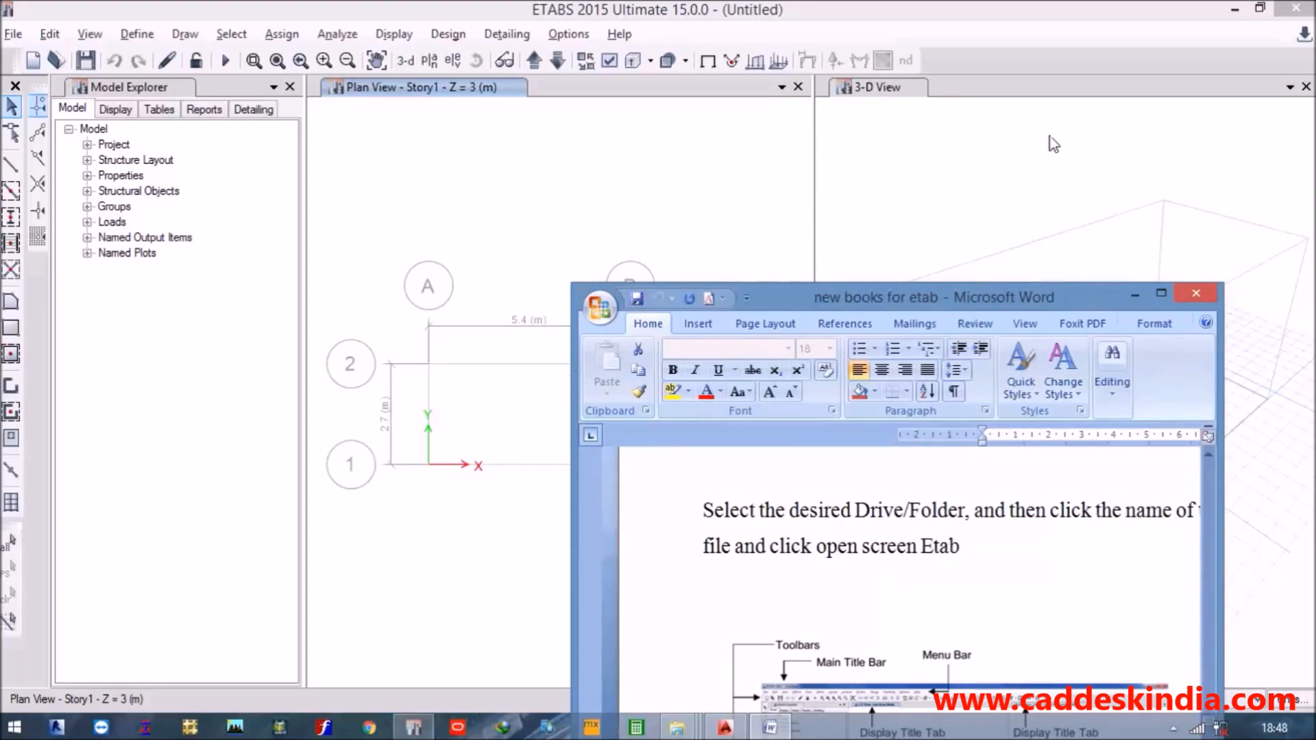
Compare the interface figure in the Word document with the ETABS window, moving Word aside and bringing ETABS back to the front.
left_click_drag(919, 314, 836, 320)
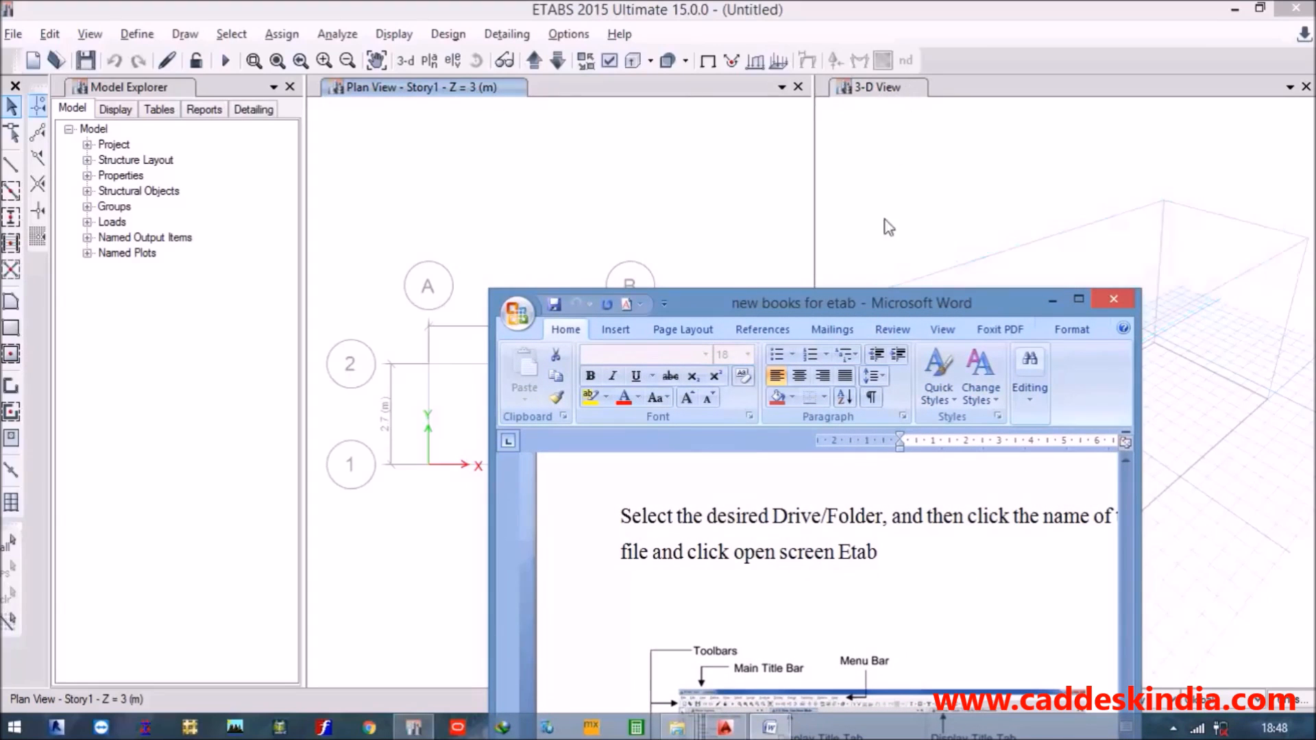
left_click_drag(906, 303, 940, 45)
scroll(869, 405, "down", 2)
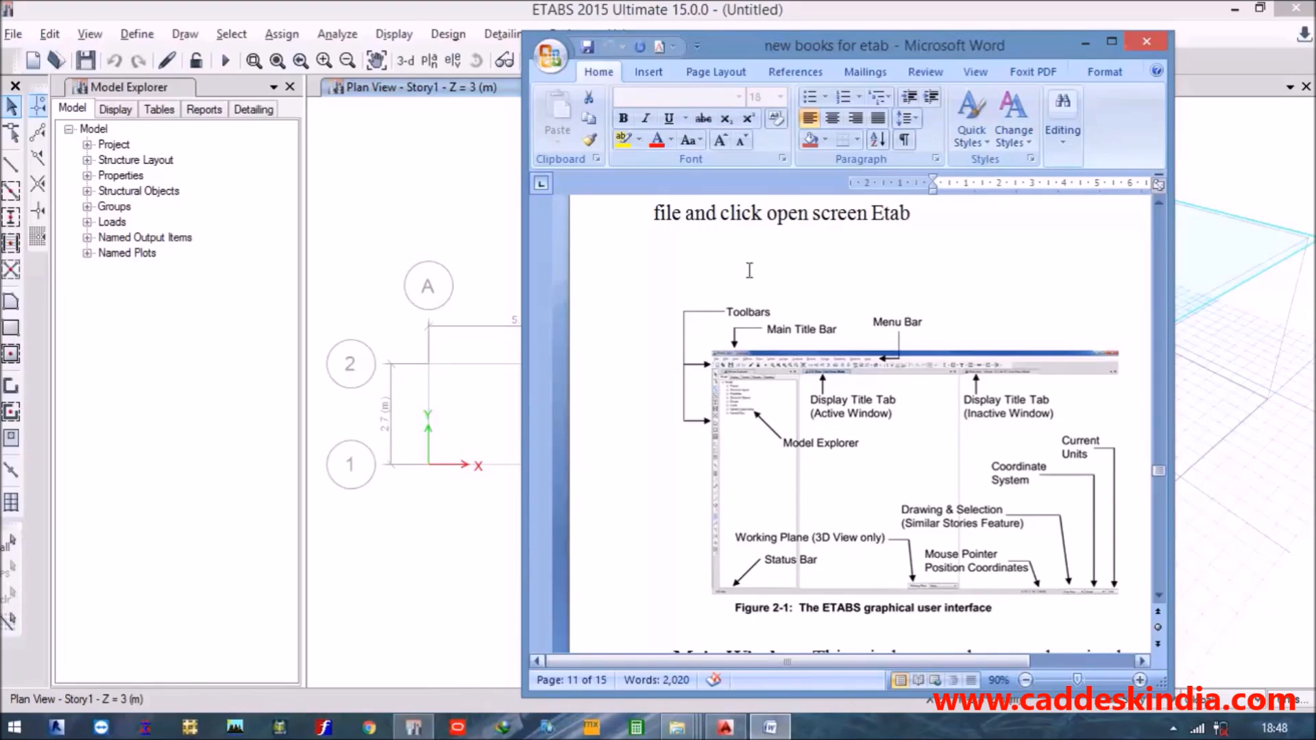
left_click_drag(700, 47, 375, 17)
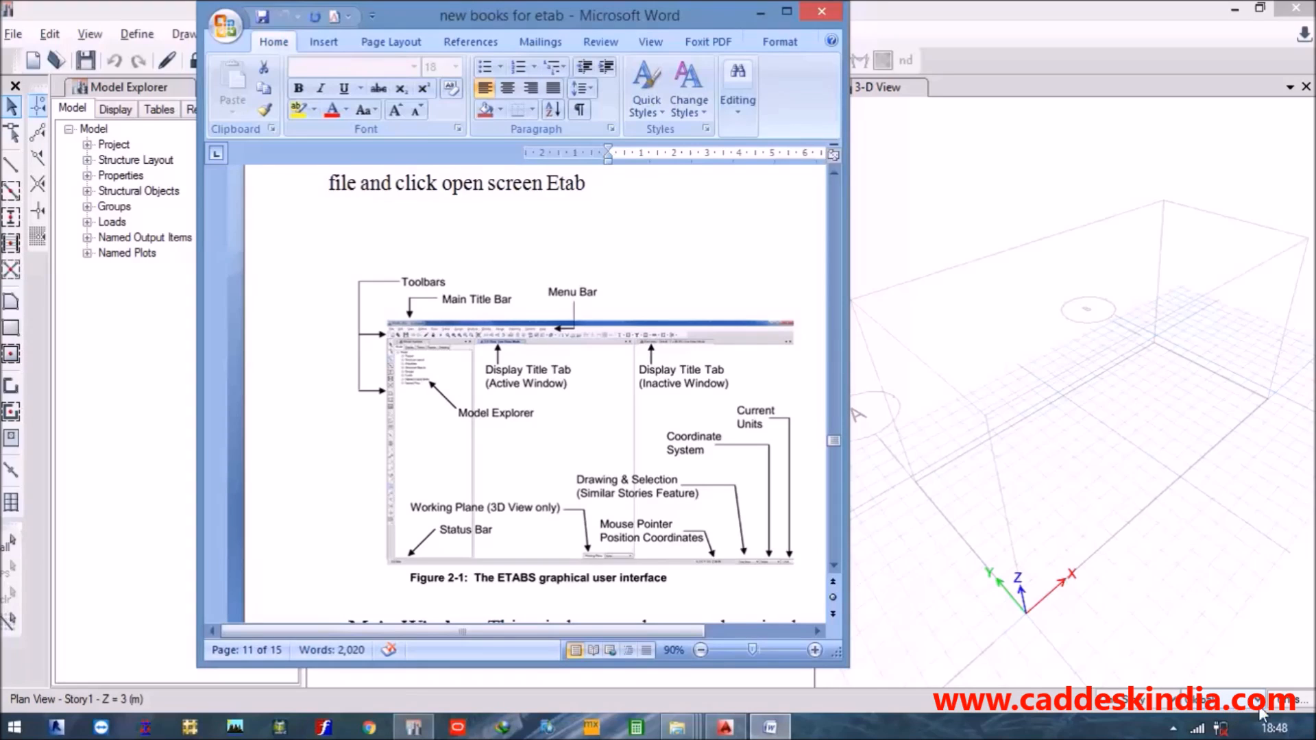
left_click(1292, 709)
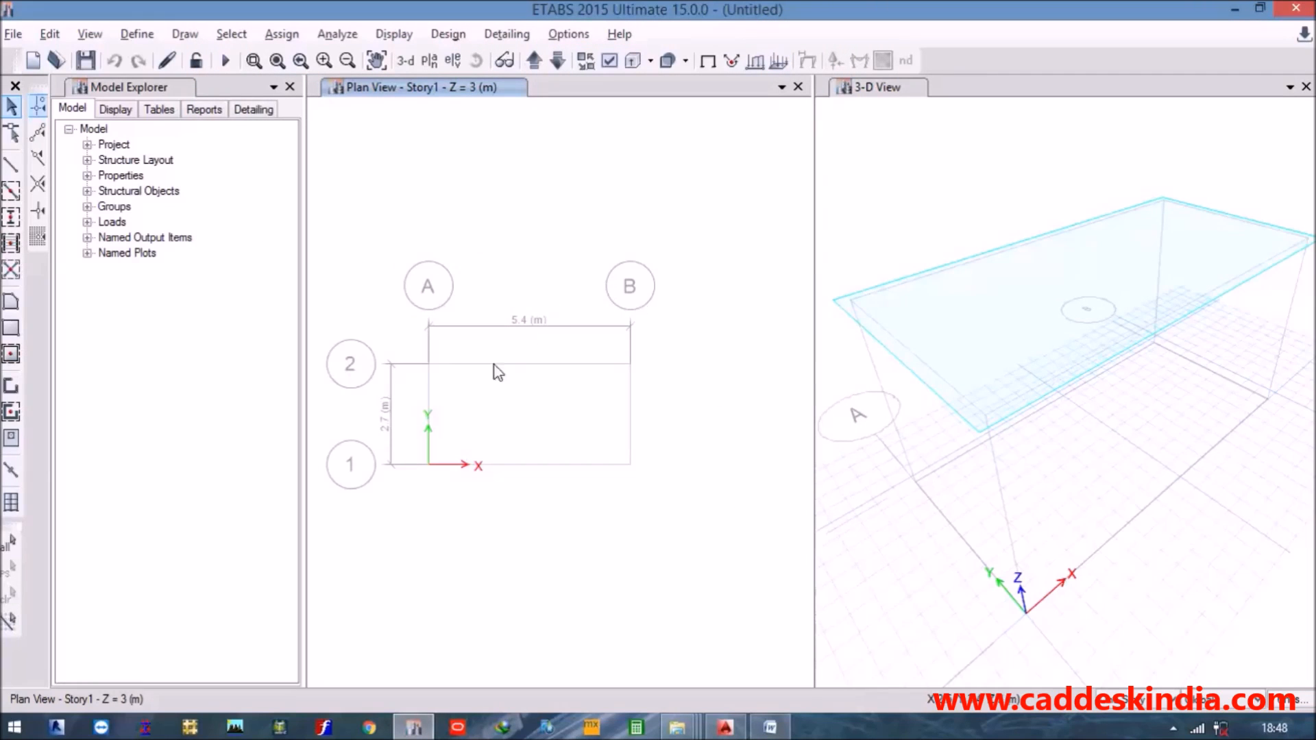
Place AutoCAD's Excavation Plan beside ETABS and compare the hall's grids A, B, 1 and 2 and their spacings with the ETABS plan view.
left_click(726, 727)
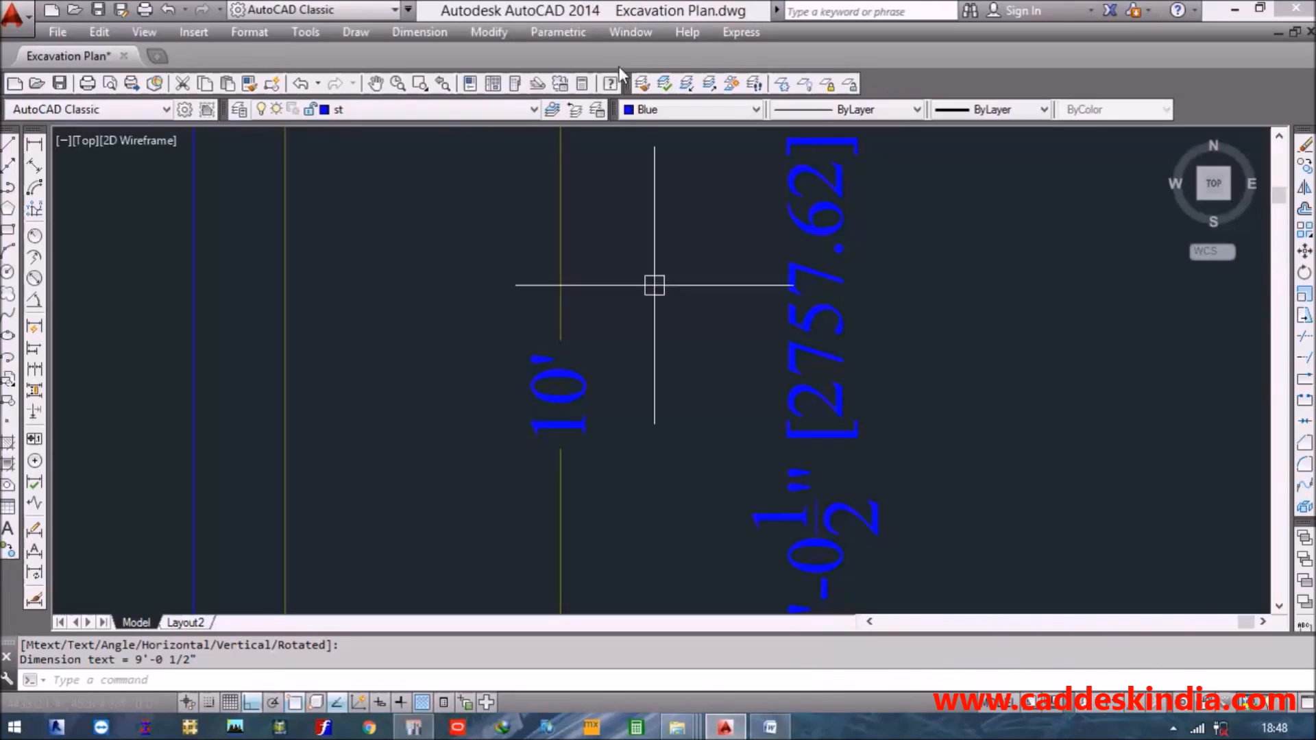
key("super+Right")
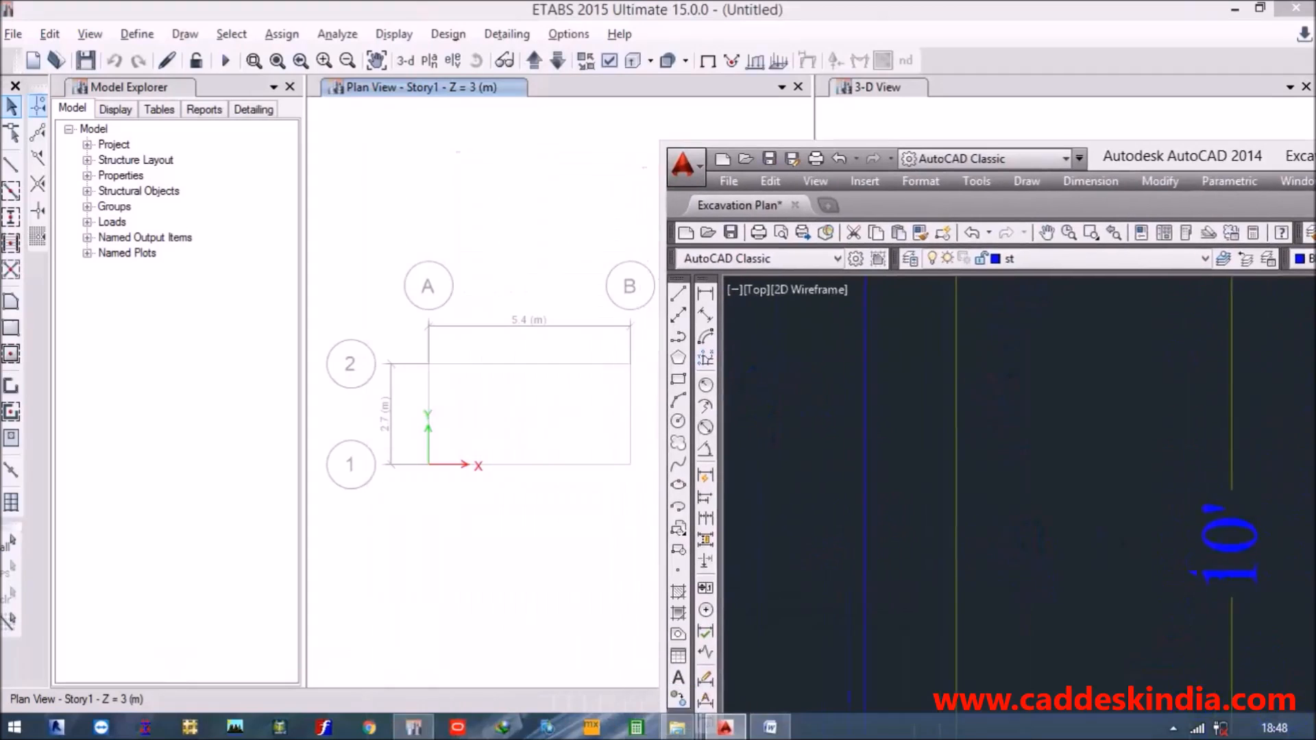
scroll(1062, 388, "down", 2)
middle_click_drag(1062, 388, 1095, 397)
scroll(955, 324, "up", 1)
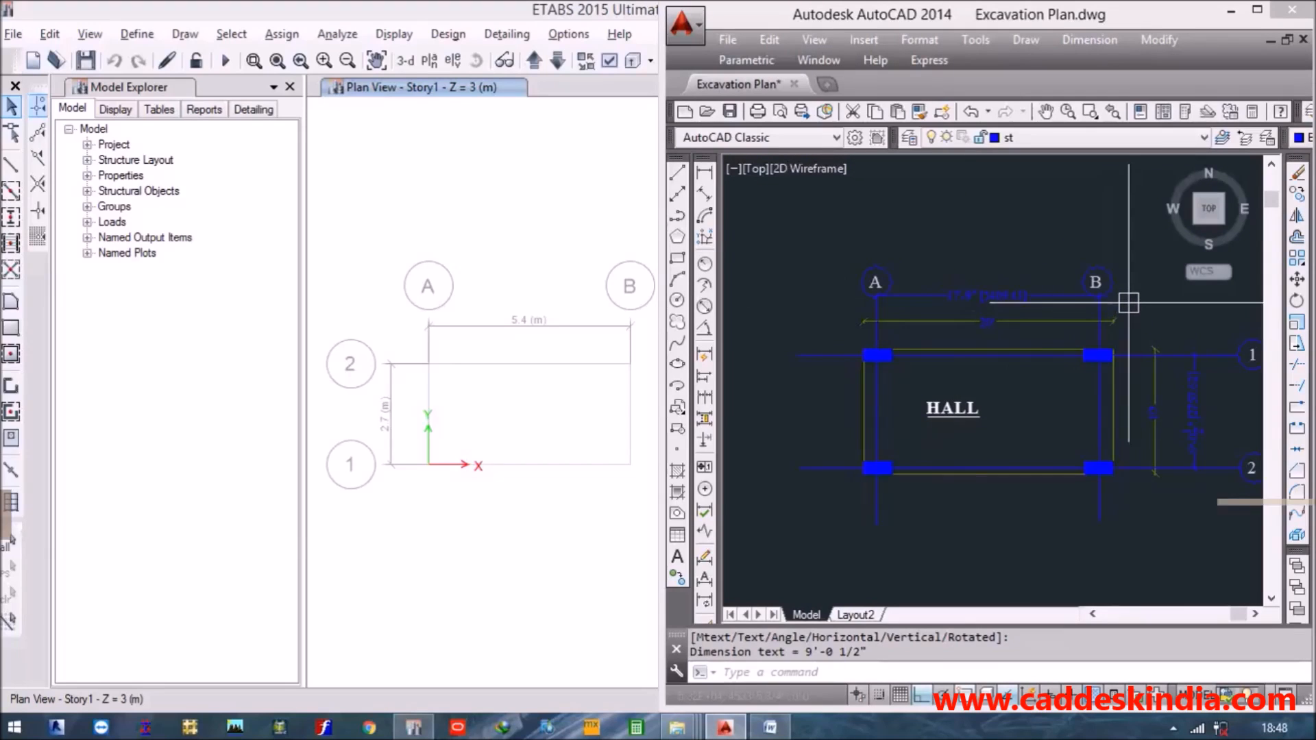
middle_click_drag(1153, 399, 1134, 385)
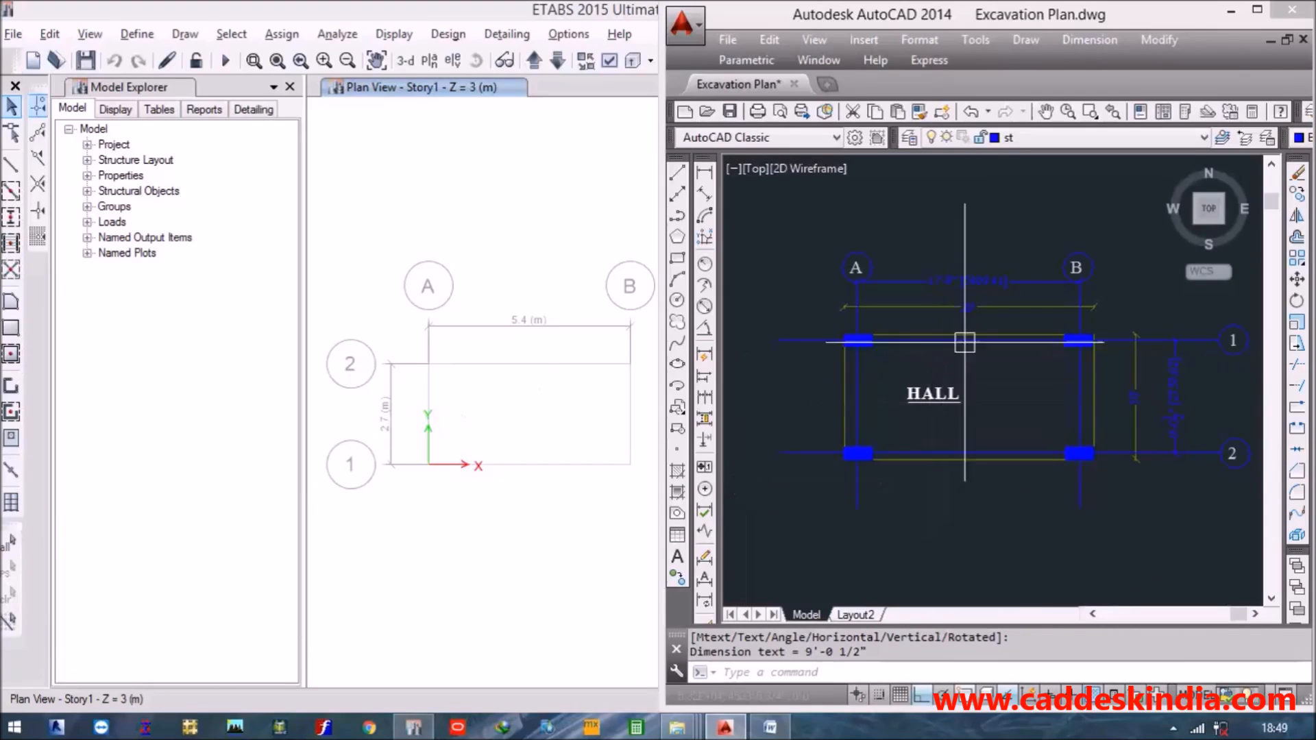
scroll(988, 316, "up", 4)
scroll(999, 302, "down", 2)
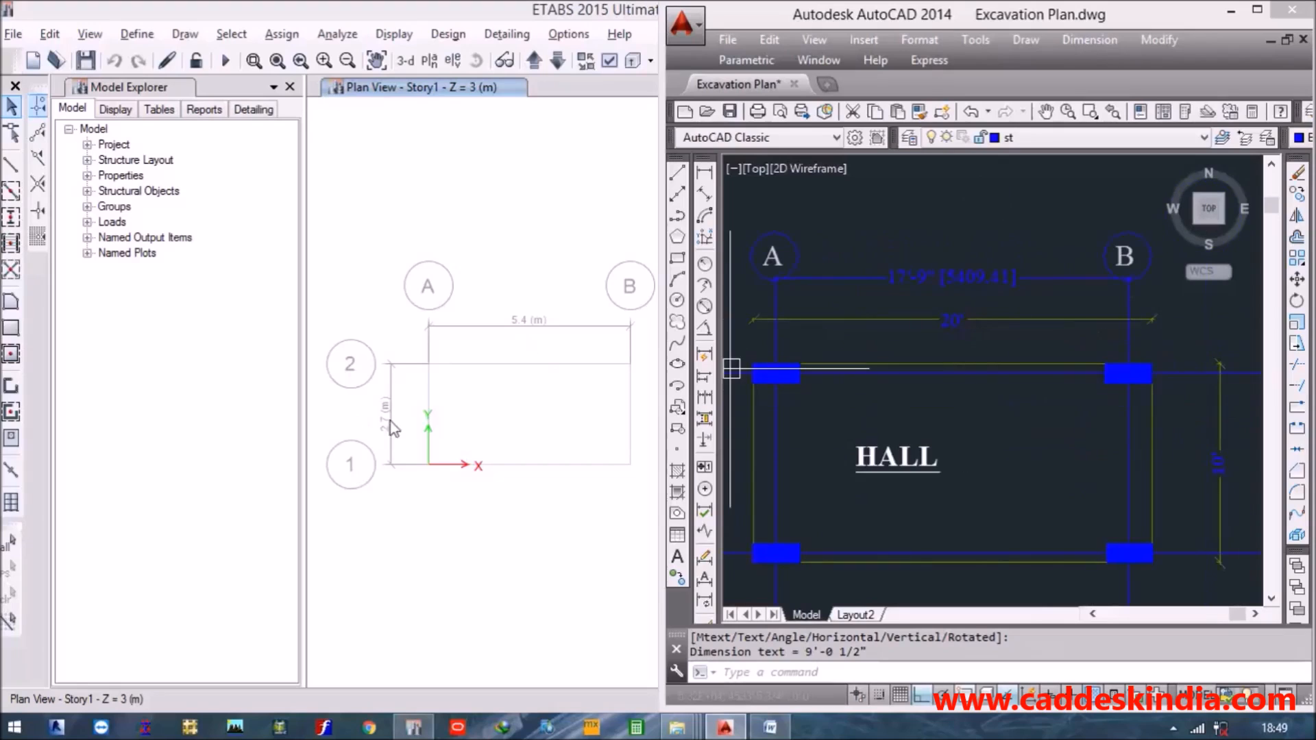
scroll(1120, 447, "up", 2)
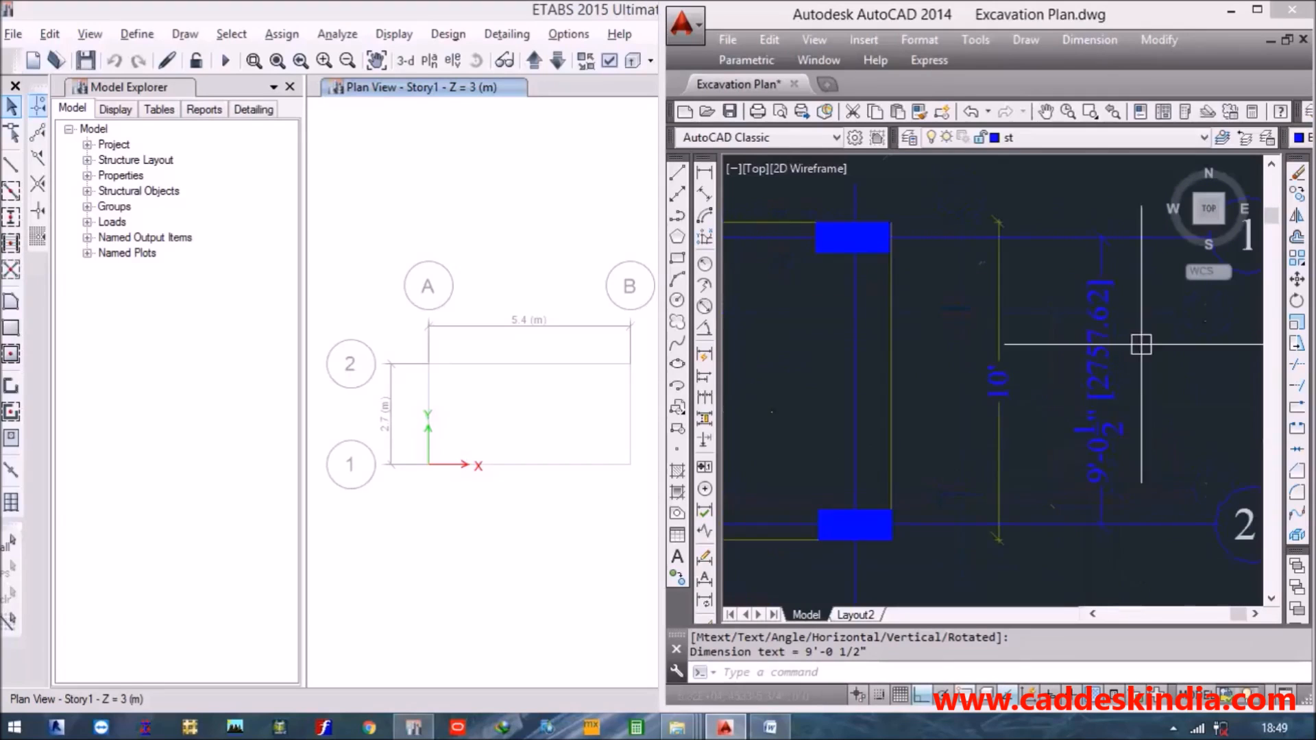
scroll(983, 543, "down", 2)
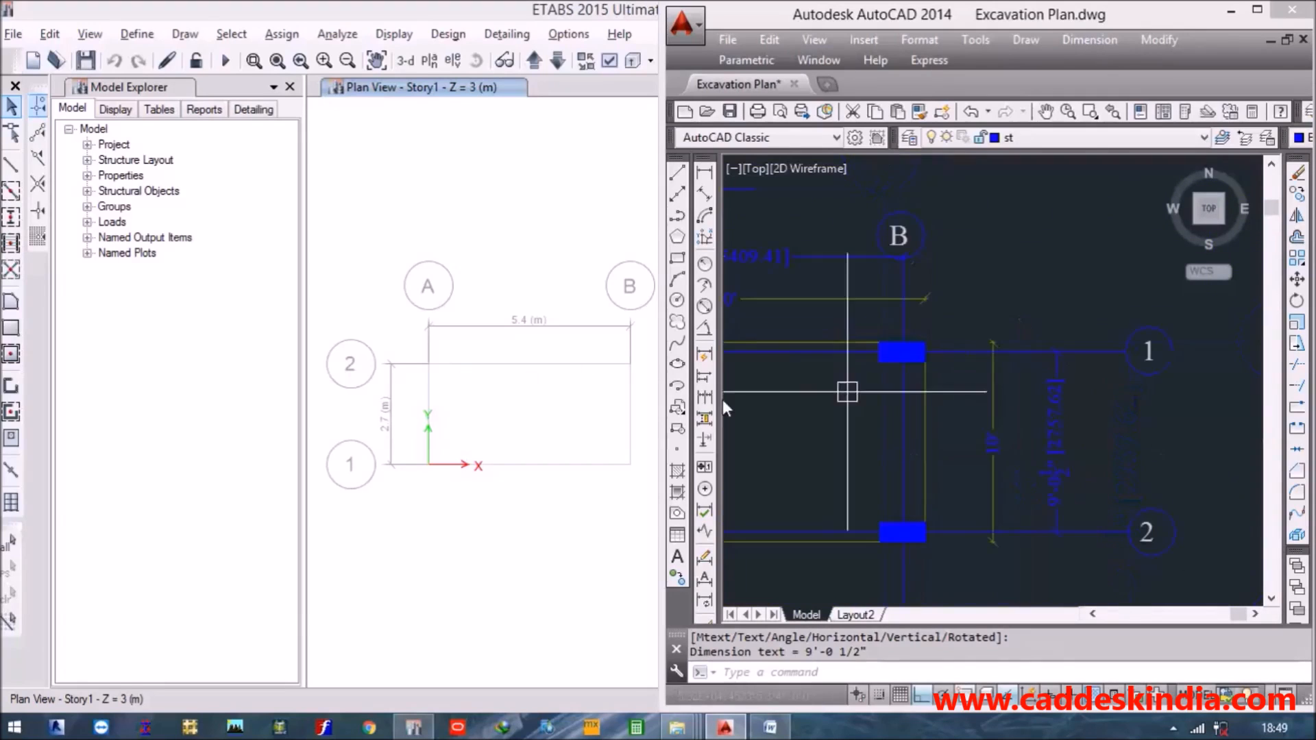
middle_click_drag(474, 314, 486, 368)
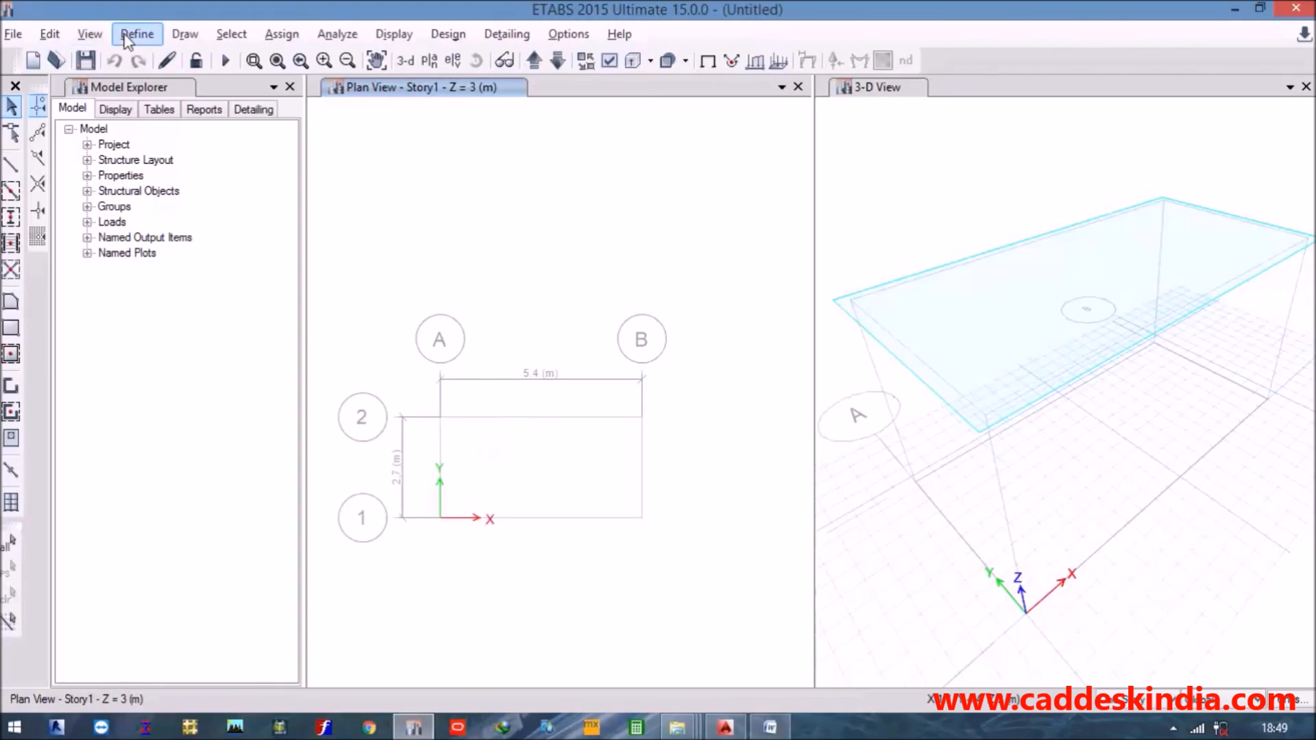
middle_click_drag(409, 396, 465, 349)
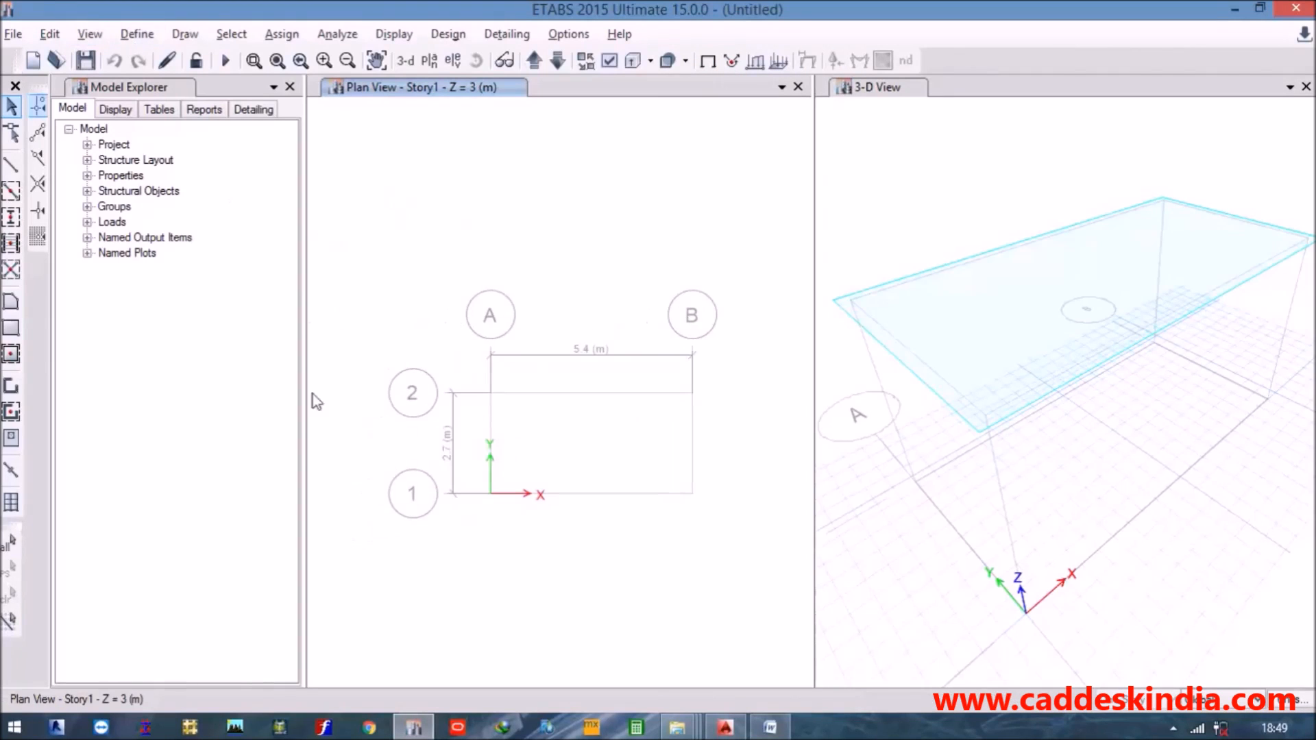
Open the material definitions and examine the property data of the A992Fy50 steel.
left_click(137, 34)
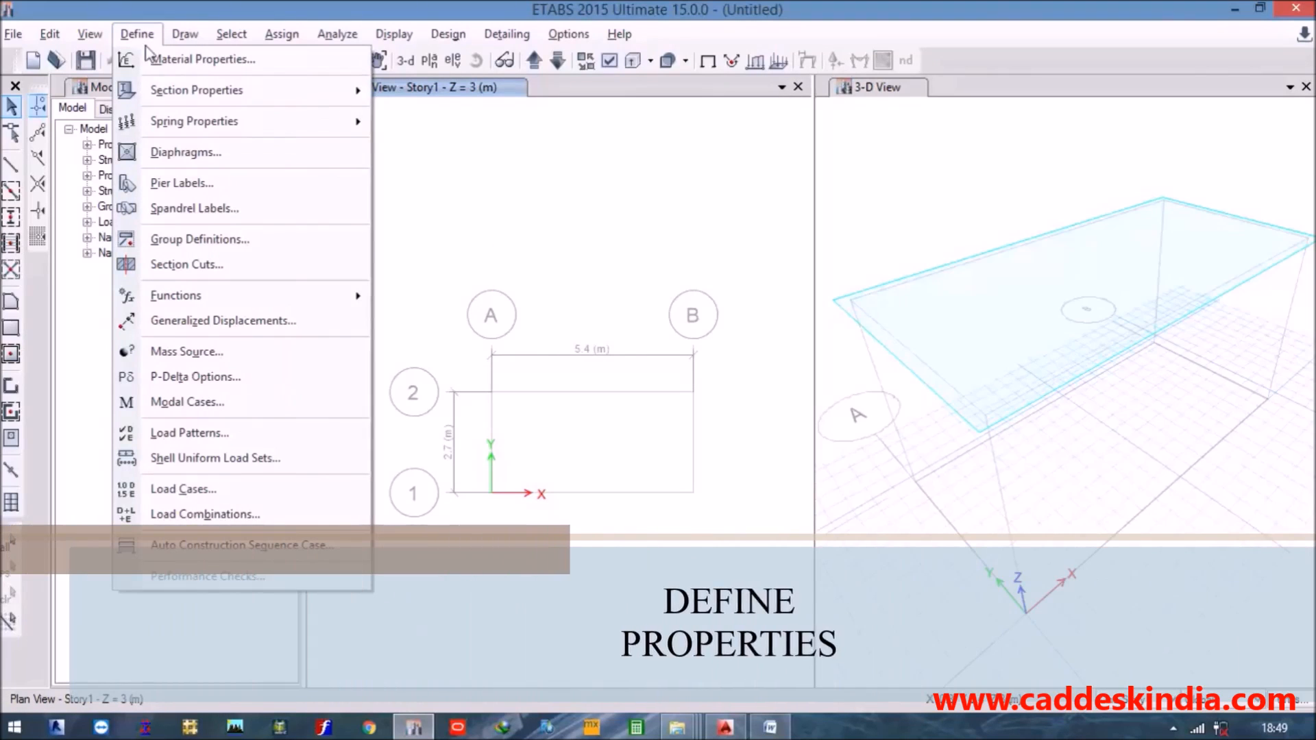
left_click(237, 65)
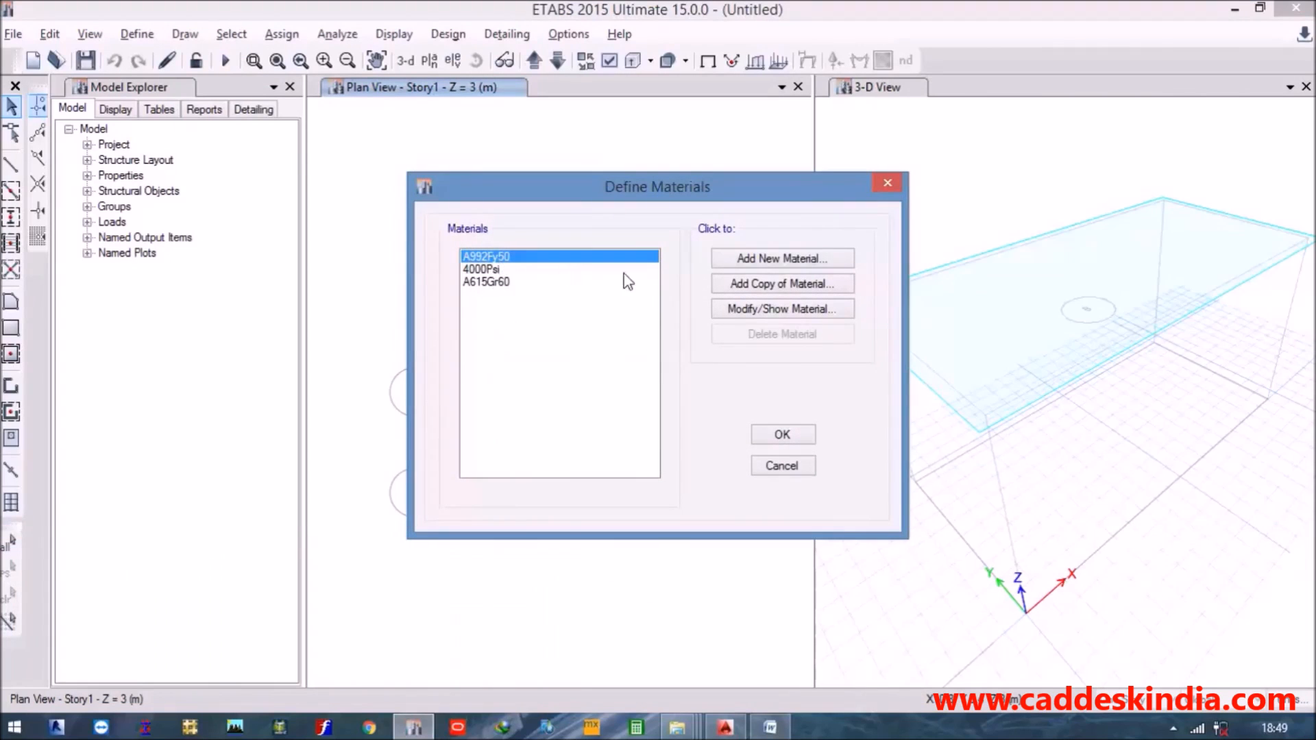
double_click(521, 255)
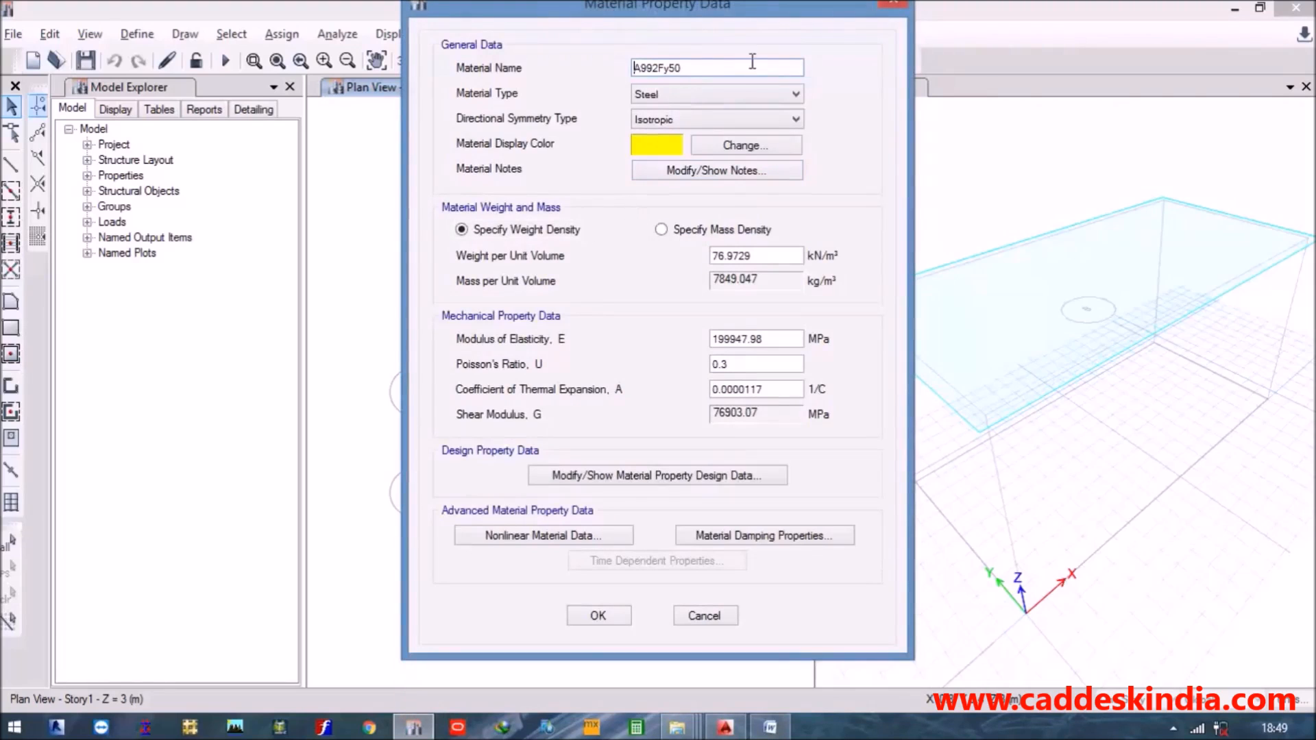
left_click(904, 7)
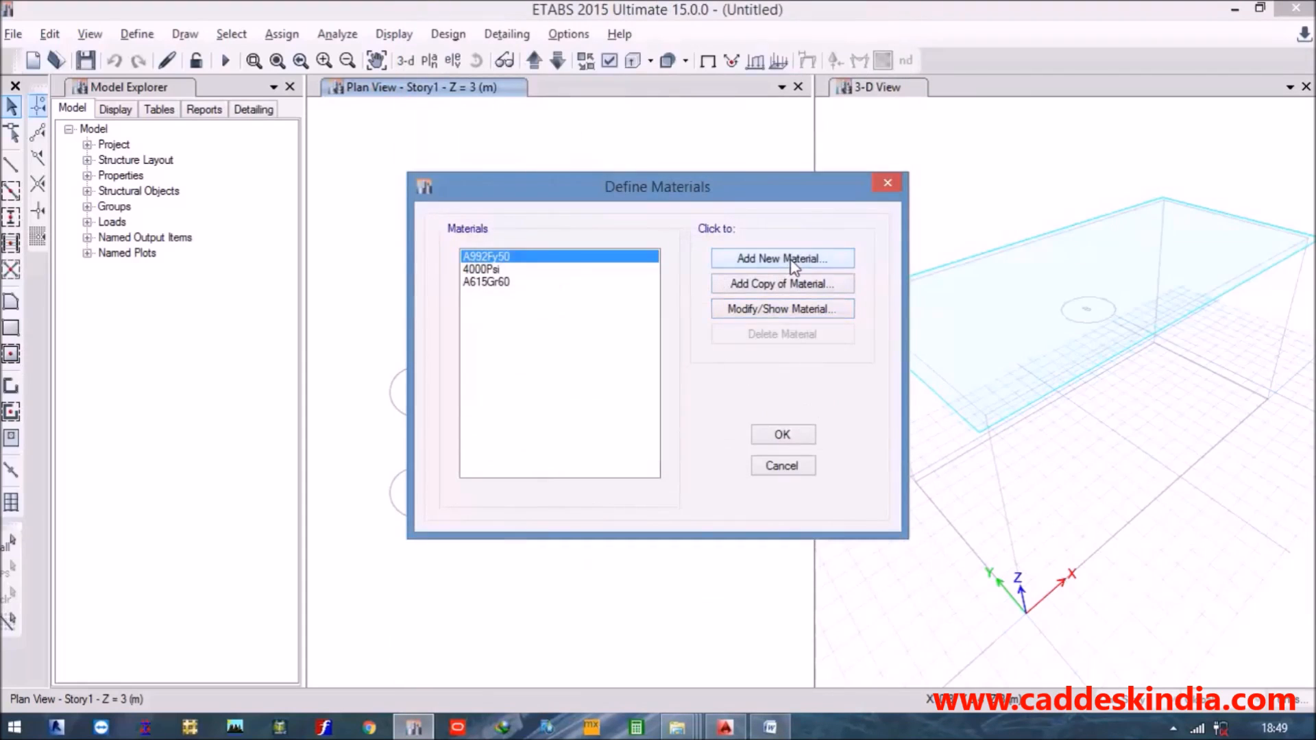
Add a new concrete material for region India, Indian standard, grade M20, and accept the material definitions.
left_click(788, 263)
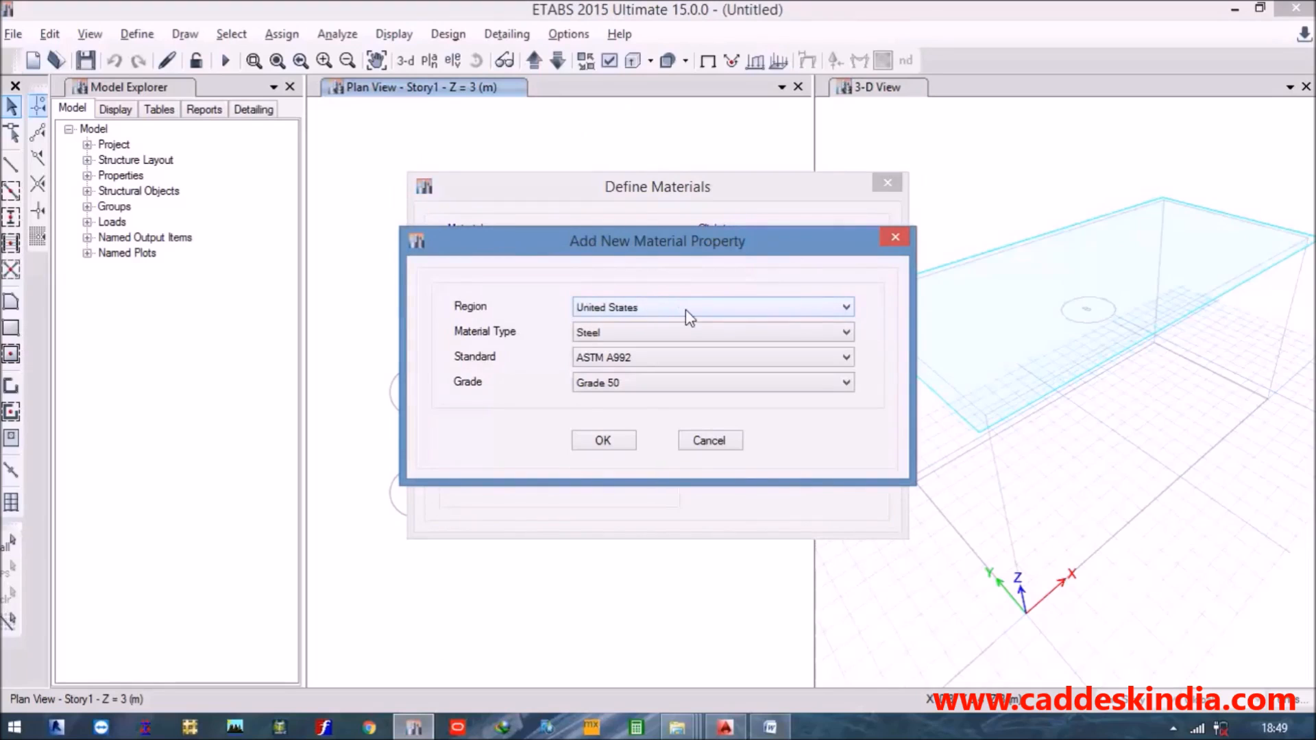
left_click(685, 310)
left_click(671, 351)
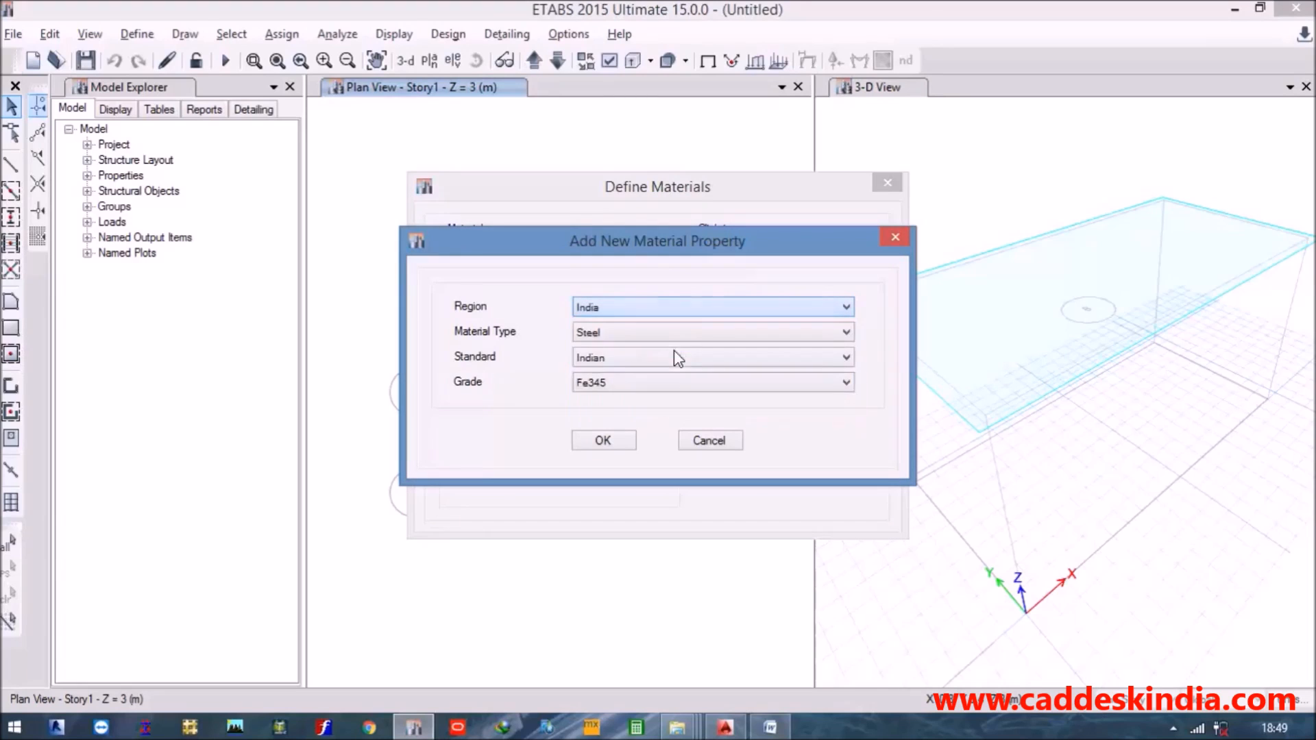
left_click(635, 332)
left_click(648, 363)
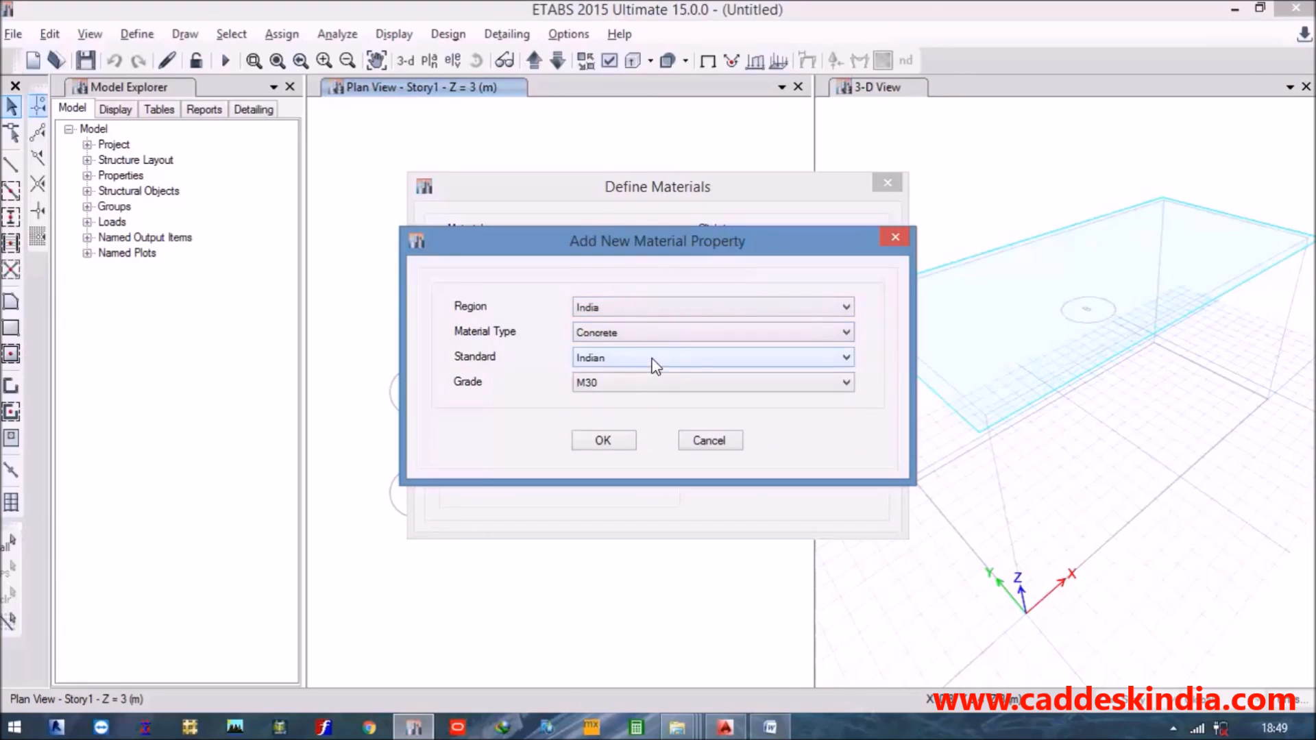
left_click(655, 382)
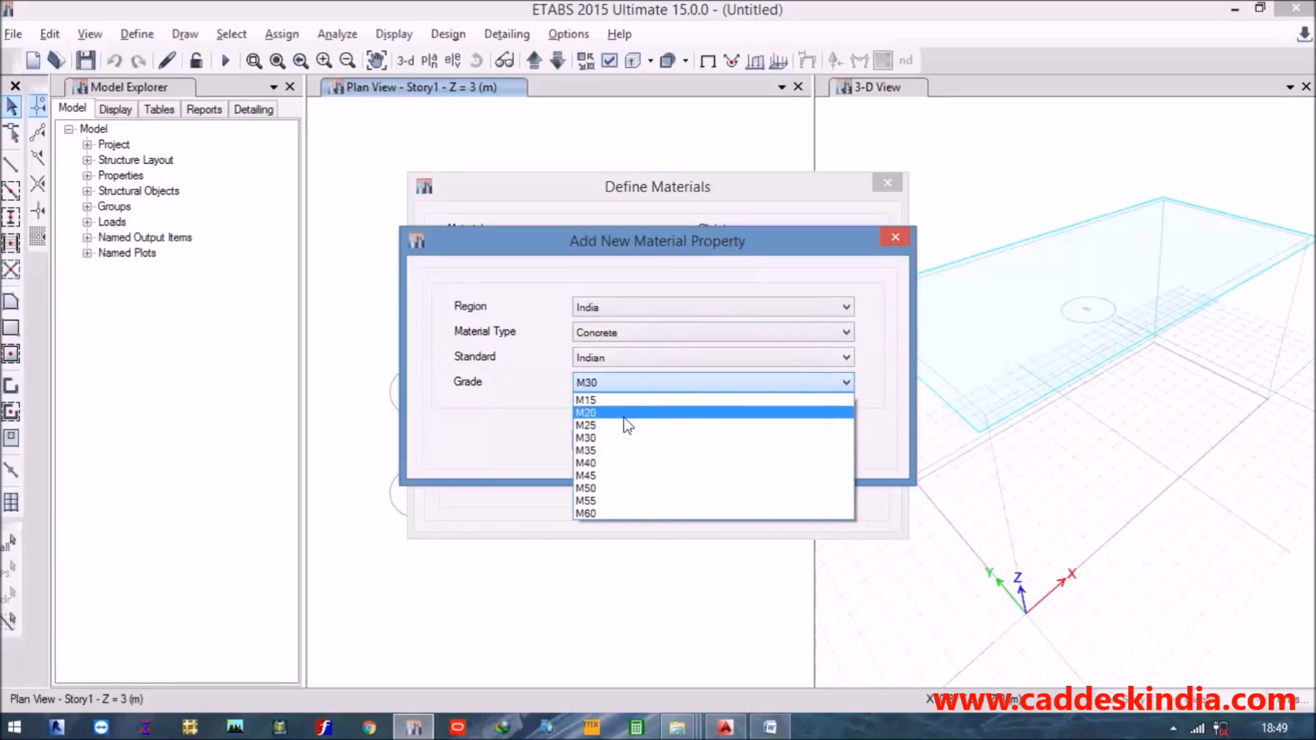
left_click(628, 413)
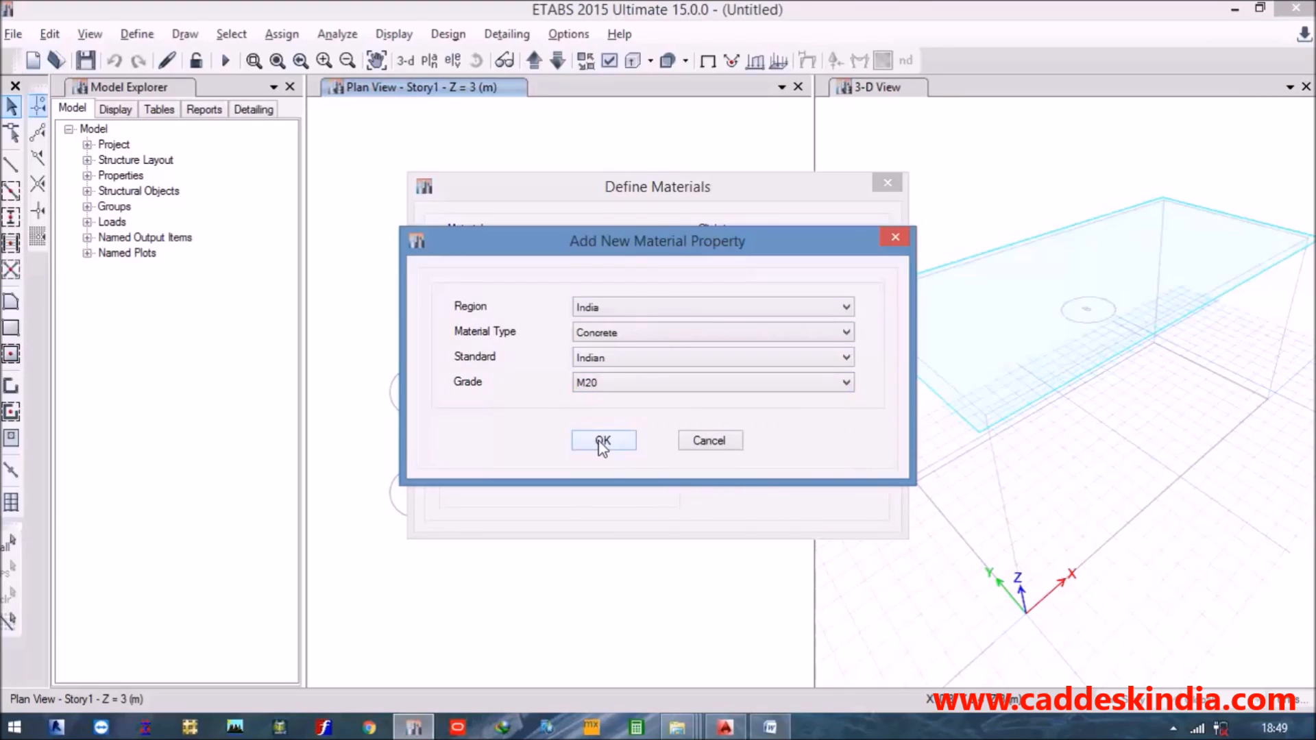
left_click(602, 441)
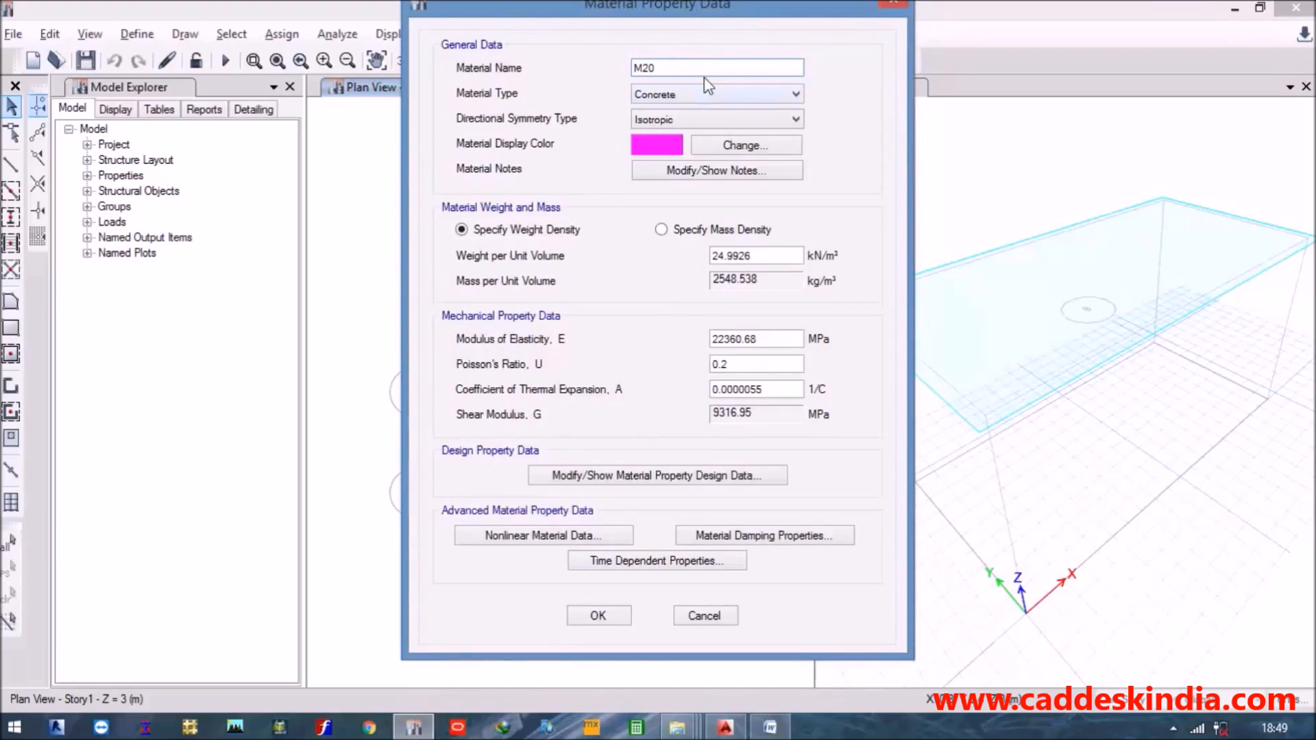
left_click(598, 615)
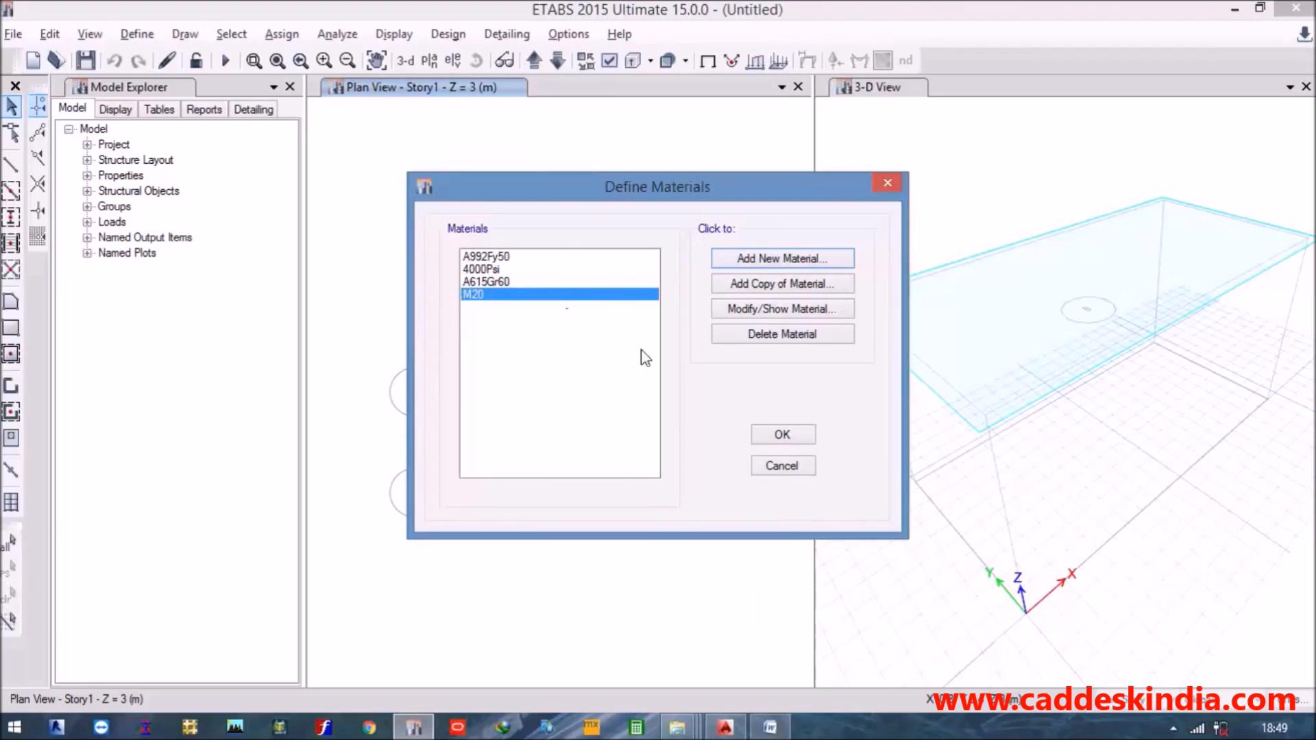
left_click(780, 436)
Open the ConcBm concrete beam for modification from the frame section properties.
left_click(137, 35)
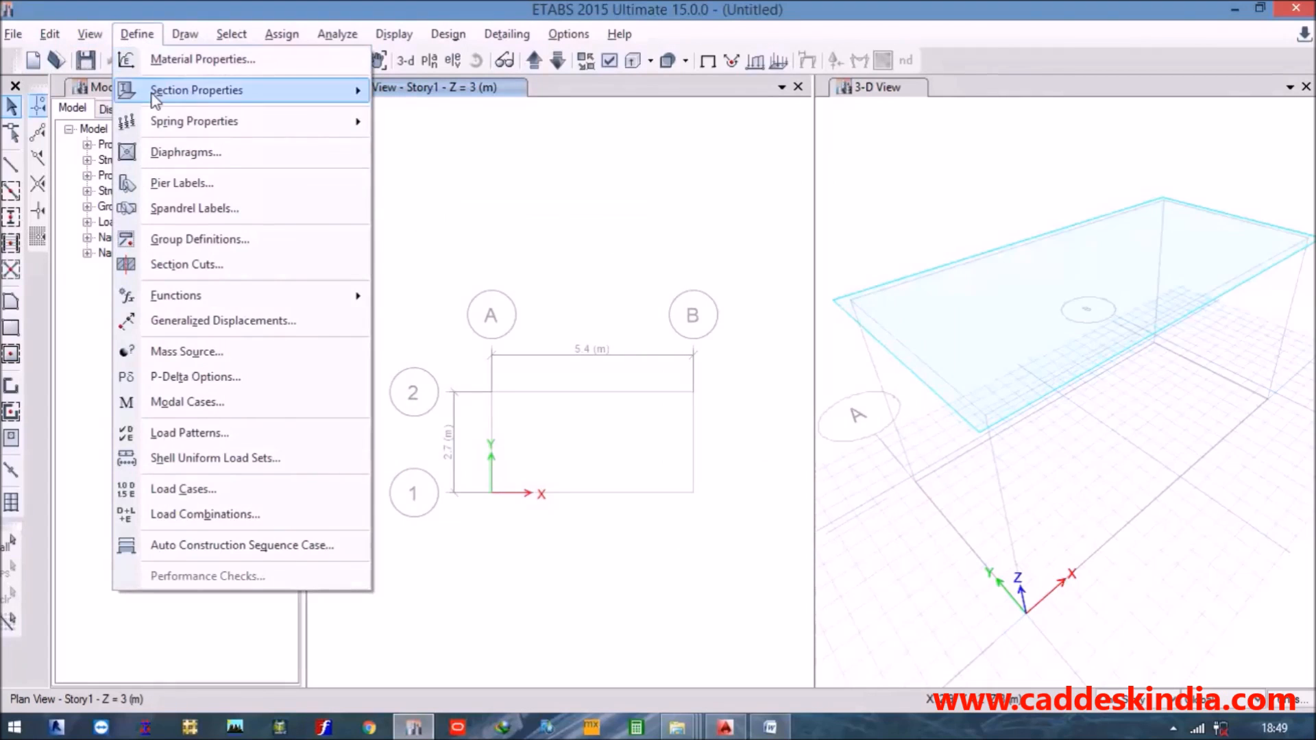
mouse_move(247, 103)
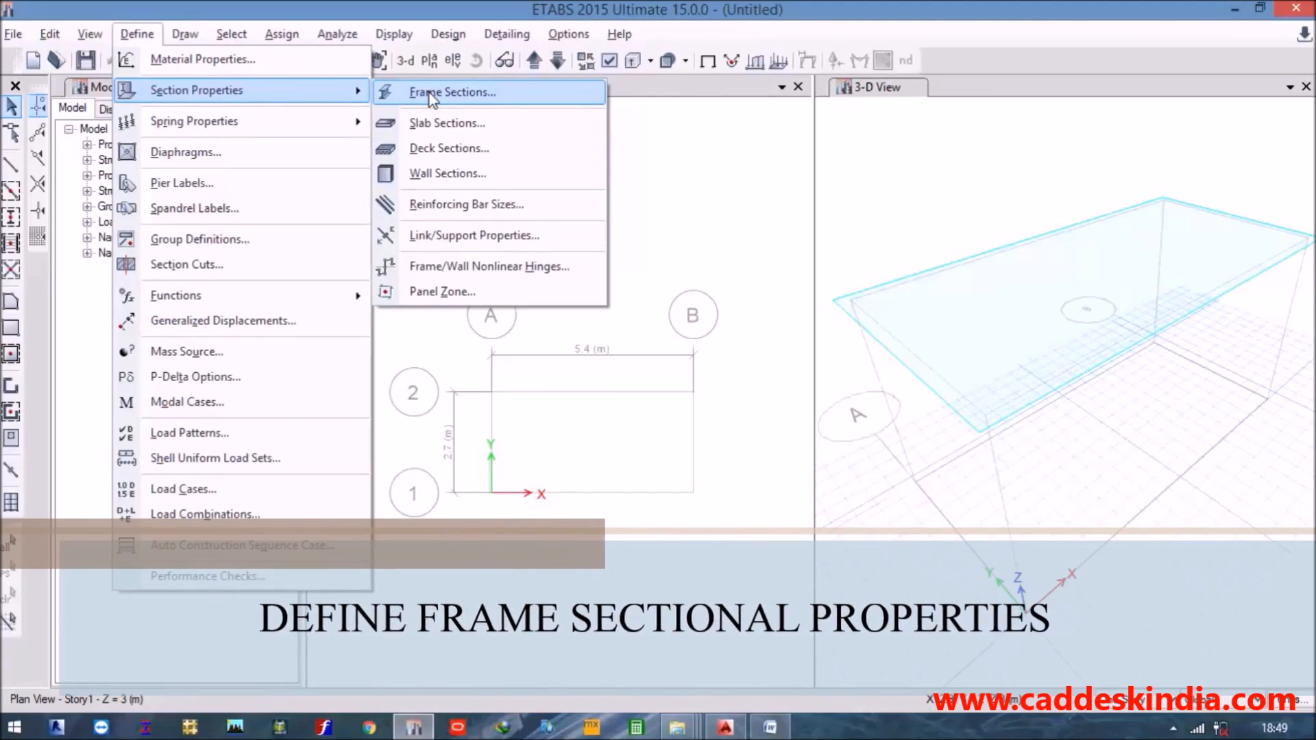
left_click(496, 95)
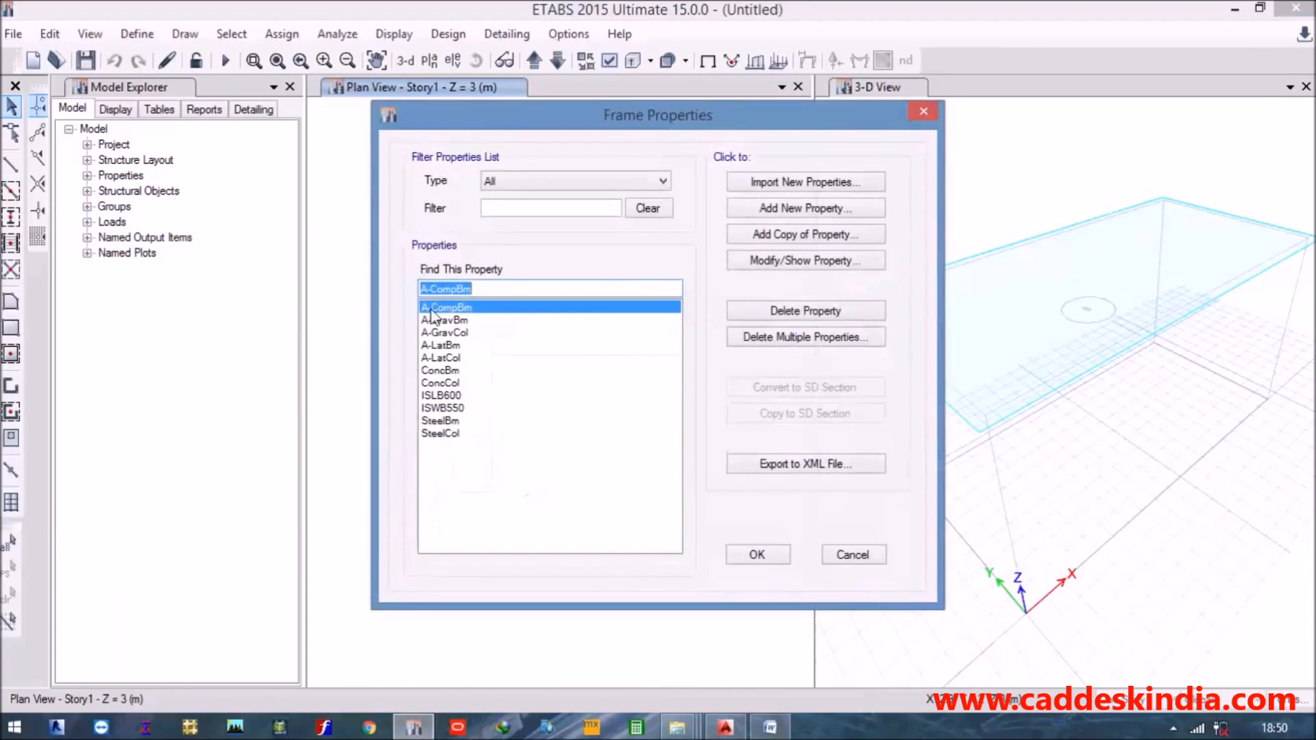
left_click(449, 373)
left_click(796, 267)
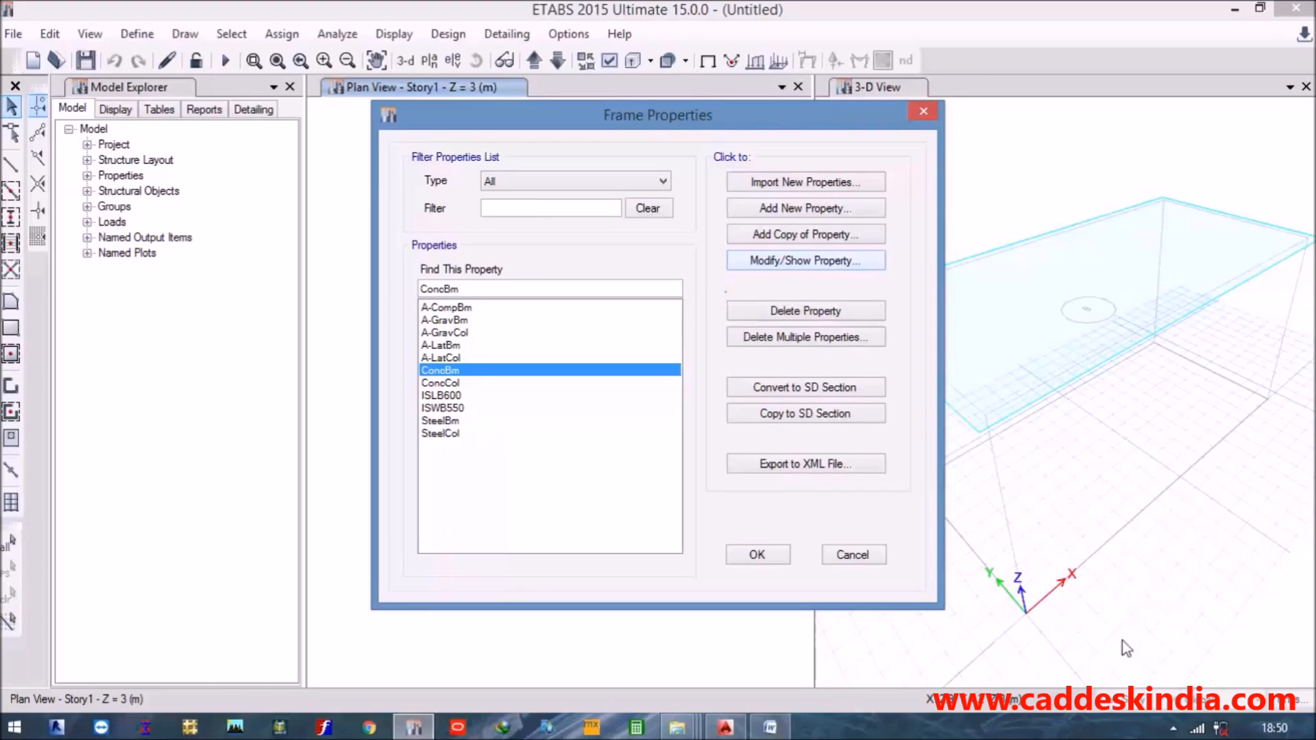
left_click(1174, 728)
left_click(1170, 636)
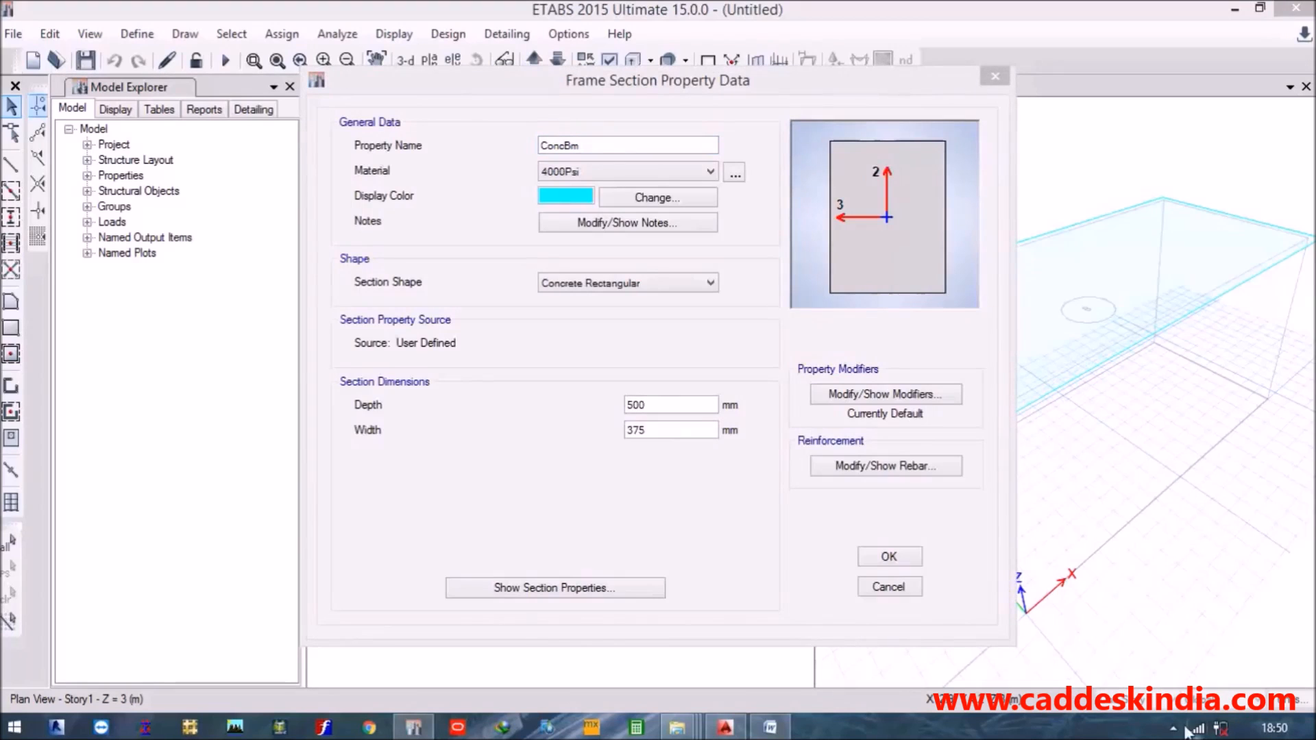
left_click(1173, 729)
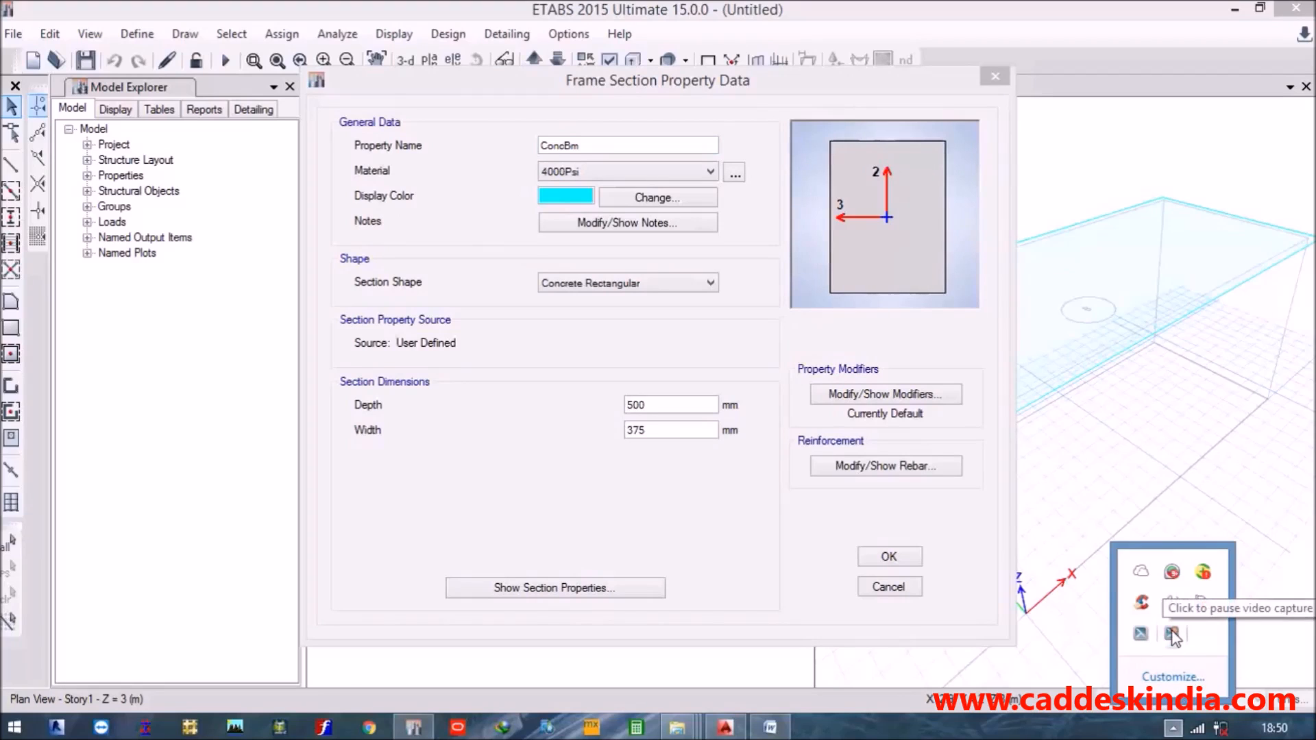
Rename the beam section as BEAM(450X230) and set its material to M20.
double_click(630, 142)
type("BEAM(450X230)")
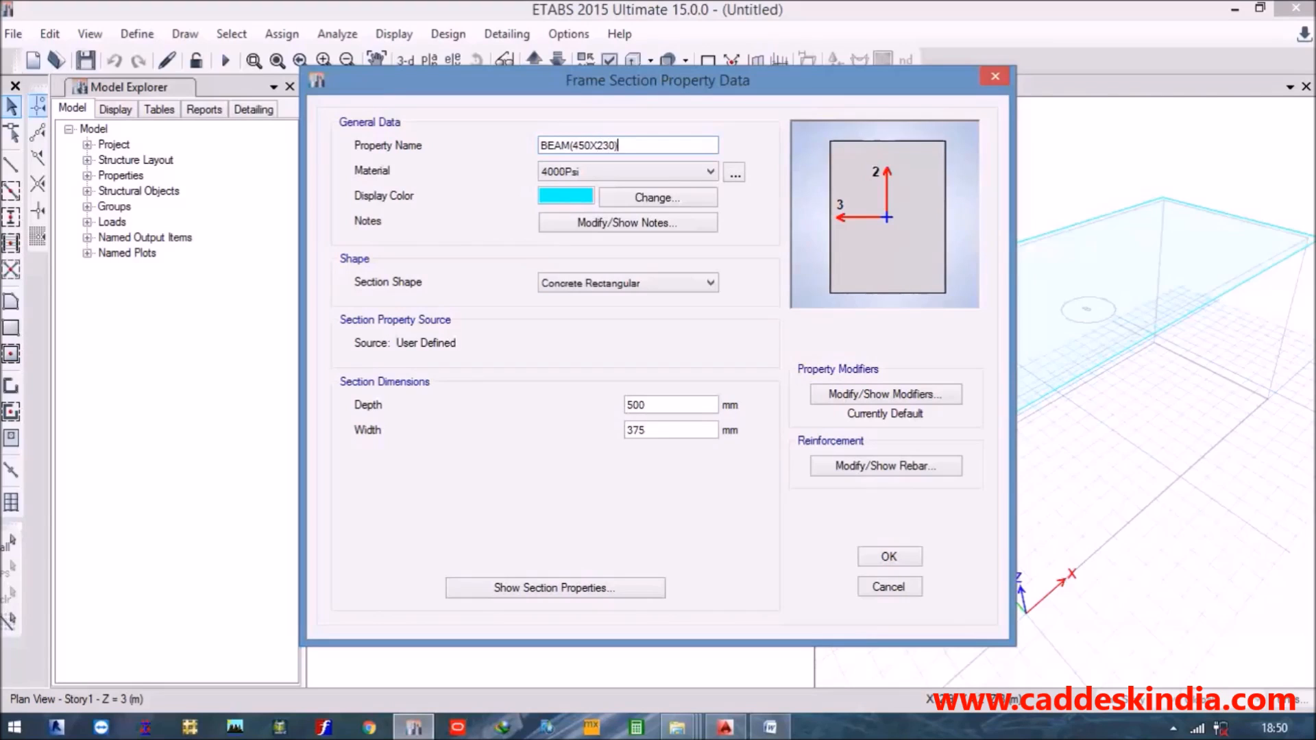
left_click(619, 173)
left_click(595, 229)
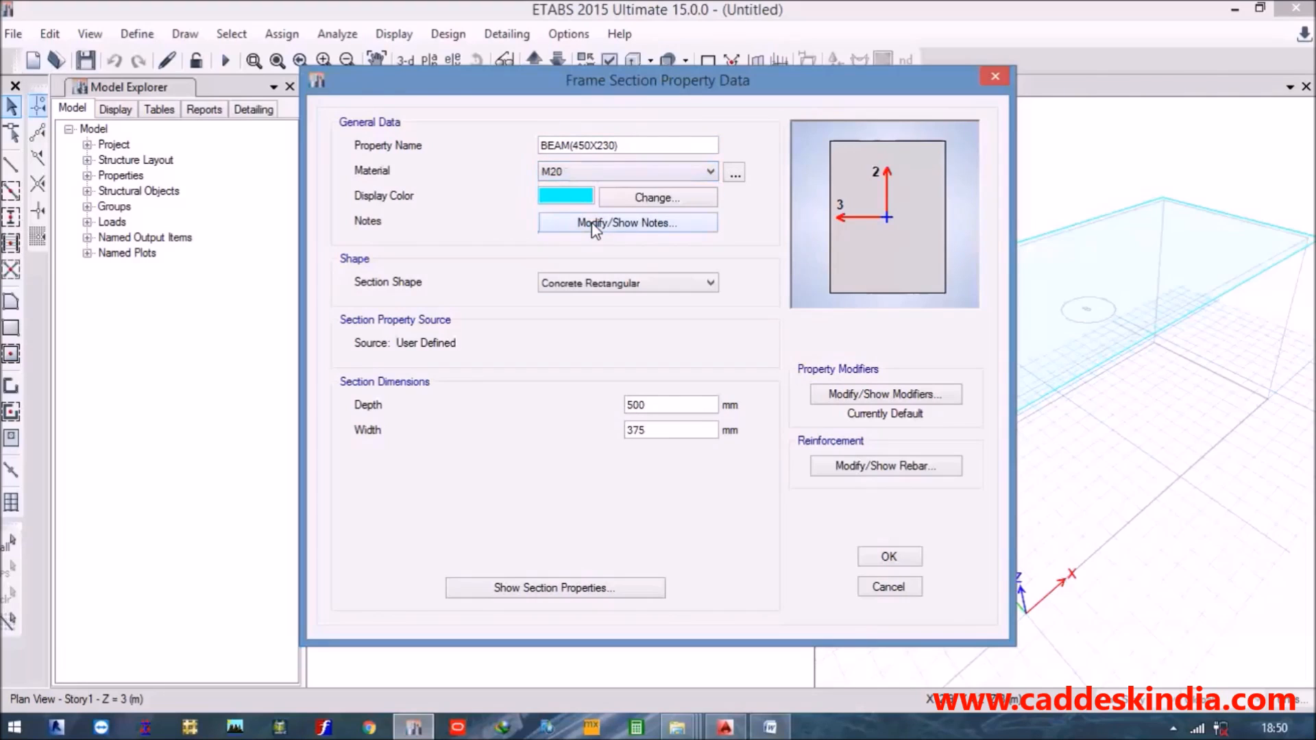
Set the beam section's depth to 450 mm and its width to 230 mm.
double_click(636, 405)
type("450")
key("Tab")
type("230")
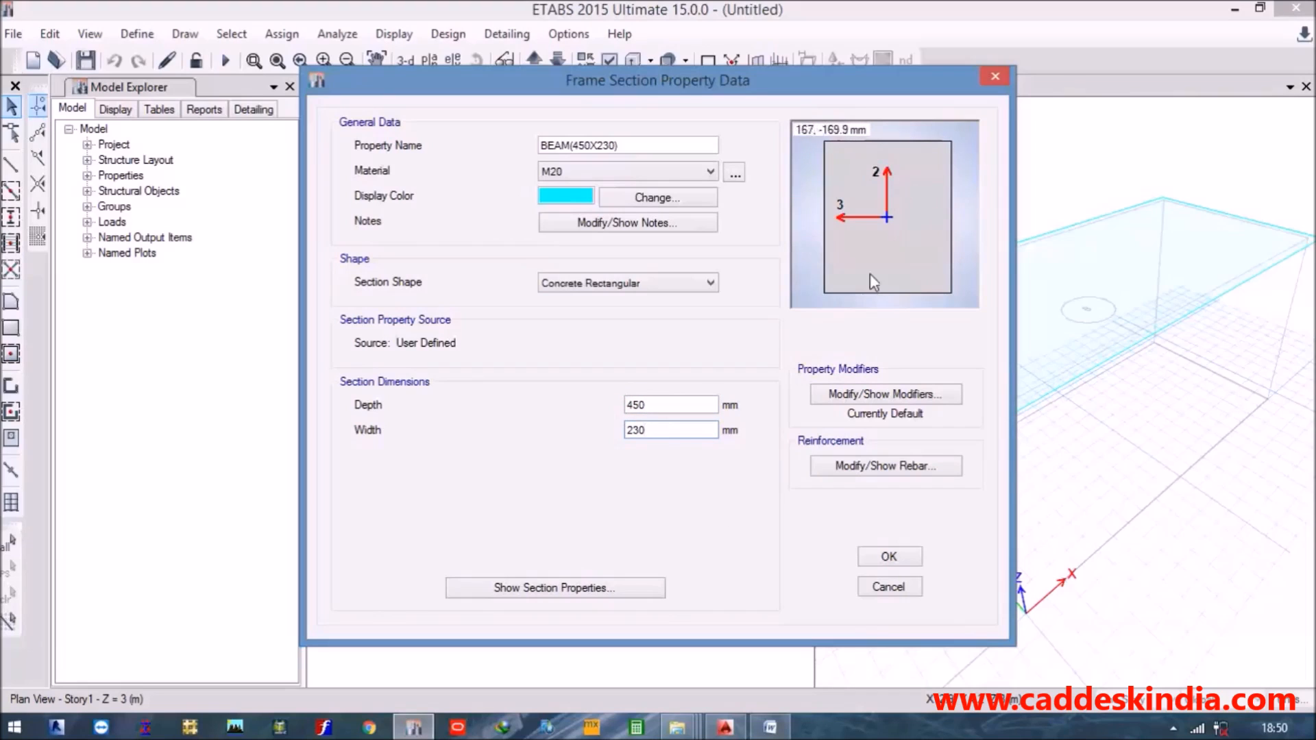
left_click(686, 405)
Review the defined materials, choose the longitudinal bar material for the beam, and accept its reinforcement data.
left_click(900, 467)
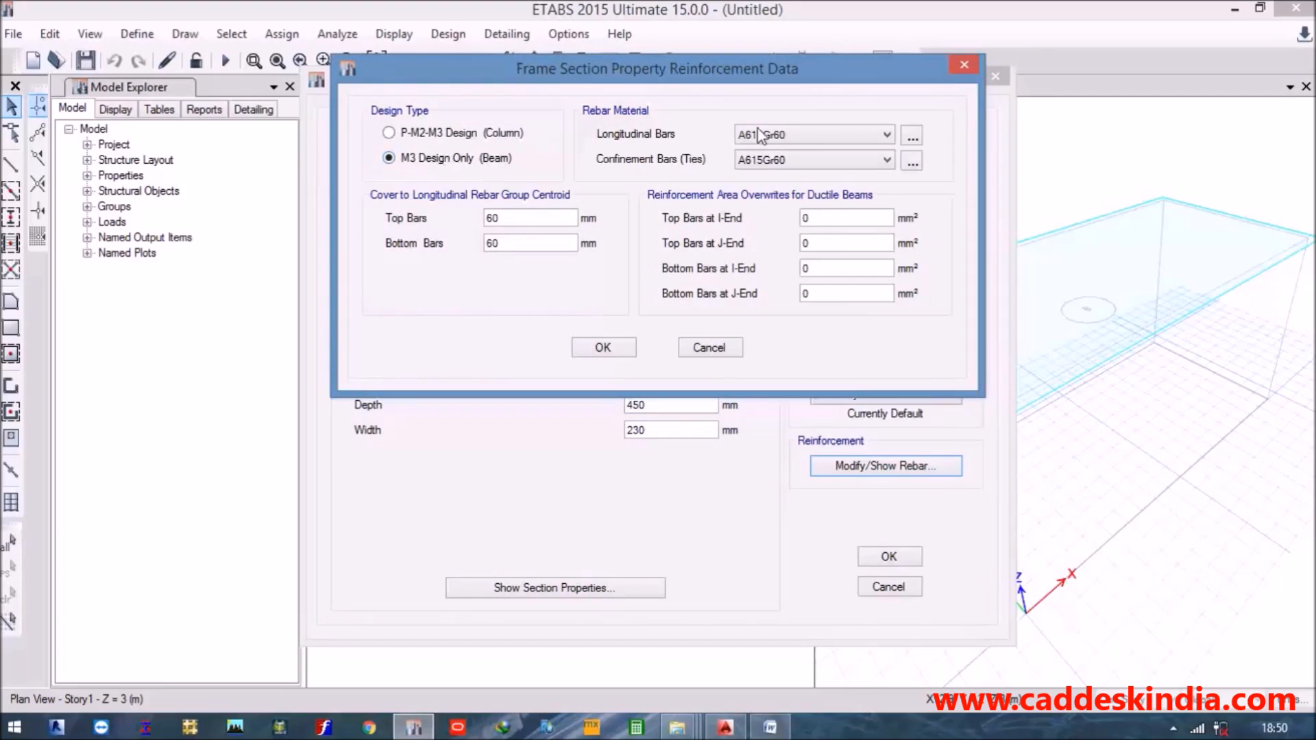
left_click(913, 136)
left_click(531, 294)
left_click(782, 435)
left_click(814, 145)
left_click(819, 179)
left_click(602, 347)
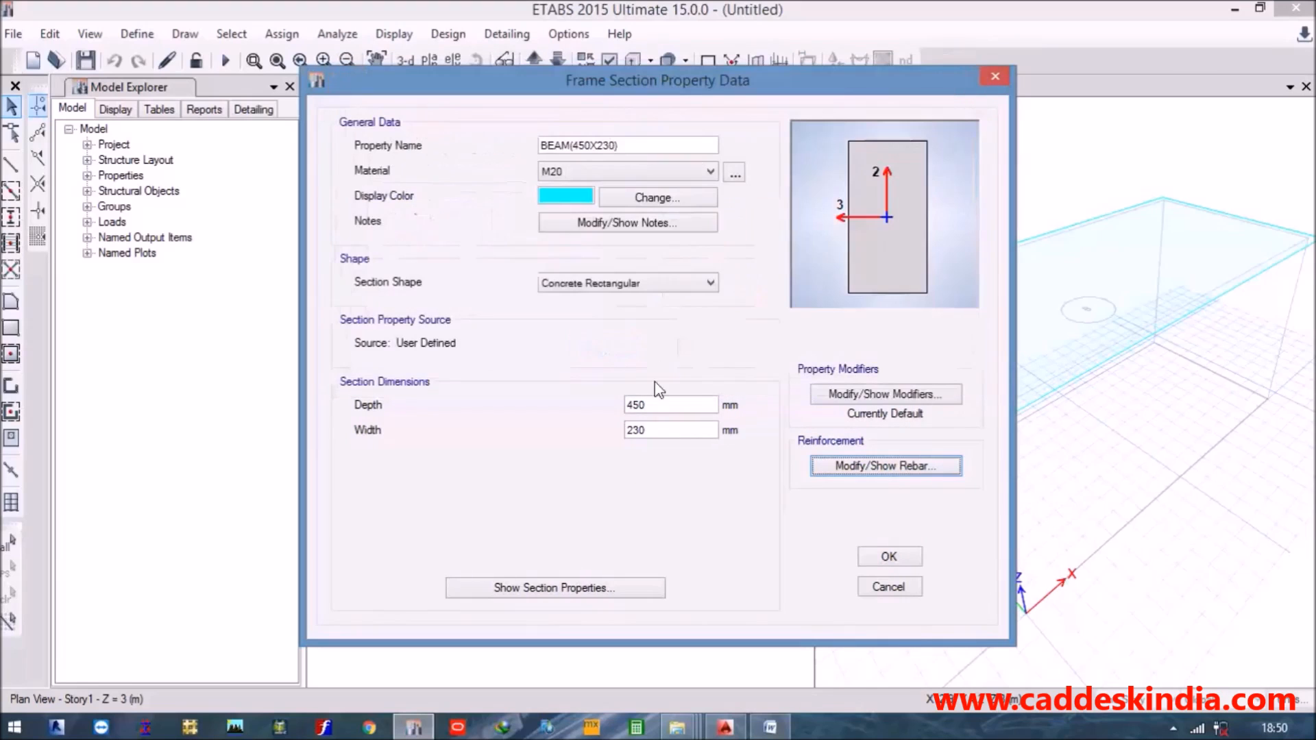
Accept the BEAM(450X230) section data and close the frame properties.
left_click(892, 557)
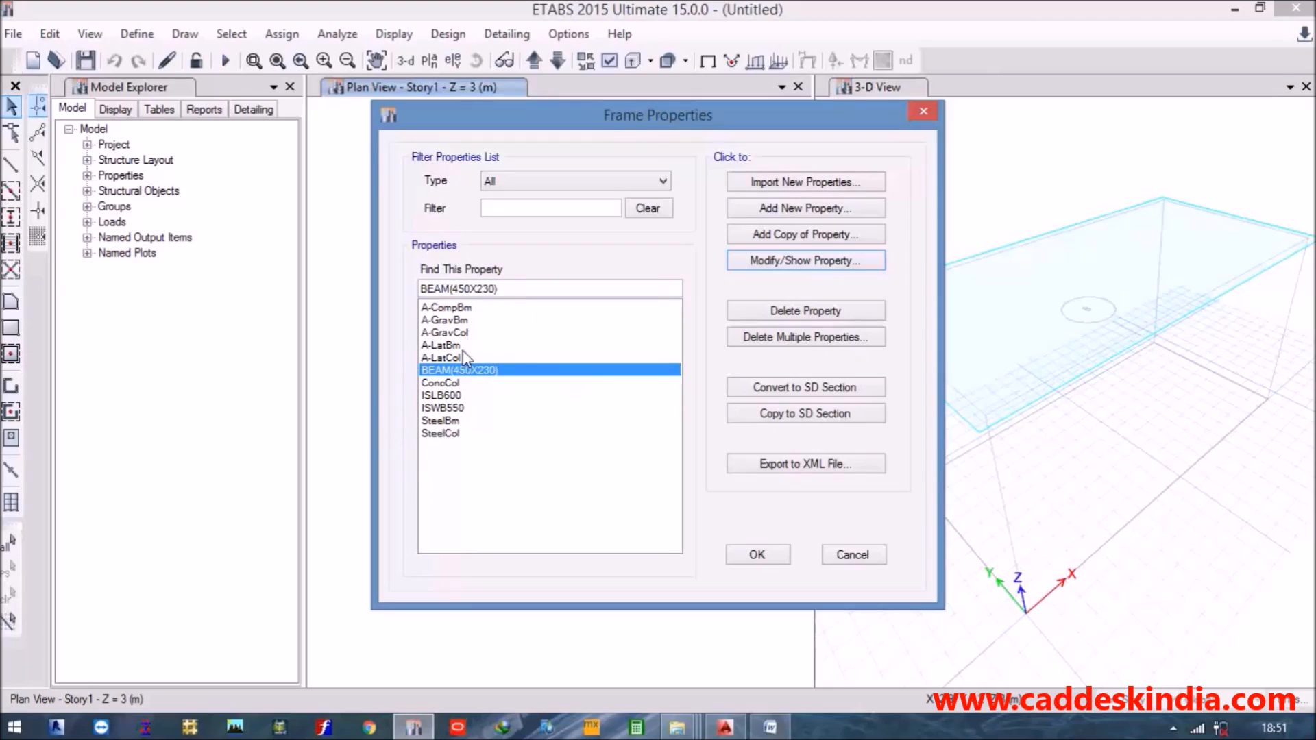
left_click_drag(659, 126, 587, 122)
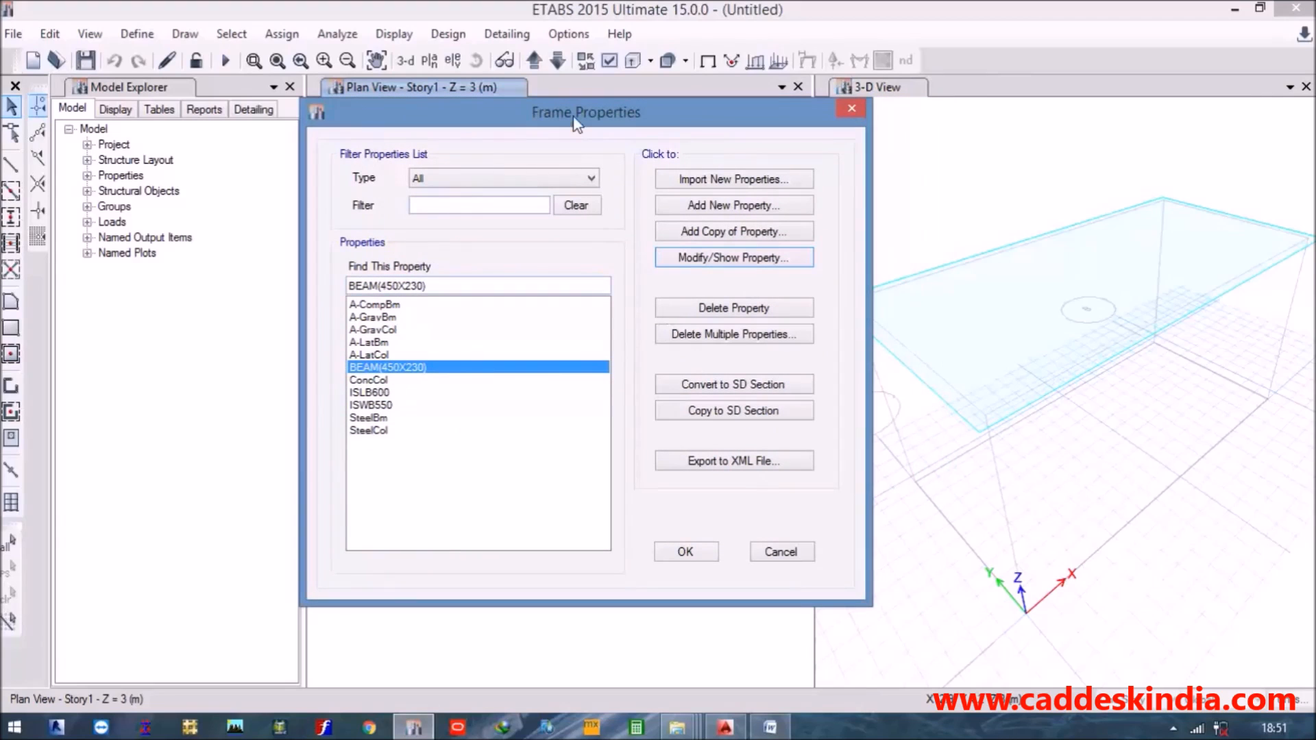
left_click(685, 552)
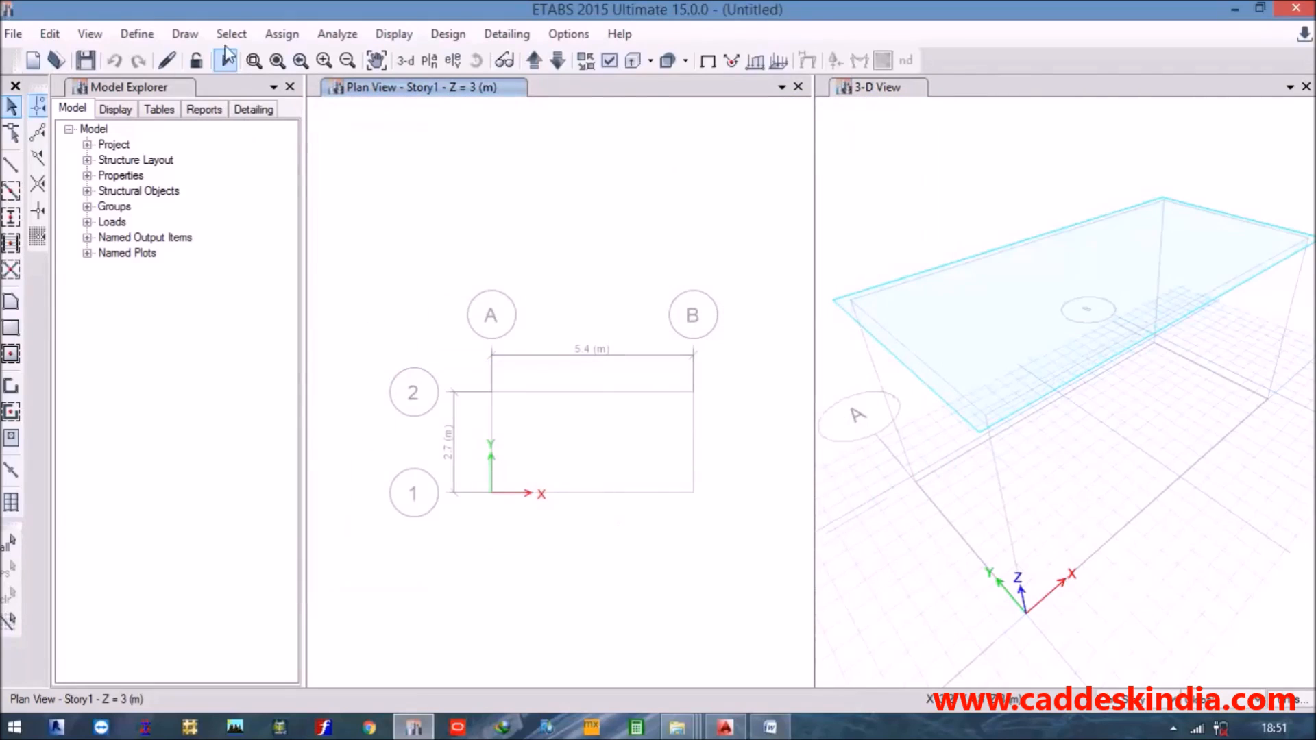
Reopen the frame section definitions and add a new concrete rectangular section.
left_click(137, 34)
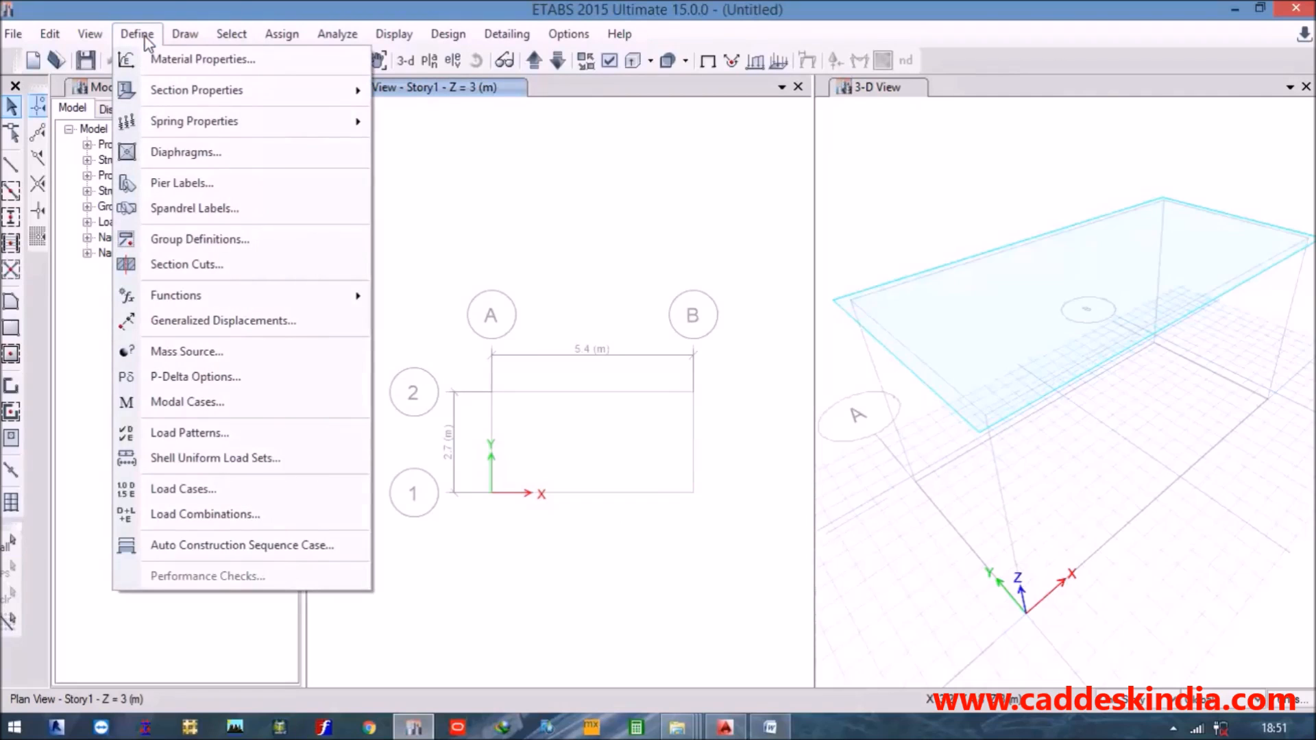
mouse_move(206, 90)
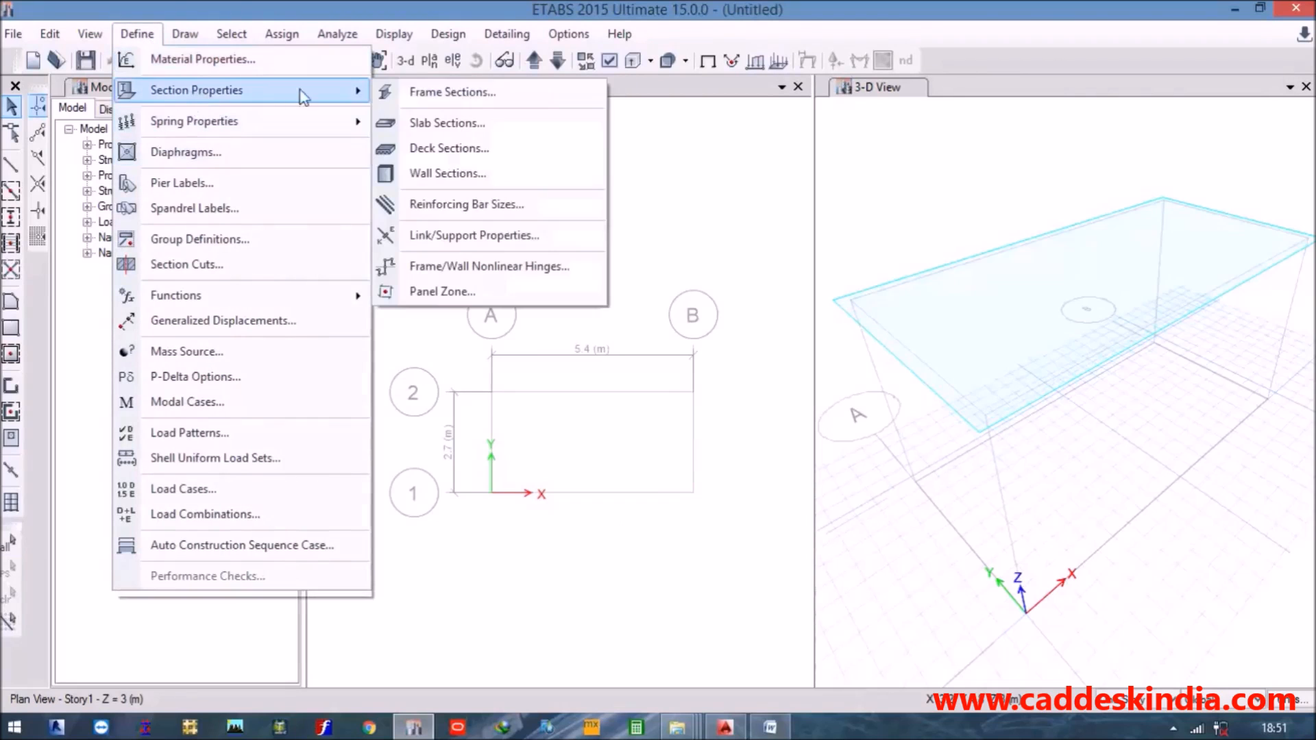
left_click(458, 96)
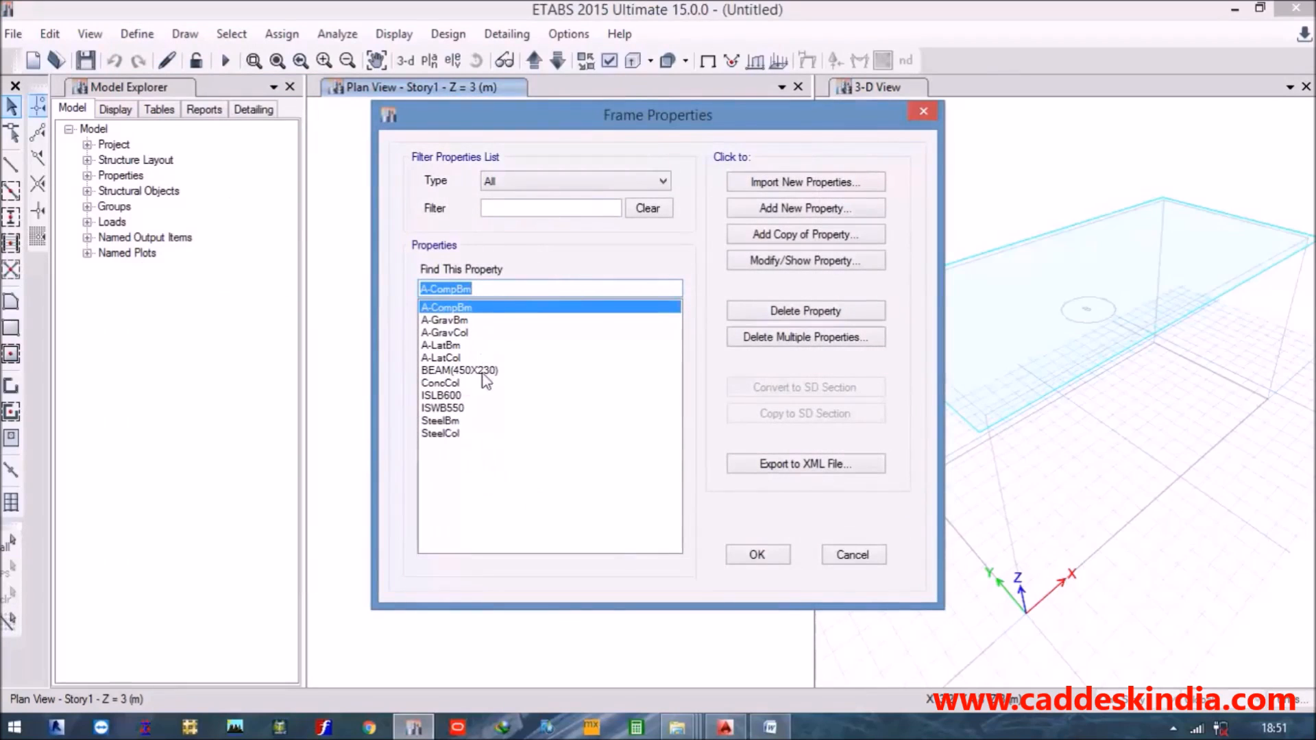
left_click(466, 384)
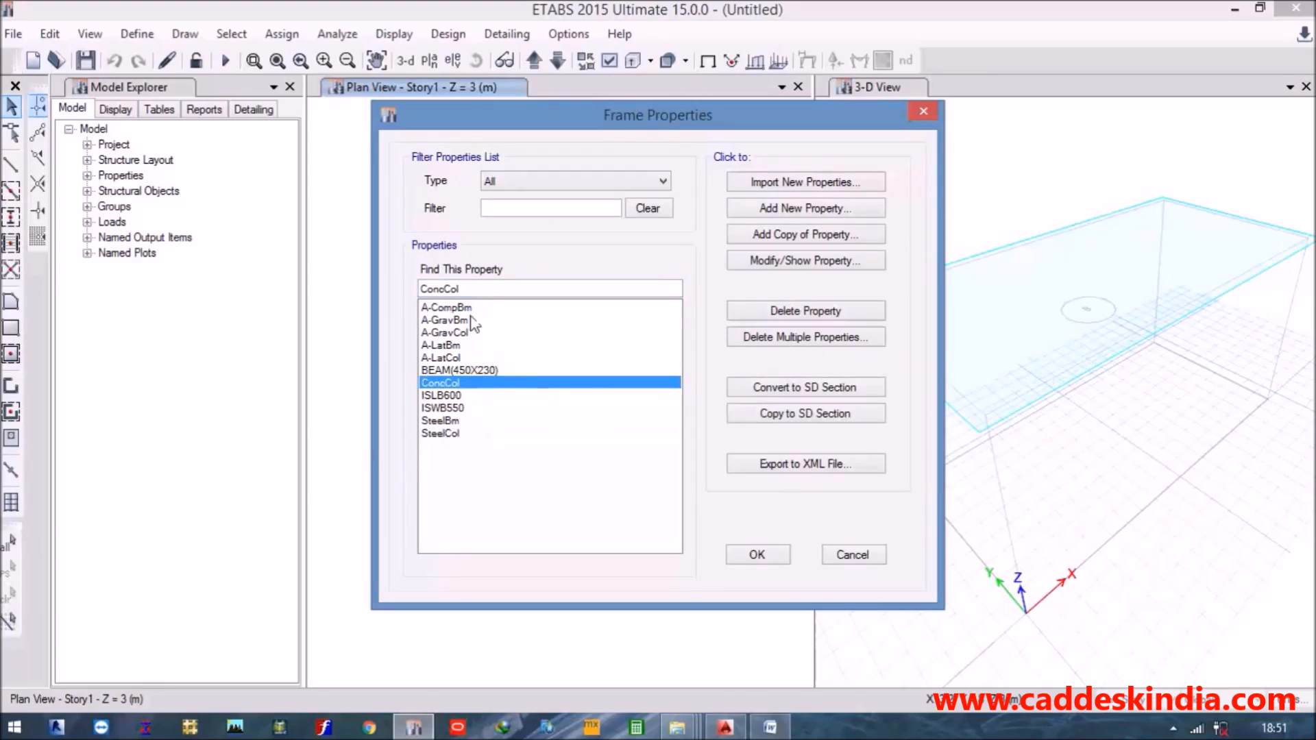
left_click(470, 310)
left_click(487, 381)
left_click(483, 359)
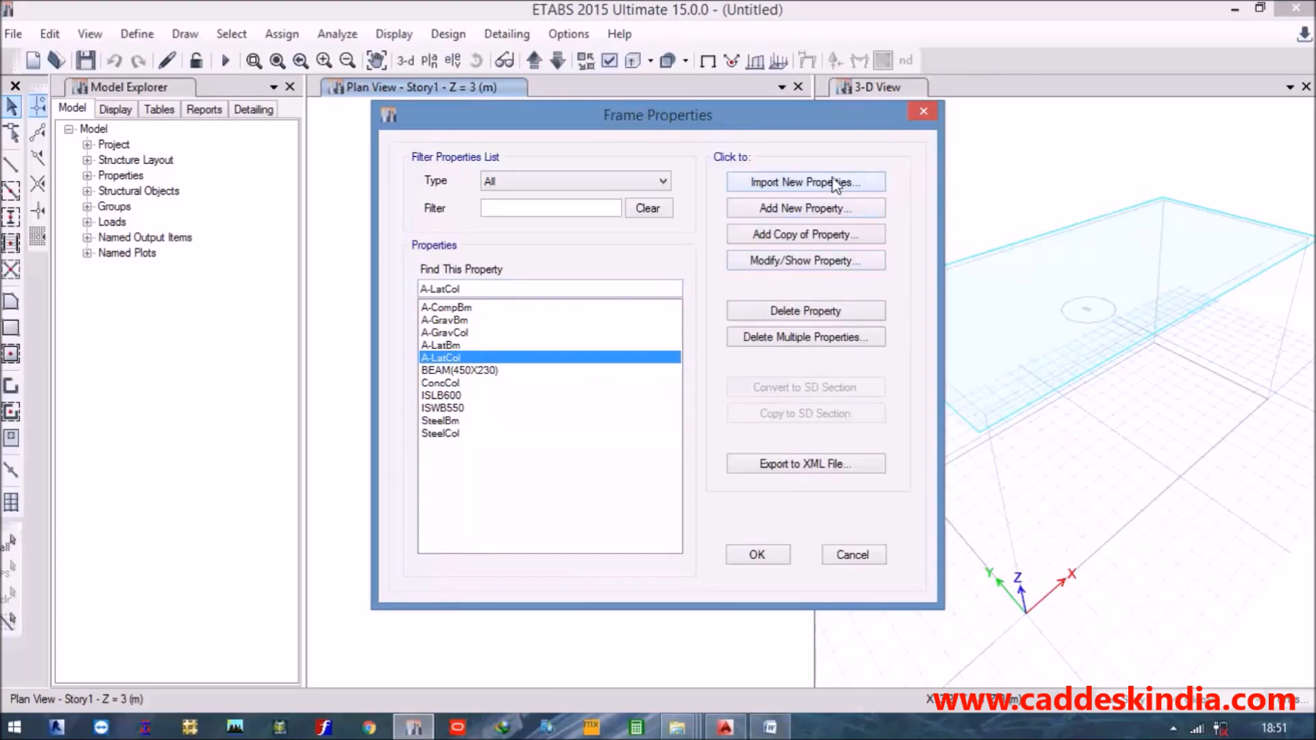
left_click(810, 215)
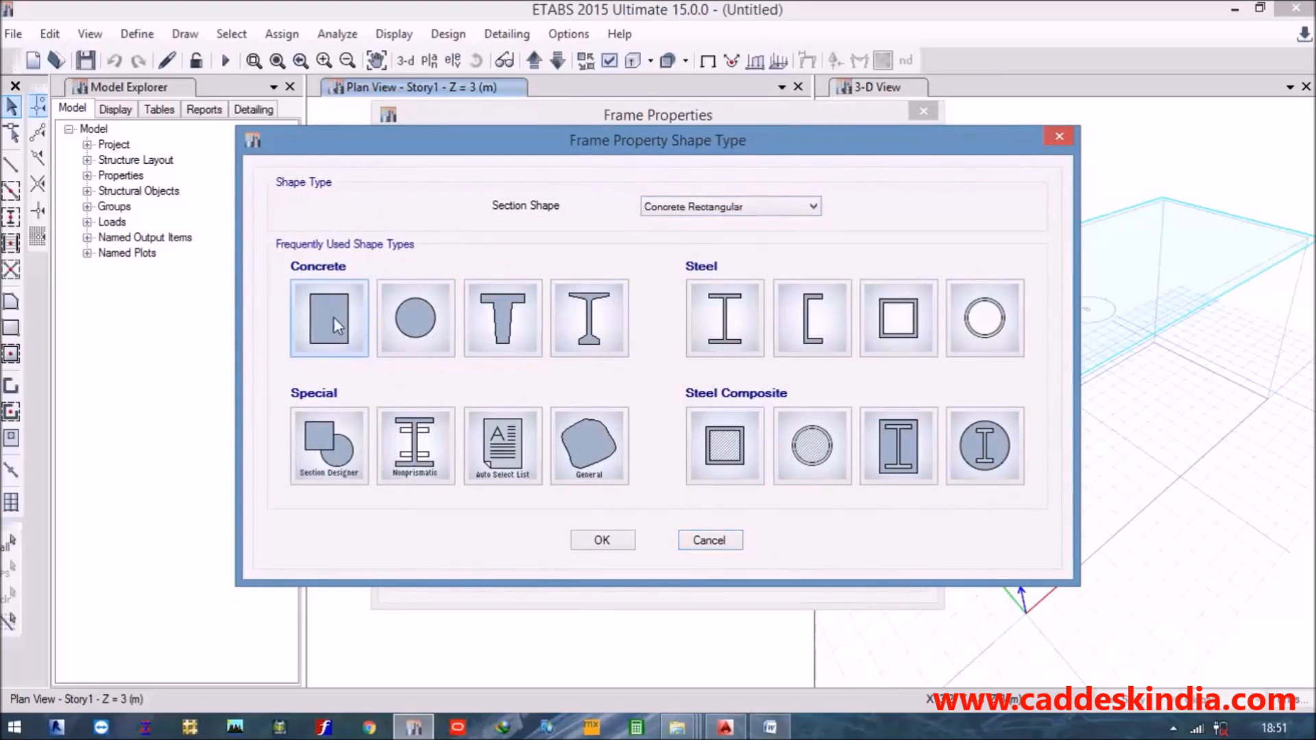
left_click(334, 317)
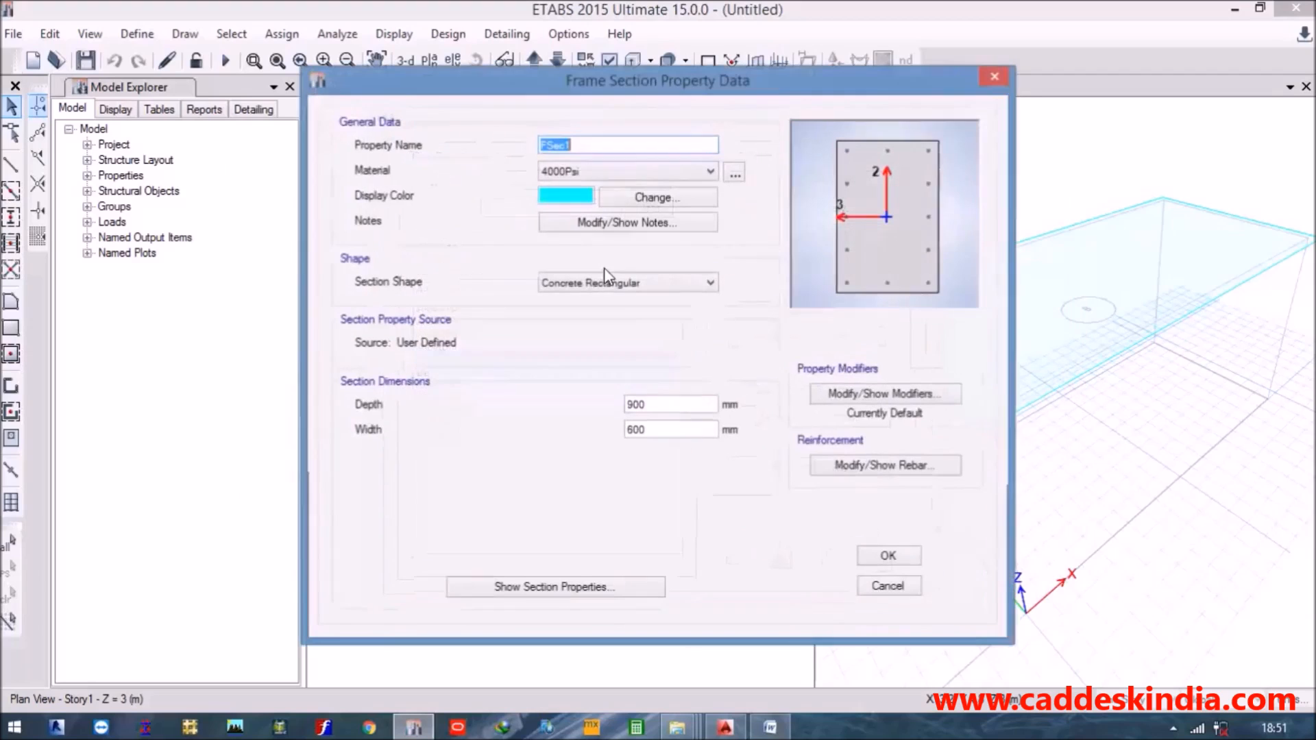
Name the new section COLUMN(300X450) and set its material to M20.
type("COLUMN")
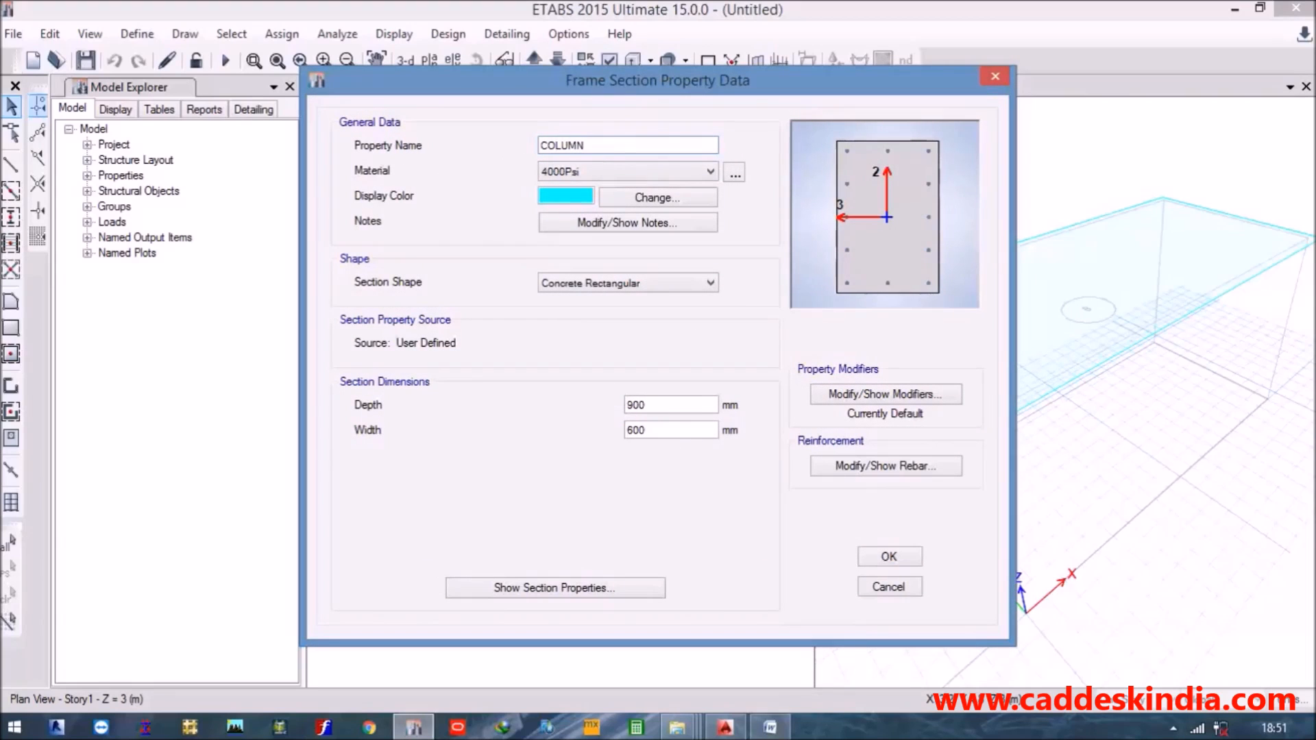
type("(300X450")
left_click(606, 172)
left_click(556, 212)
Set the column section's depth to 450 mm and its width to 300 mm.
left_click(685, 406)
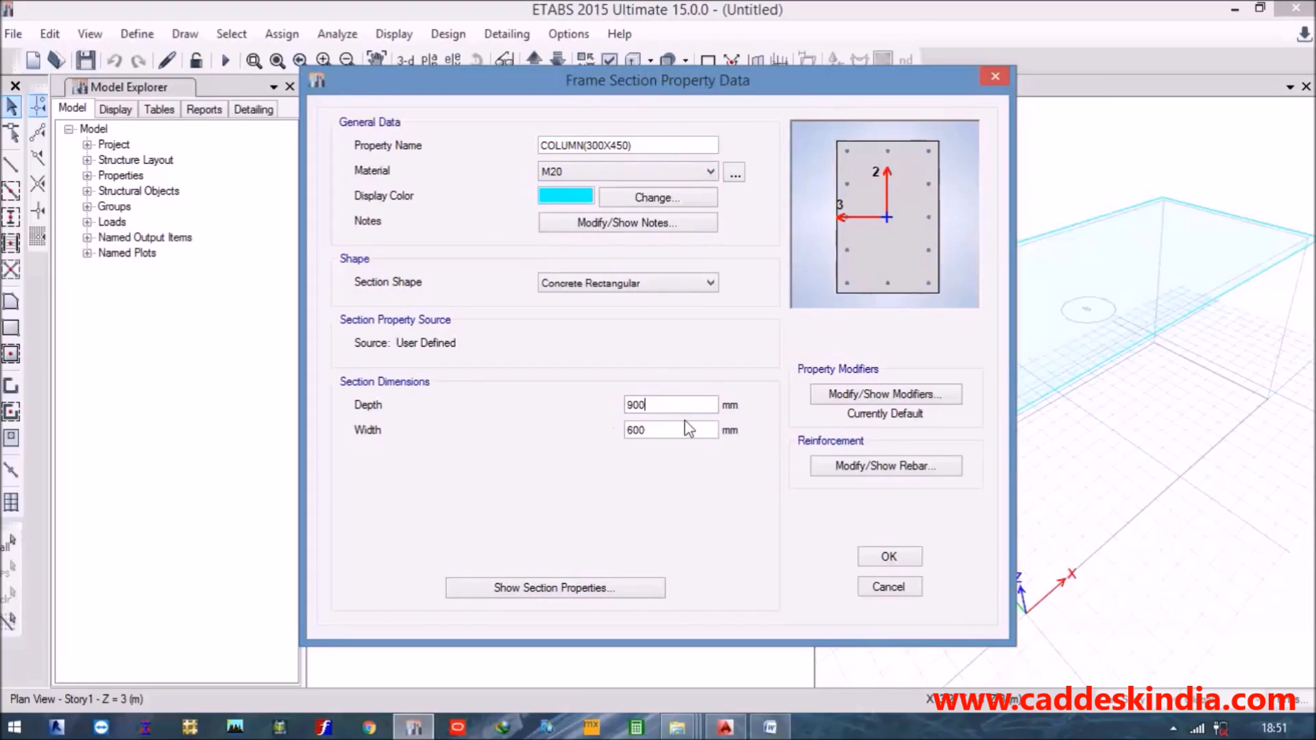
left_click_drag(444, 395, 373, 392)
type("450")
key("Tab")
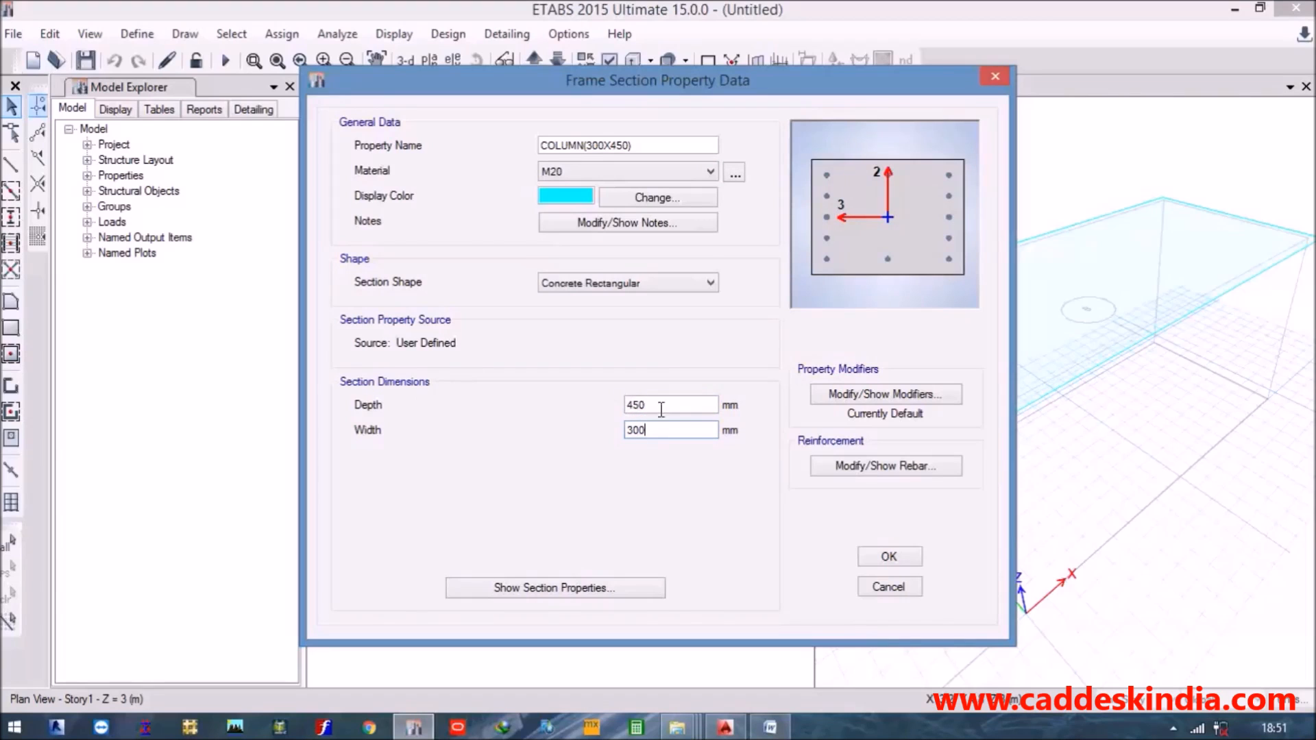
left_click(661, 405)
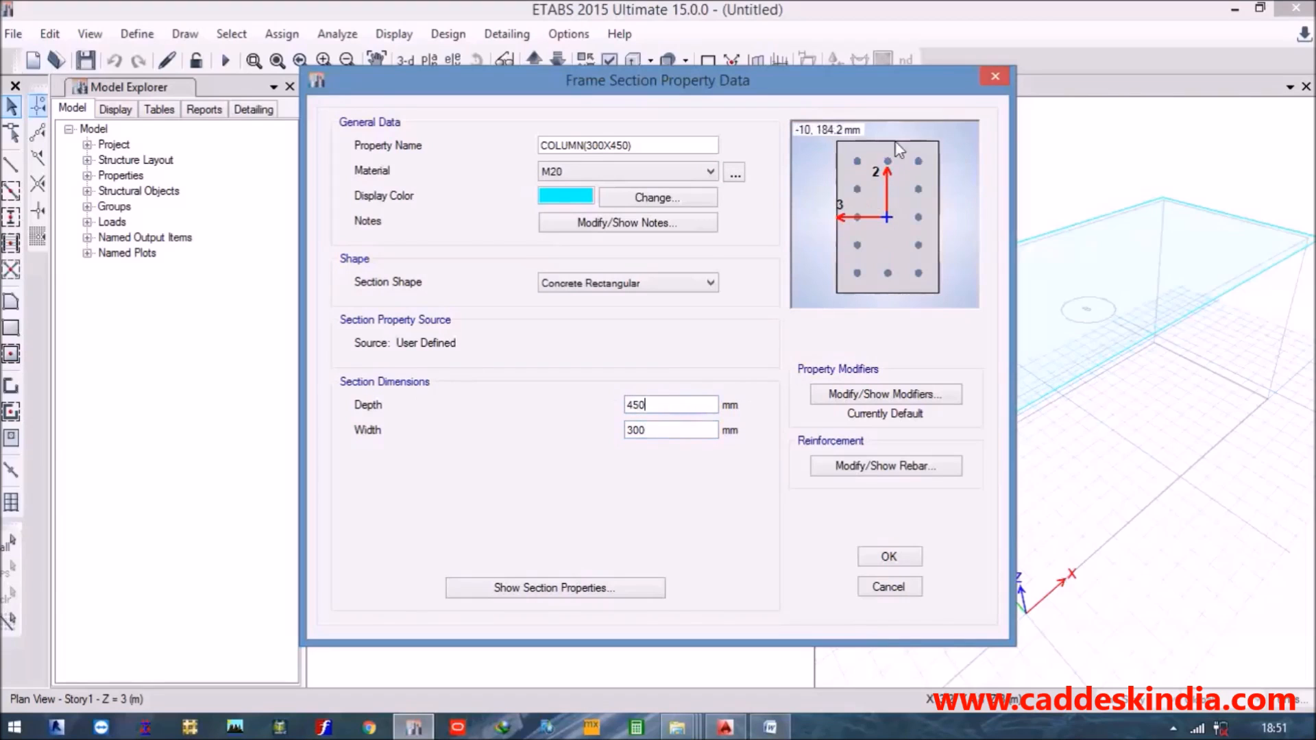
Set the column's longitudinal and confinement bar materials to M20, and accept the reinforcement data and the finished section.
left_click(905, 467)
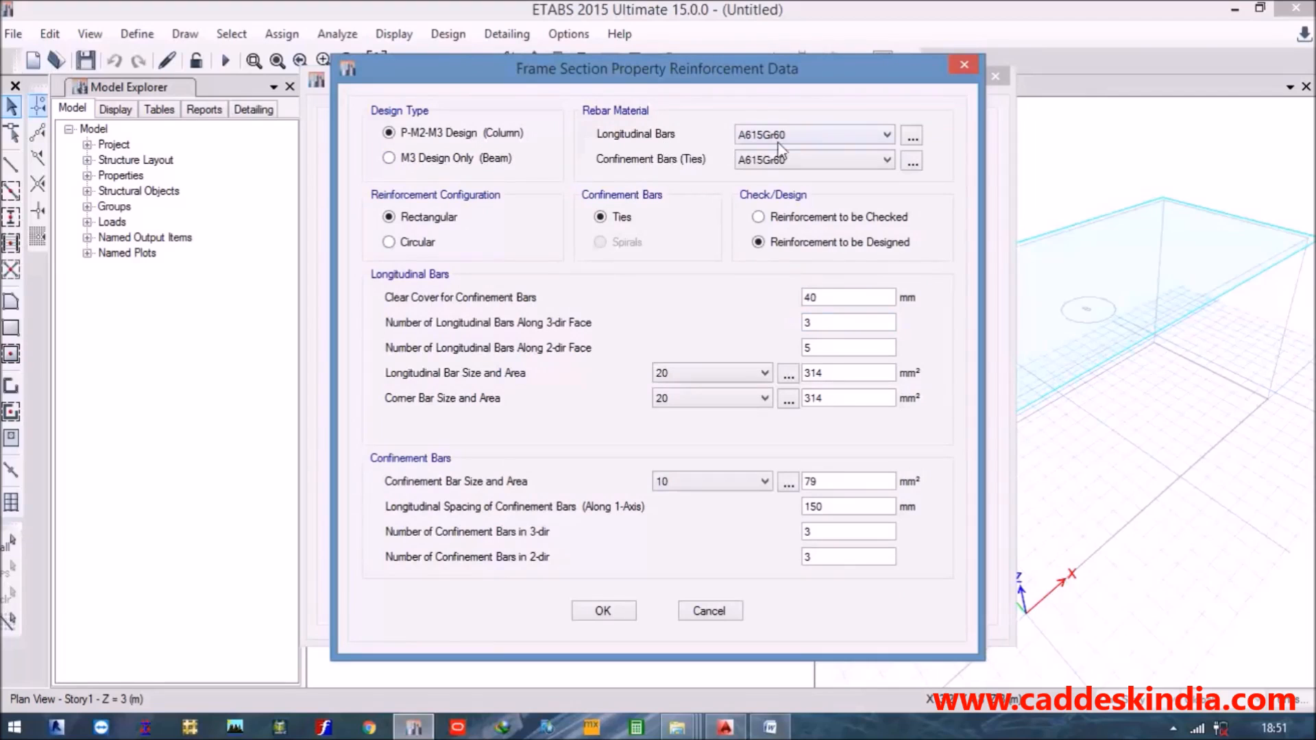
left_click(913, 135)
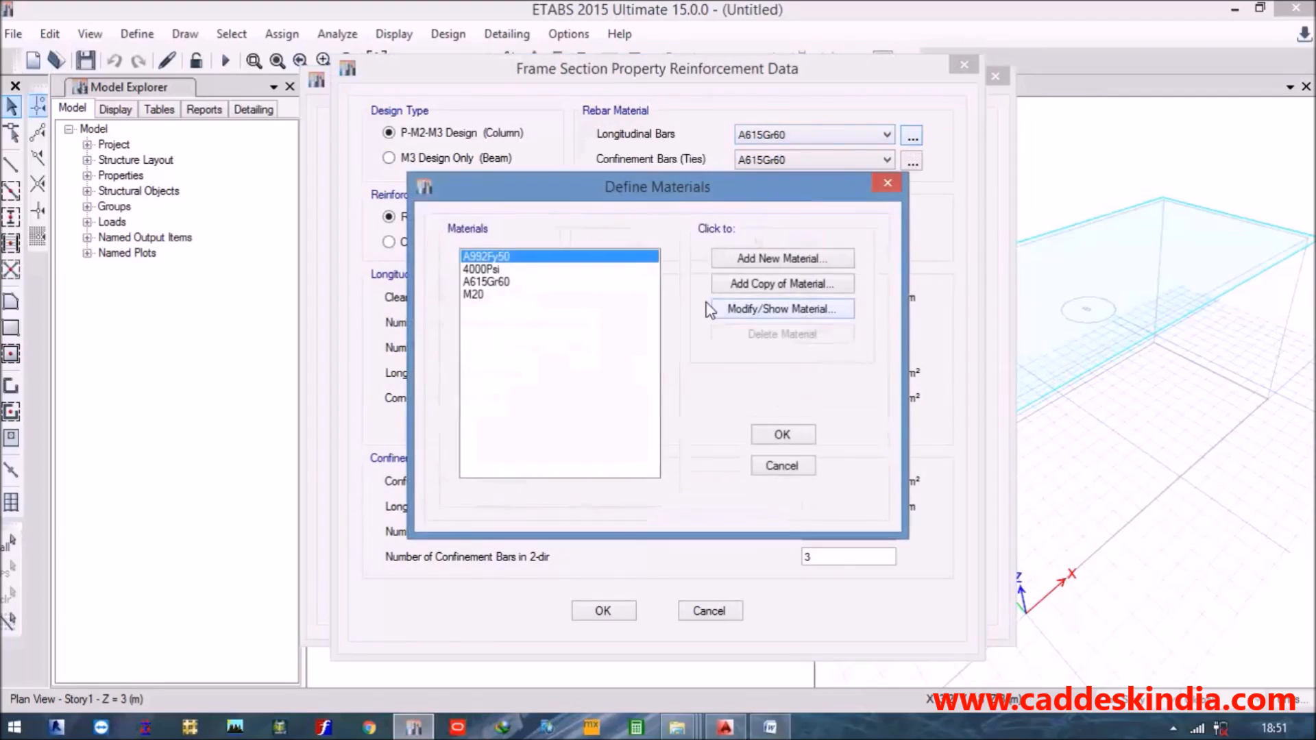
left_click(490, 295)
left_click(804, 438)
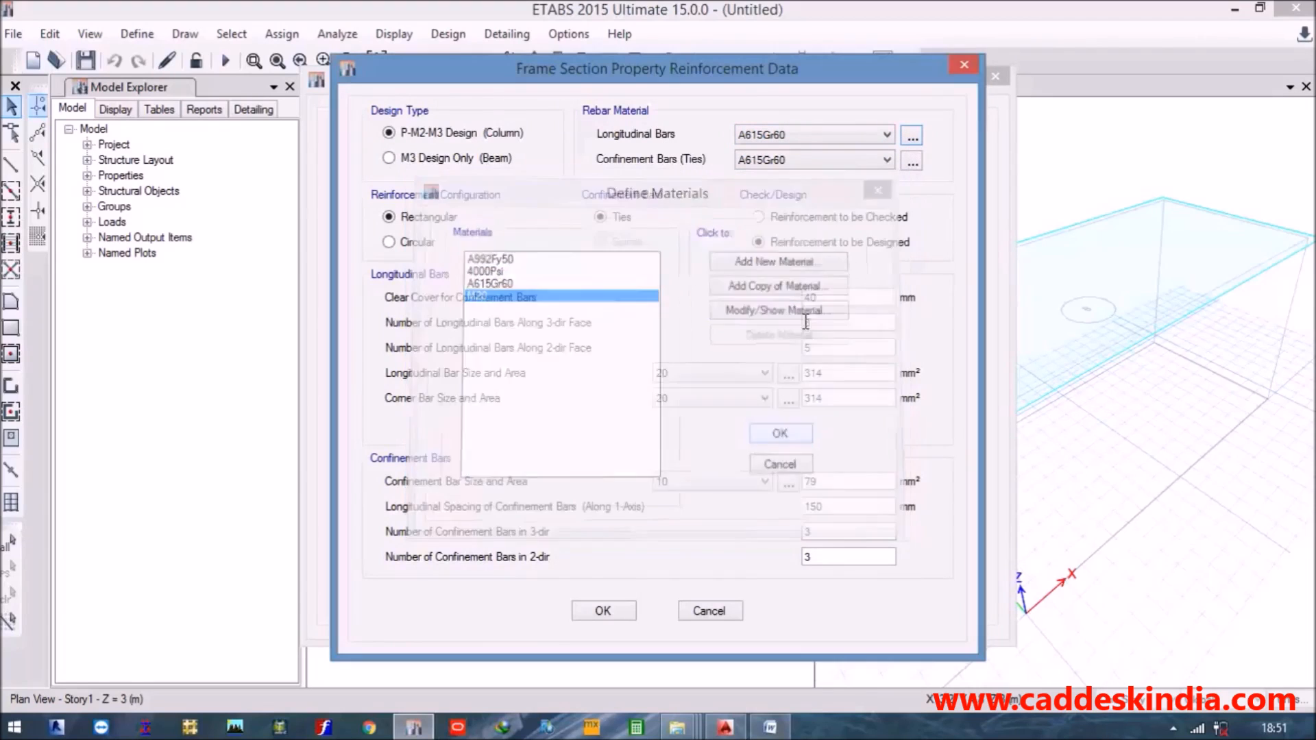
left_click(831, 136)
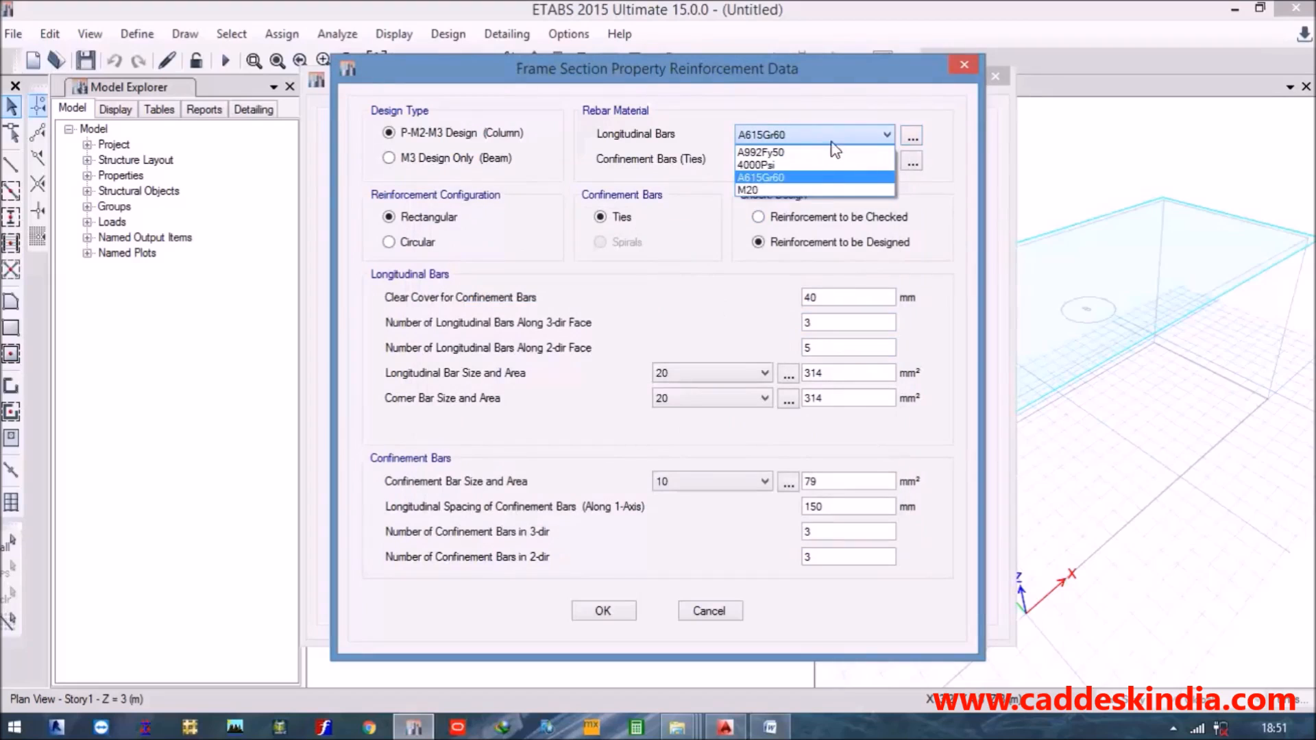
left_click(799, 191)
left_click(787, 162)
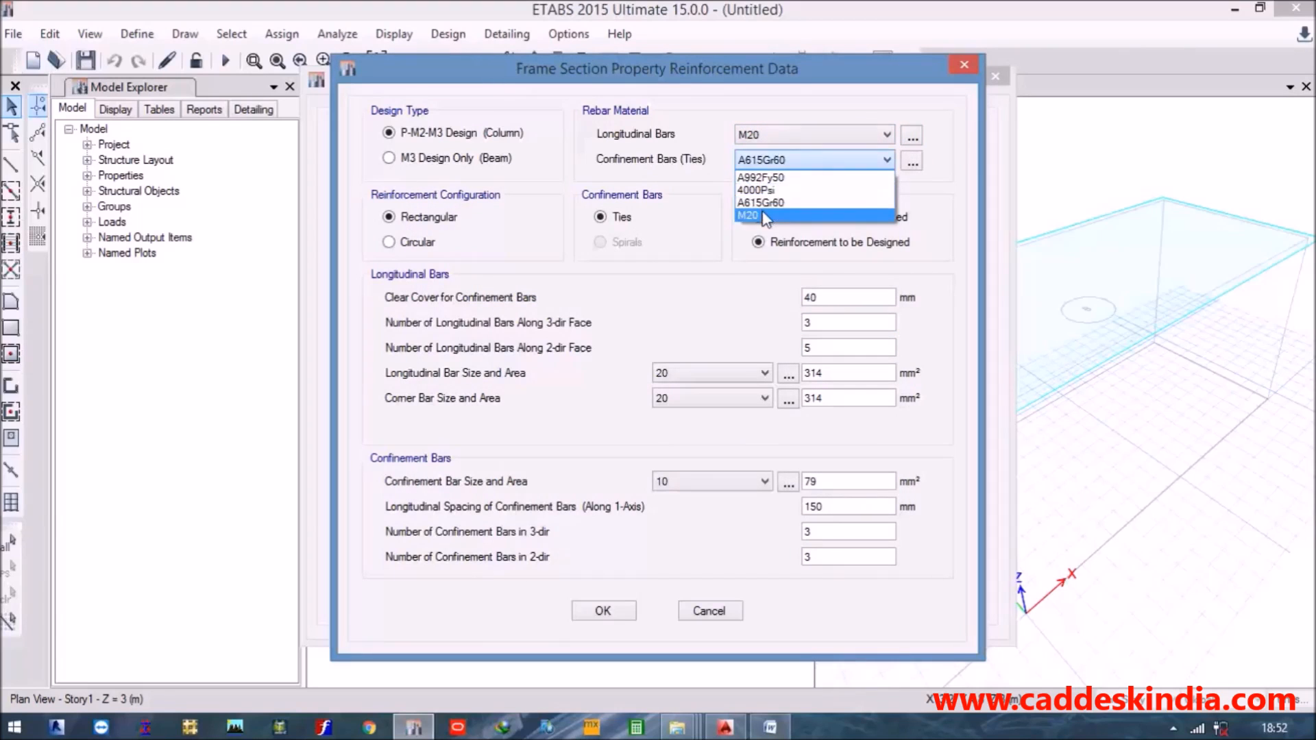
left_click(762, 216)
left_click(632, 612)
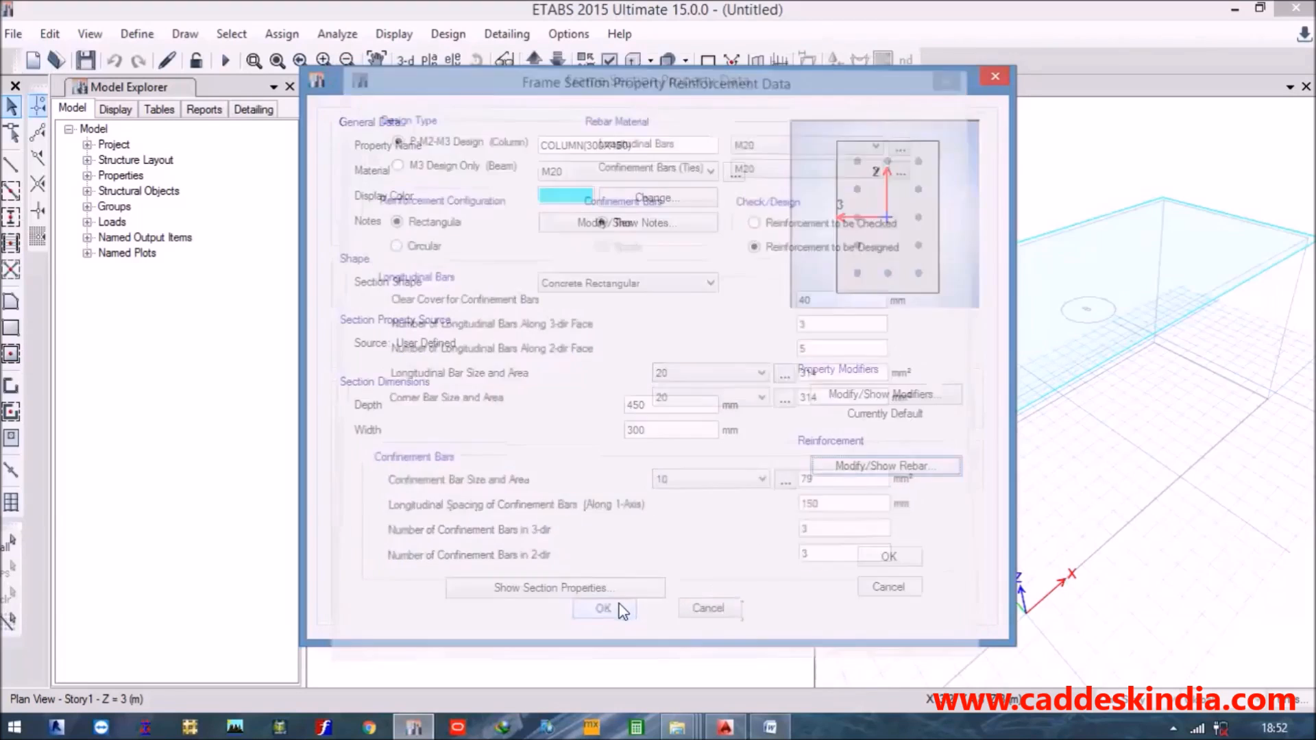
left_click(869, 555)
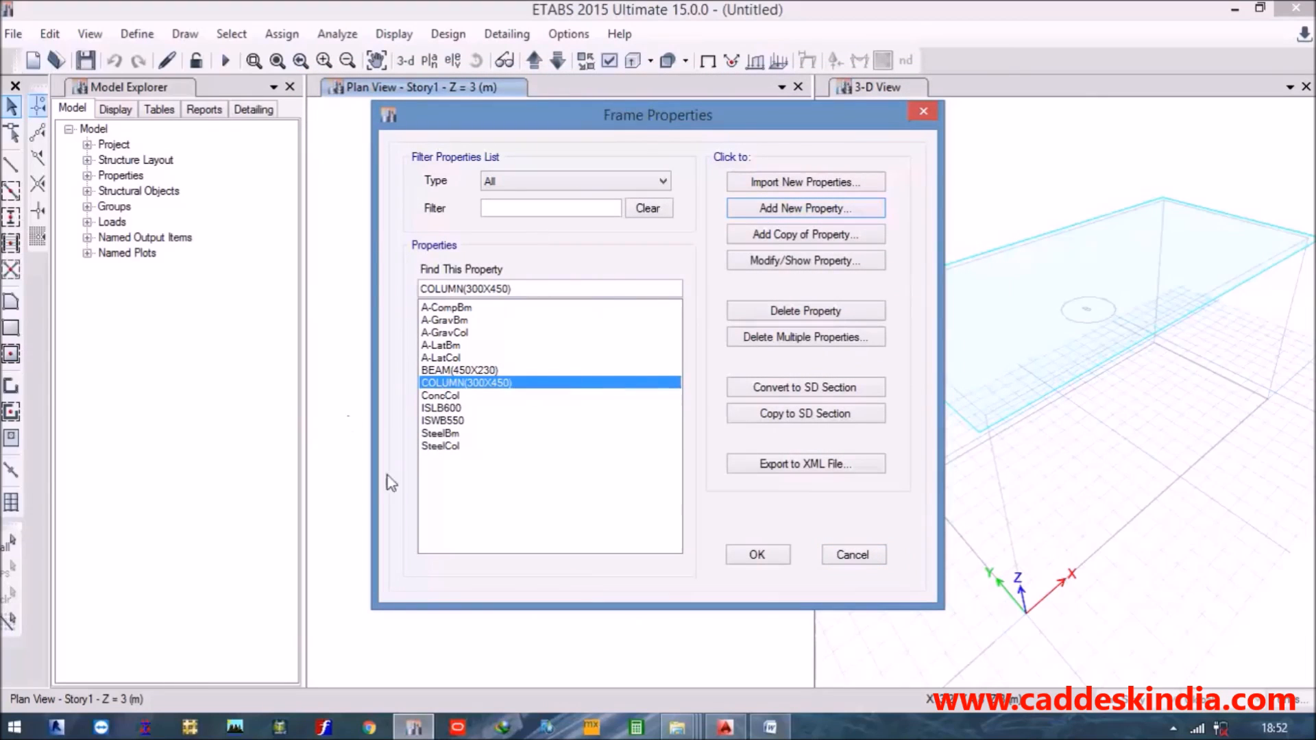
left_click(764, 556)
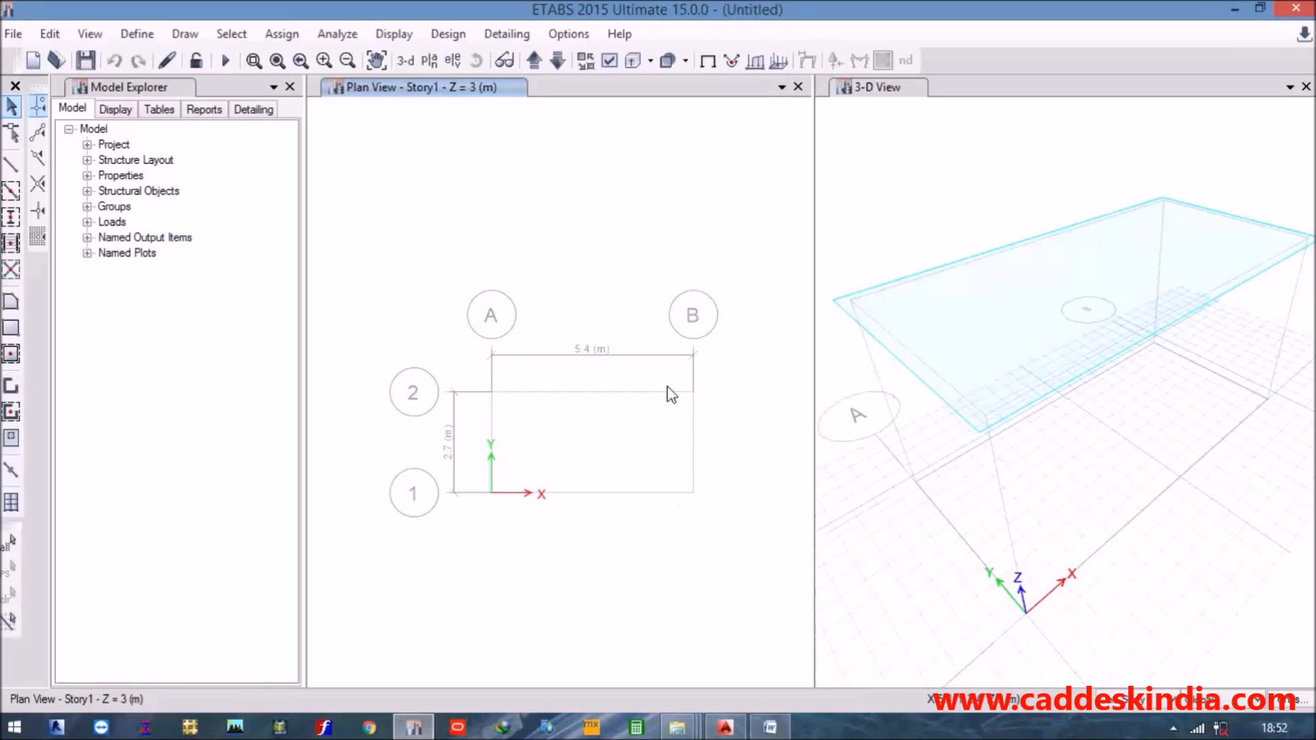
Open the Slab1 property for modification from the slab section definitions.
left_click(137, 34)
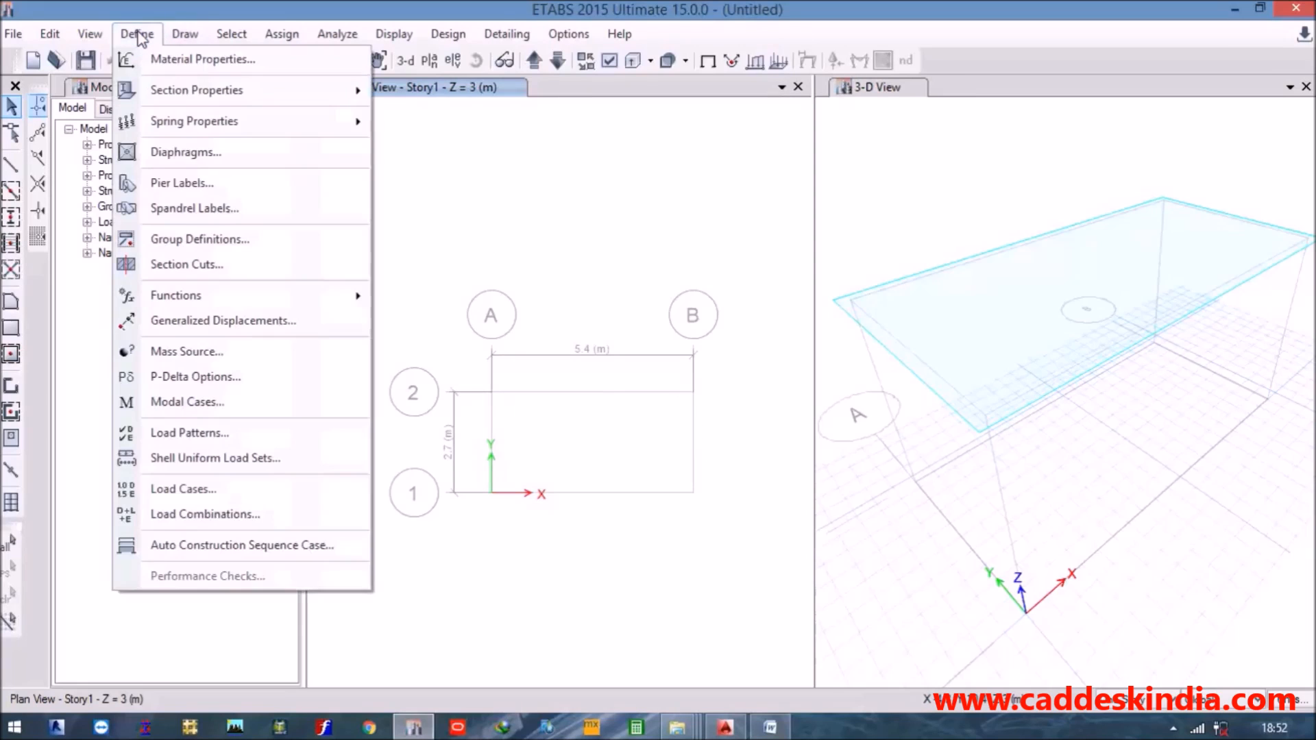
mouse_move(164, 90)
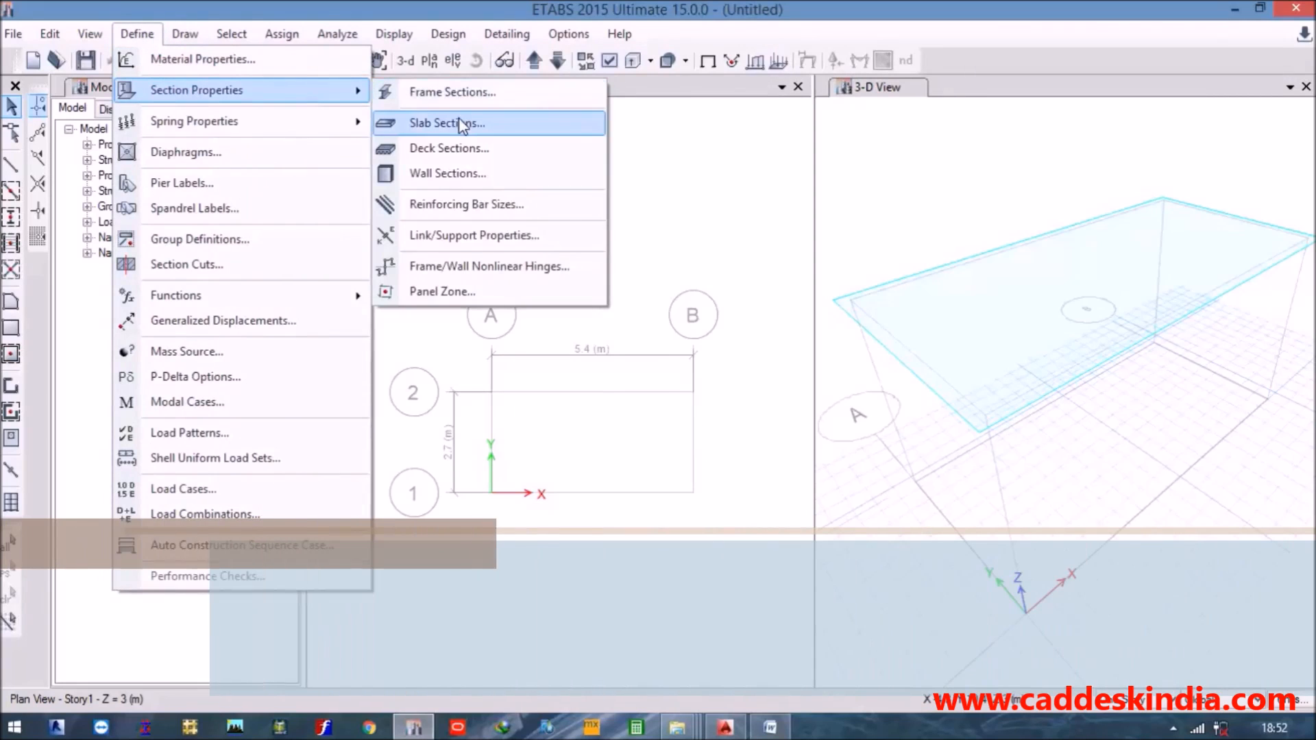
left_click(449, 125)
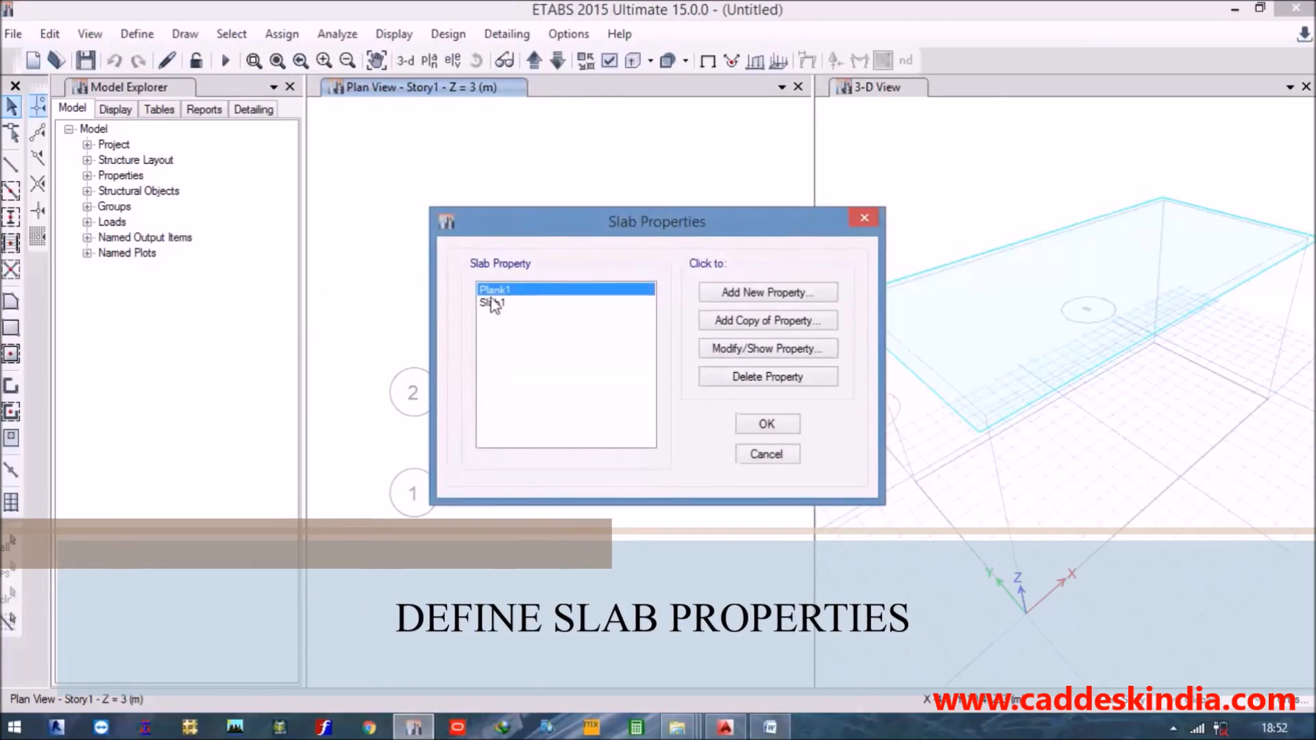
left_click(491, 302)
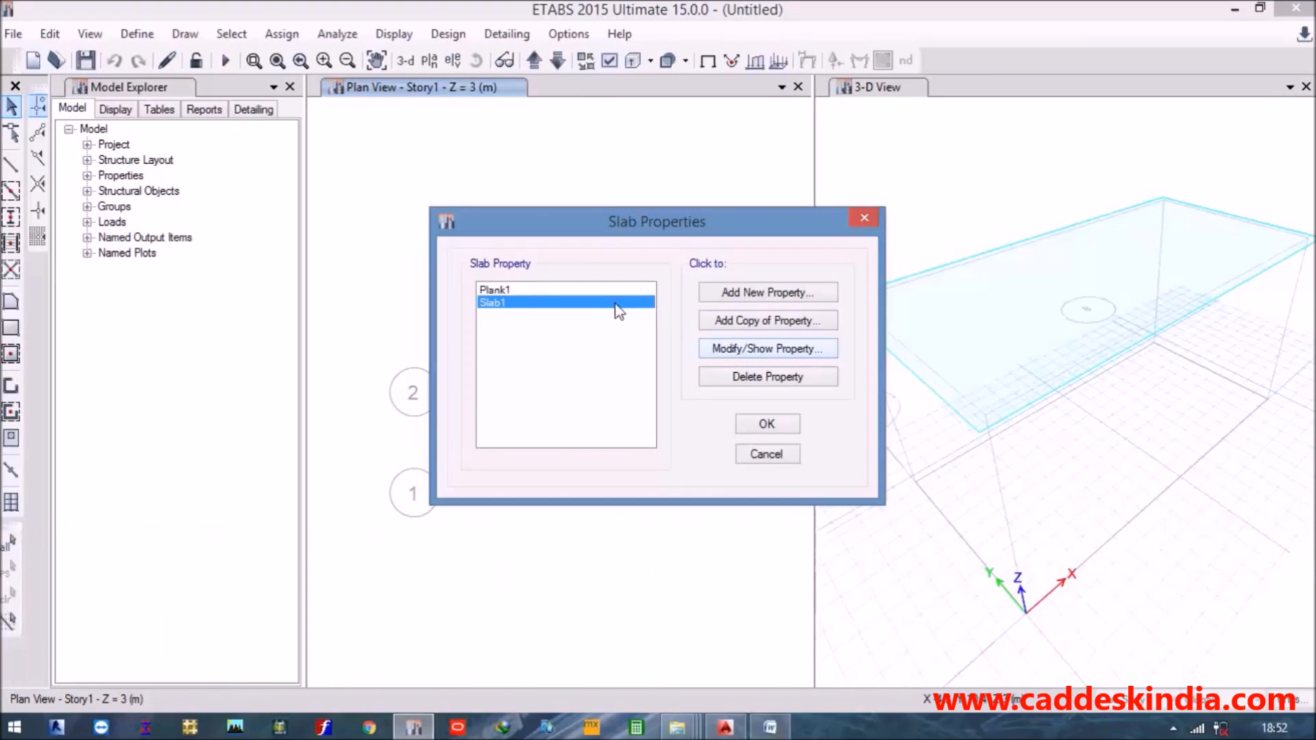
double_click(615, 305)
left_click(1173, 728)
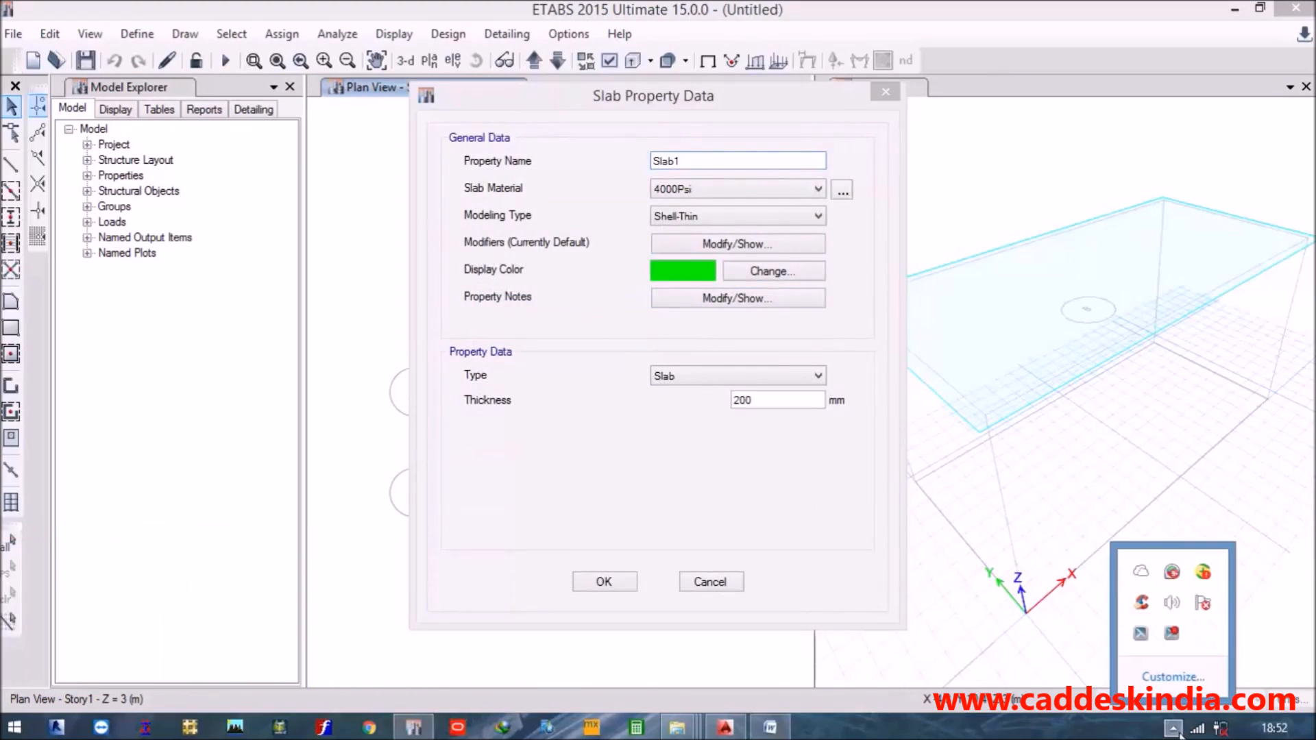
Set the slab material of Slab1 to M20 and accept the slab properties.
left_click(682, 160)
left_click(701, 189)
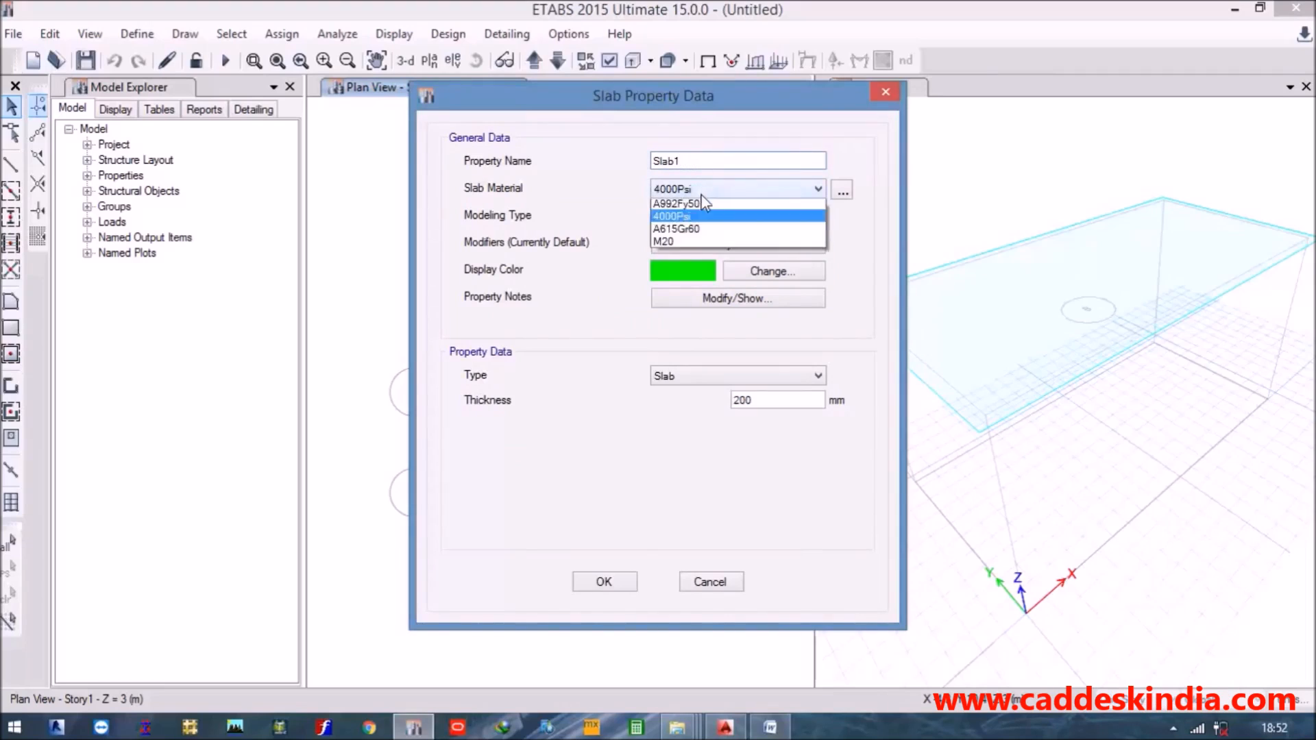
left_click(703, 247)
left_click_drag(775, 407, 647, 404)
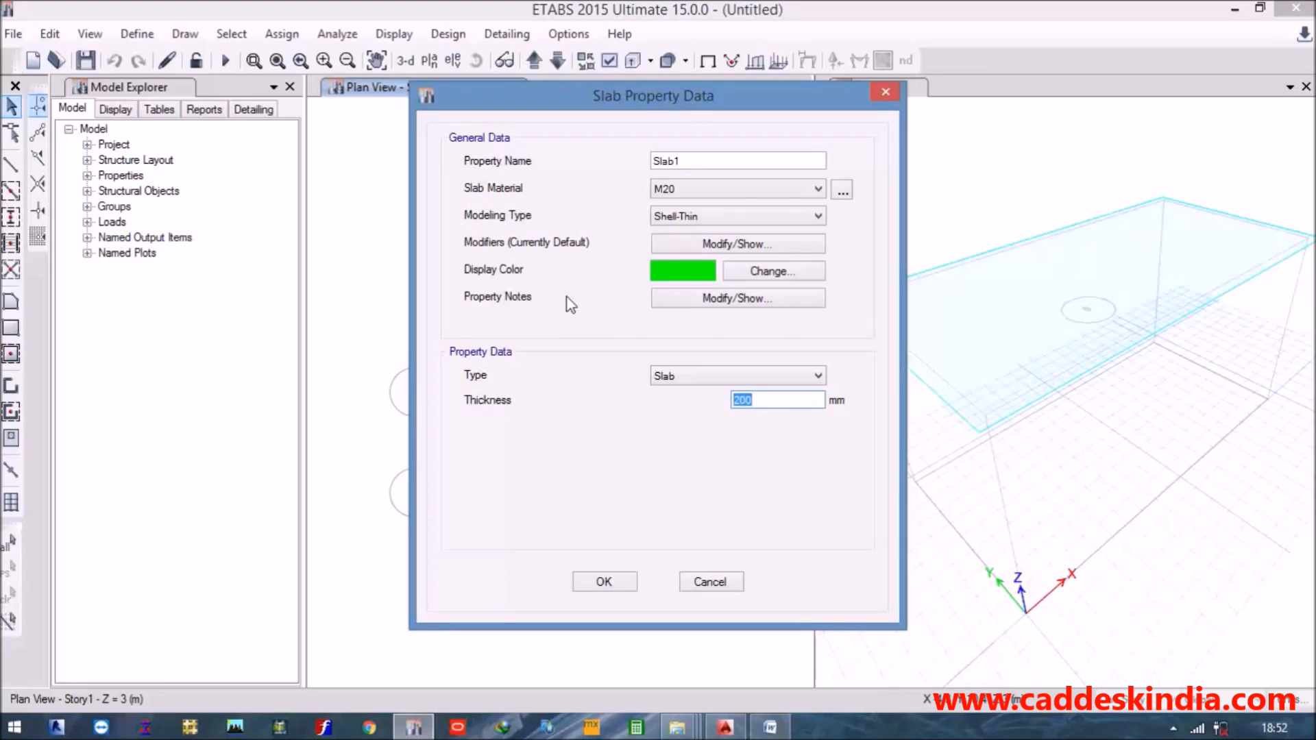
left_click(601, 582)
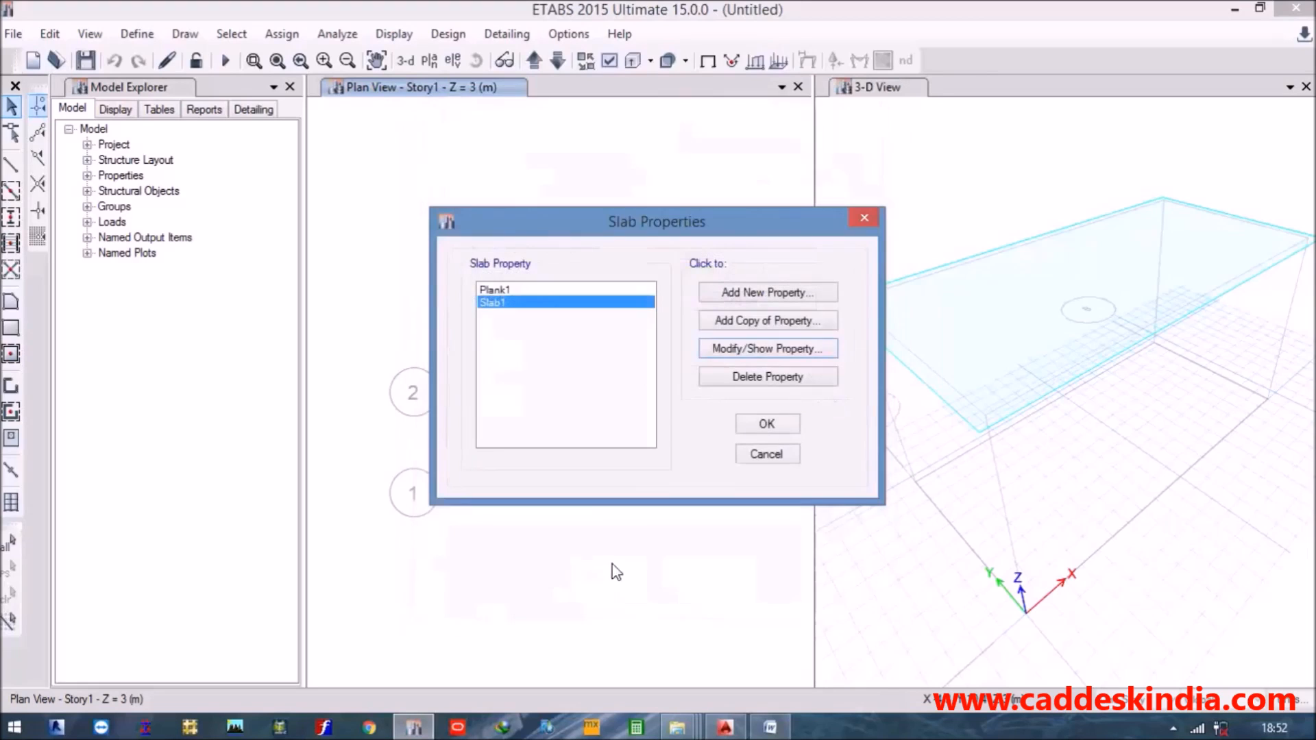
left_click(779, 431)
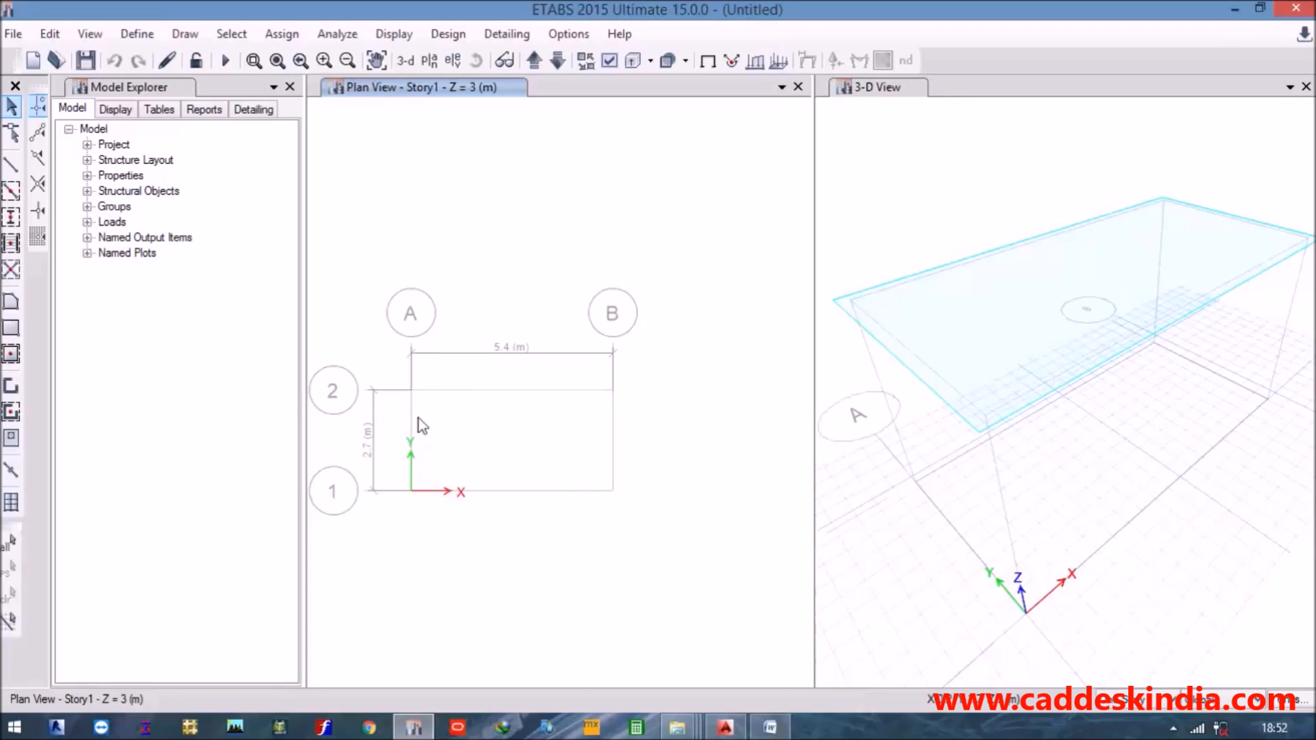
Quick-draw A-LatBm frame beams along all grid lines between A-B and 1-2 in the Story1 plan by enclosing the whole grid.
middle_click_drag(433, 401, 443, 403)
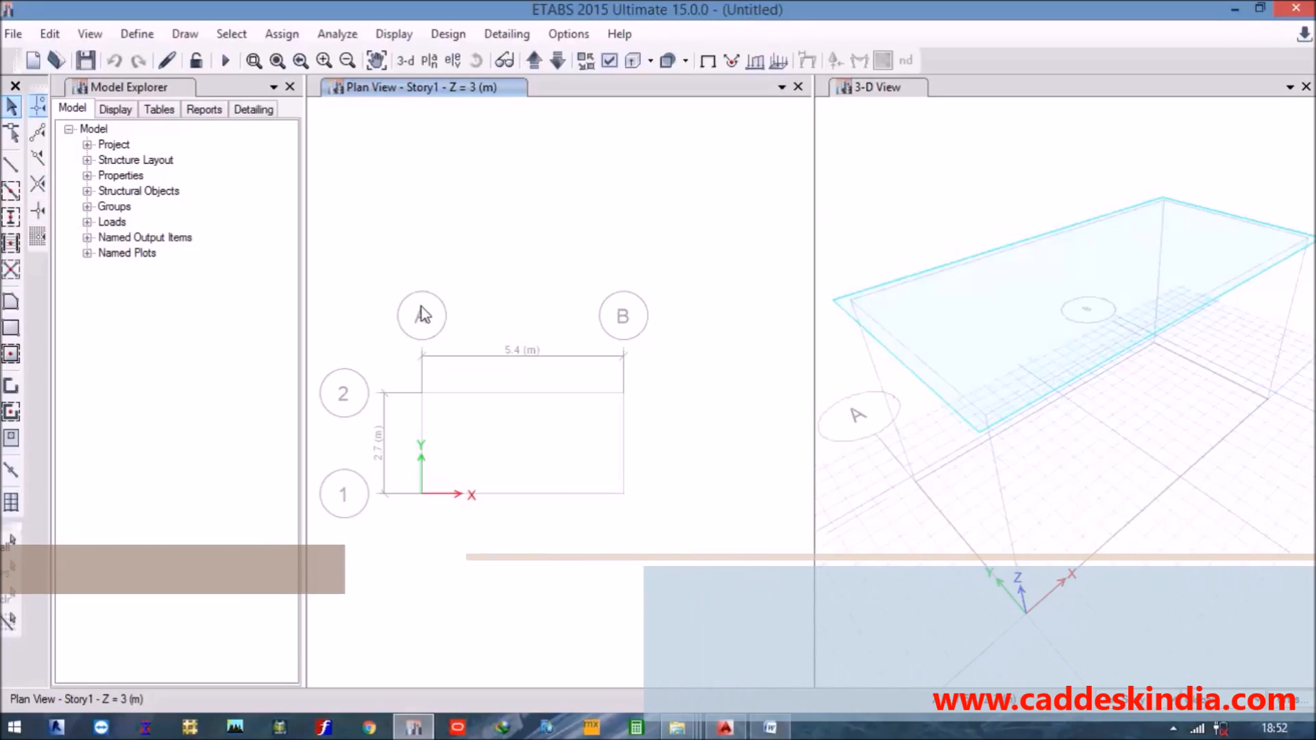
left_click(11, 195)
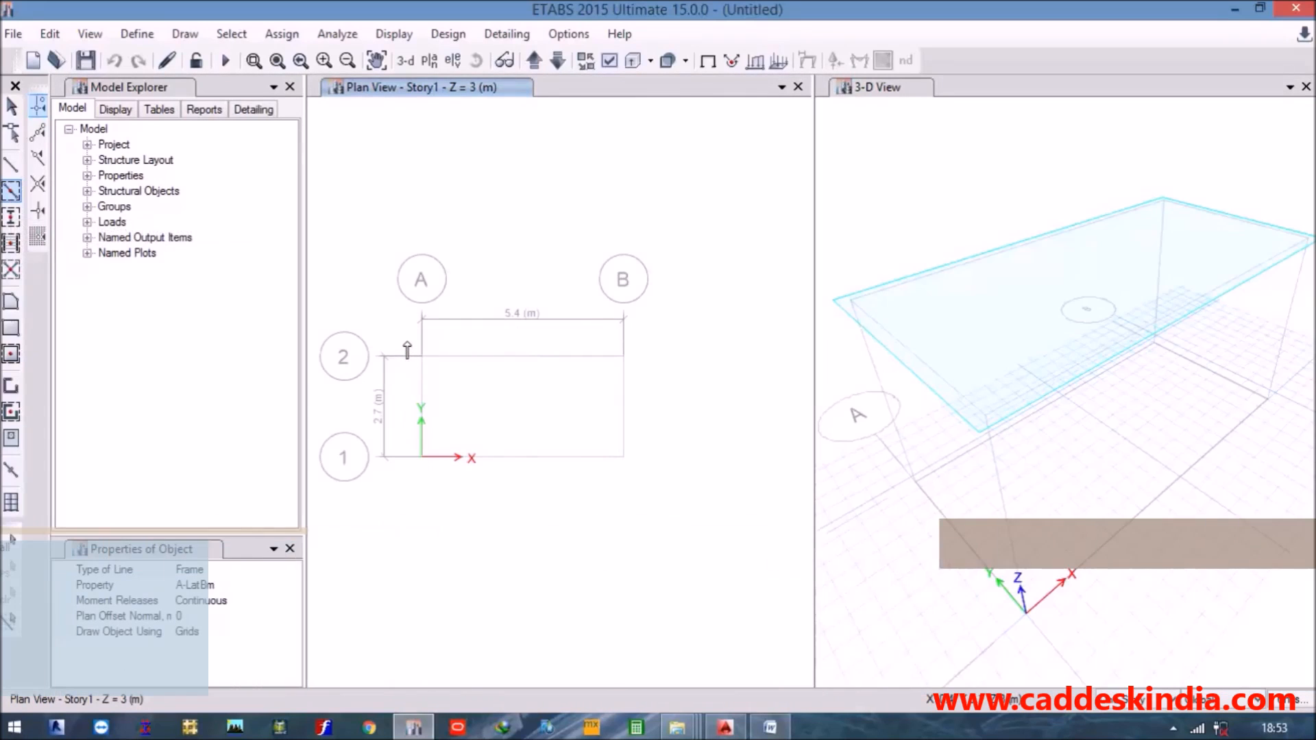
left_click_drag(407, 342, 661, 485)
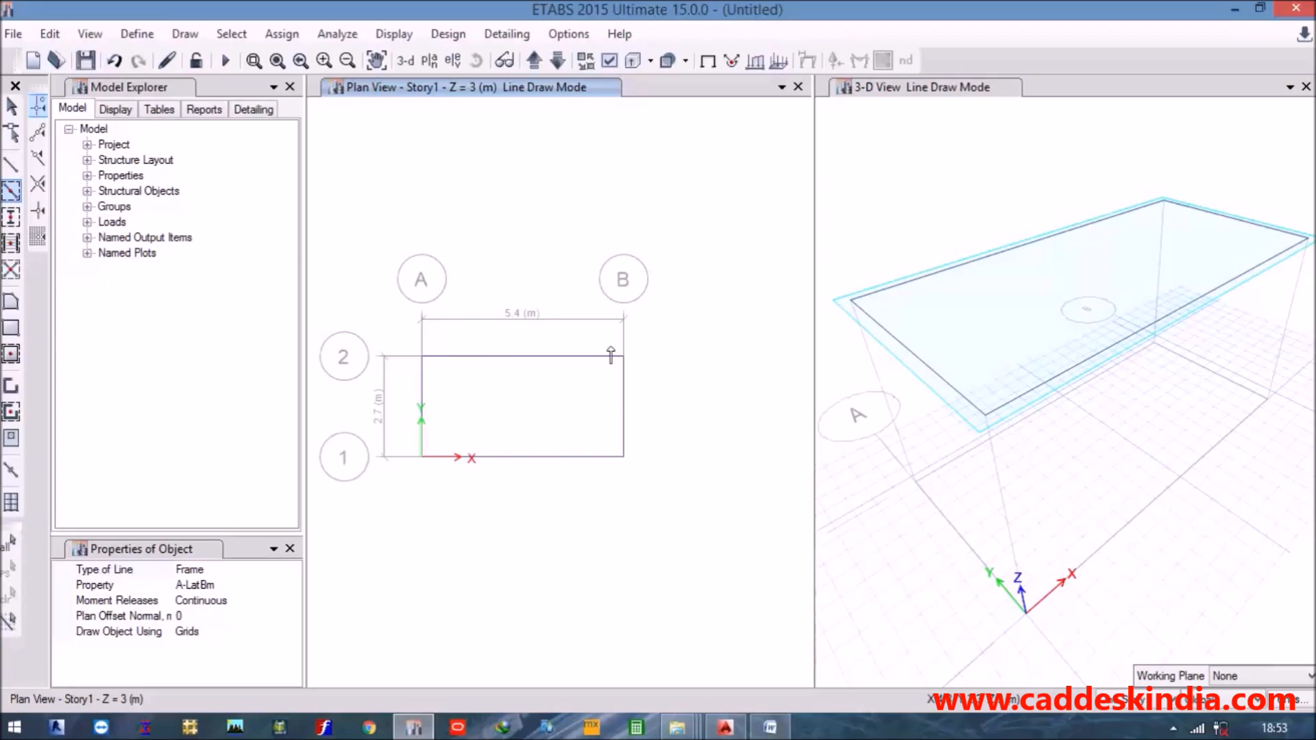
mouse_move(532, 386)
middle_mouse_down()
mouse_move(579, 403)
mouse_move(556, 301)
mouse_move(559, 361)
middle_mouse_up()
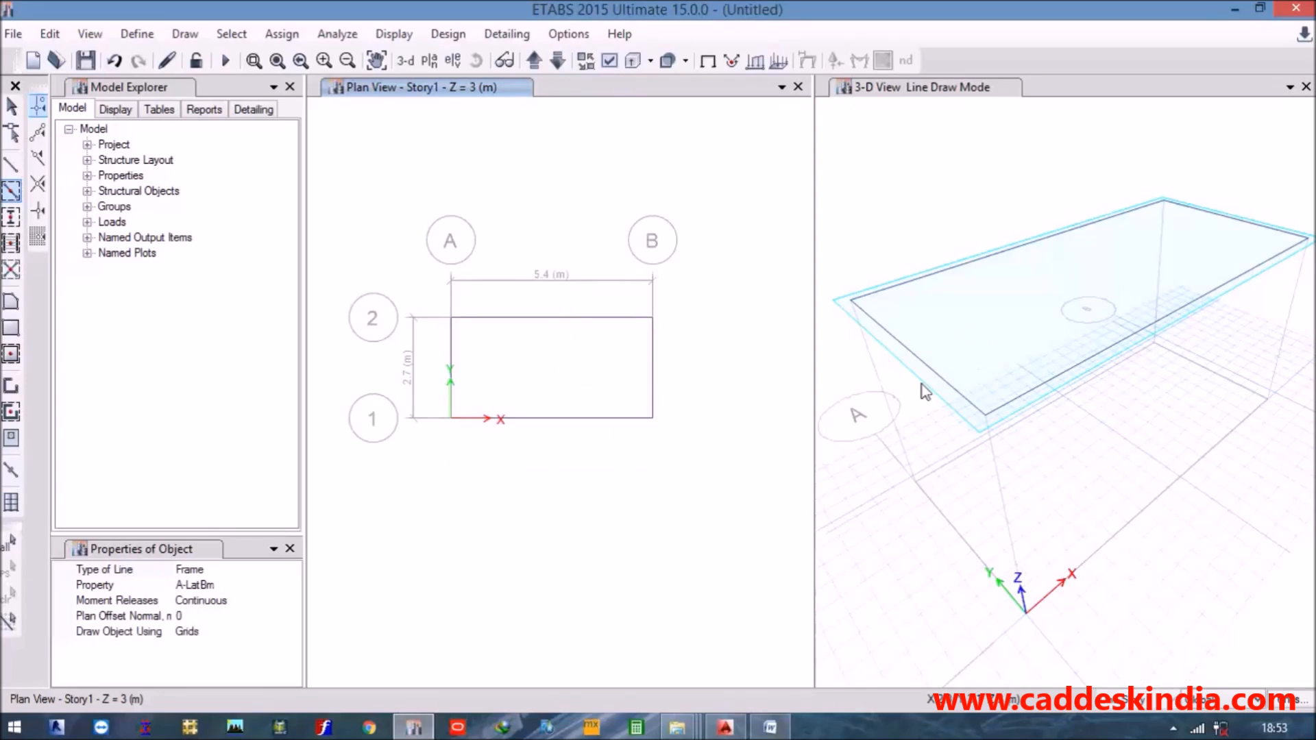
Undo the A-LatBm beams on the Story1 plan, restart quick beam drawing and check the hall layout in the AutoCAD Excavation Plan.
middle_click_drag(638, 260, 614, 285)
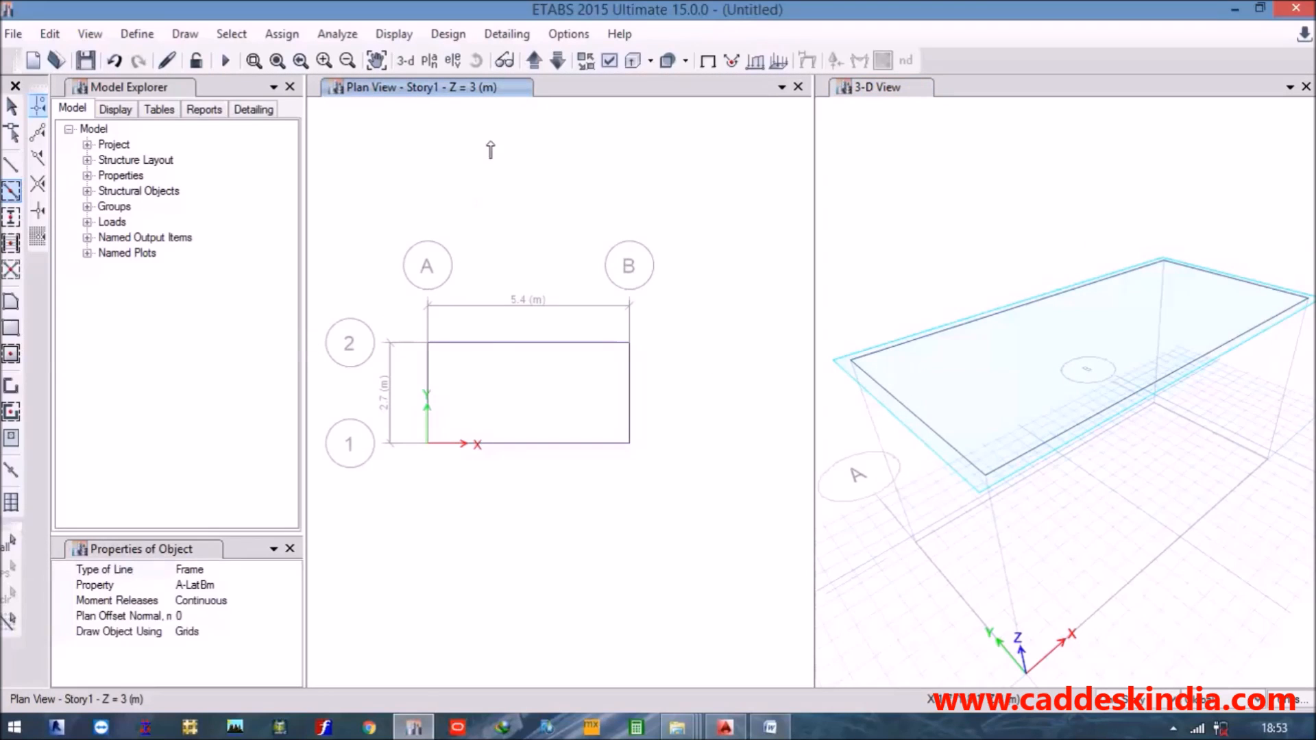
left_click(114, 60)
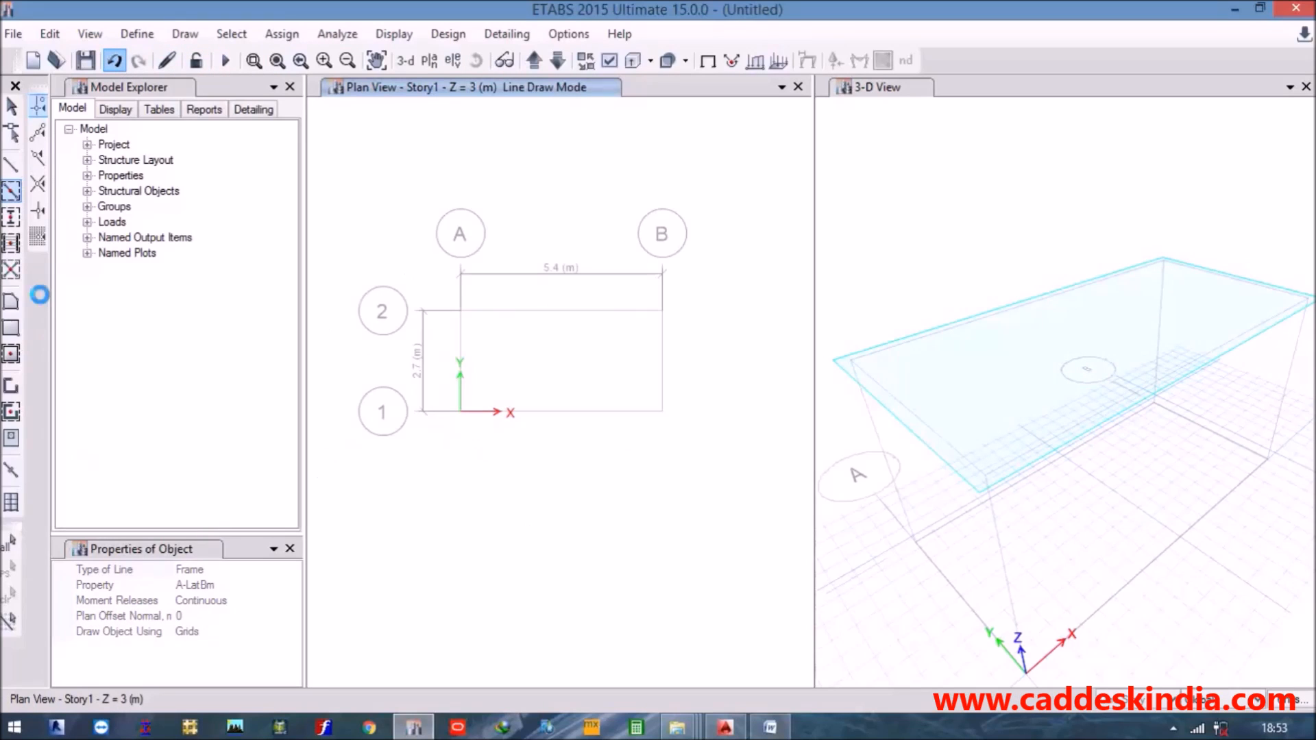
left_click(12, 192)
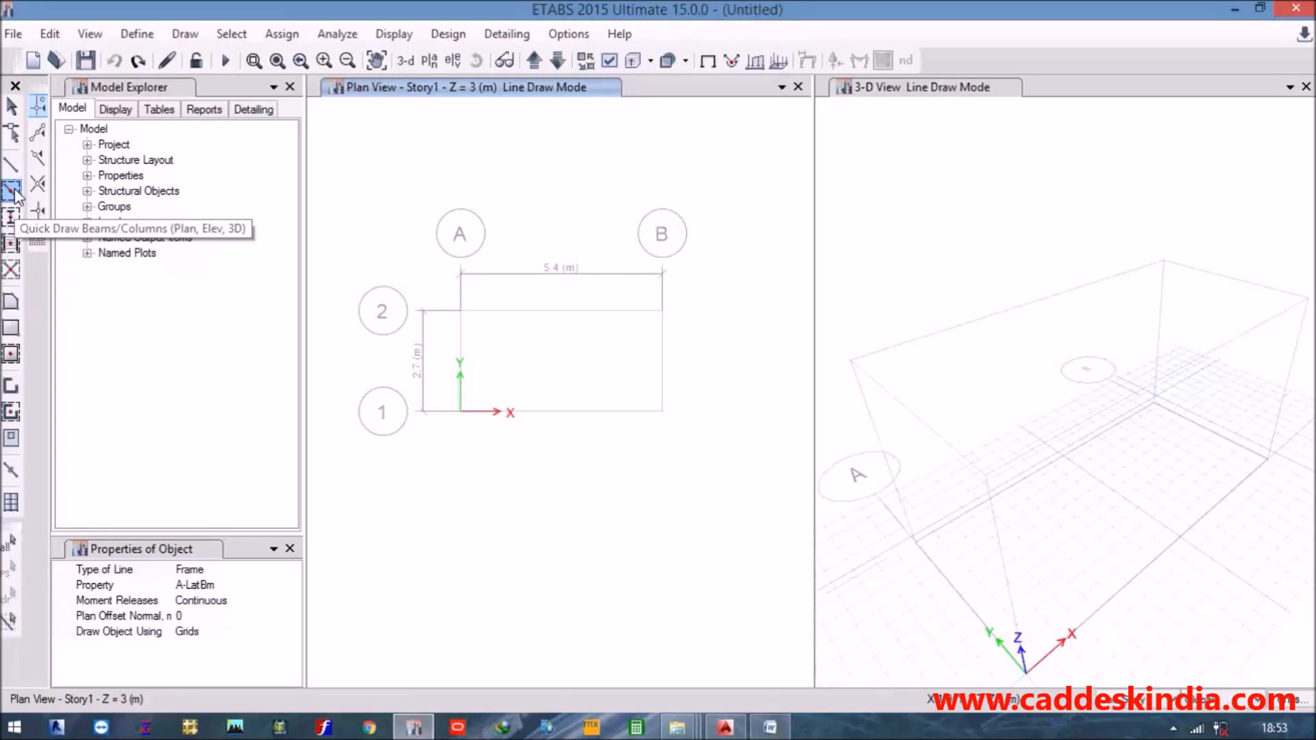
left_click(726, 727)
middle_click_drag(909, 371, 1008, 406)
mouse_move(852, 387)
middle_mouse_down()
mouse_move(946, 370)
mouse_move(1032, 397)
middle_mouse_up()
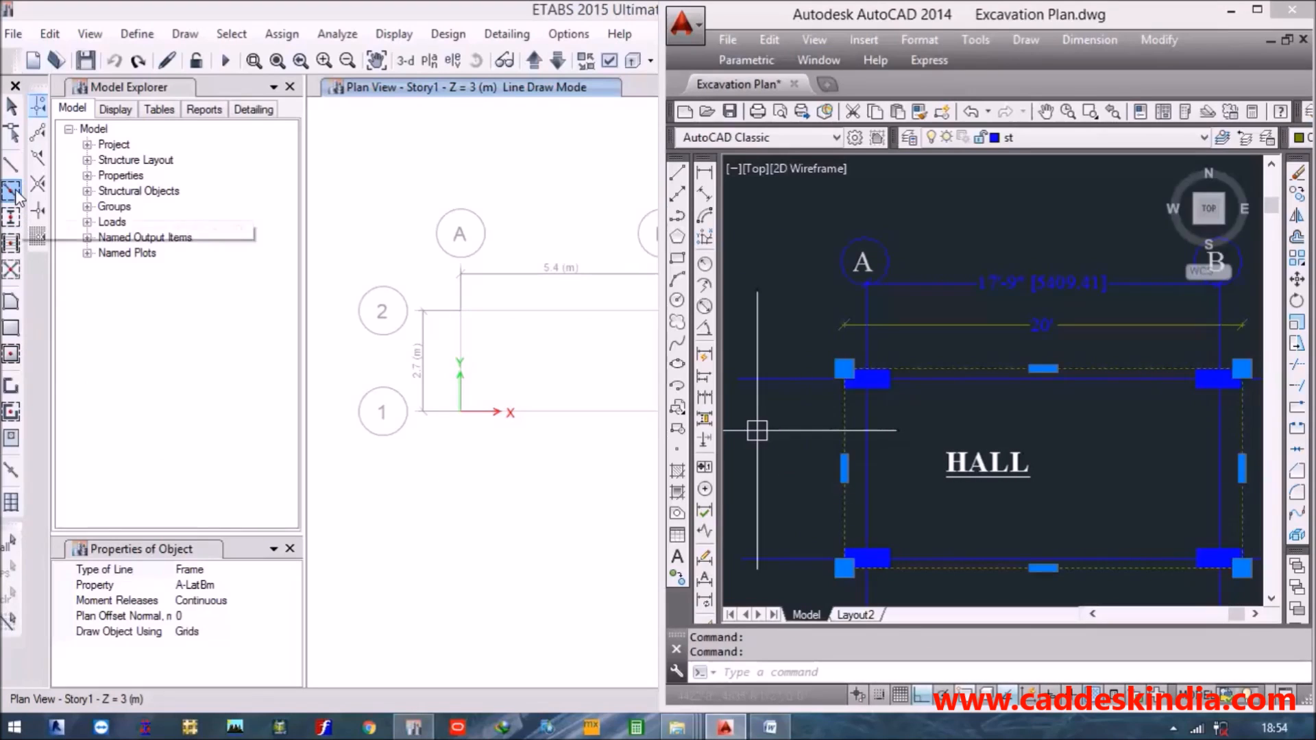
key("alt+Tab")
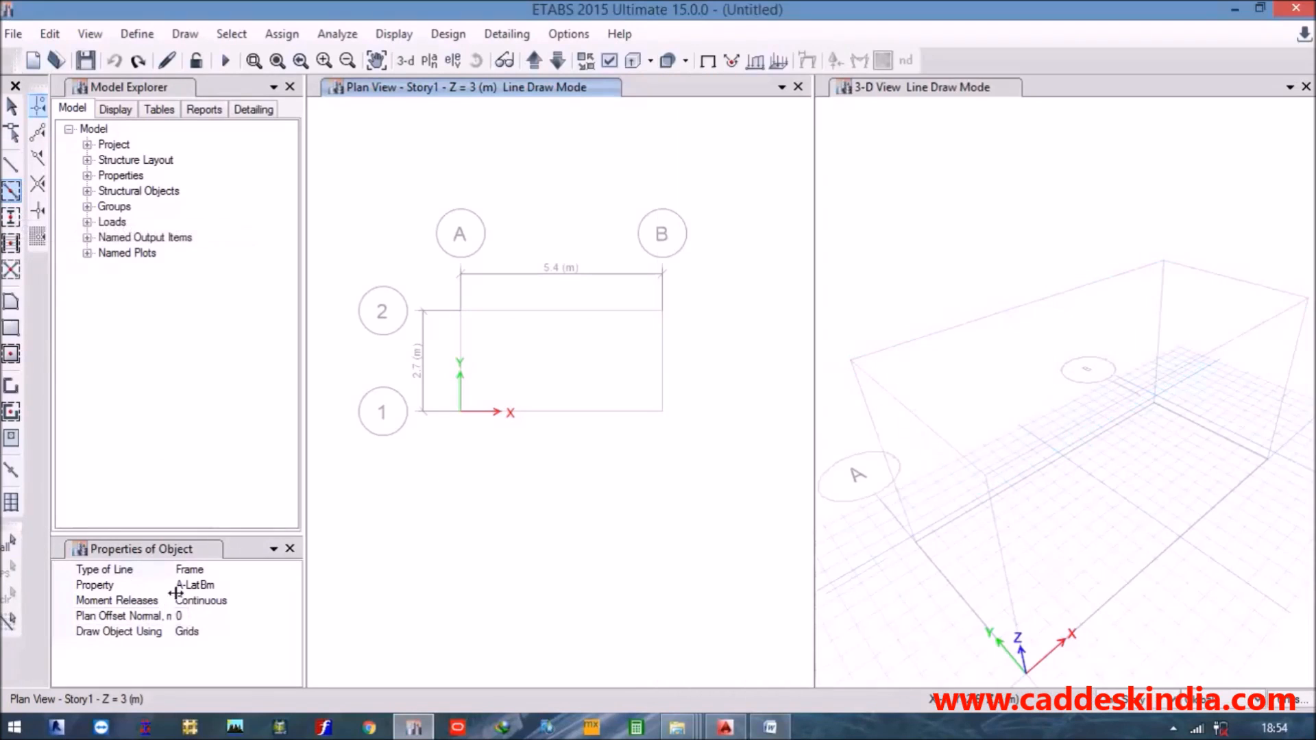
Quick-draw BEAM(450X230) beams along all grid lines between A-B and 1-2 on Story1 by enclosing the whole grid.
left_click(246, 582)
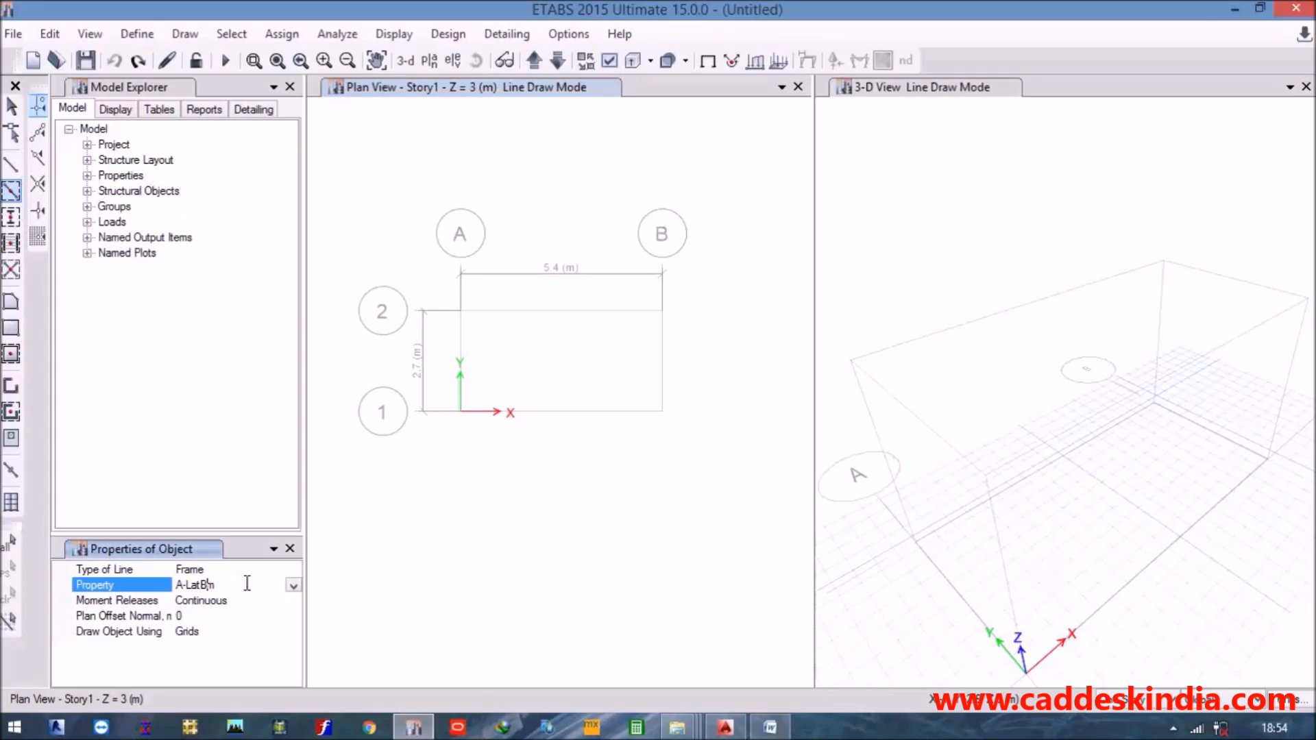
left_click(293, 587)
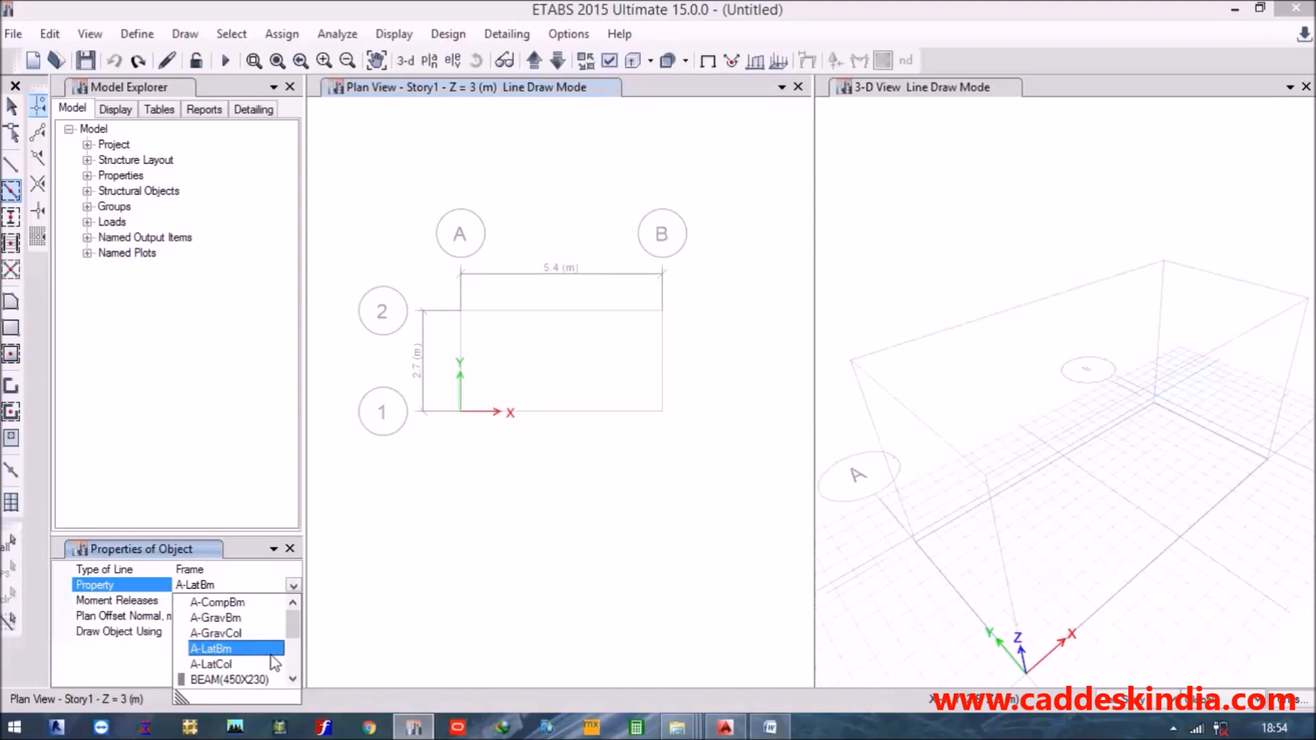
left_click(248, 682)
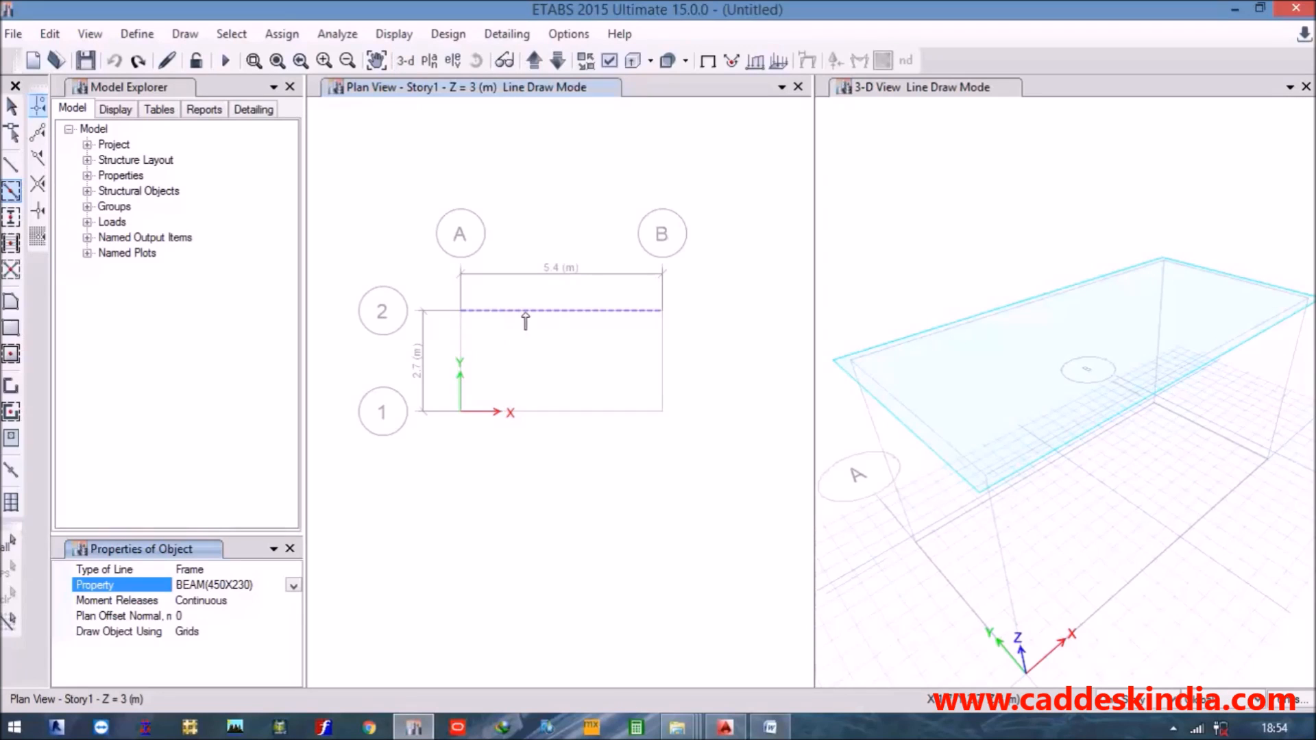
mouse_move(445, 277)
left_mouse_down()
mouse_move(476, 332)
mouse_move(685, 496)
left_mouse_up()
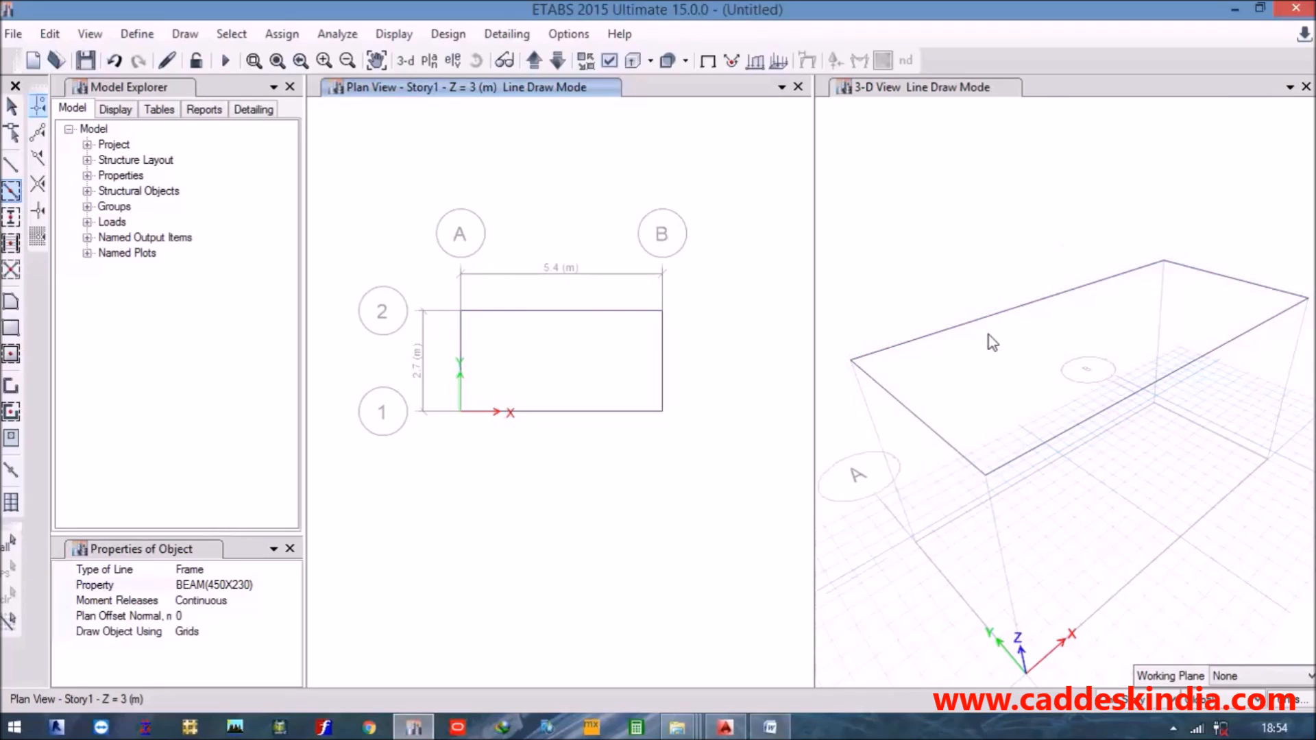
left_click(1174, 728)
left_click(1174, 729)
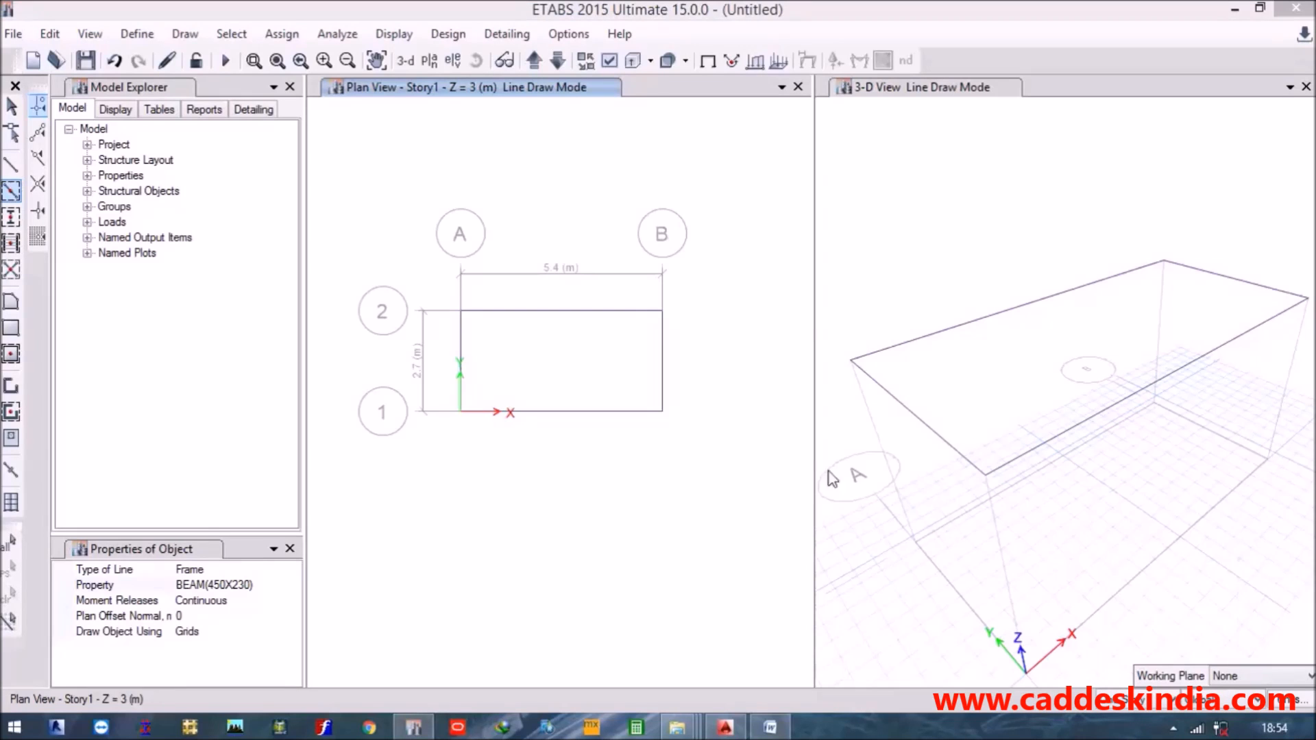
Start quick-drawing columns with the COLUMN(300X450) property and place one at grid intersection A-2.
left_click(12, 228)
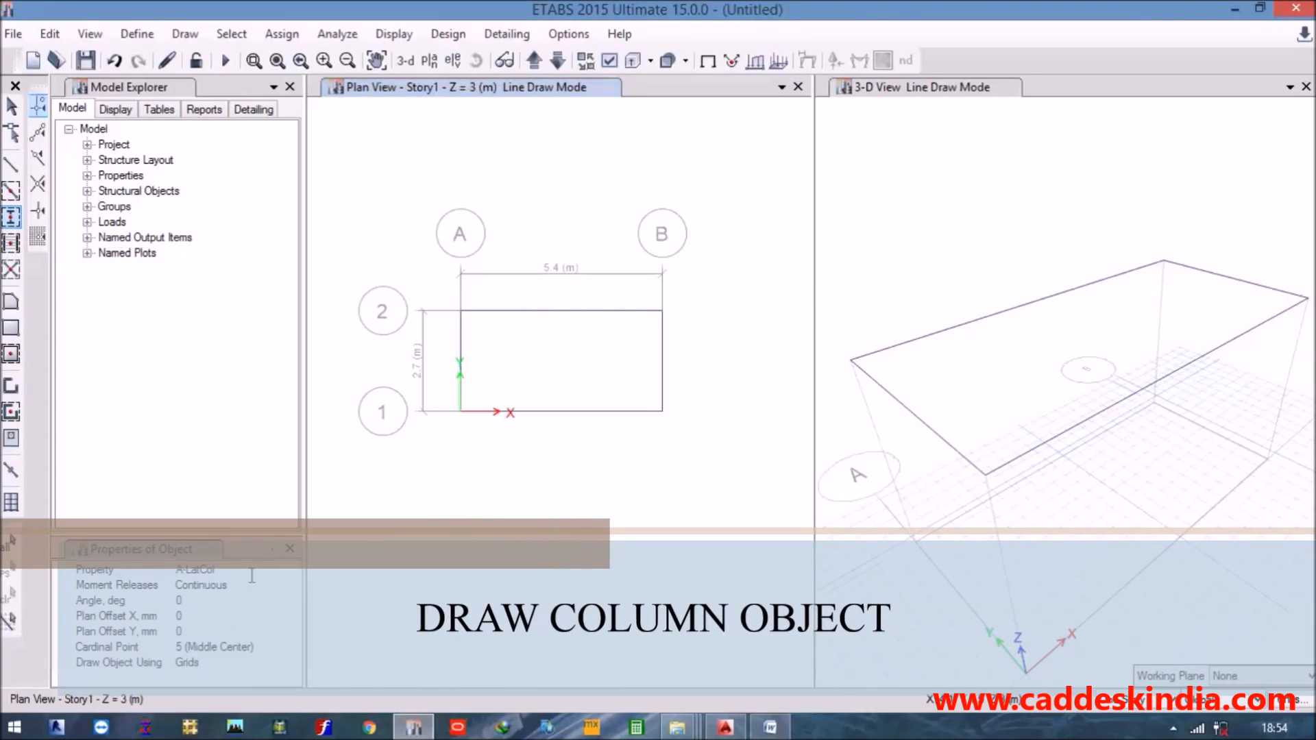
left_click(226, 570)
left_click(293, 570)
scroll(272, 665, "down", 1)
left_click(259, 665)
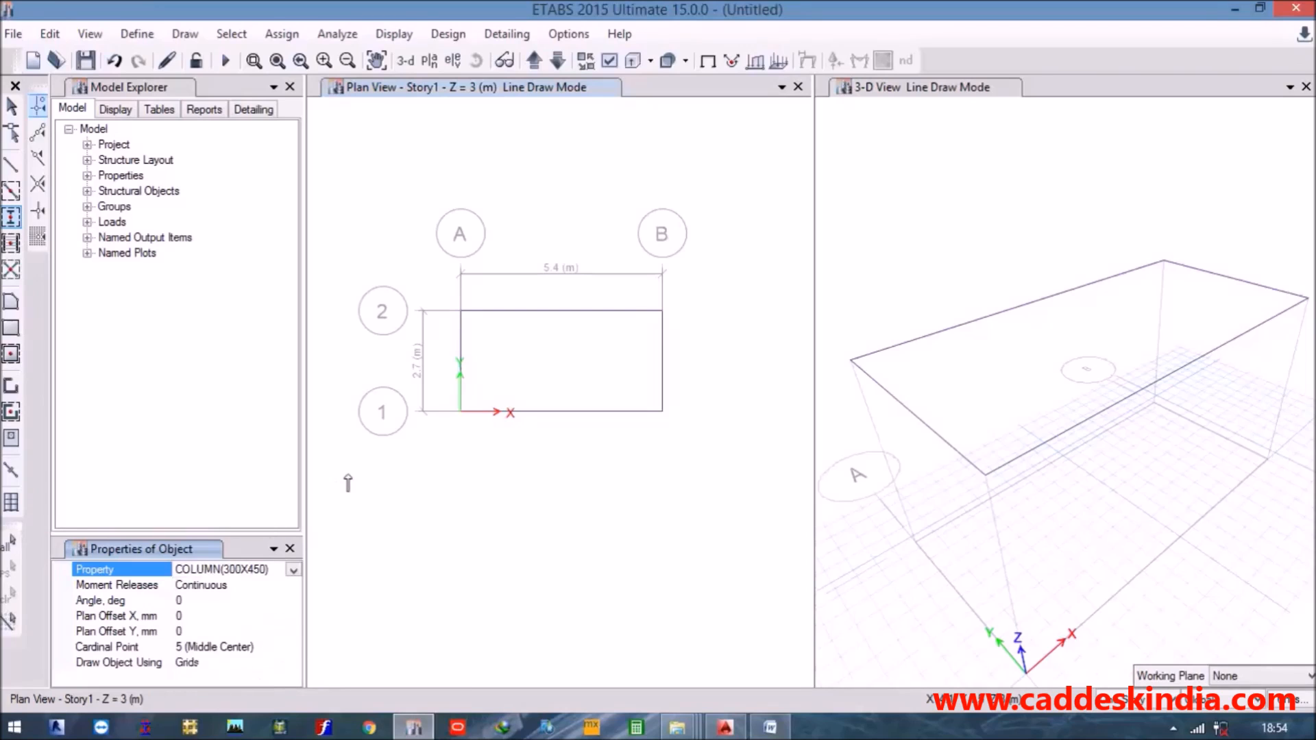
left_click(460, 316)
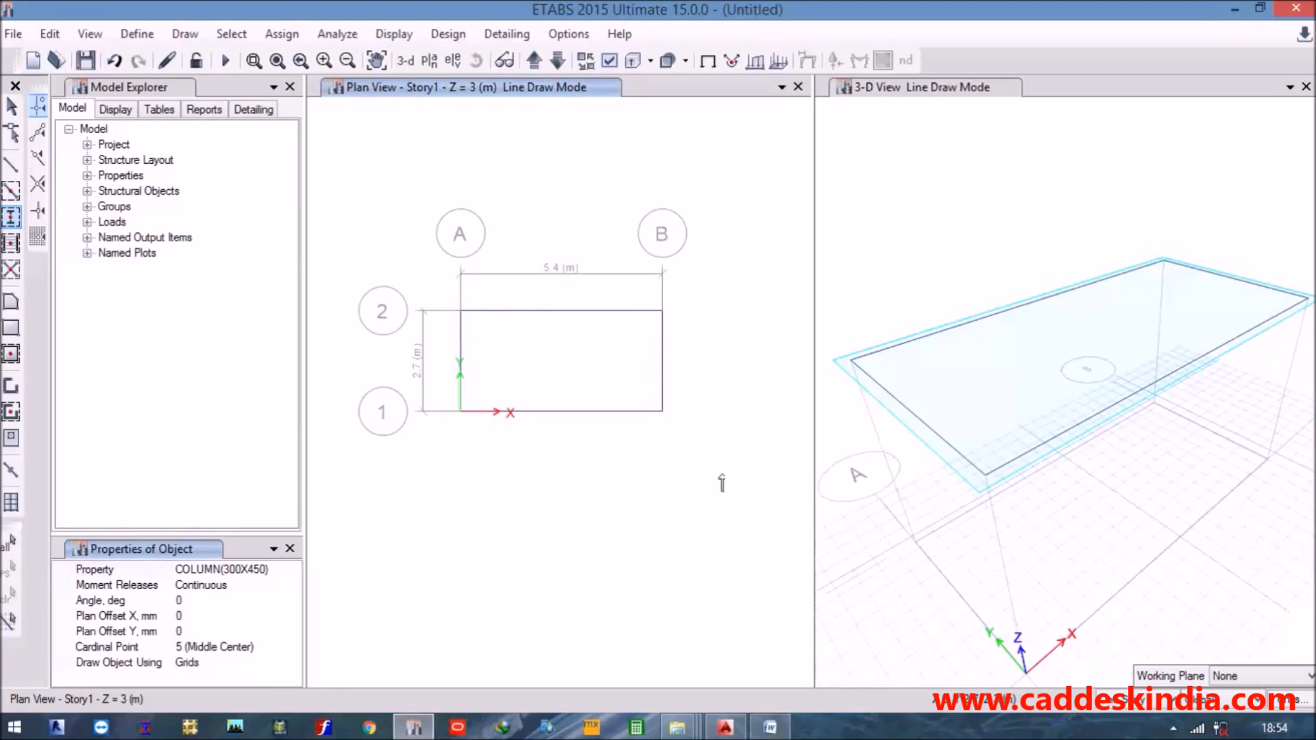
Check the column layout in the AutoCAD hall plan, and place COLUMN(300X450) columns at grid intersections B-2, B-1 and A-1 in ETABS.
left_click(726, 727)
scroll(869, 381, "up", 5)
key("Escape")
scroll(1014, 391, "down", 5)
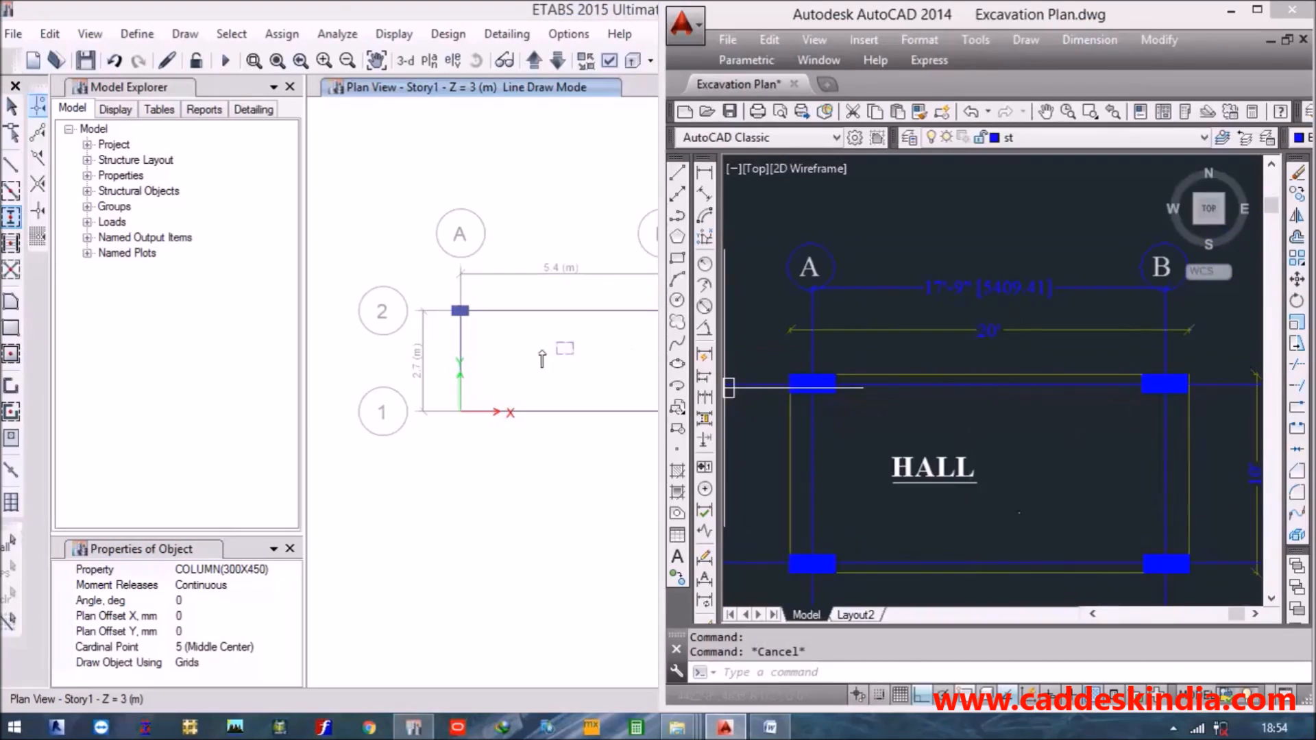
left_click(617, 365)
left_click(615, 327)
left_click(616, 422)
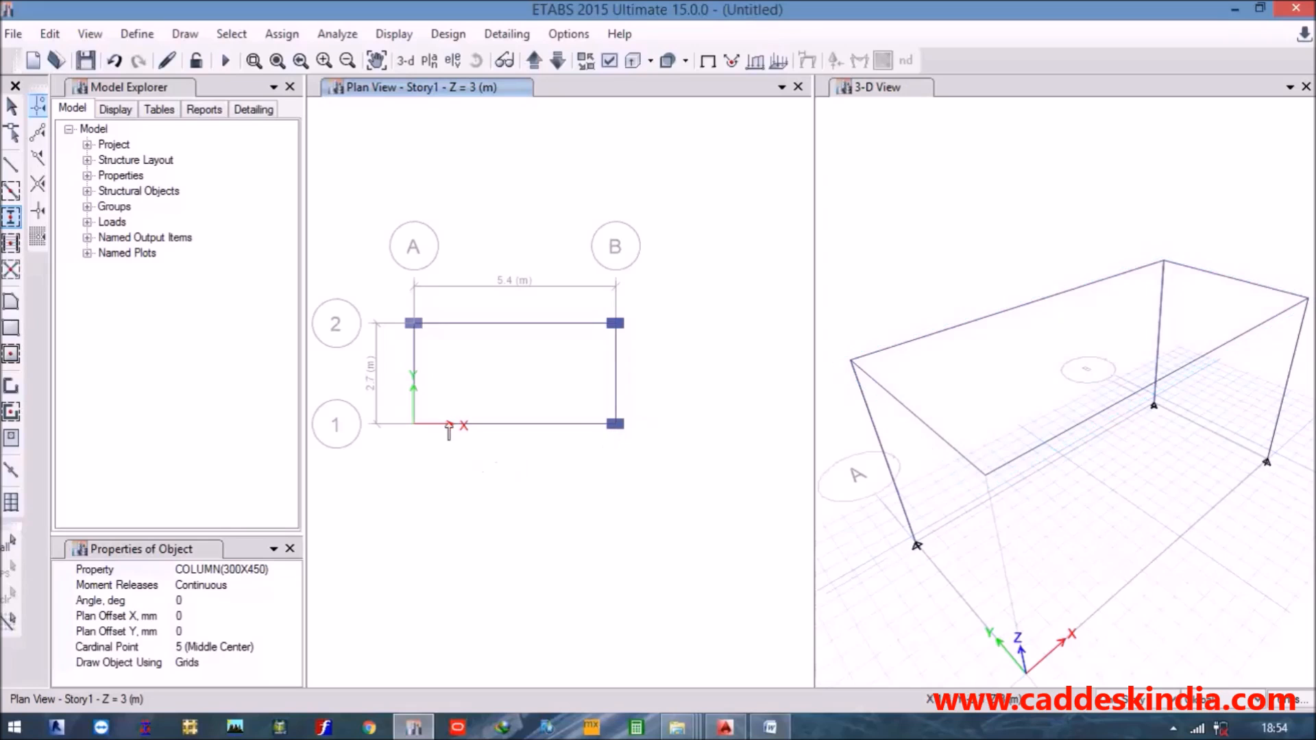
left_click(1046, 425)
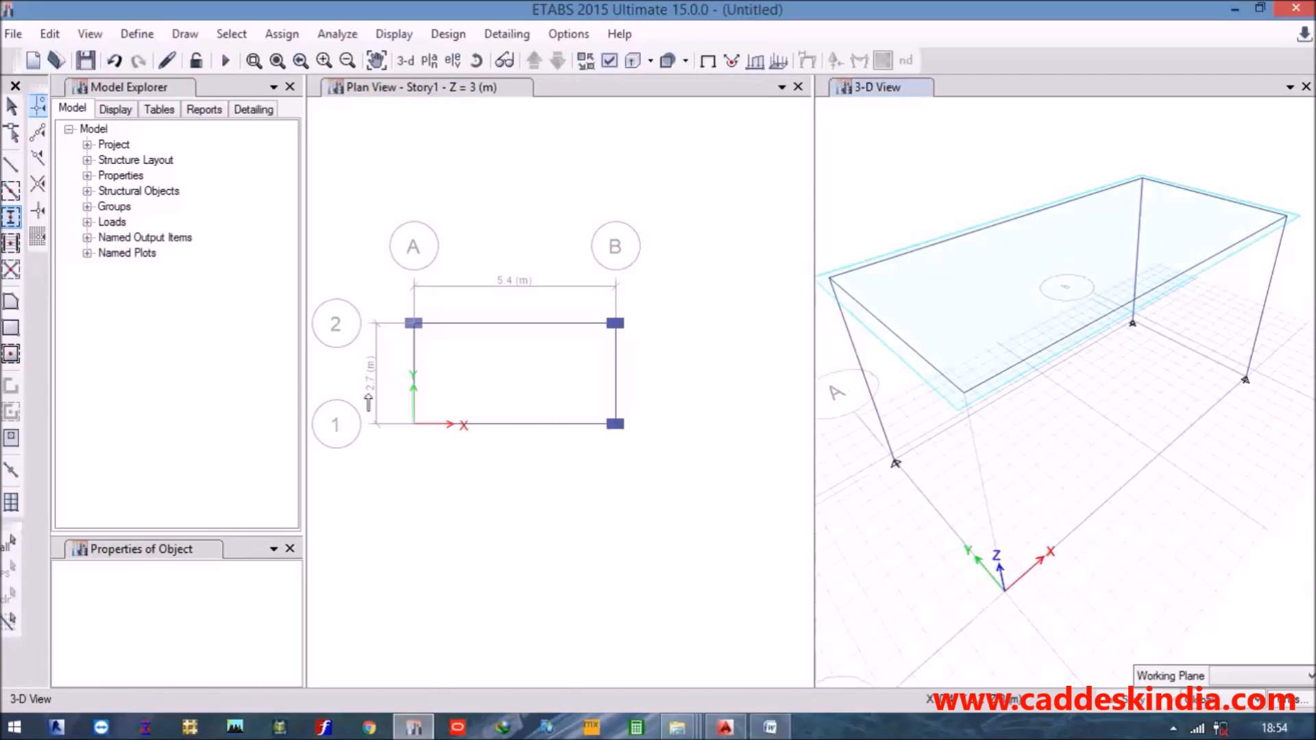
left_click(419, 432)
left_click(419, 438)
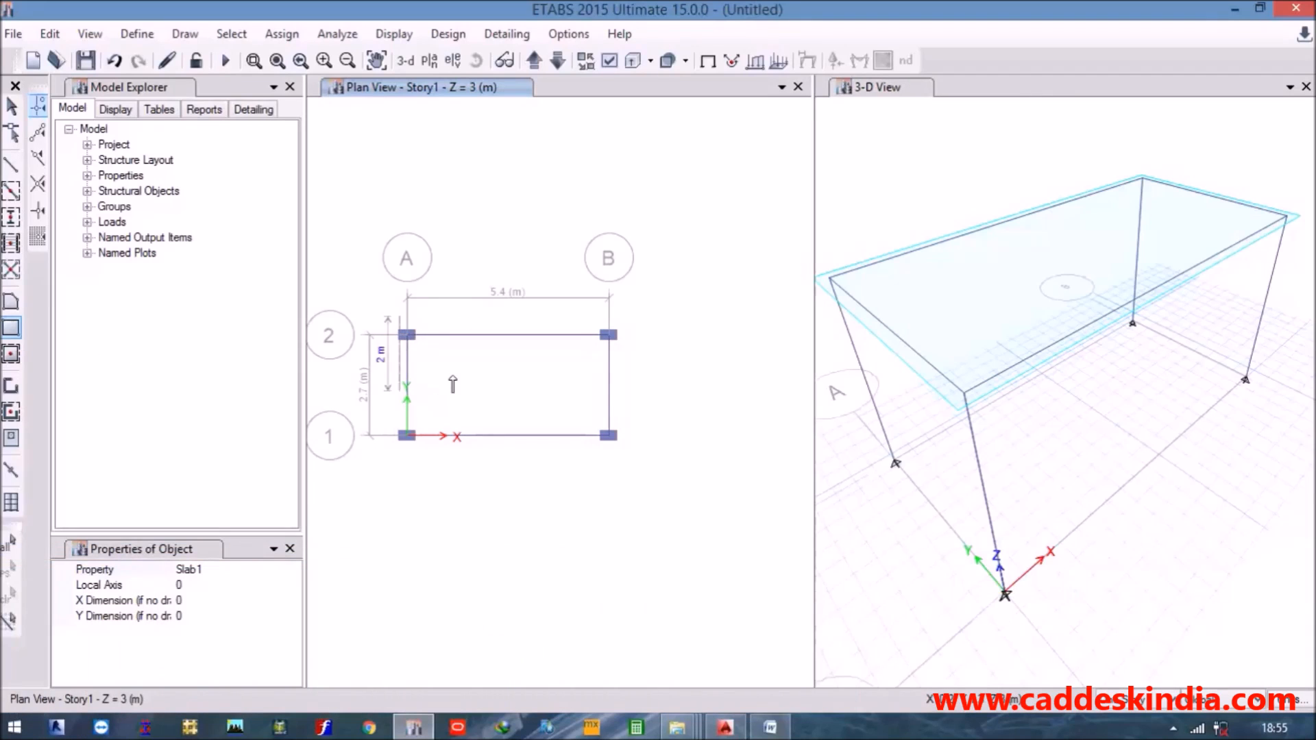
Quick-draw a Slab1 floor in the bay between grid lines A-B and 1-2 on Story1, undo it and draw it again.
key("Escape")
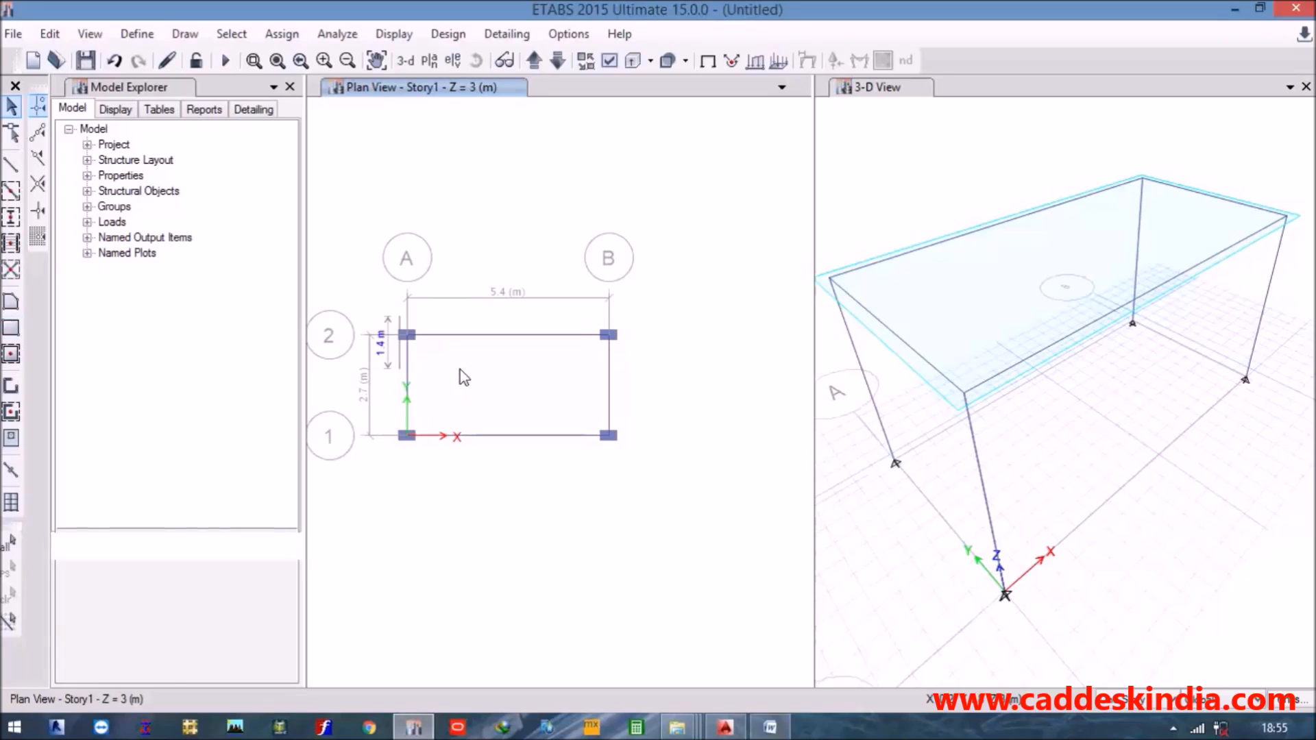
left_click(10, 354)
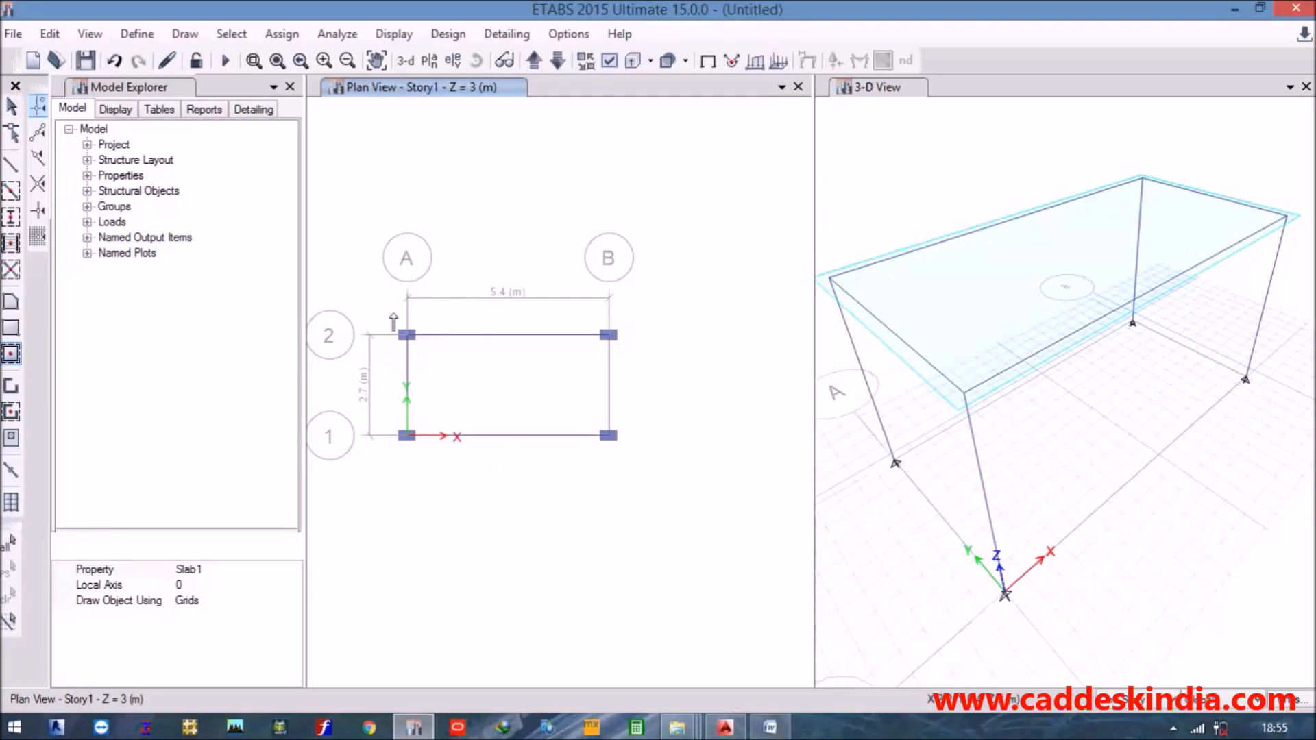
middle_click_drag(399, 316, 404, 355)
left_click_drag(404, 359, 644, 545)
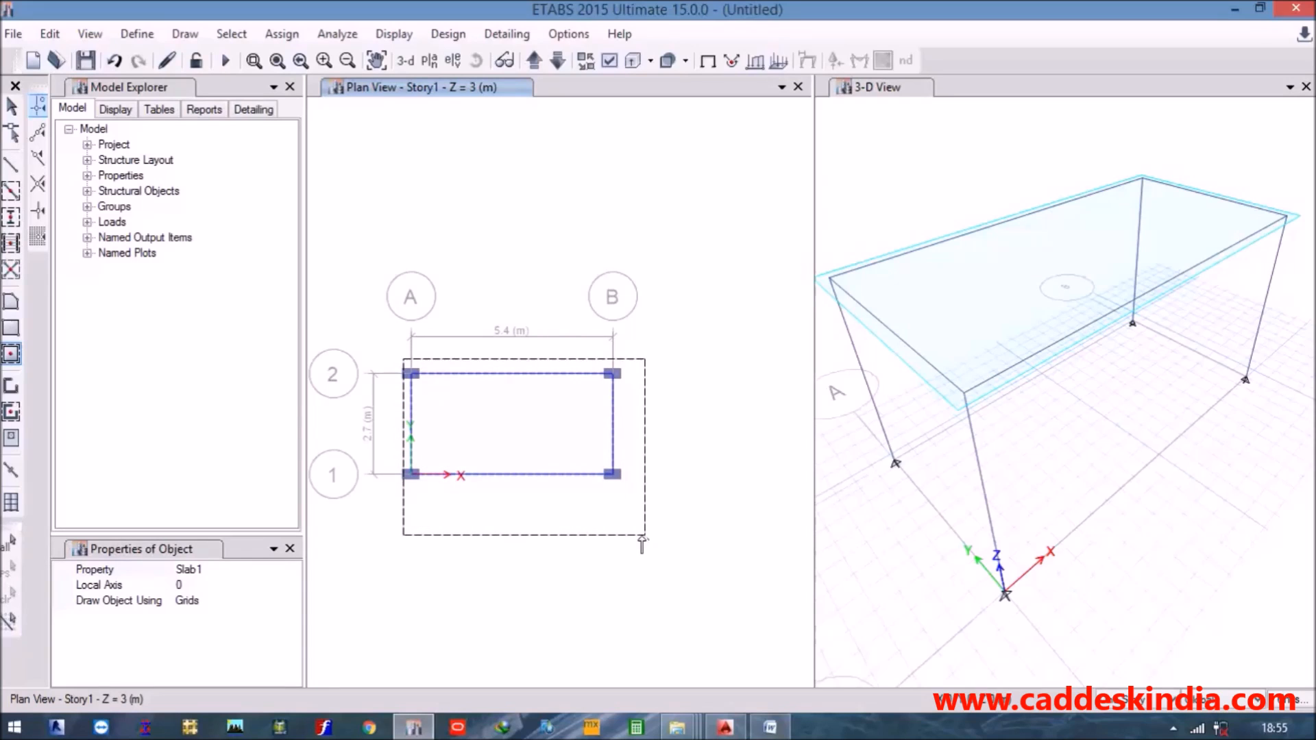
left_click_drag(644, 535, 644, 535)
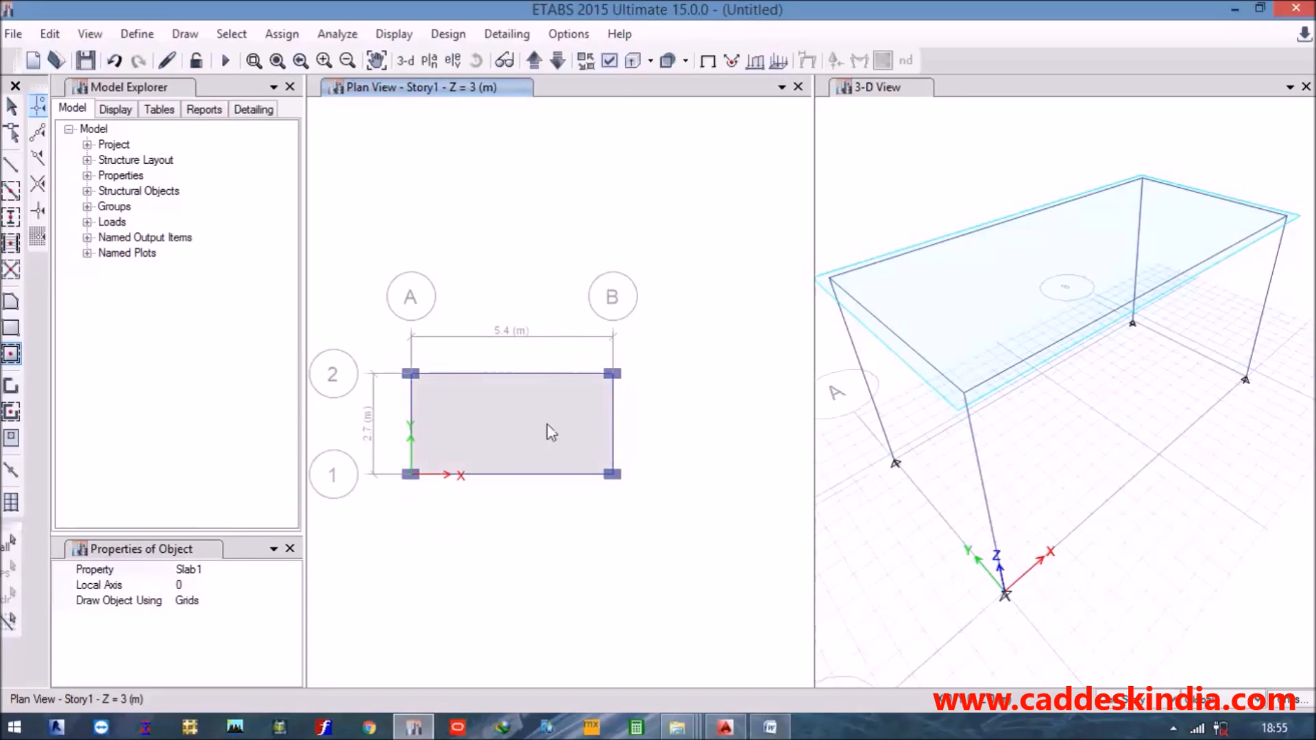
left_click(114, 61)
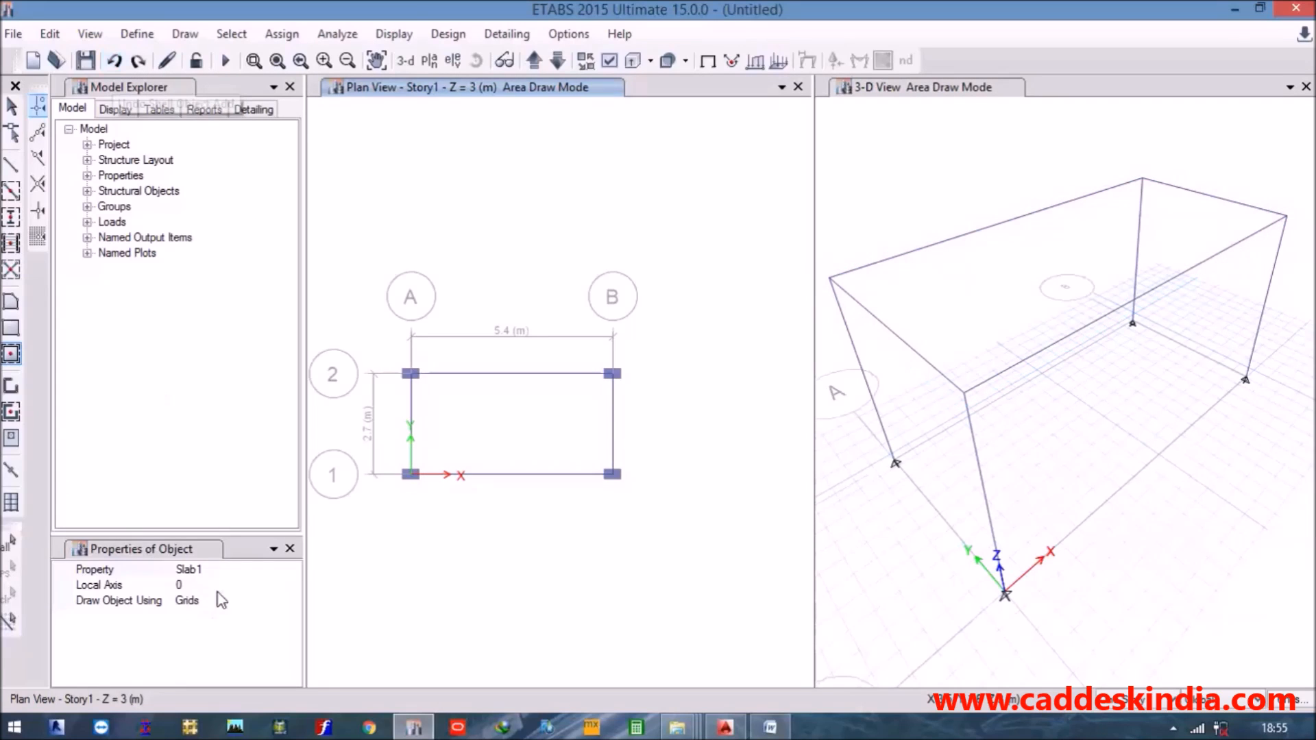
left_click_drag(455, 421, 669, 545)
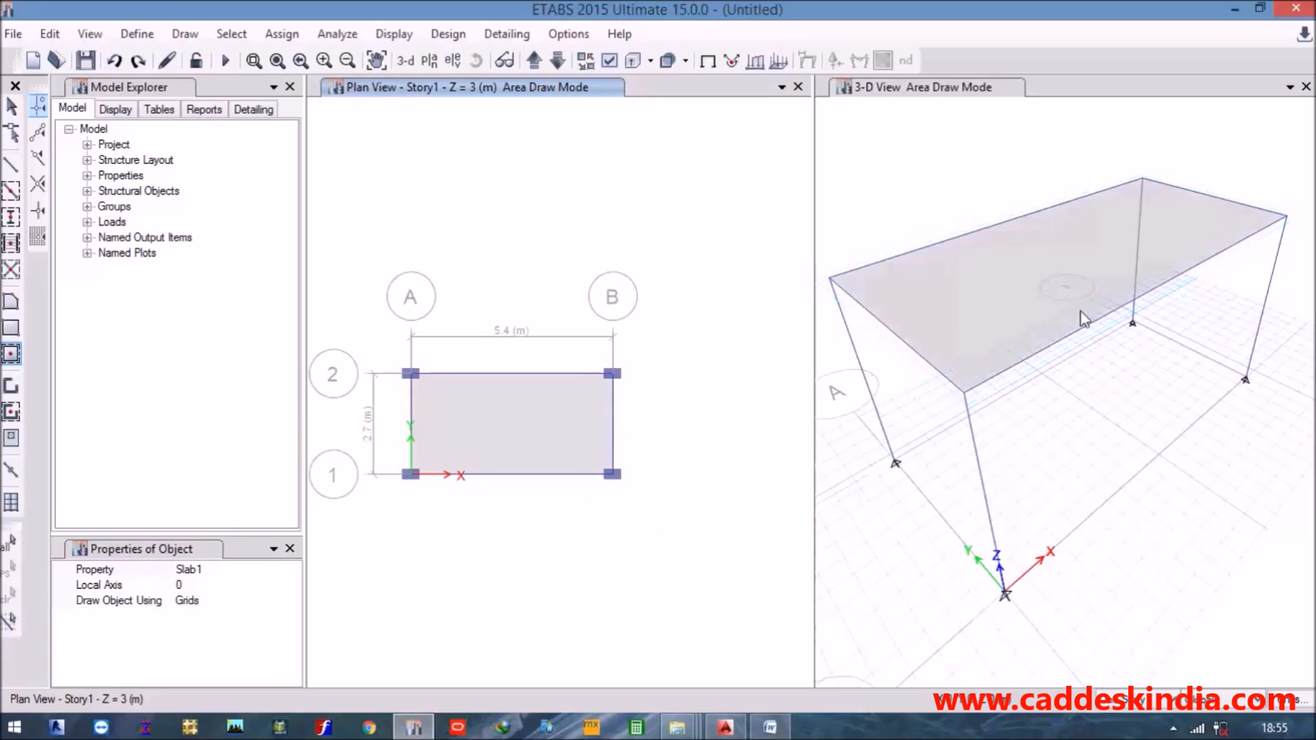
Toggle the transparency of the shell objects off and back on in the 3-D view.
left_click(862, 92)
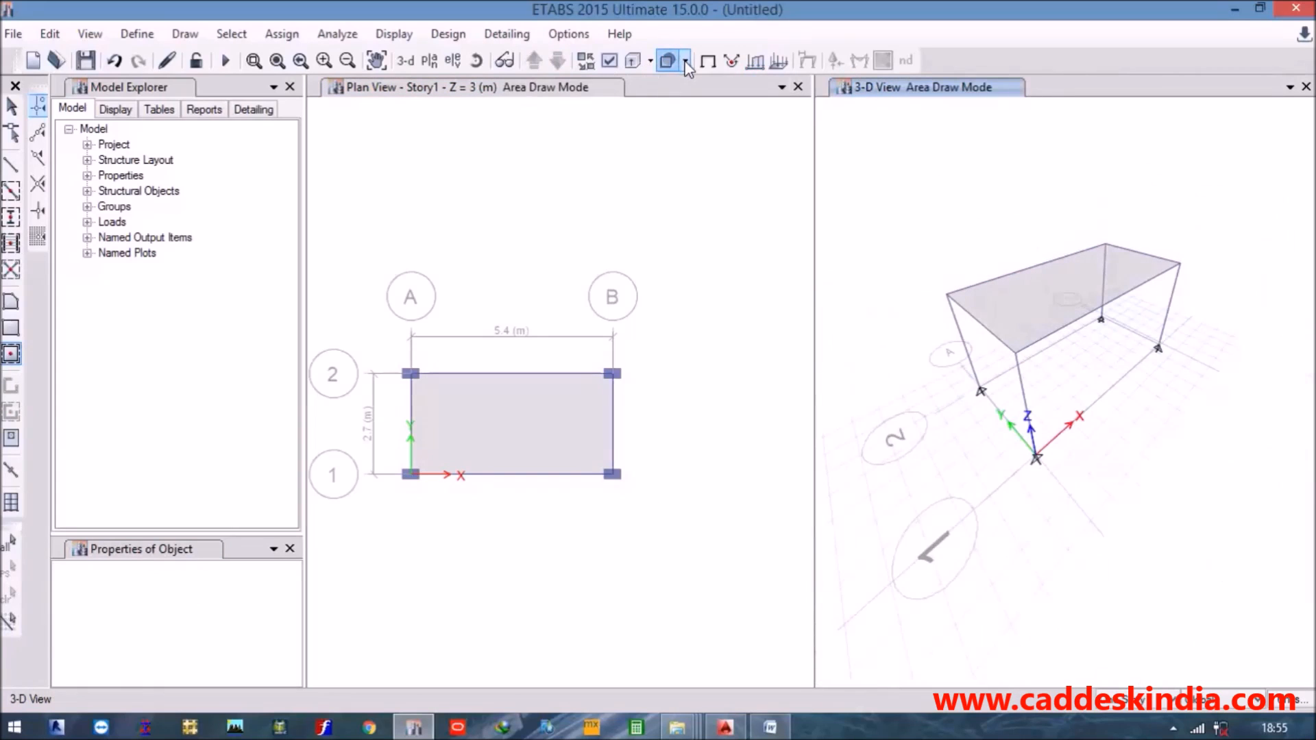
left_click(708, 60)
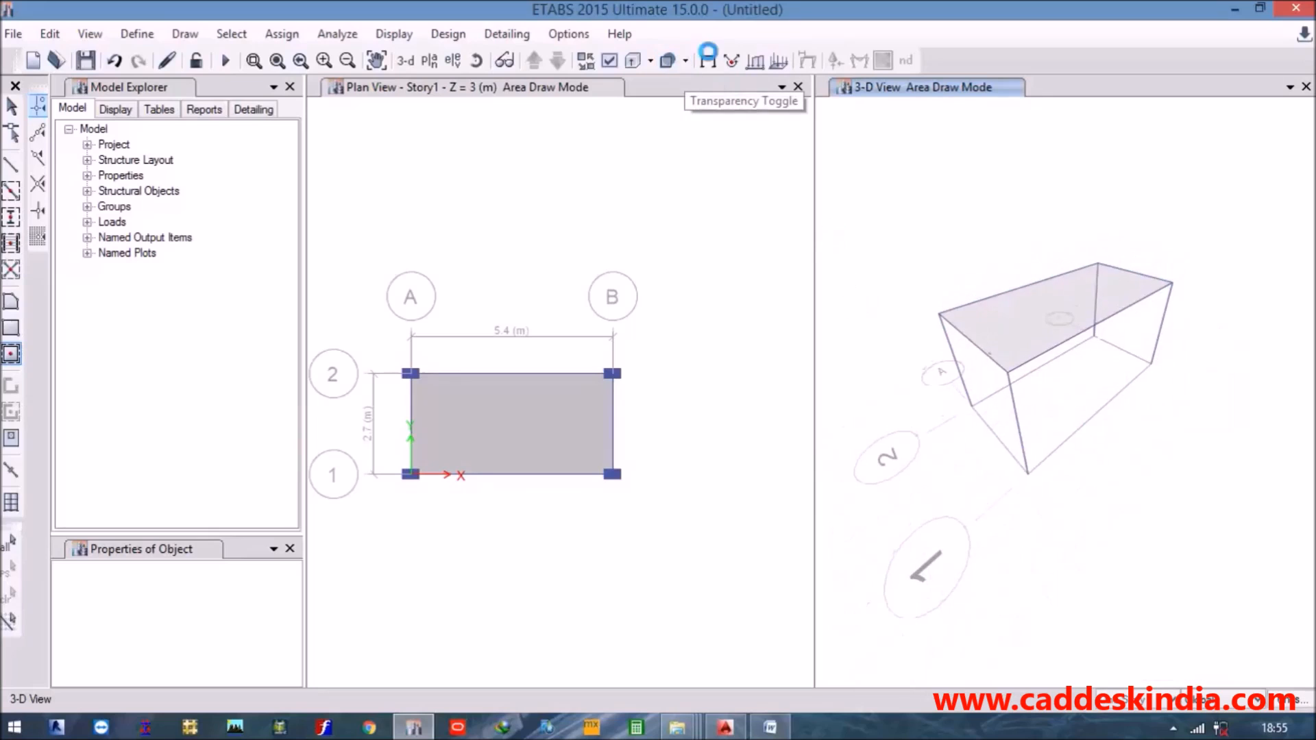
left_click(685, 61)
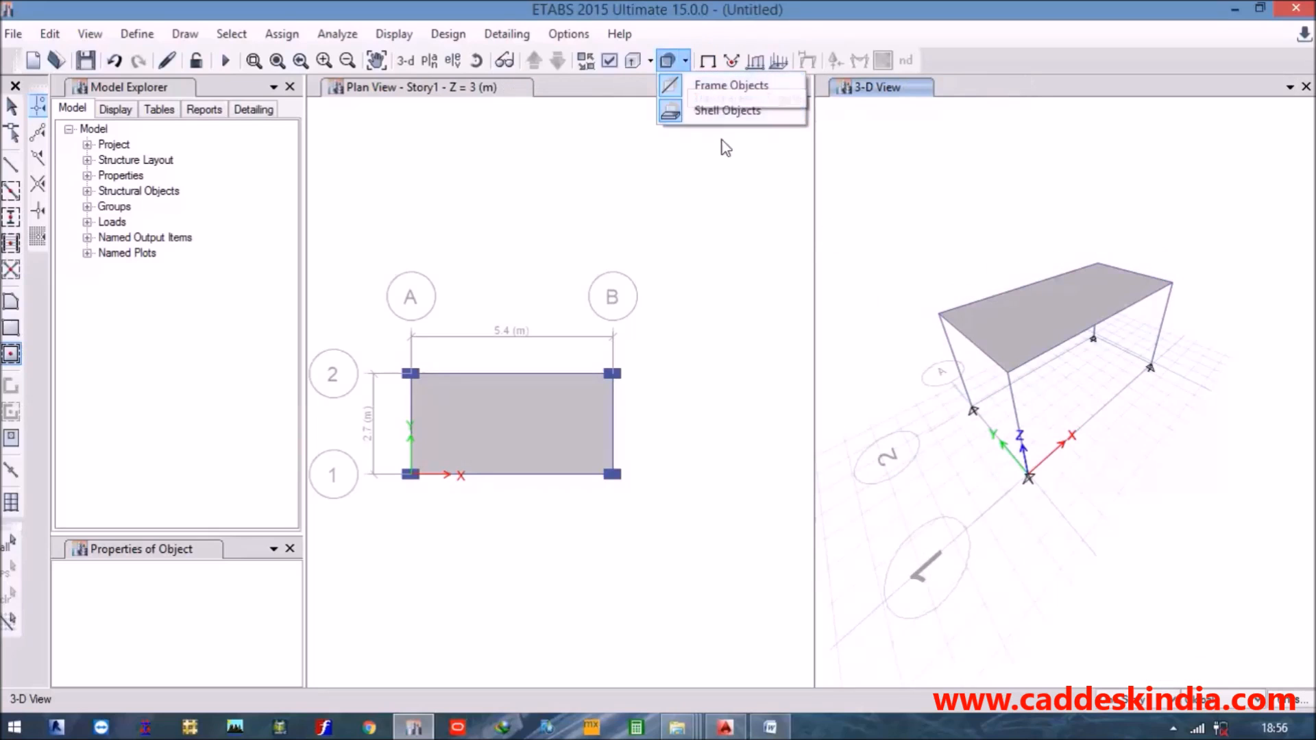
left_click(729, 110)
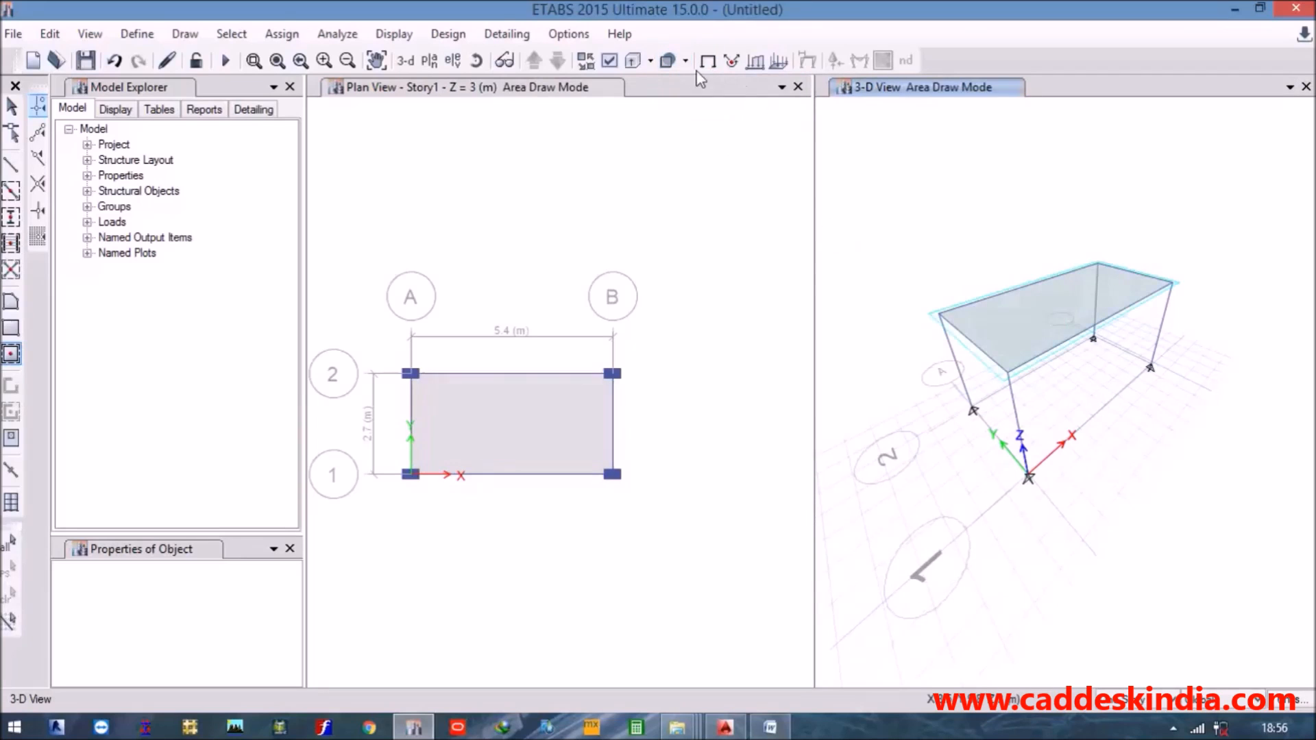
Show the 3-D view extruded, examine the beams and columns from several angles, and return to the line display.
left_click(629, 63)
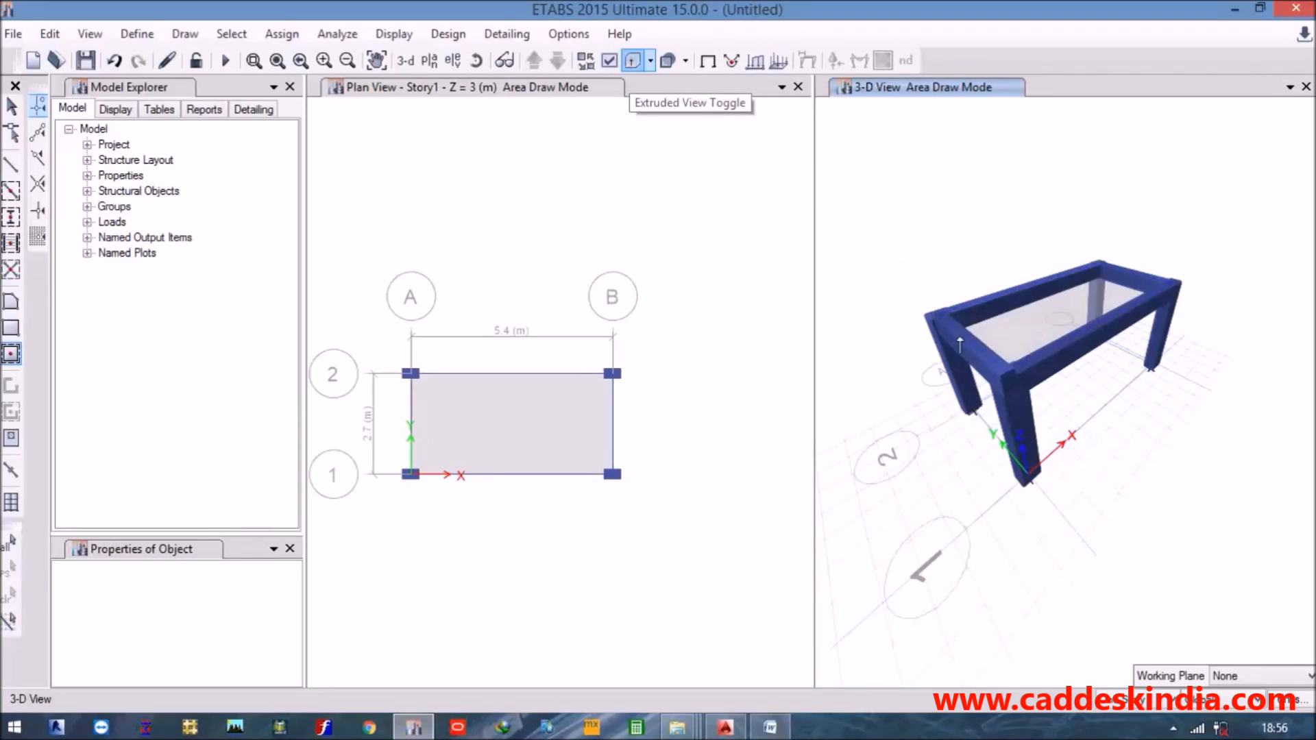
middle_click_drag(1020, 405, 1138, 350, "shift")
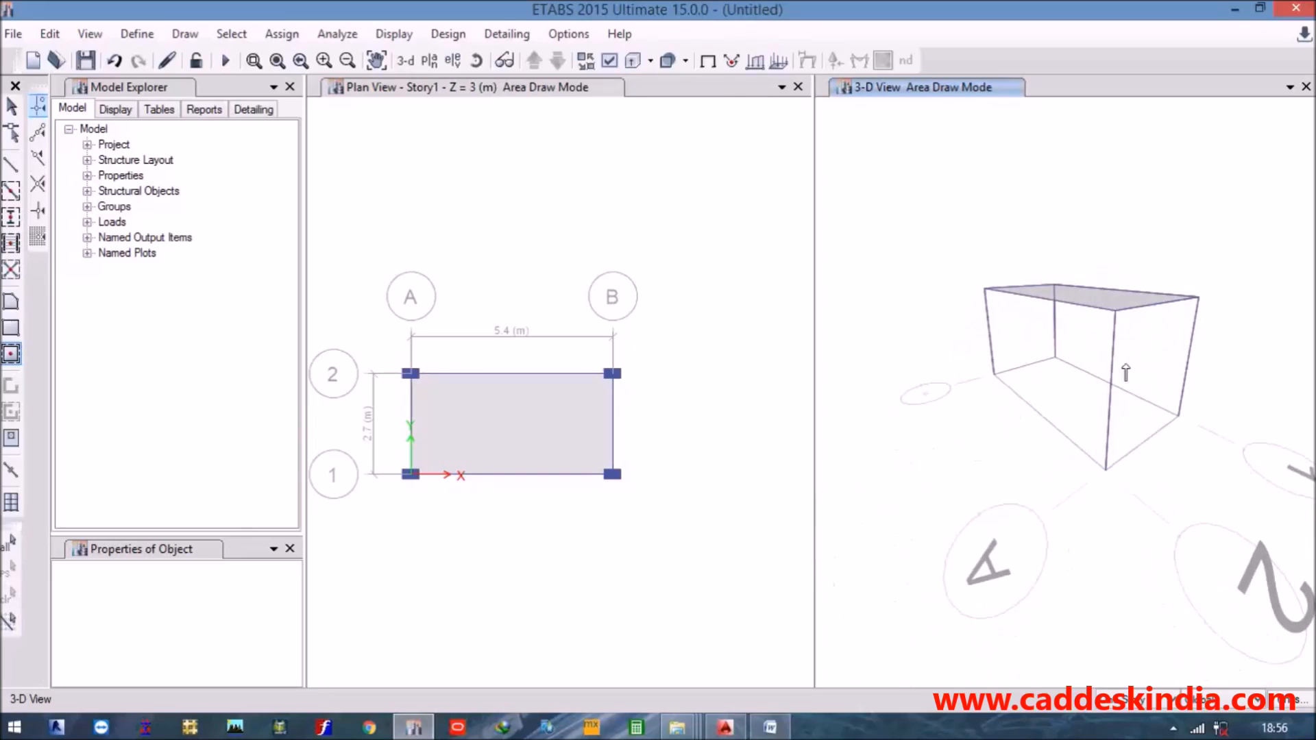
scroll(1125, 375, "up", 3)
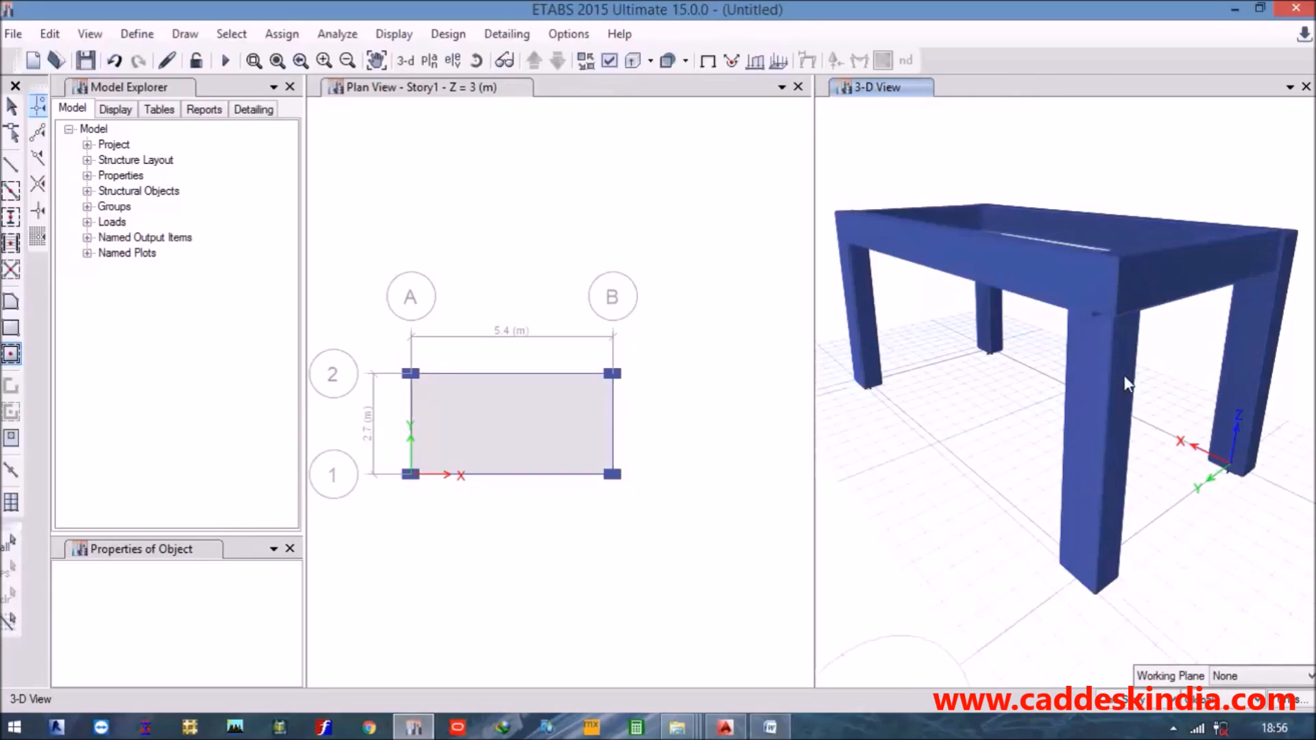
scroll(1092, 354, "down", 3)
mouse_move(1084, 384)
middle_mouse_down()
mouse_move(926, 387)
mouse_move(894, 401)
mouse_move(934, 411)
mouse_move(1008, 380)
mouse_move(1041, 435)
mouse_move(1073, 314)
mouse_move(996, 315)
mouse_move(1011, 384)
mouse_move(984, 420)
middle_mouse_up()
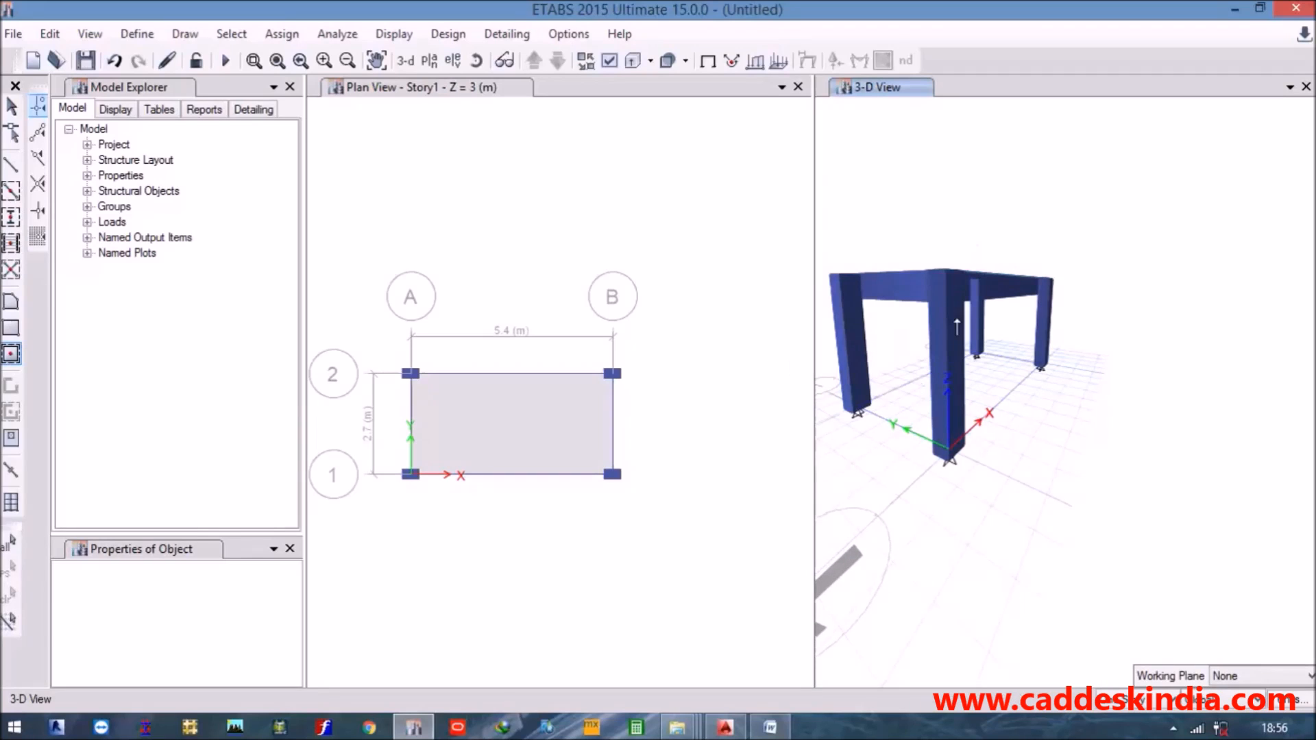
middle_click_drag(996, 341, 997, 411, "shift")
middle_click_drag(1042, 371, 1111, 302)
left_click(633, 62)
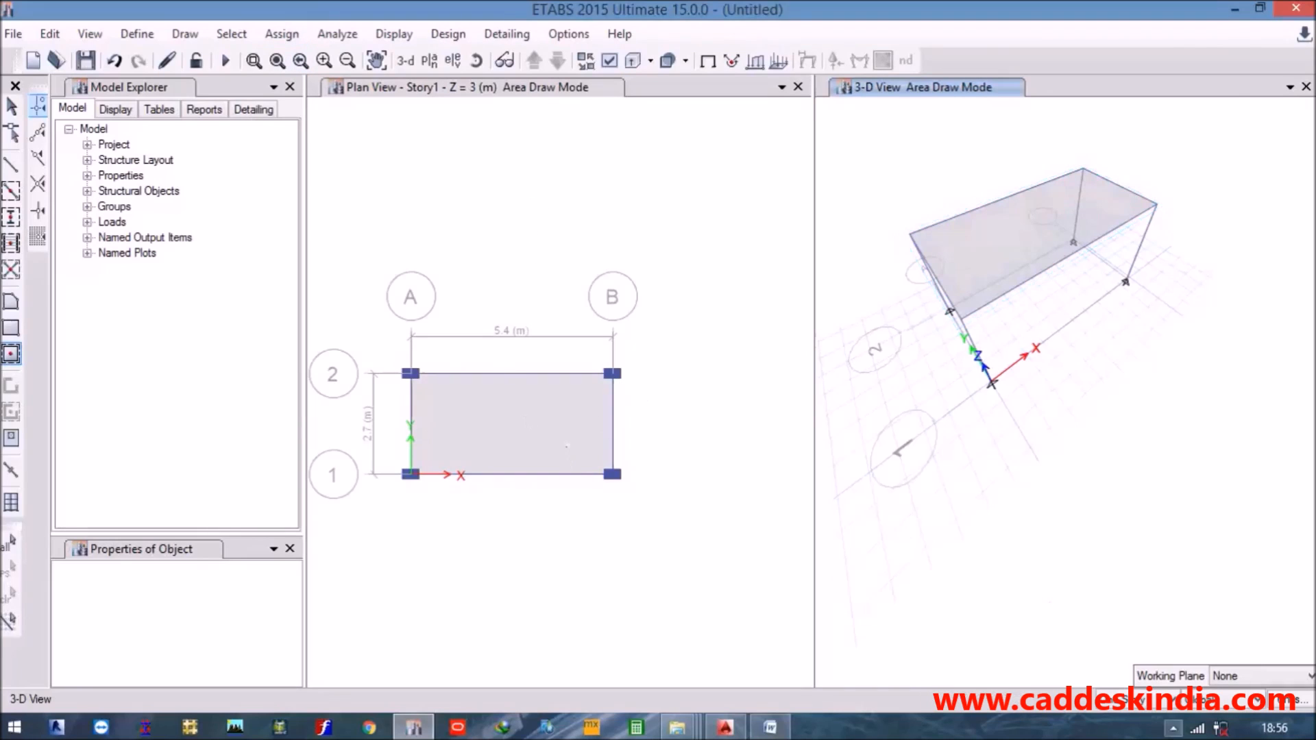
Activate the plan view and switch it from Story1 to the Base level.
left_click(559, 235)
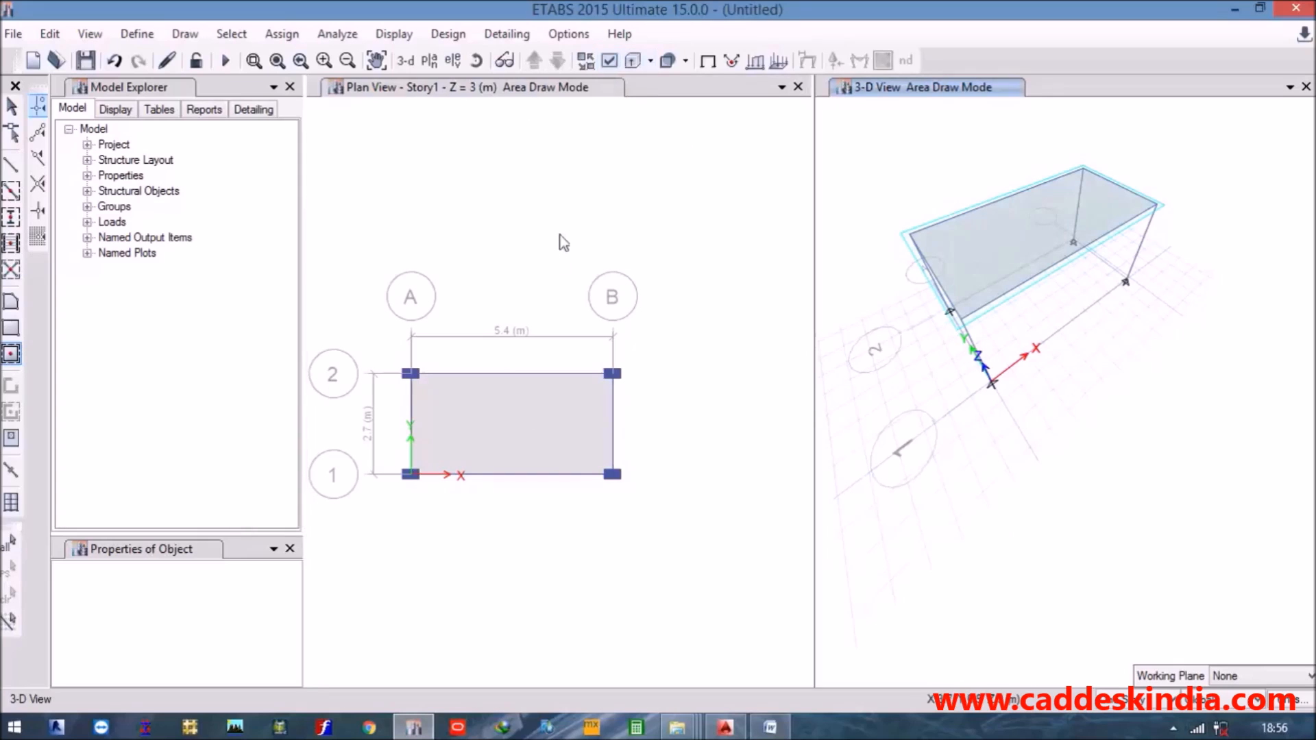
key("Escape")
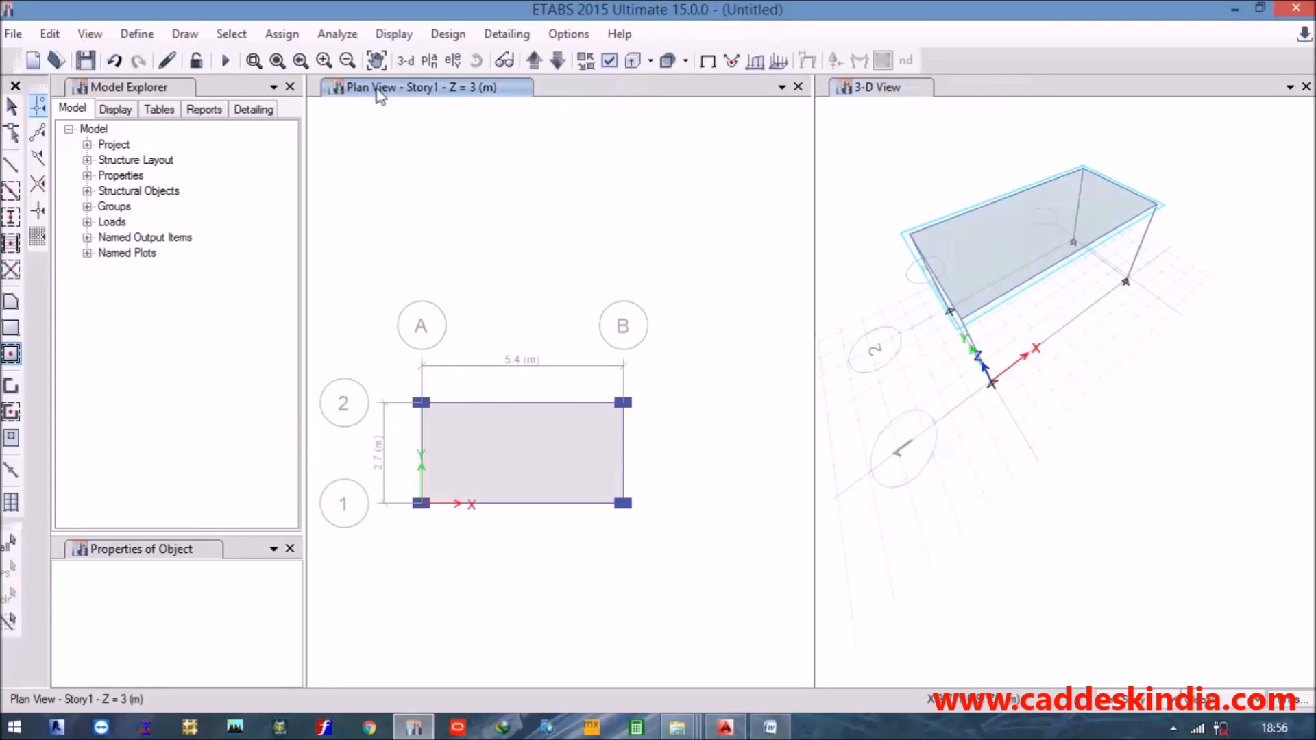
left_click(534, 61)
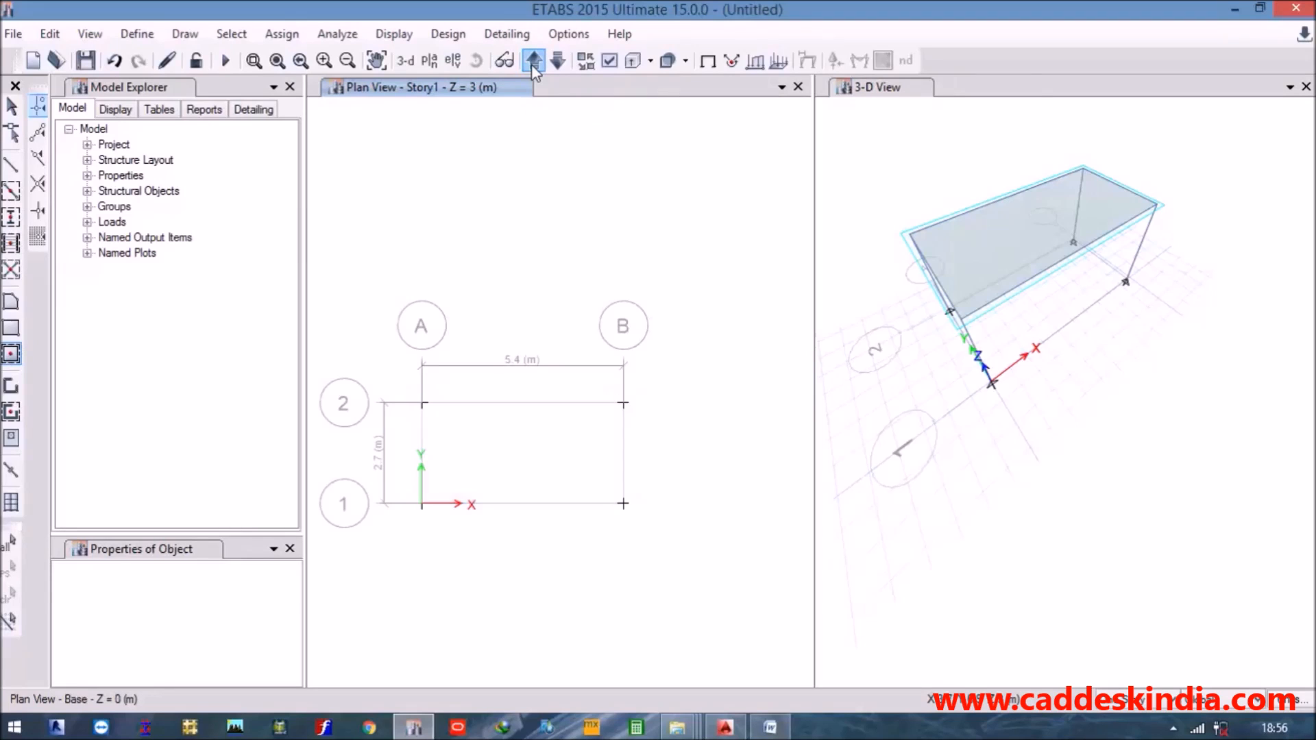
Assign fixed restraints, with all translations and rotations restrained, to the four column base joints on the Base level.
key("Escape")
left_click_drag(418, 379, 710, 597)
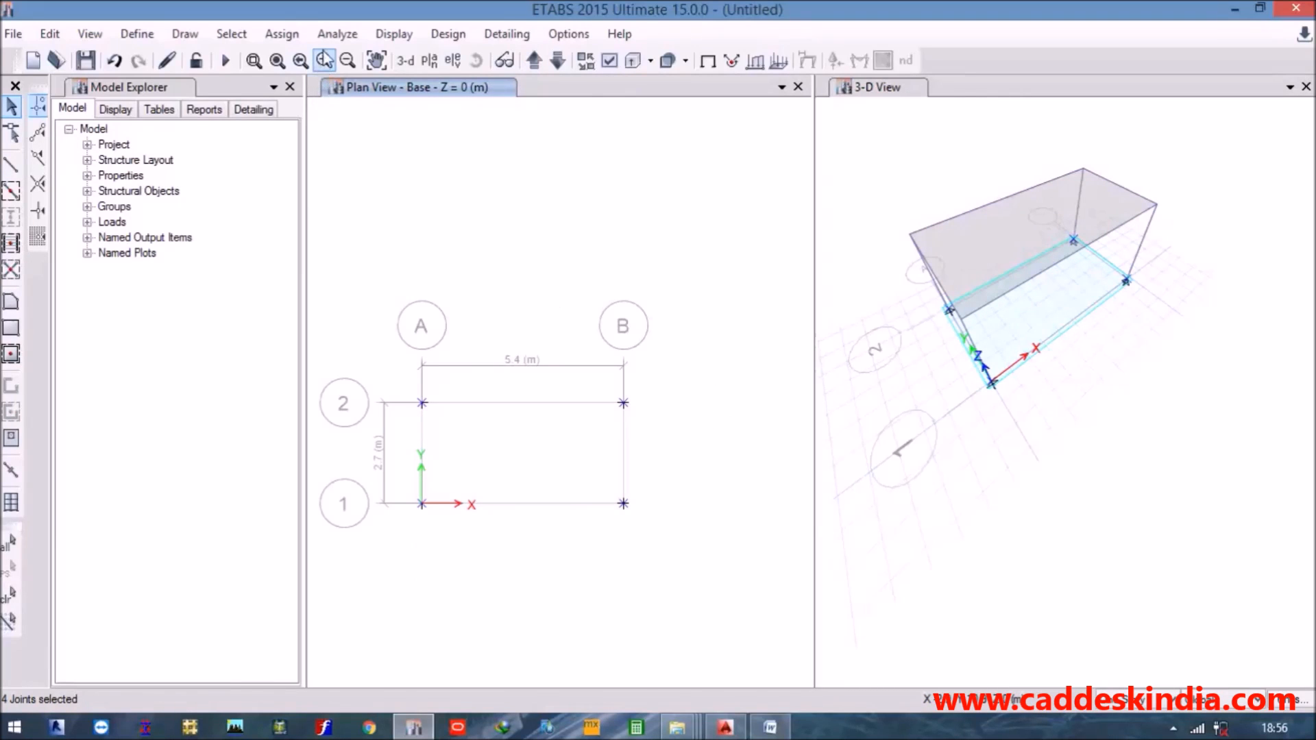
left_click(280, 35)
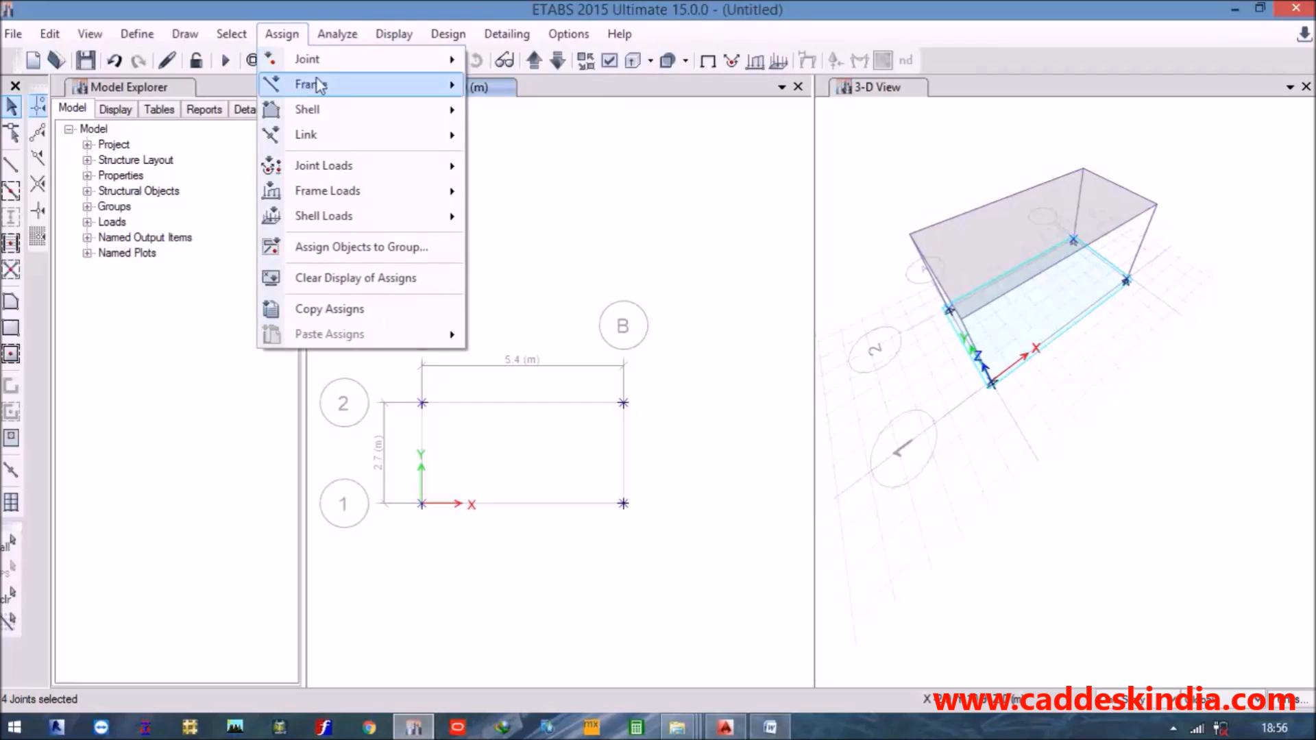
mouse_move(373, 65)
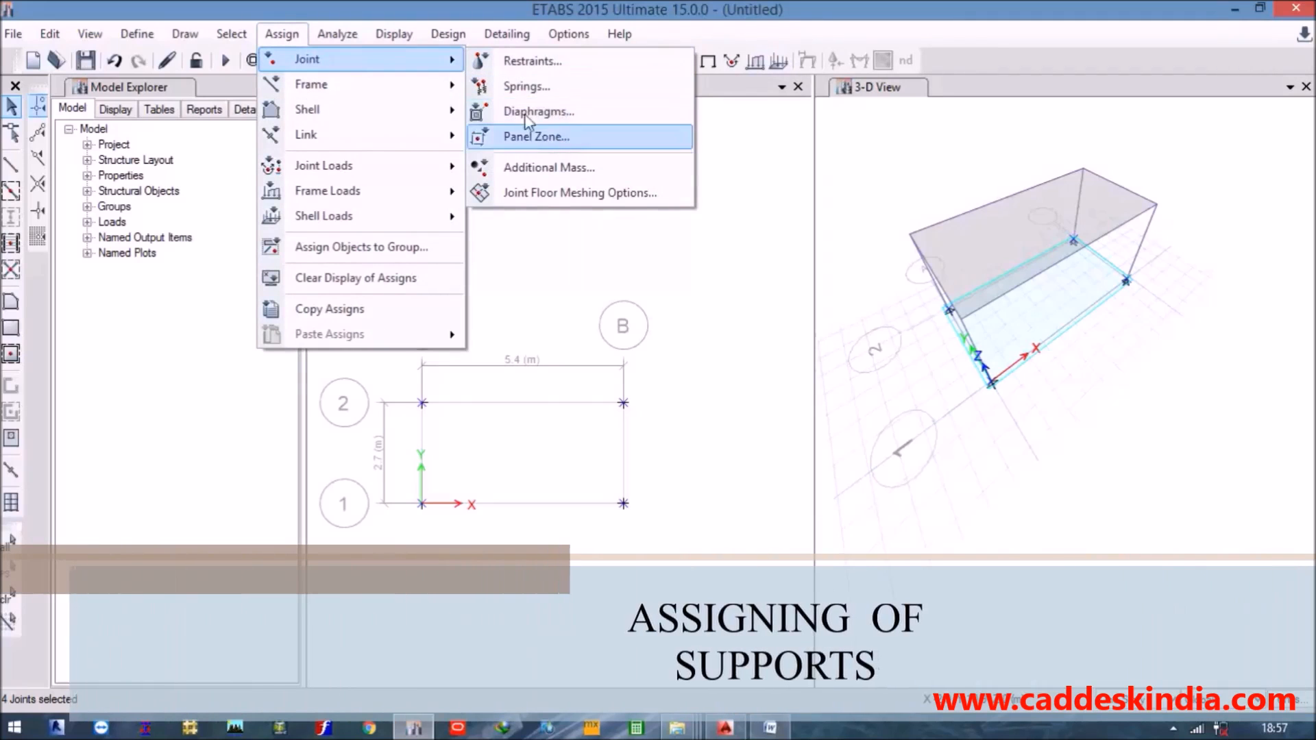
left_click(529, 61)
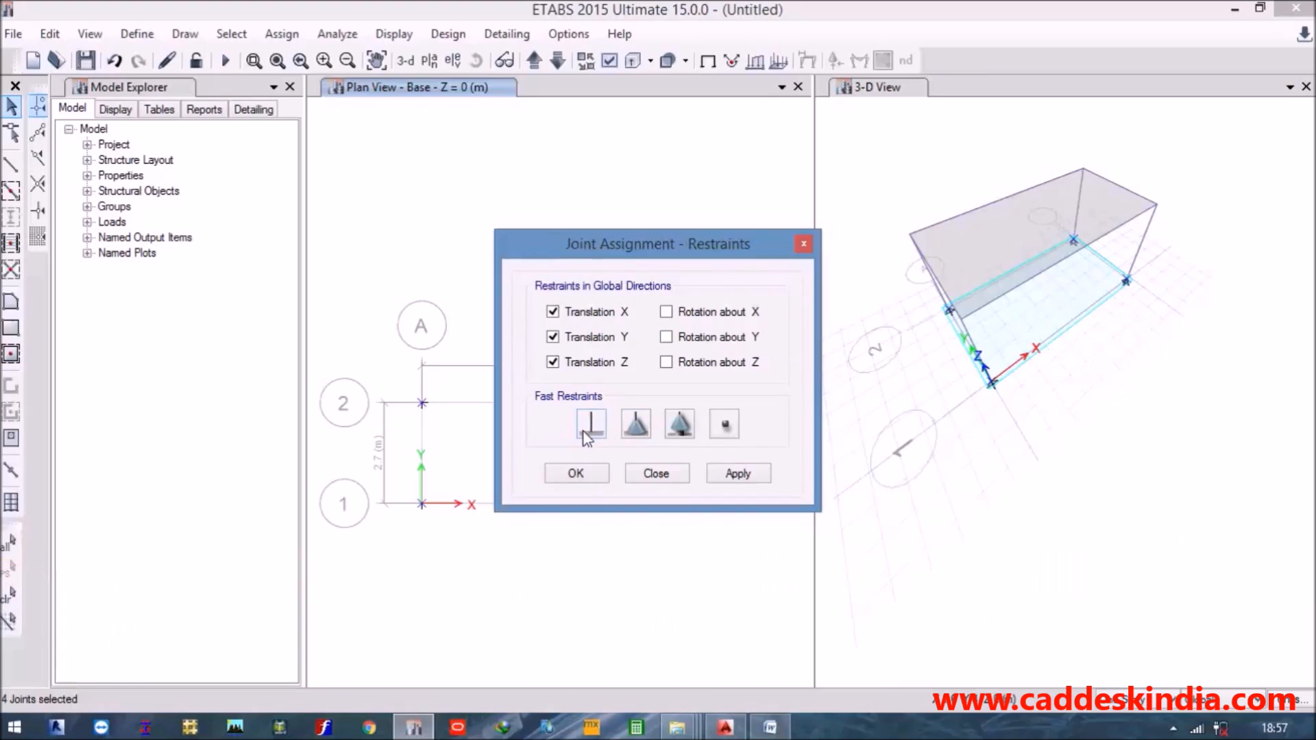
left_click(731, 477)
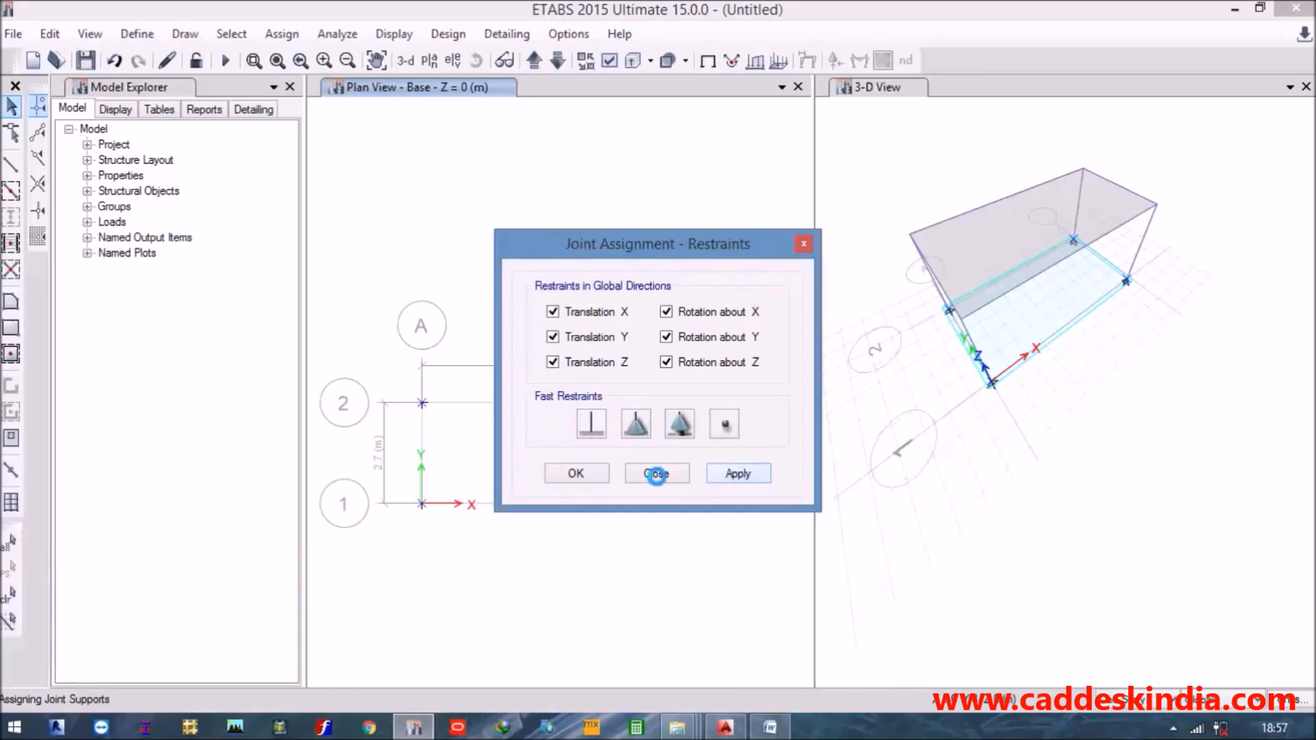
left_click(583, 479)
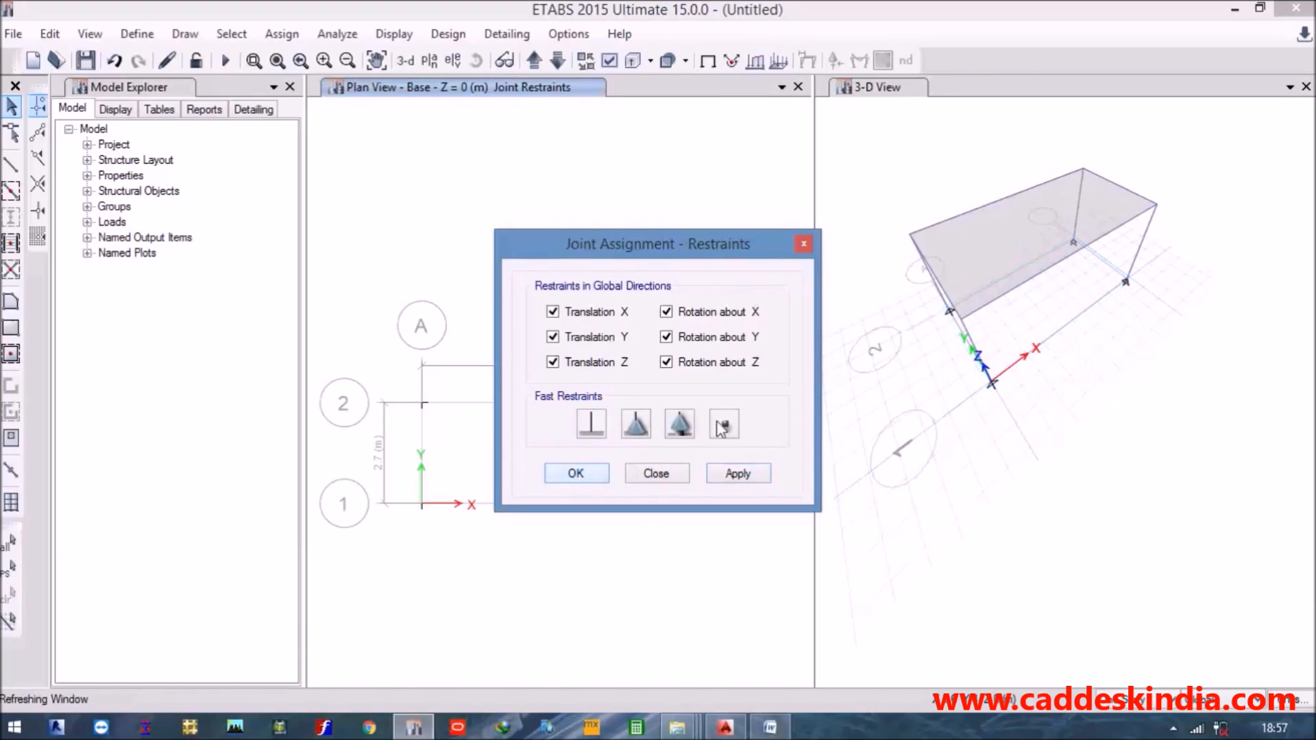
Examine the supports at the column bases in the 3-D view.
left_click(937, 363)
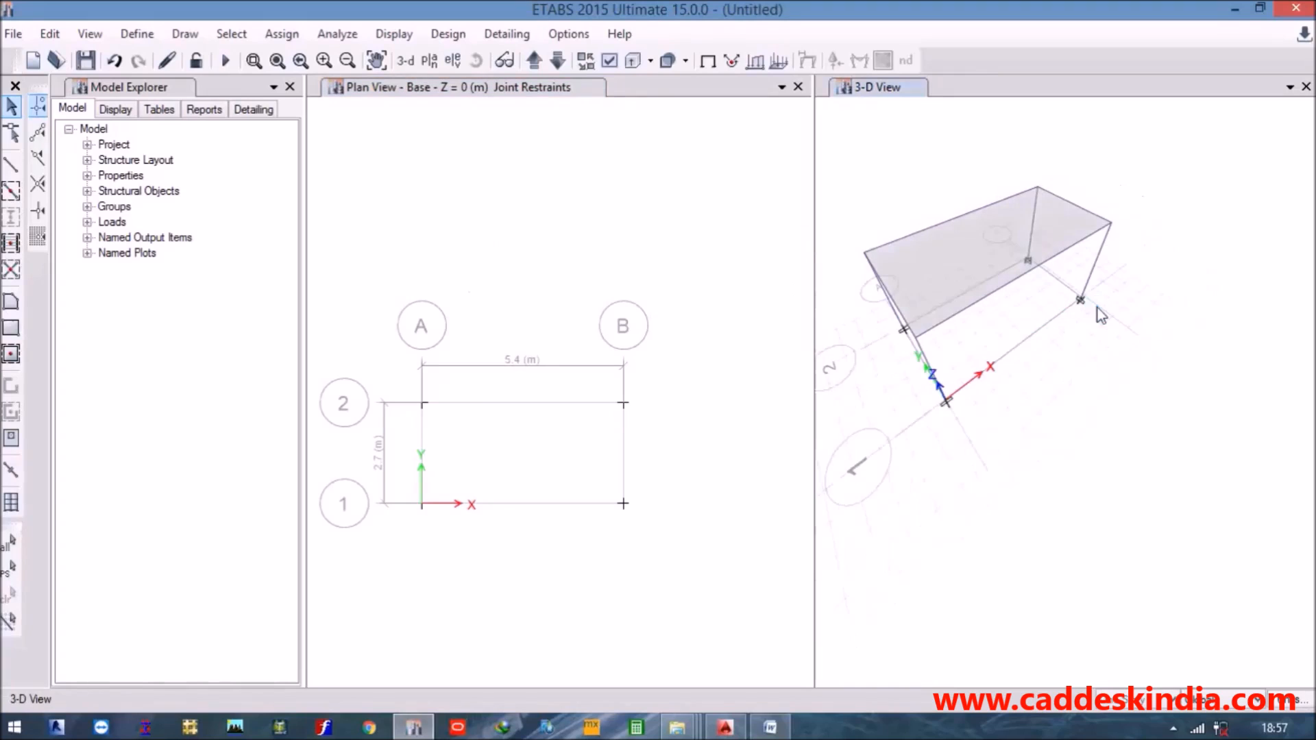
scroll(1100, 314, "up", 5)
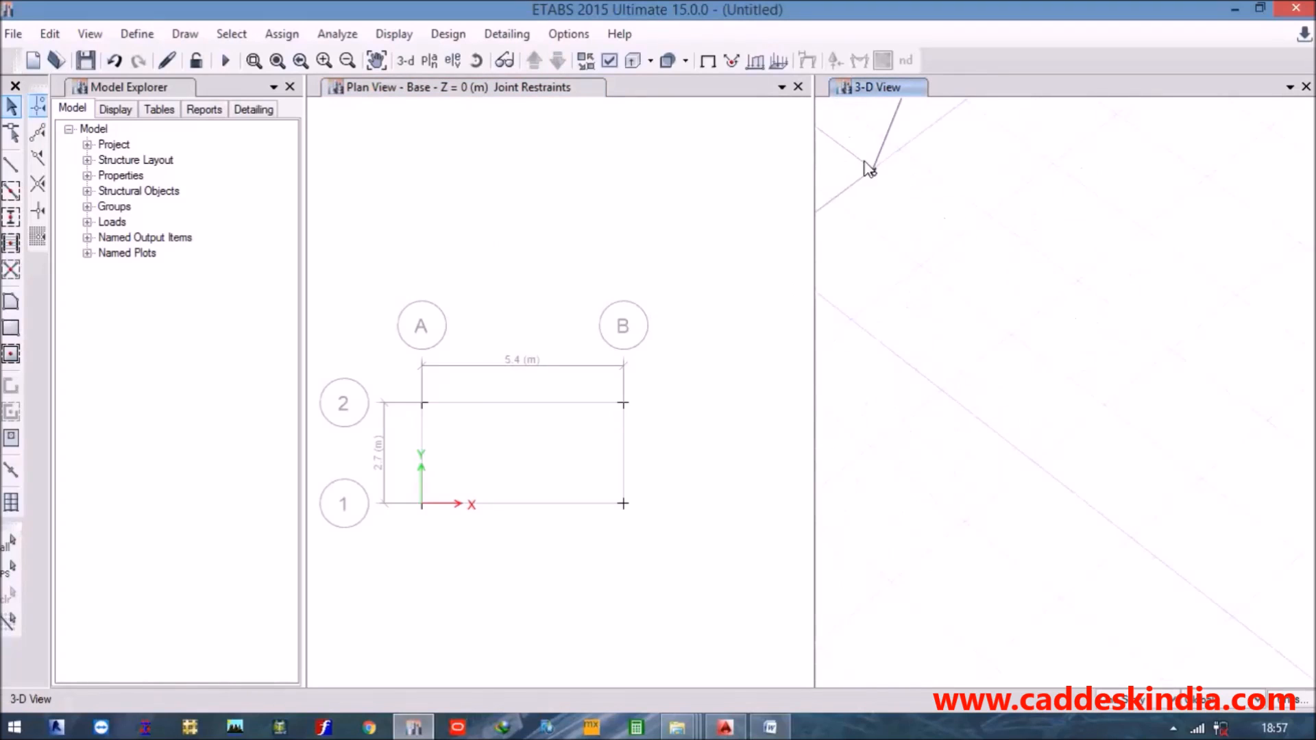
middle_click_drag(913, 196, 1069, 340)
scroll(1012, 304, "down", 3)
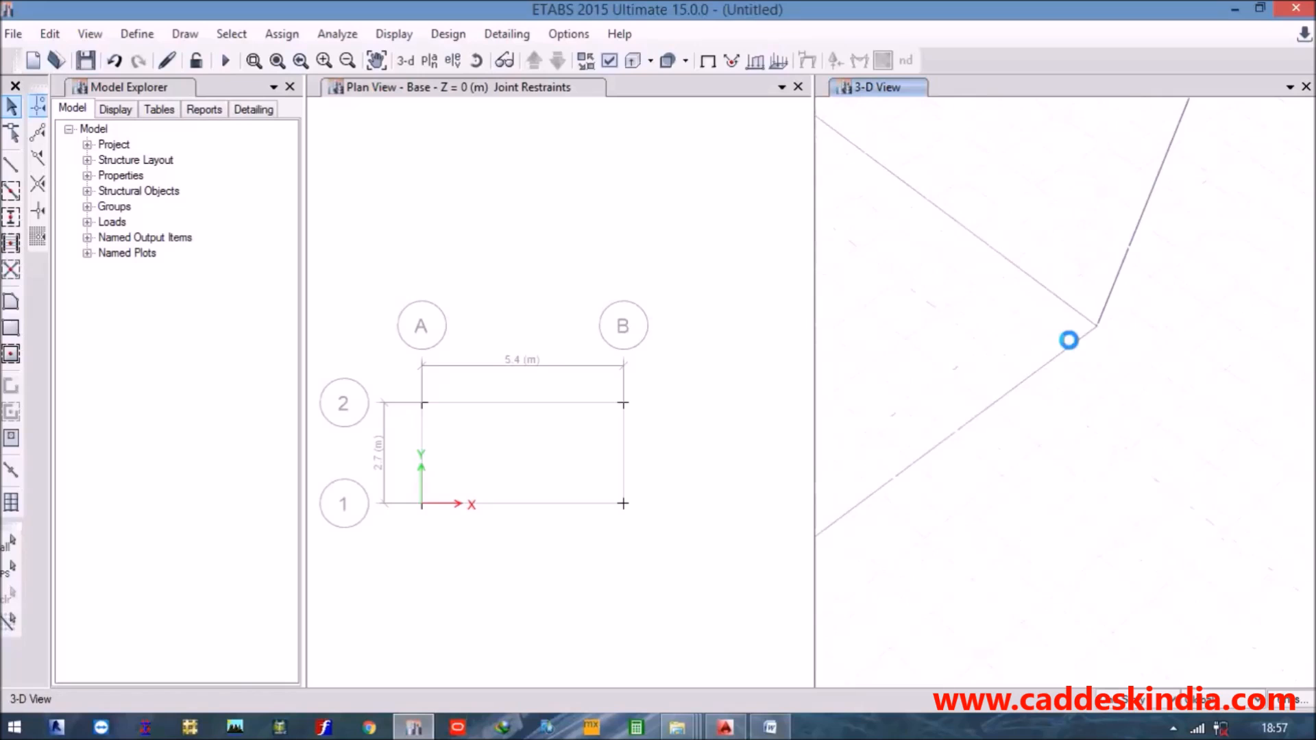
scroll(1044, 350, "down", 2)
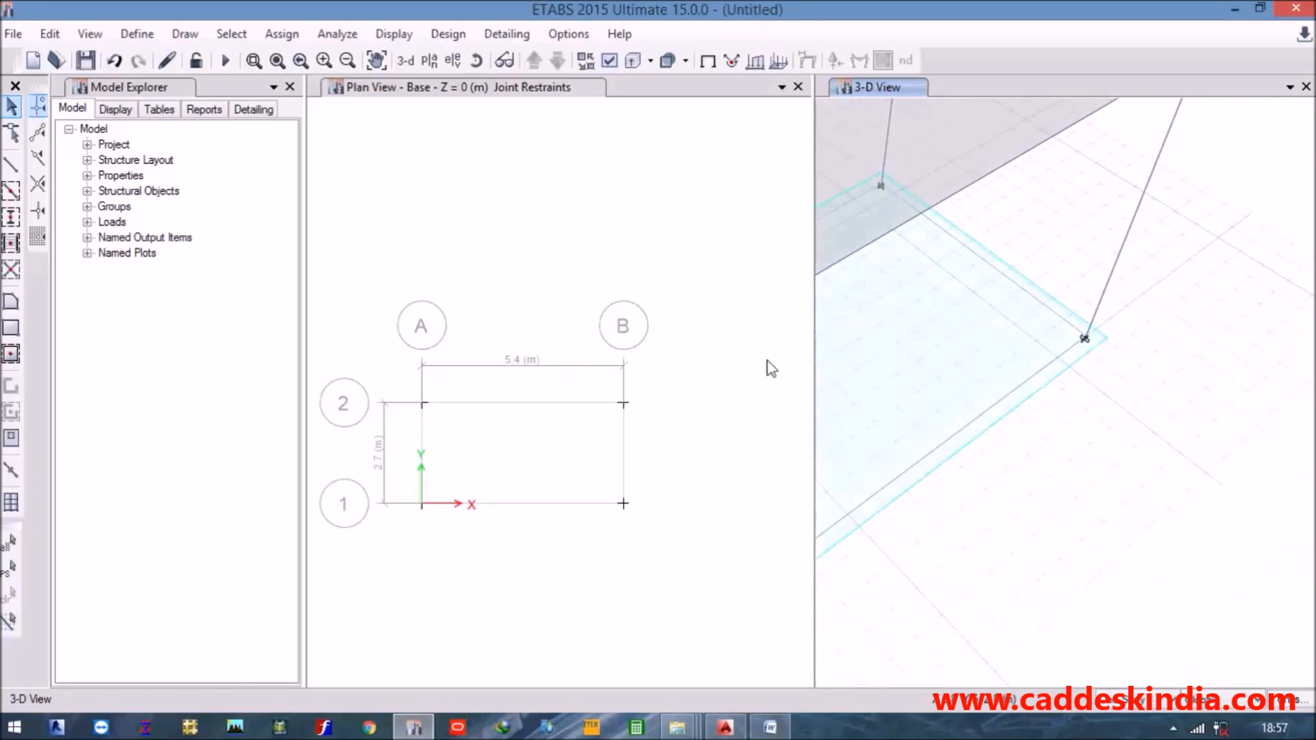
middle_click_drag(901, 310, 959, 374)
scroll(941, 347, "down", 3)
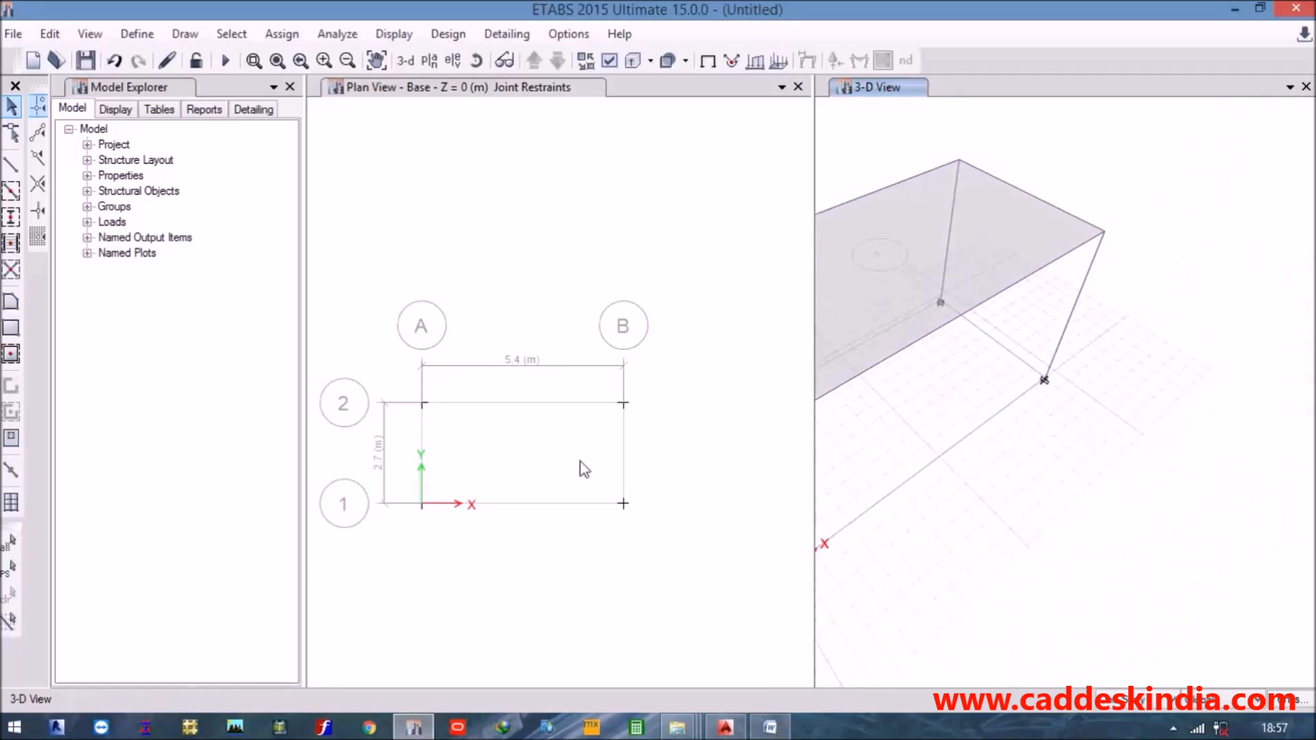
middle_click_drag(578, 459, 572, 391)
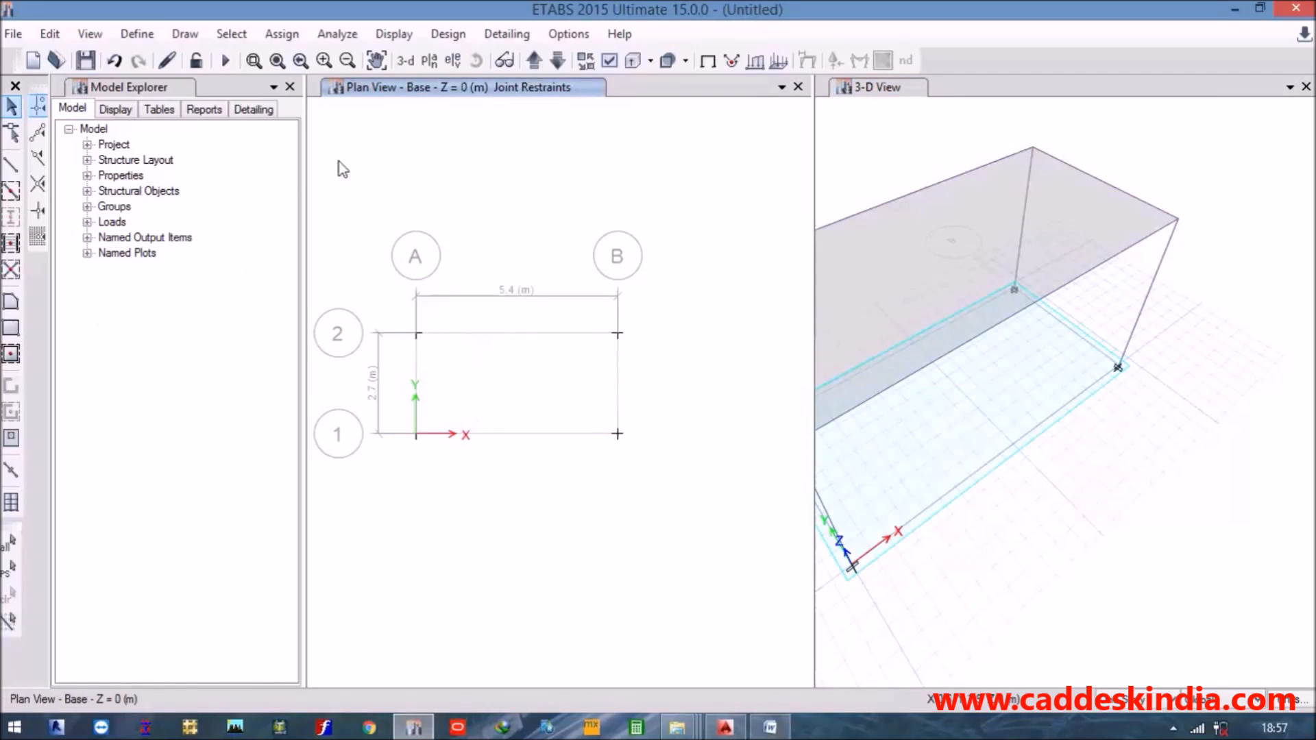
Switch the plan view to Story1 and review the Dead and Live load pattern definitions, keeping them as they are.
left_click(536, 66)
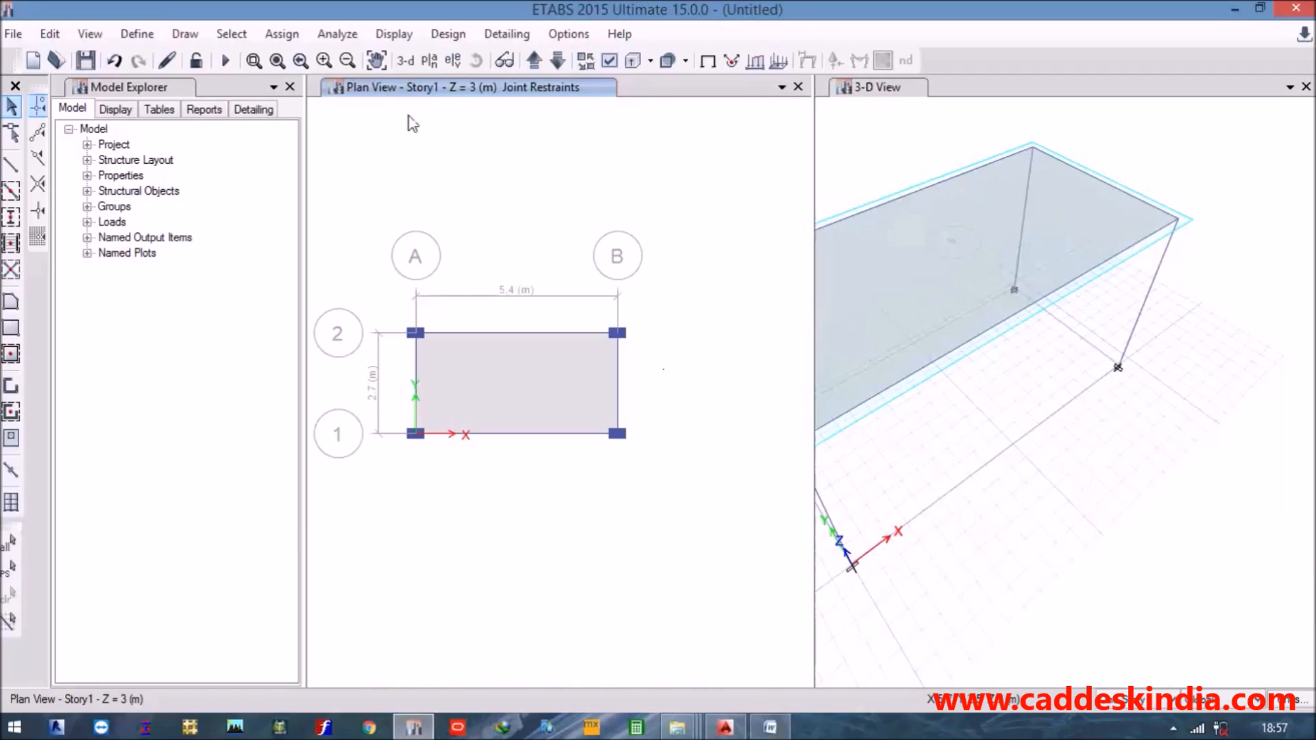
left_click(137, 33)
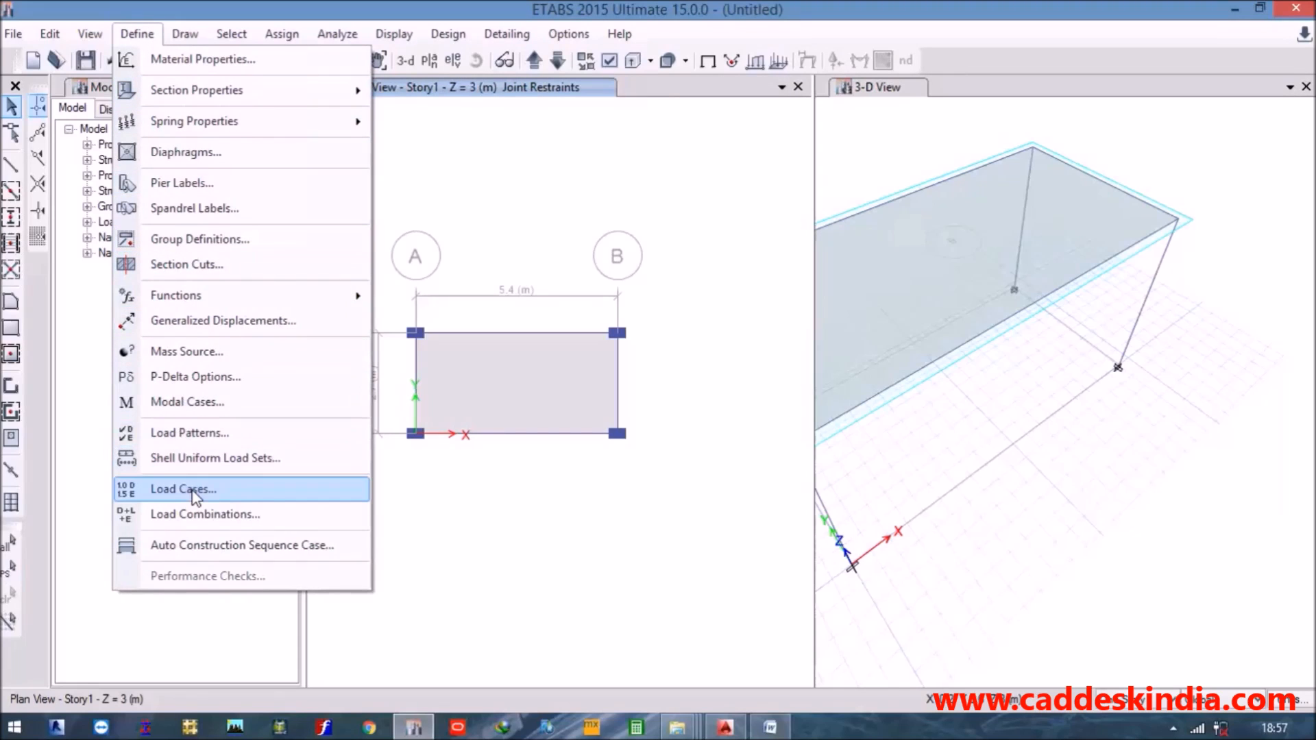
left_click(212, 434)
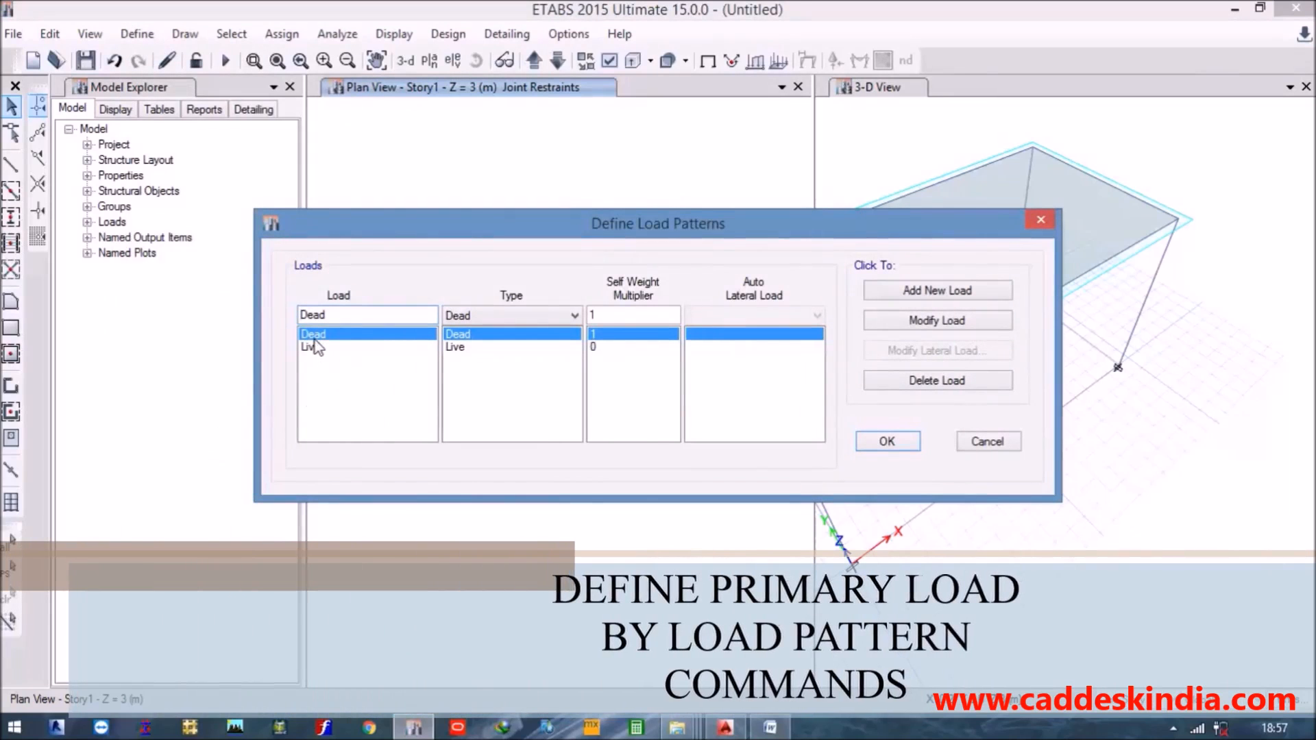
left_click(319, 348)
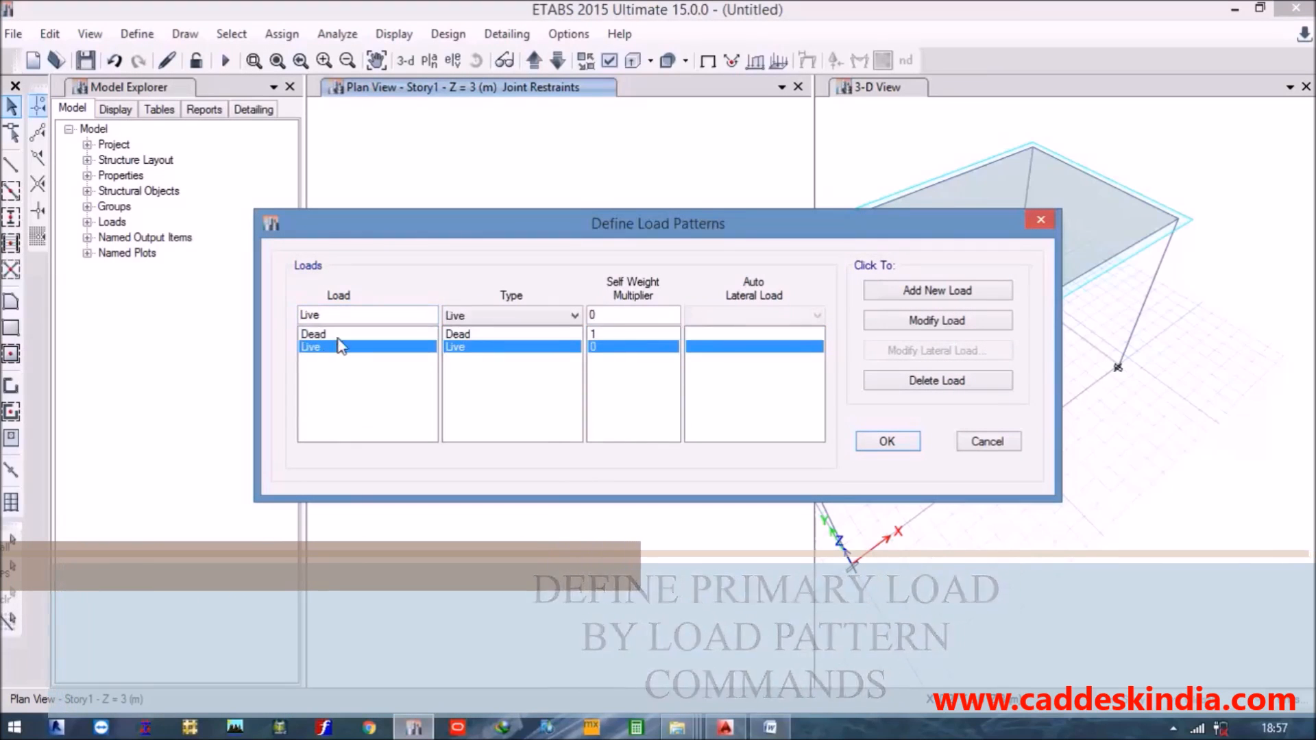
left_click(337, 336)
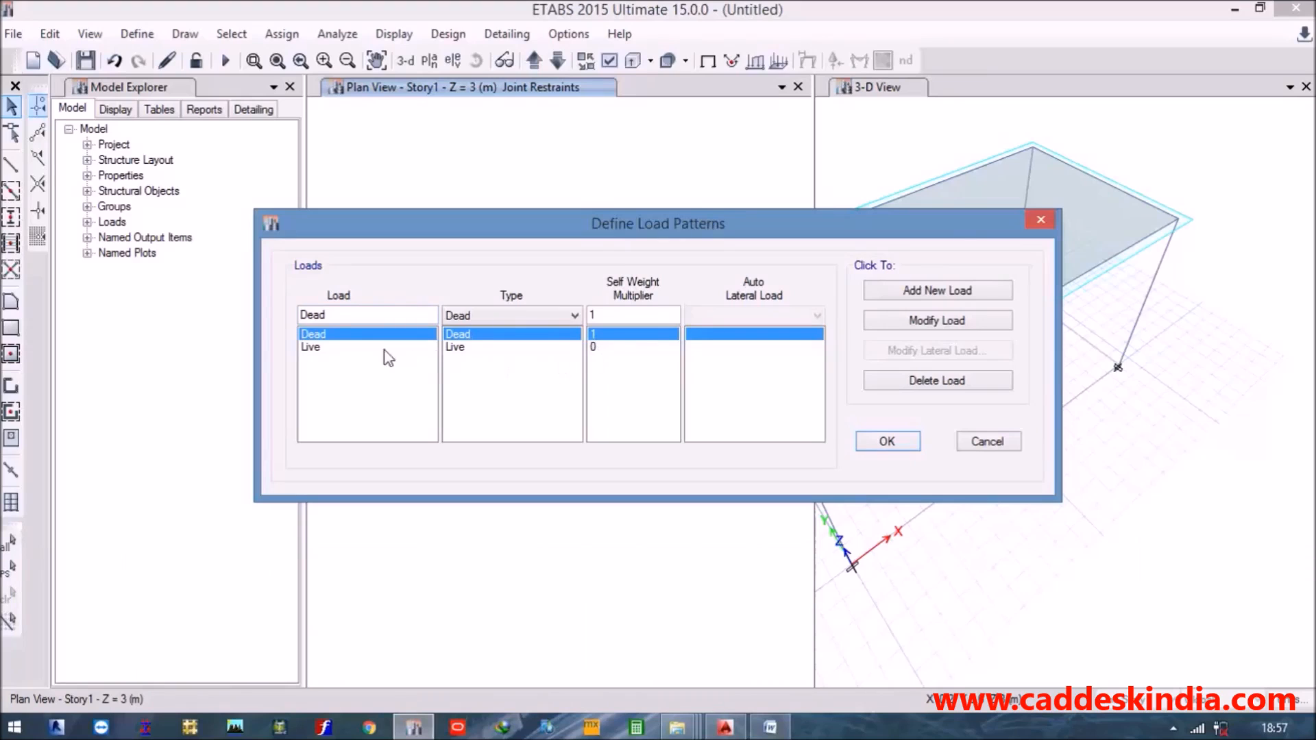
left_click(887, 441)
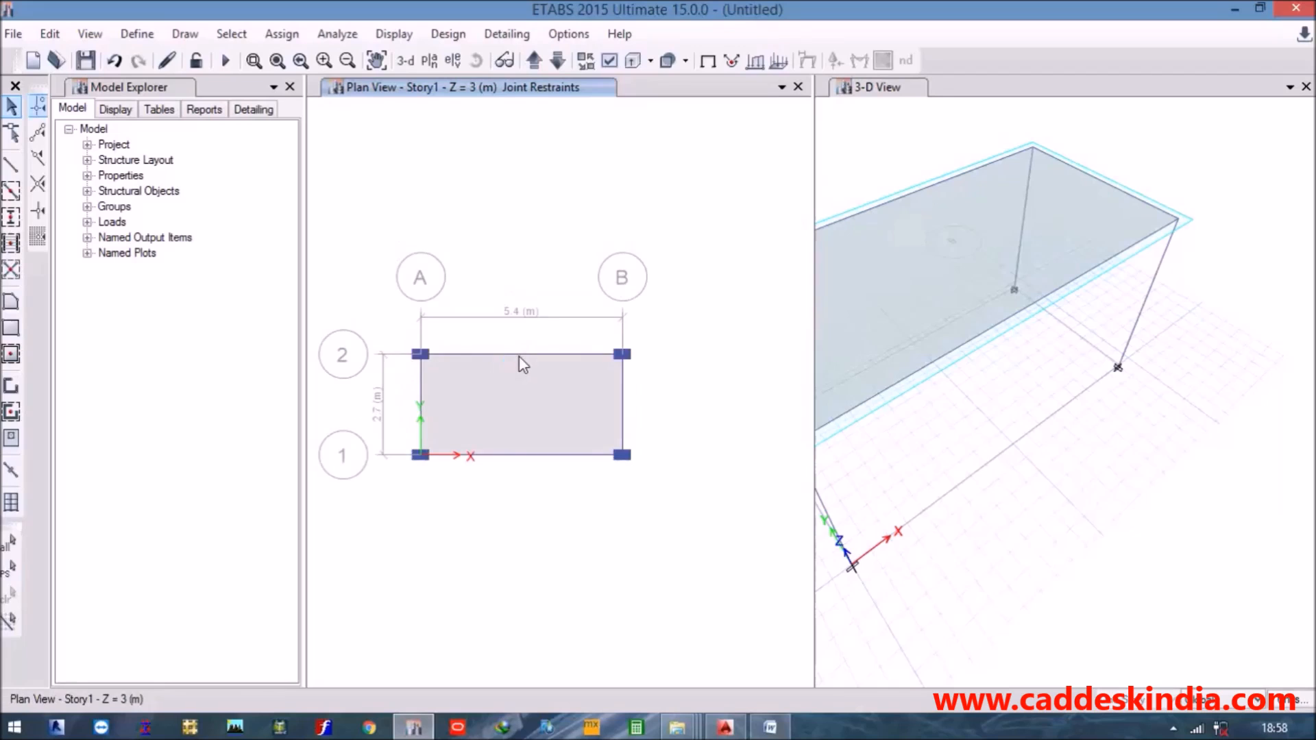
scroll(520, 356, "up", 3)
scroll(511, 365, "down", 3)
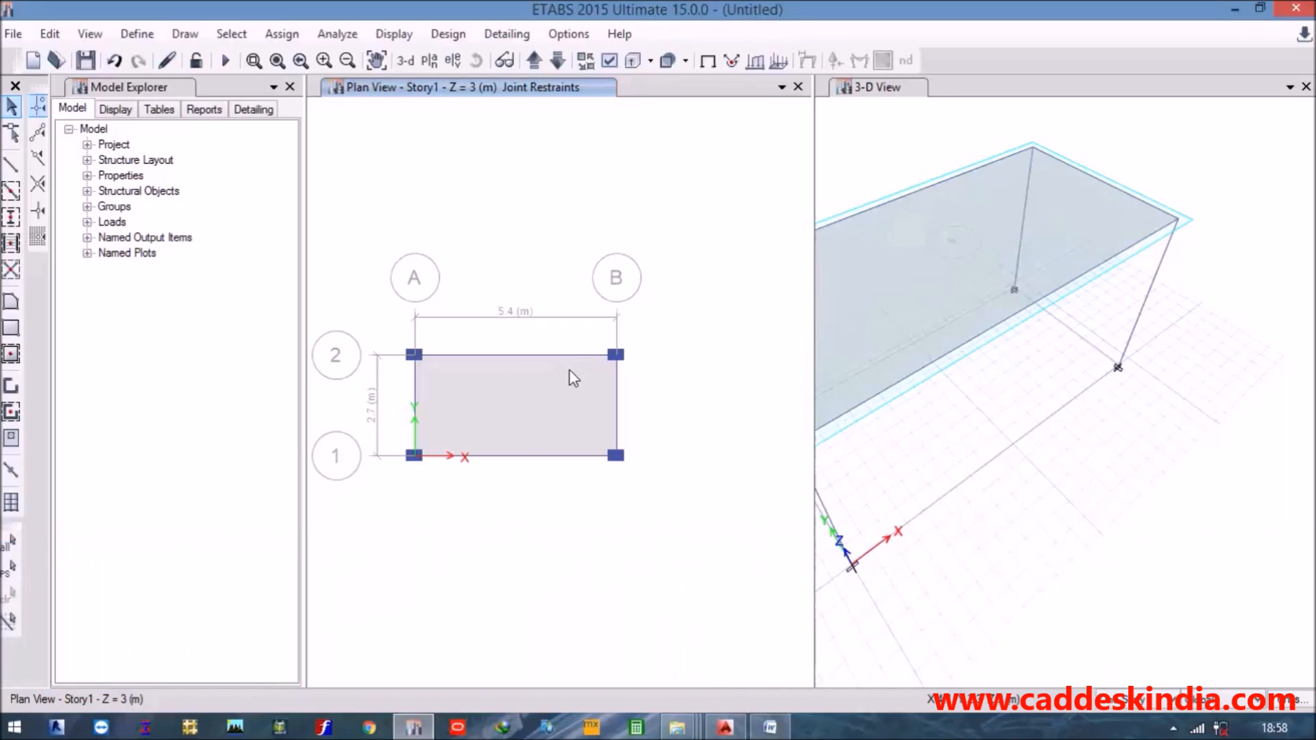
key("super+e")
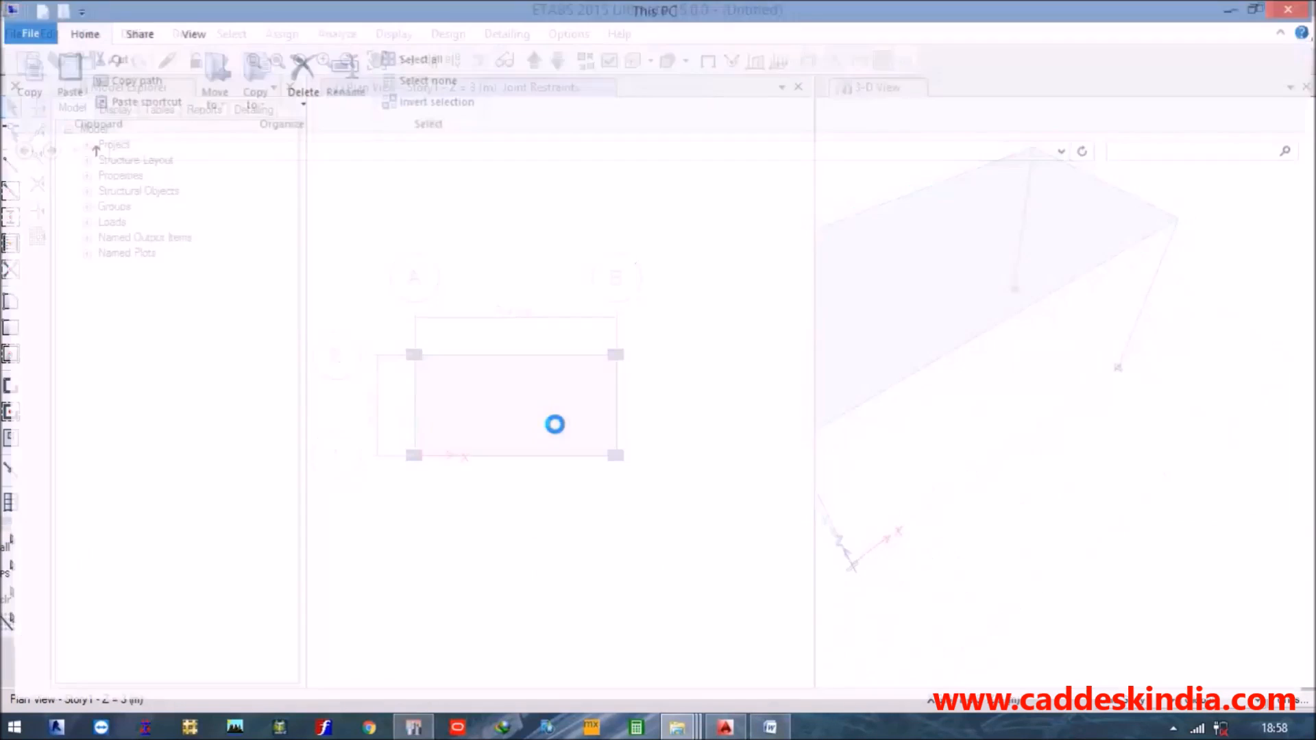
left_click(1298, 8)
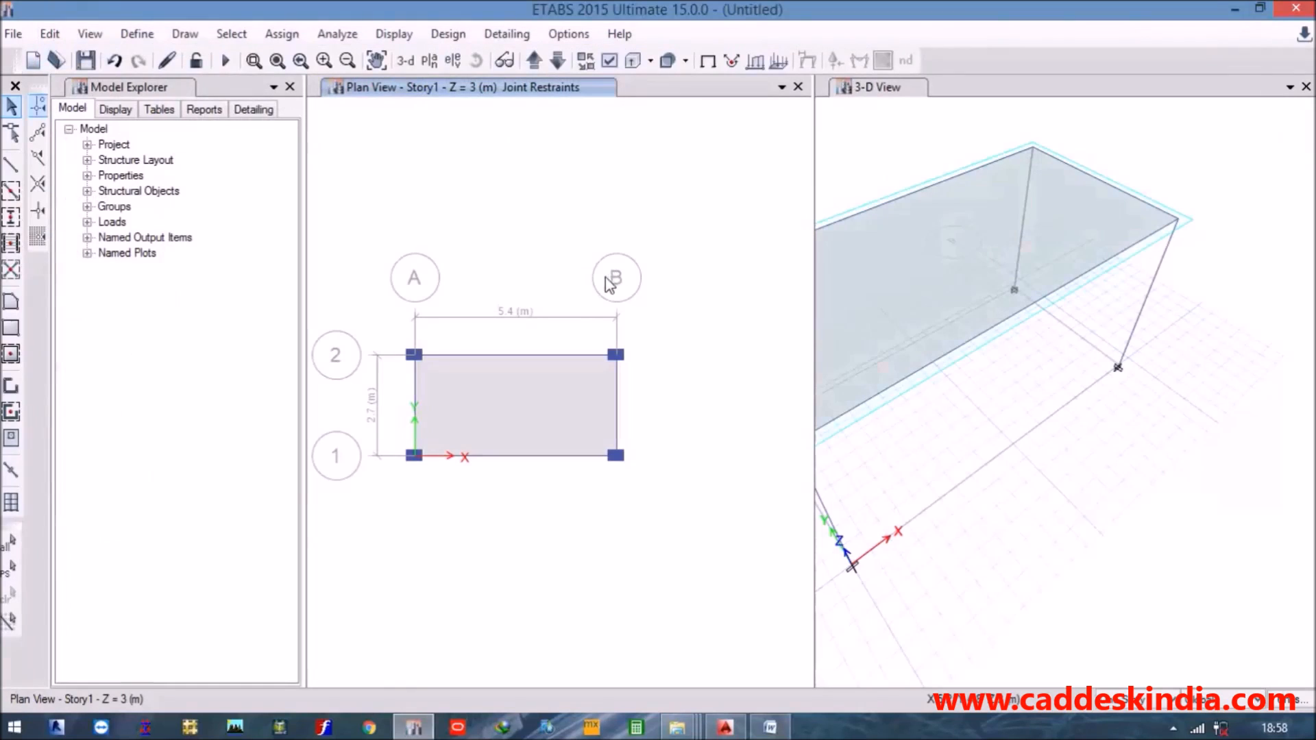
key("super+r")
left_click(221, 671)
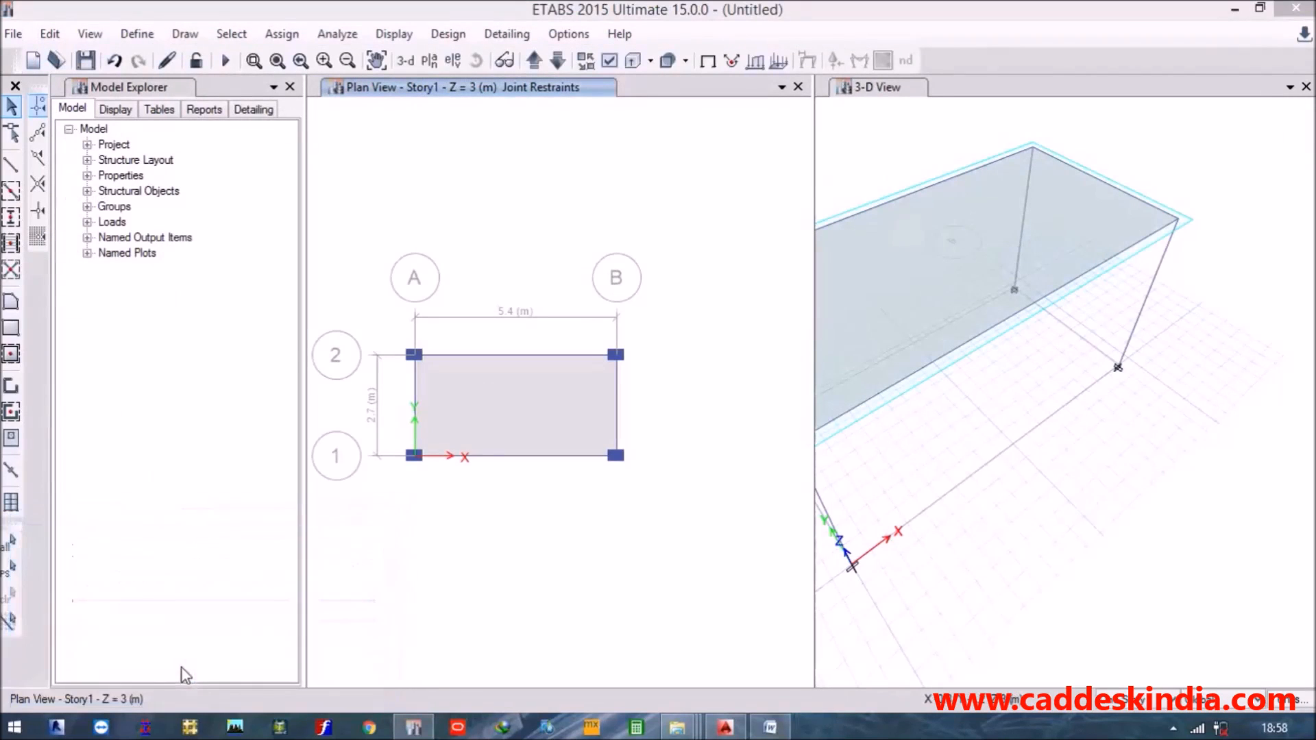
Launch Excel and enter "SUPPOSE I HAVE 3 M HEIGHT OF WALL AND CALCULATE LOAD OF WALL" in cell E5 of the blank workbook.
key("super+r")
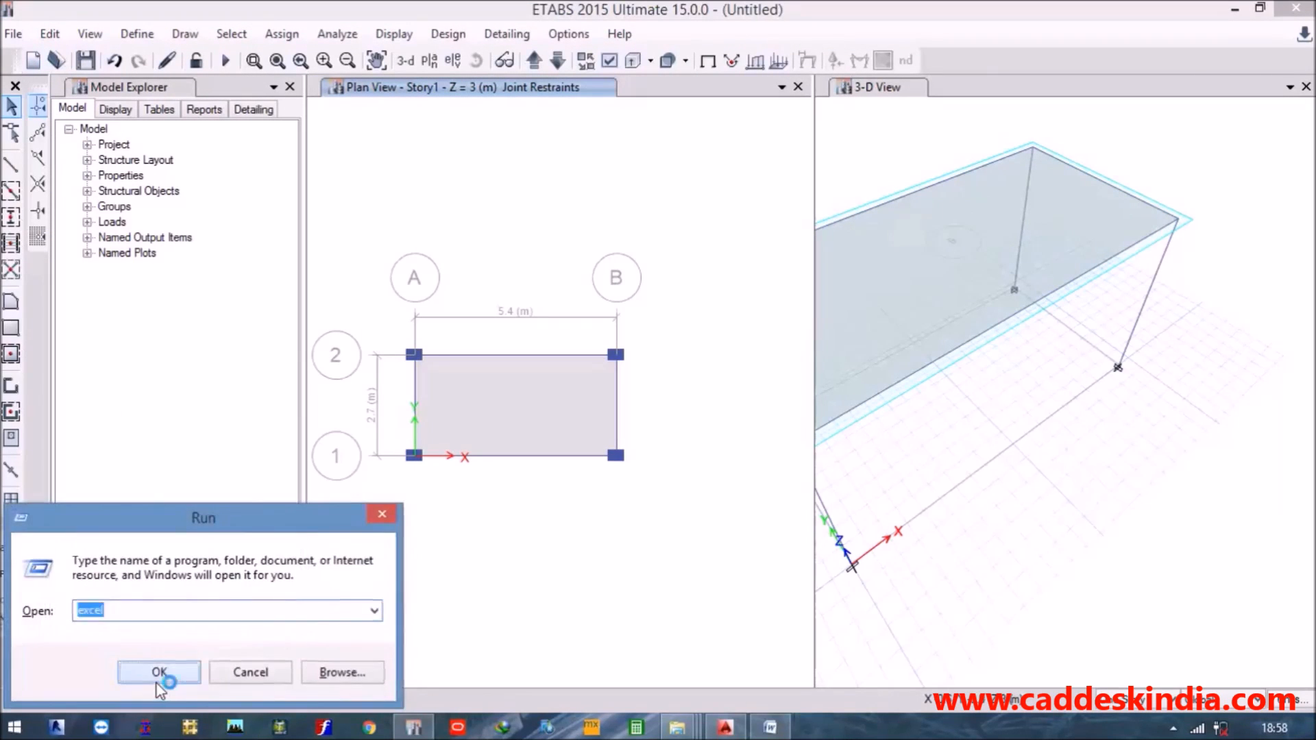
left_click(168, 672)
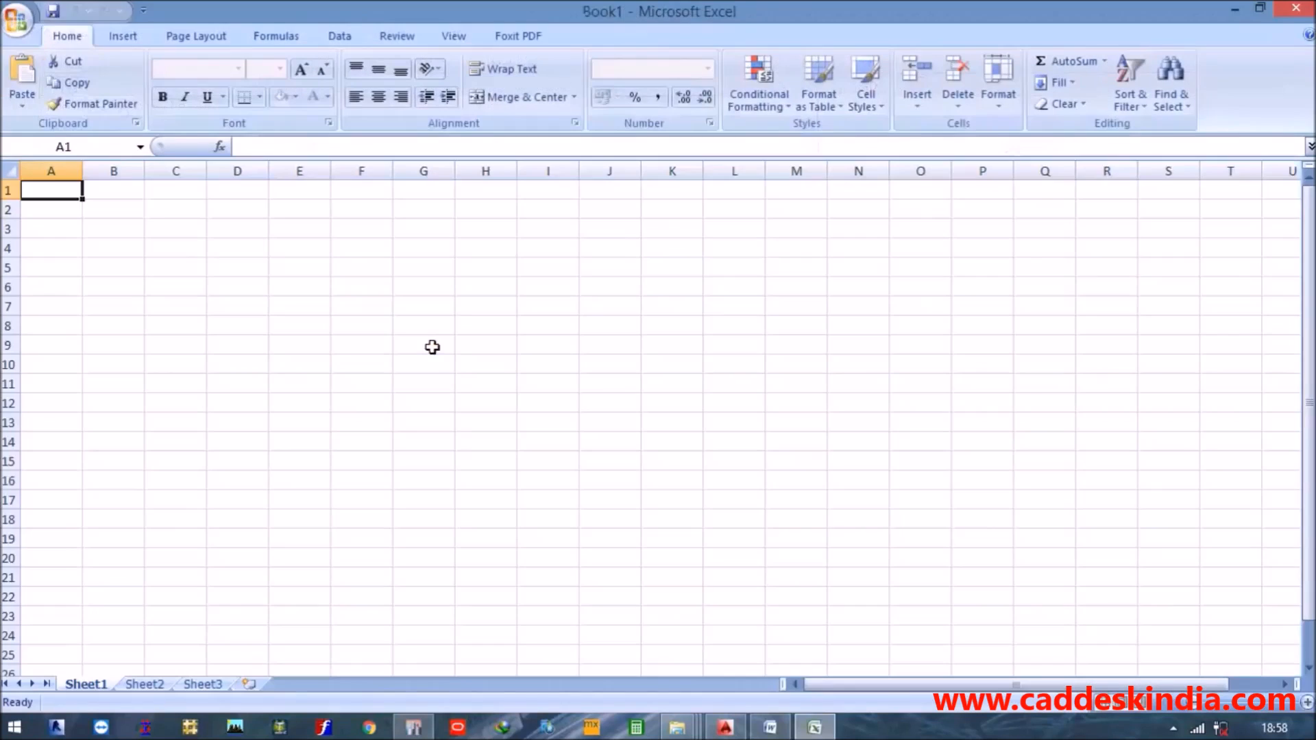
left_click(352, 297)
left_click(309, 271)
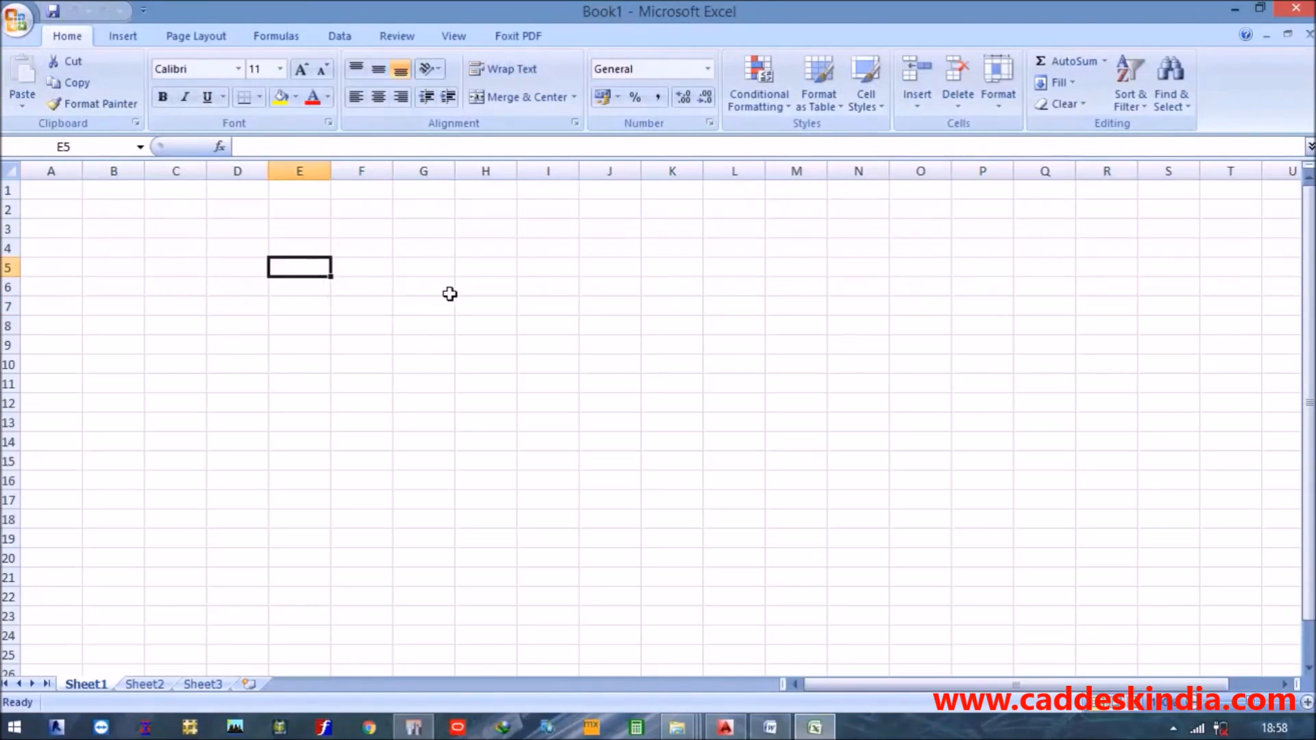
type("SUPPO")
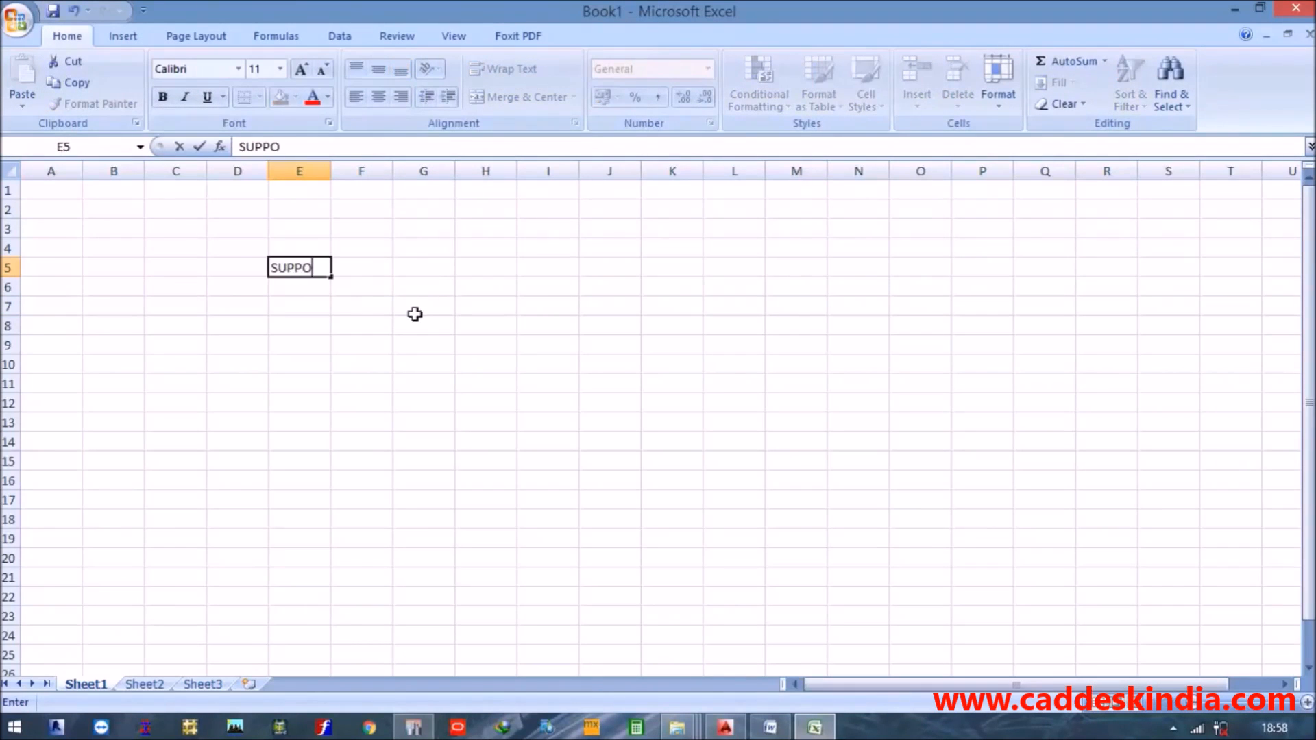
type("SE IN")
key("BackSpace")
type("HAVE")
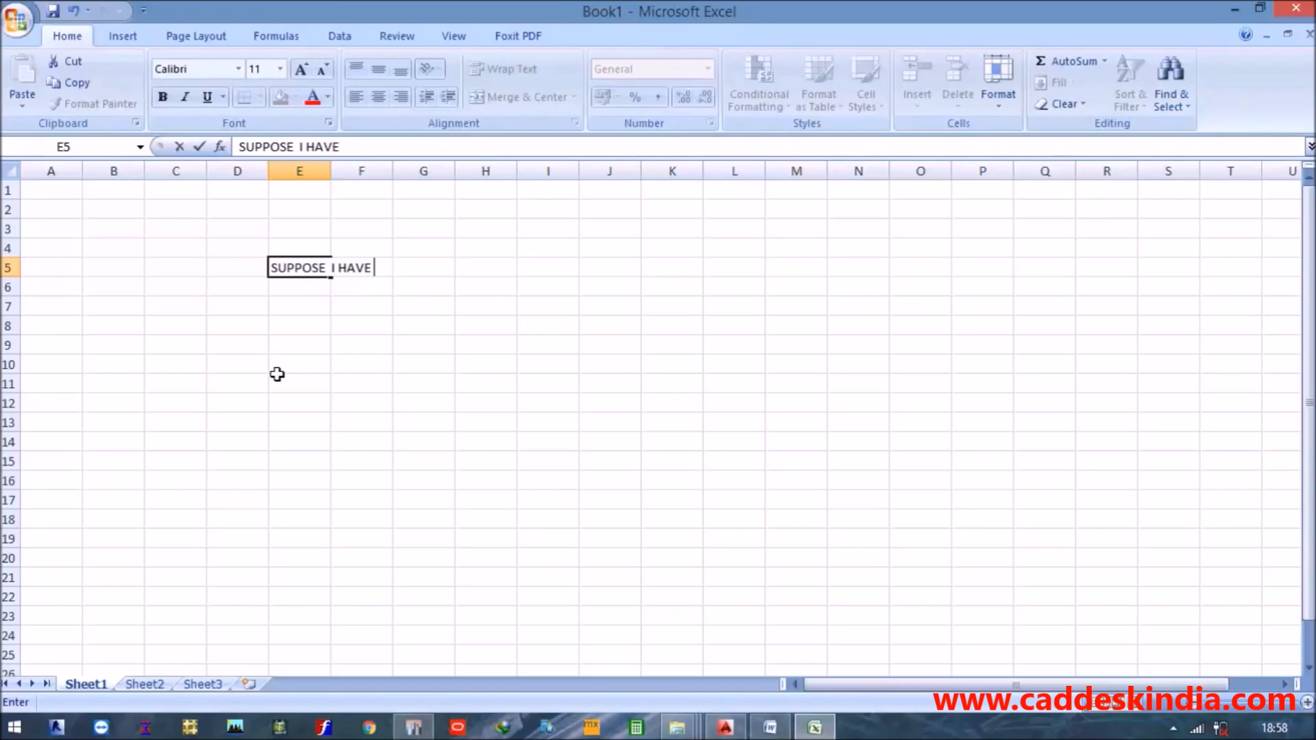
type(" 3 LM HER")
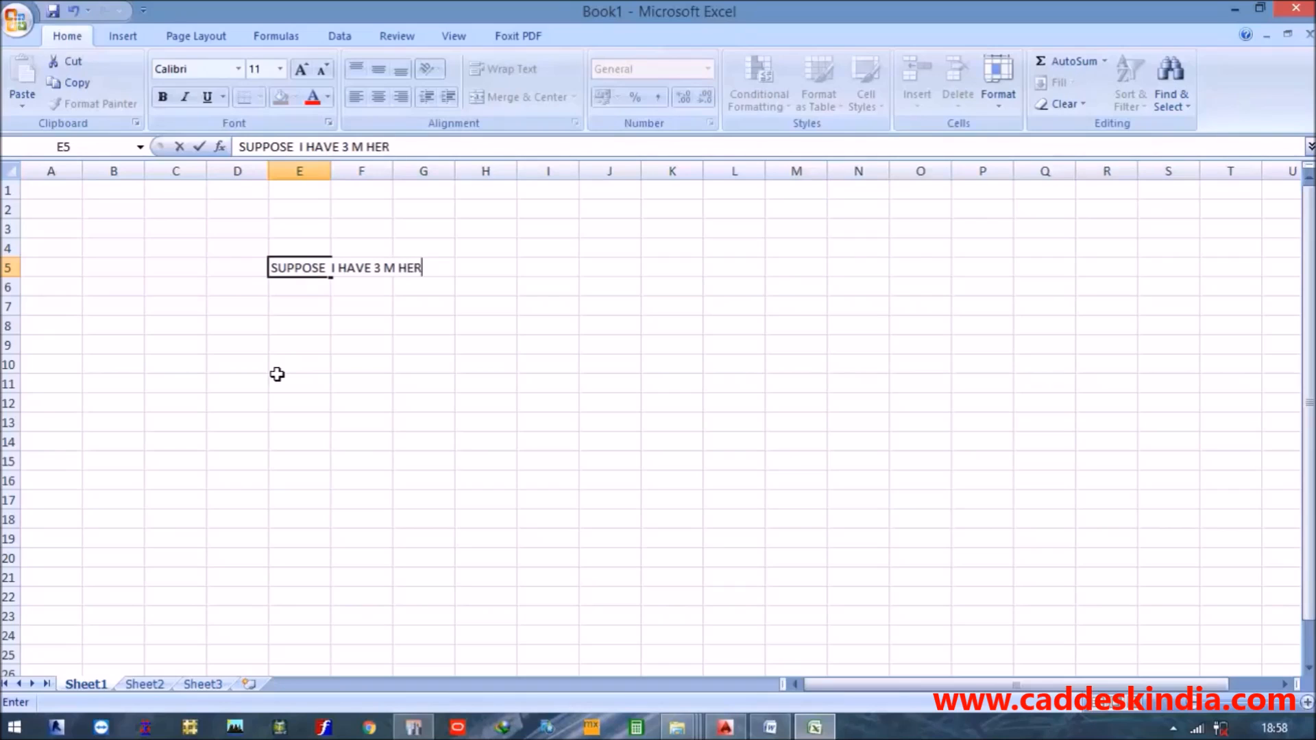
type("GHT OF WALL AND CJ")
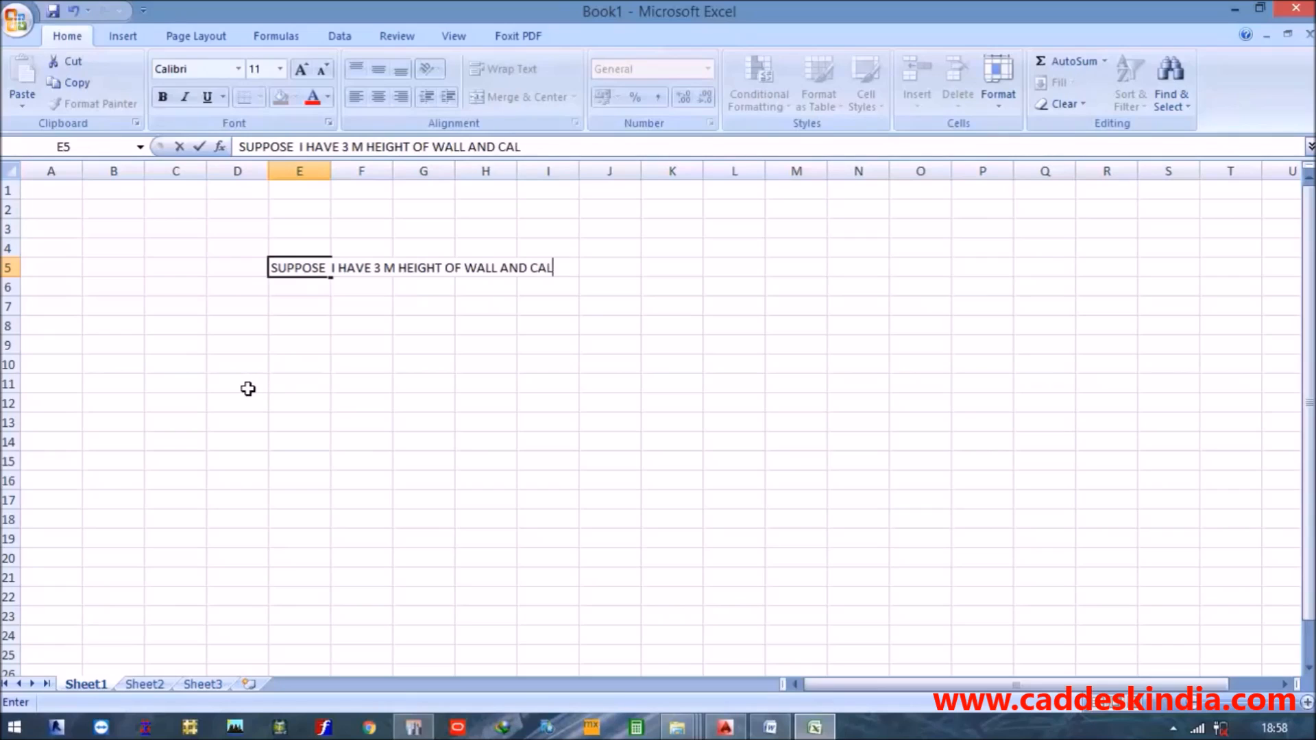
key("BackSpace")
type("LATE LOA")
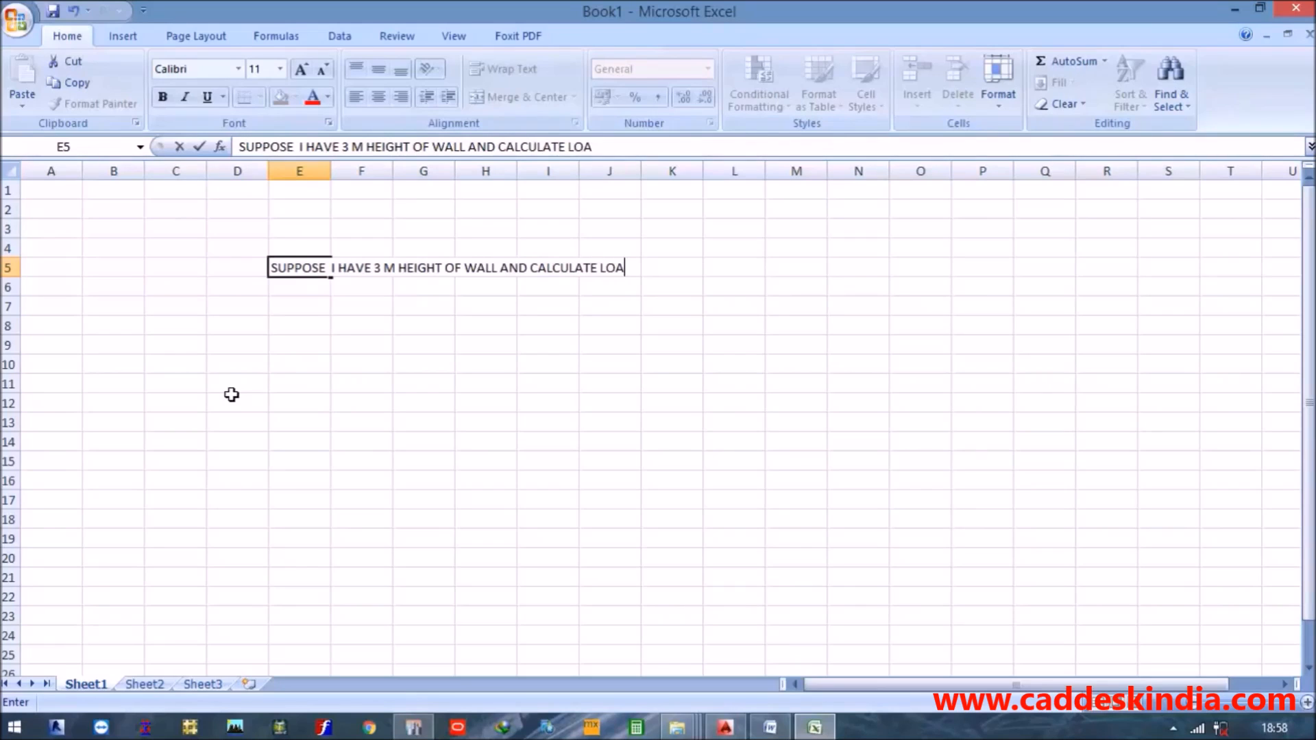
type("D OF WALL")
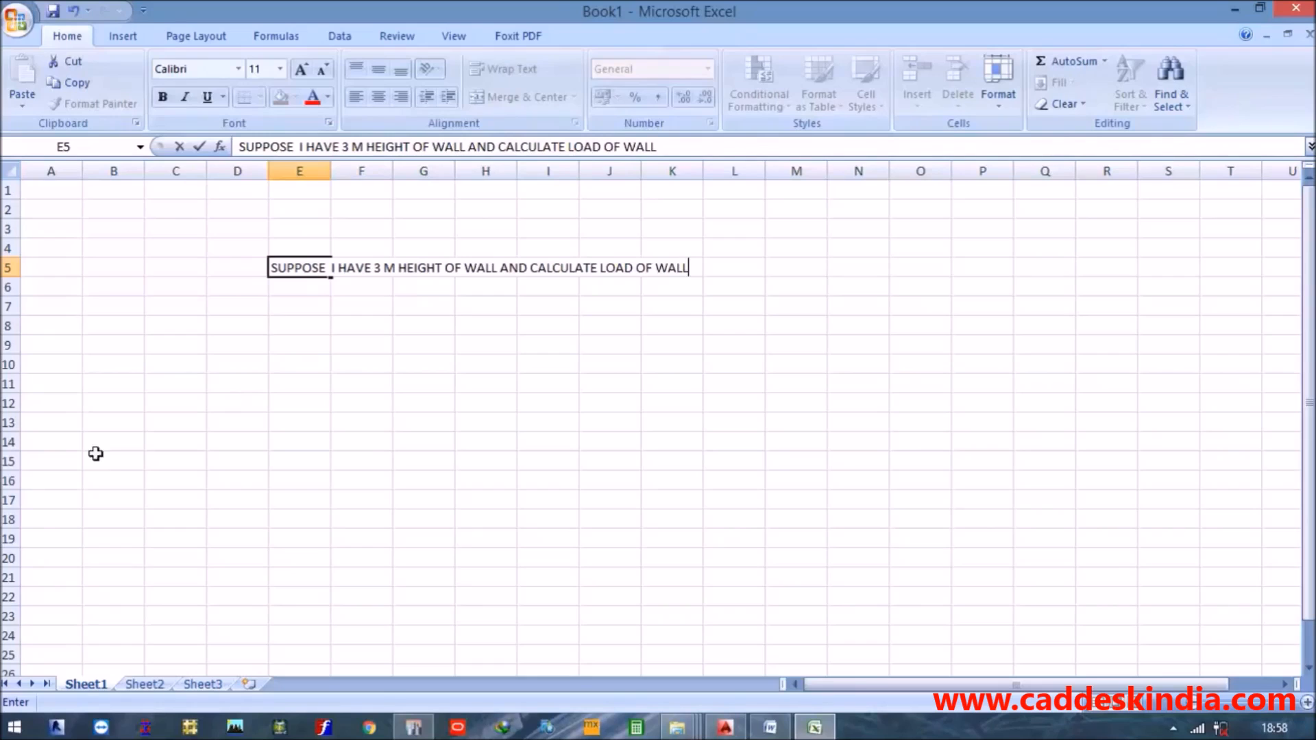
Add the headings LENGTH in cell E7, WIDTH in G7 and HEIGHT in I7 for the wall load calculation.
left_click(309, 313)
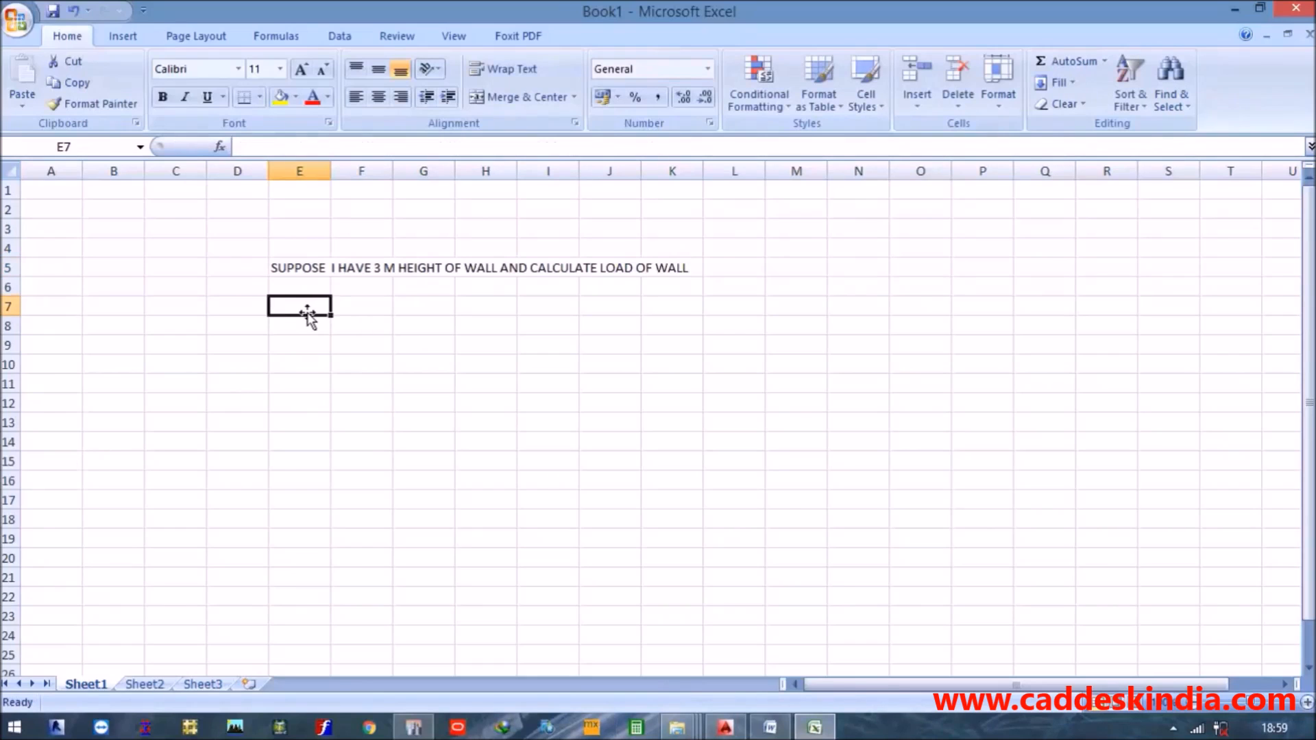
type("LENT")
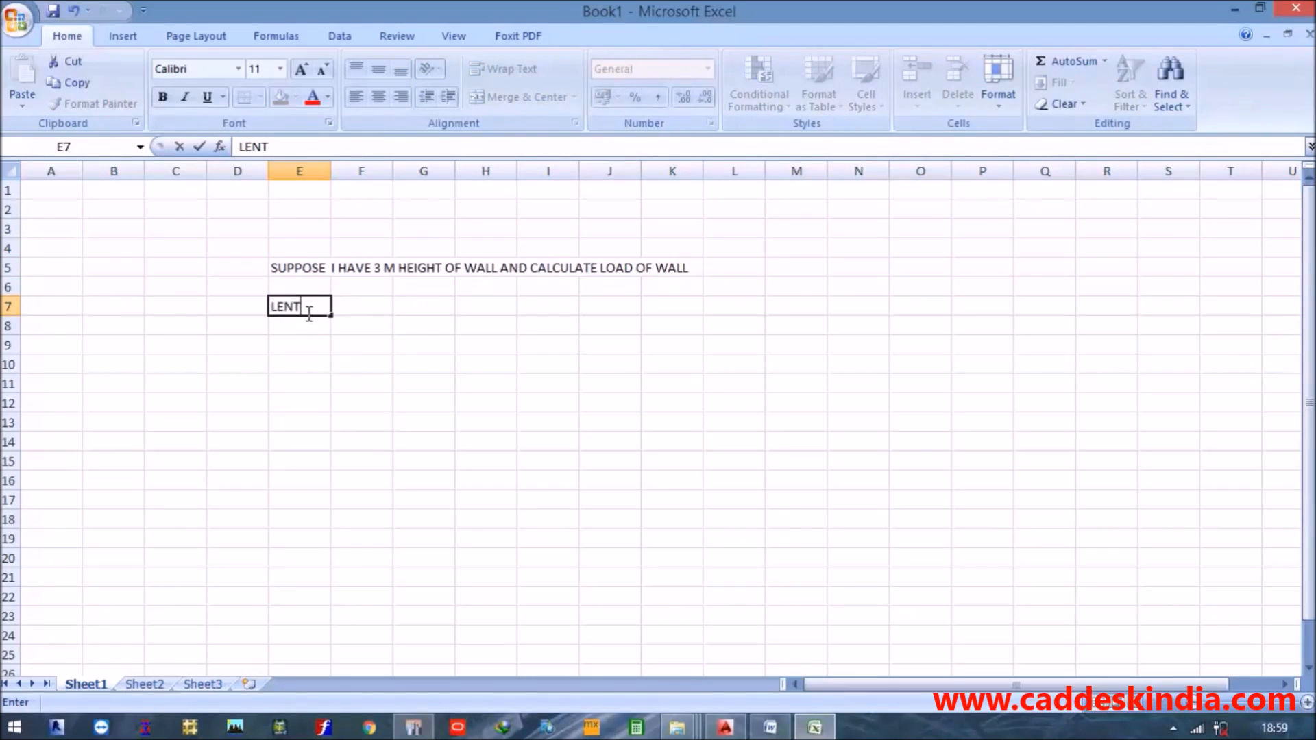
key("BackSpace")
left_click(442, 306)
type("WIDTH")
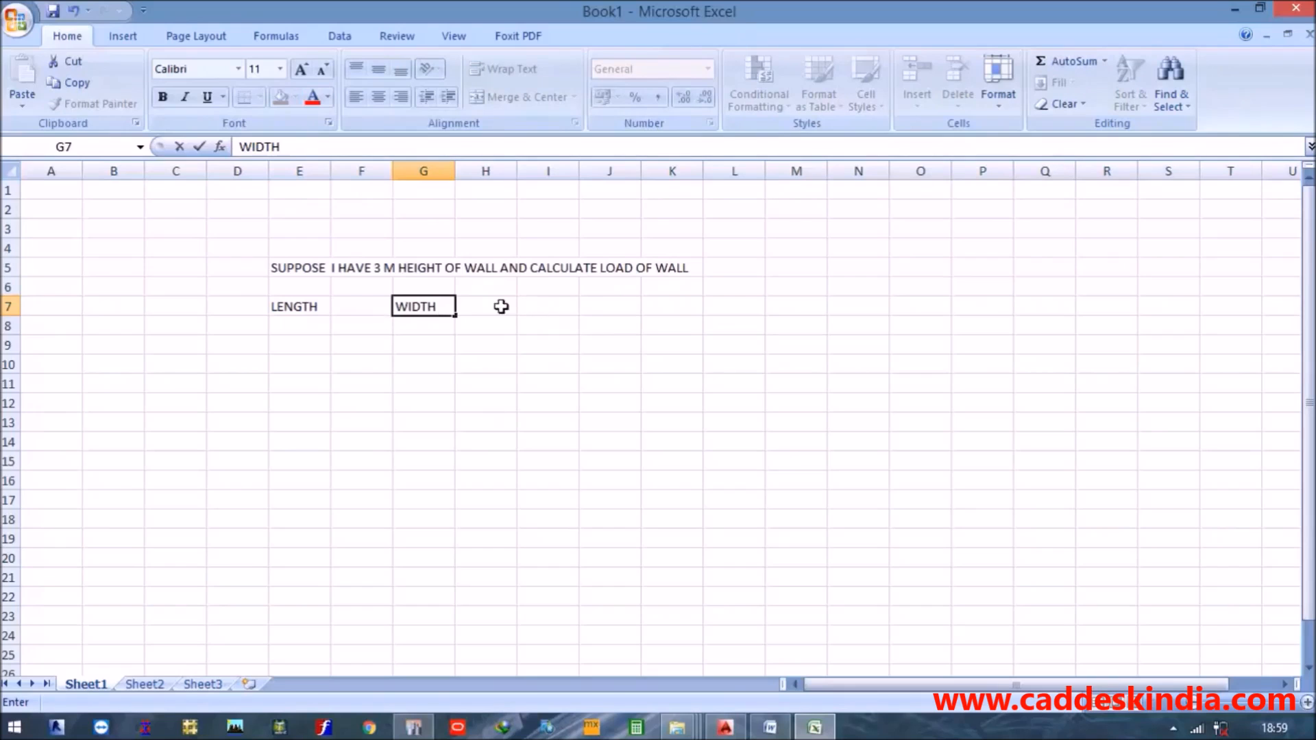
left_click(538, 306)
type("HEIGHT")
left_click(648, 281)
left_click(614, 364)
left_click(297, 347)
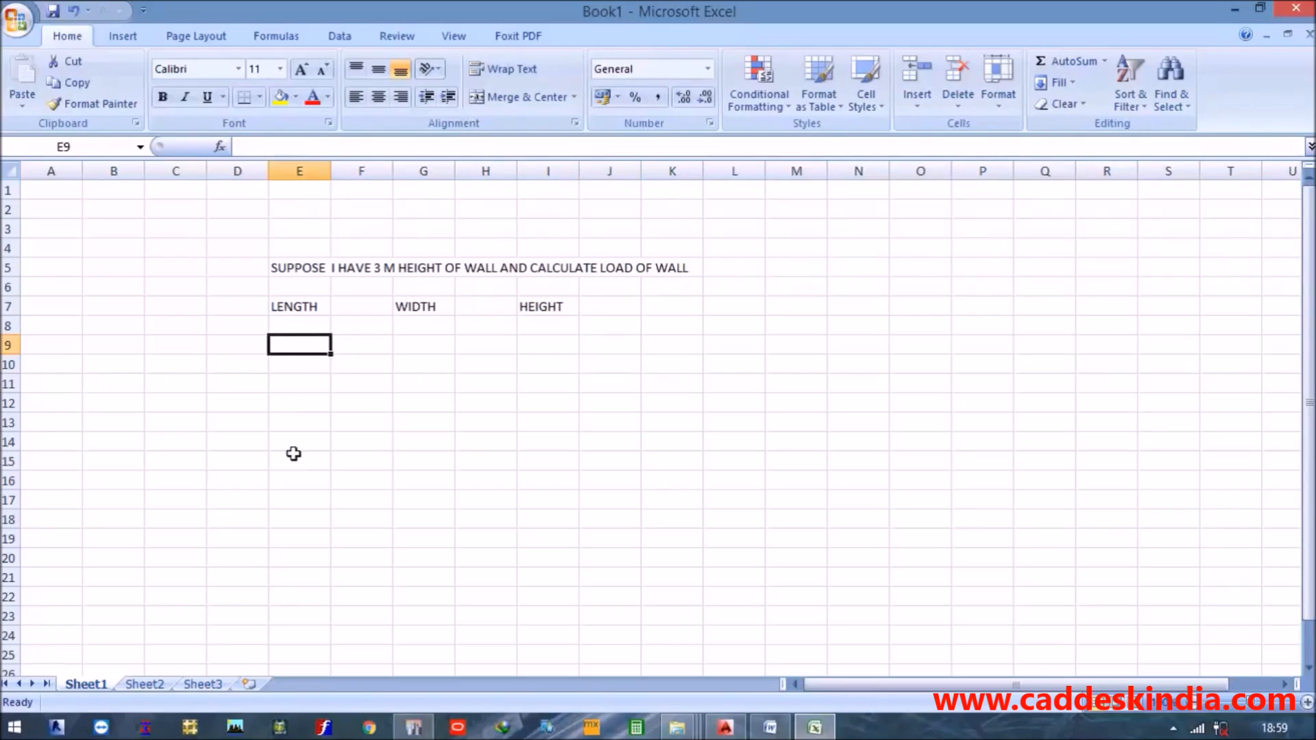
Enter the wall dimensions: 1 in cell E9, 0.23 in G9 and 3 in I9.
type("1")
left_click(416, 346)
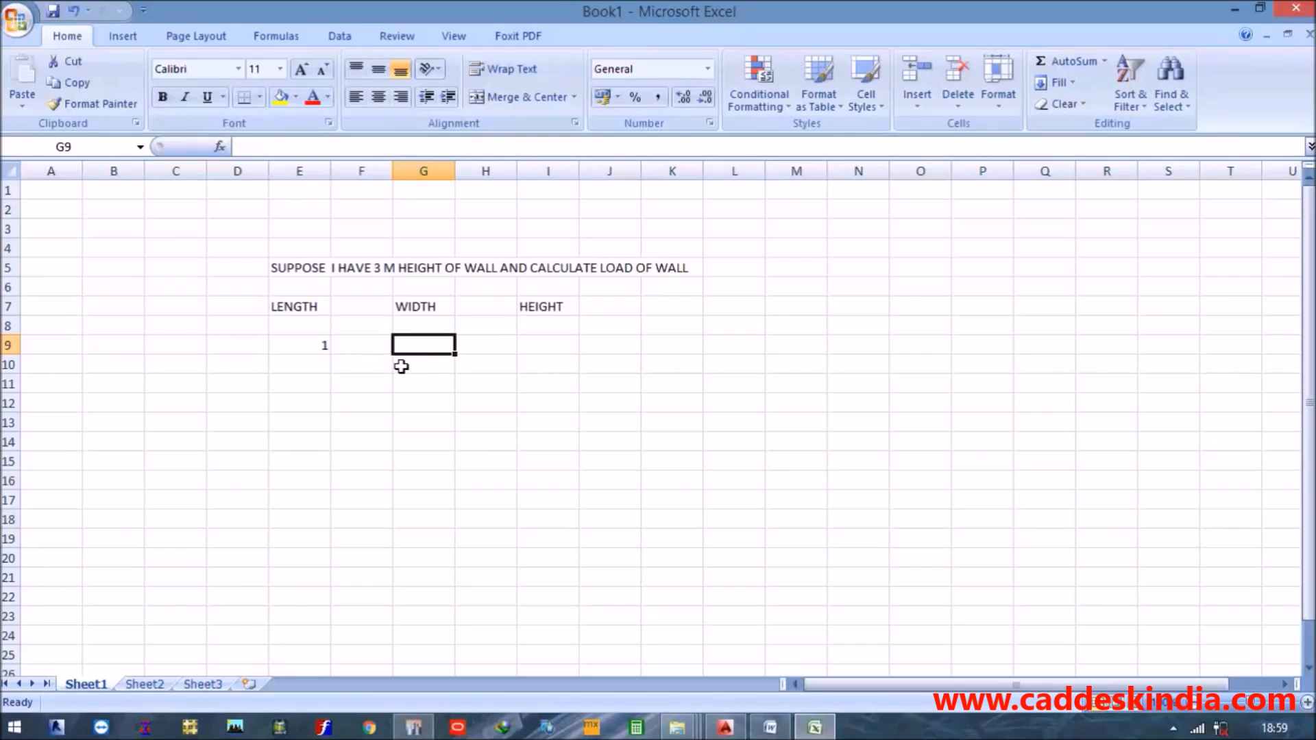
type(".23")
left_click(532, 341)
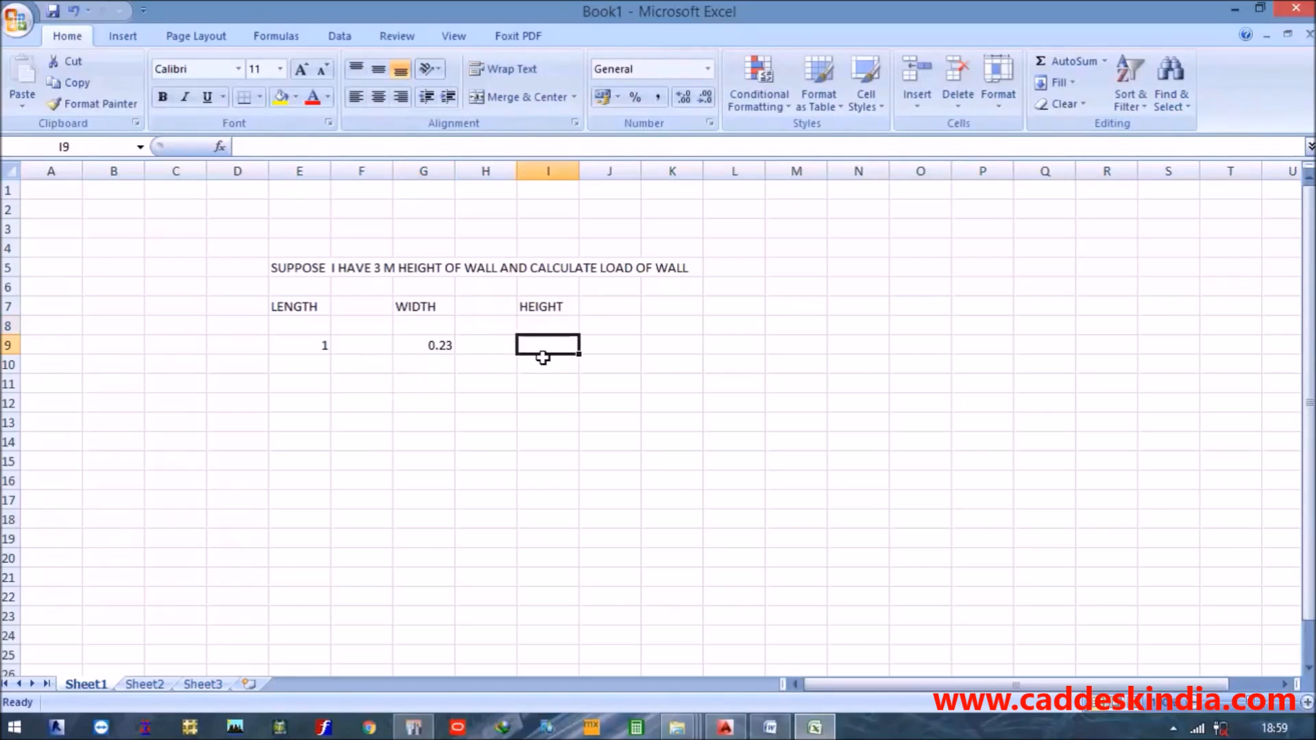
type("3")
left_click(590, 353)
Add the heading VALUE in cell K7 beside the wall dimension headings.
left_click(670, 359)
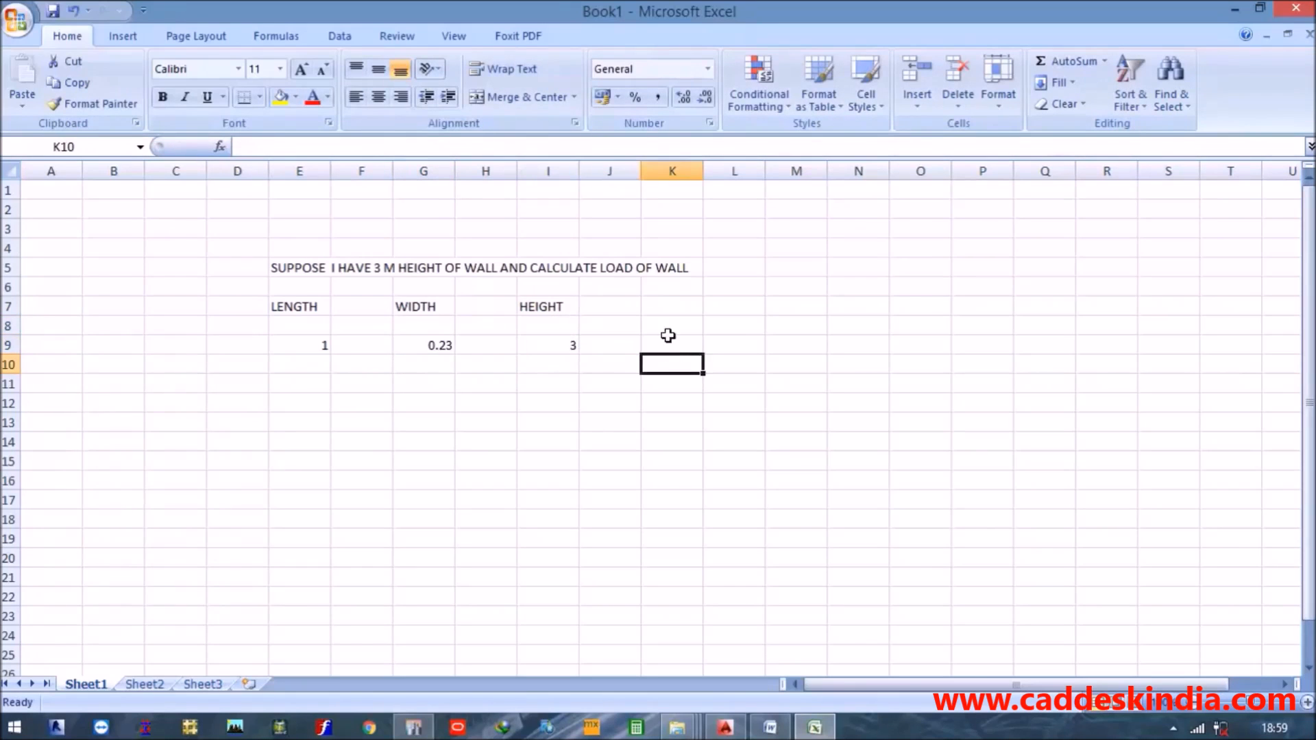
left_click(670, 346)
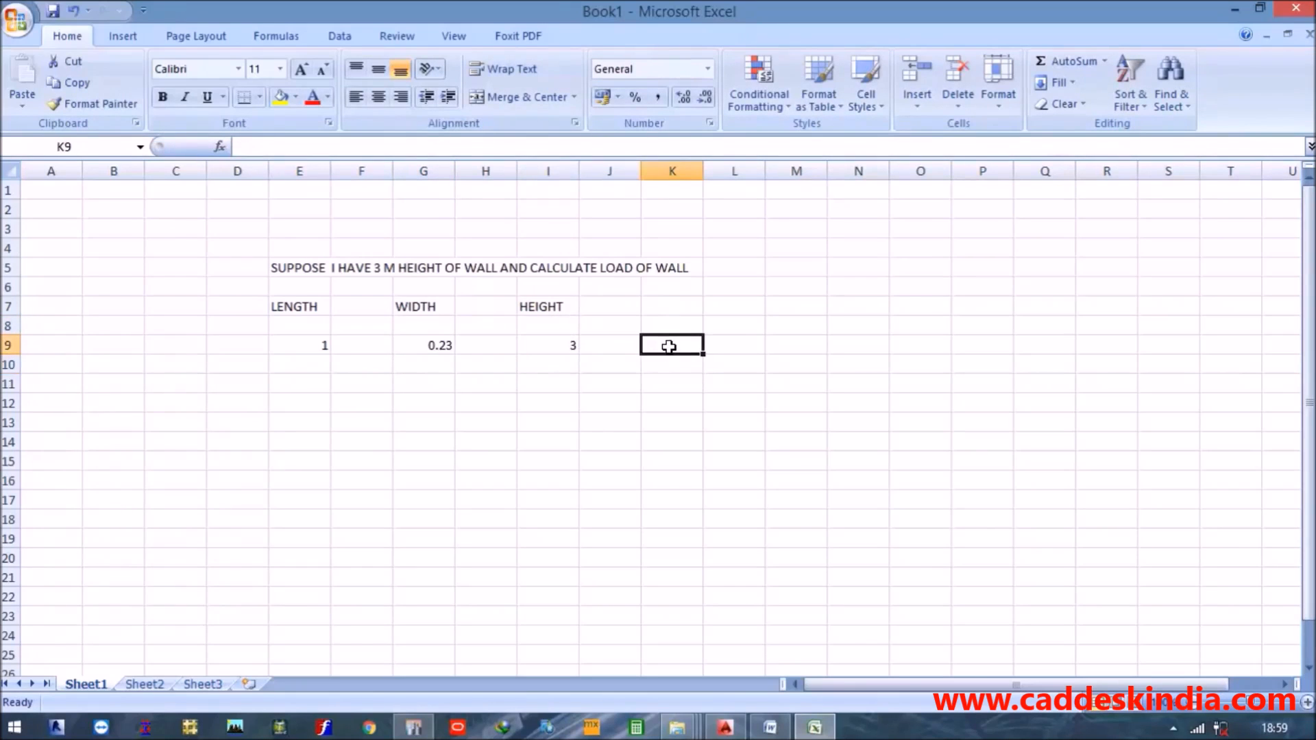
left_click(670, 304)
type("VALUE")
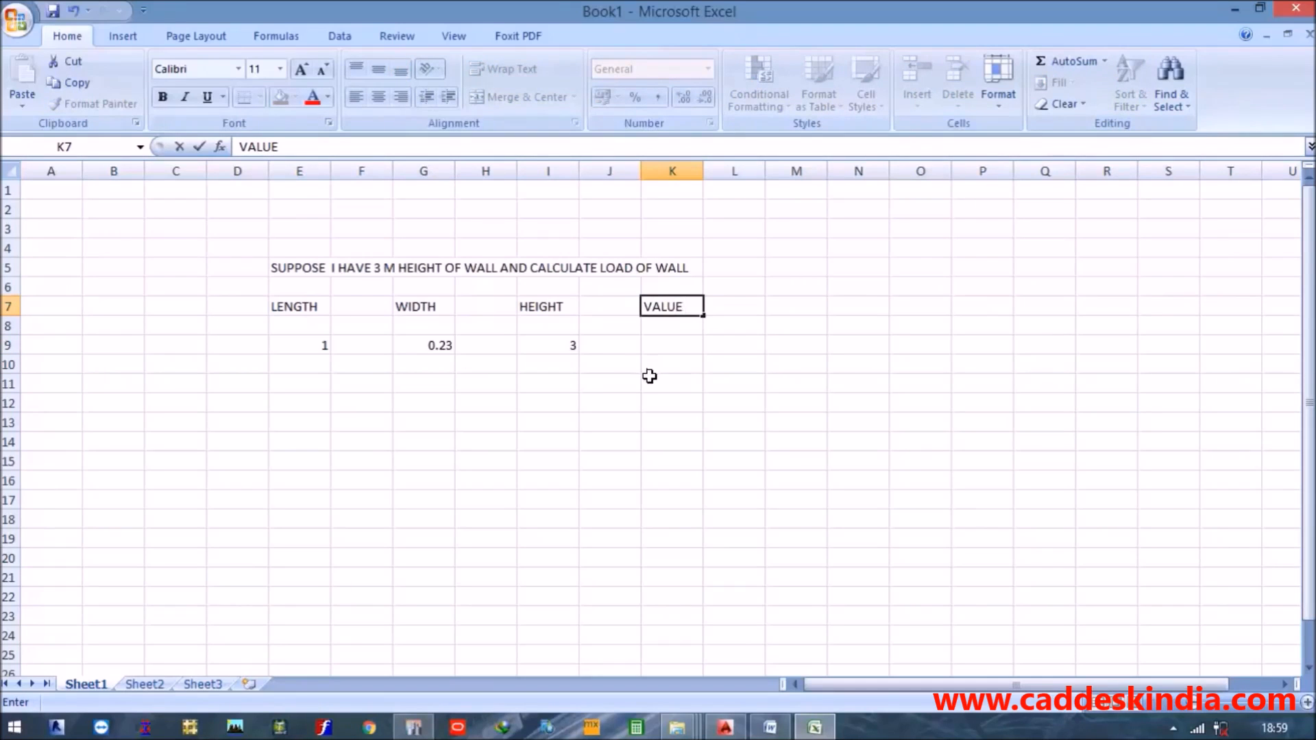
left_click(673, 346)
type("=")
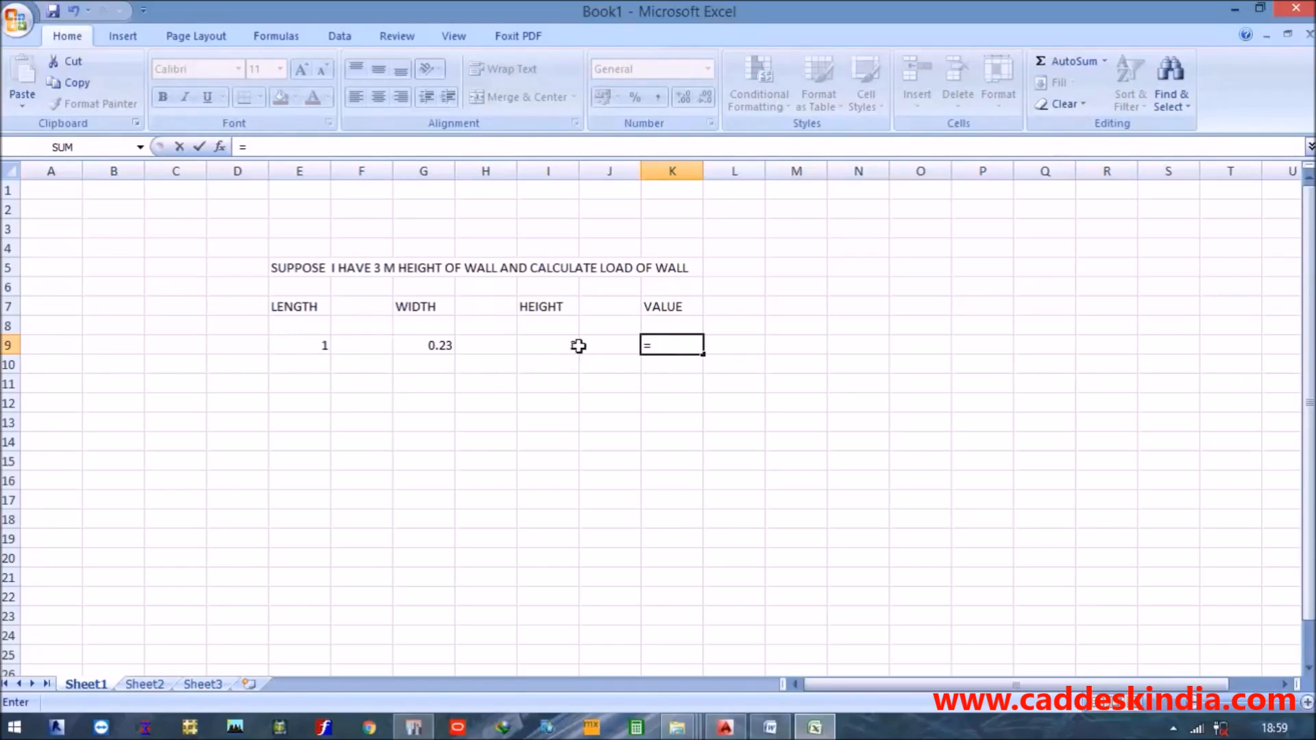
left_click(658, 307)
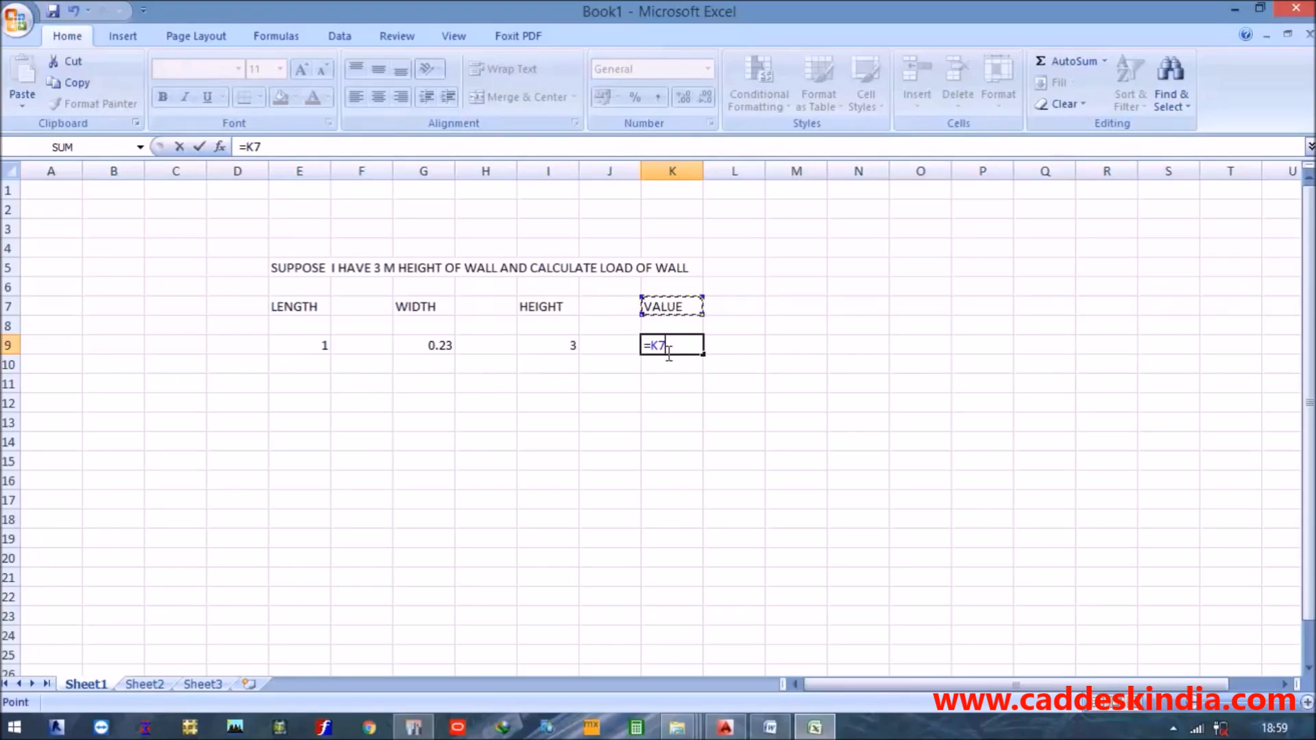
key("Escape")
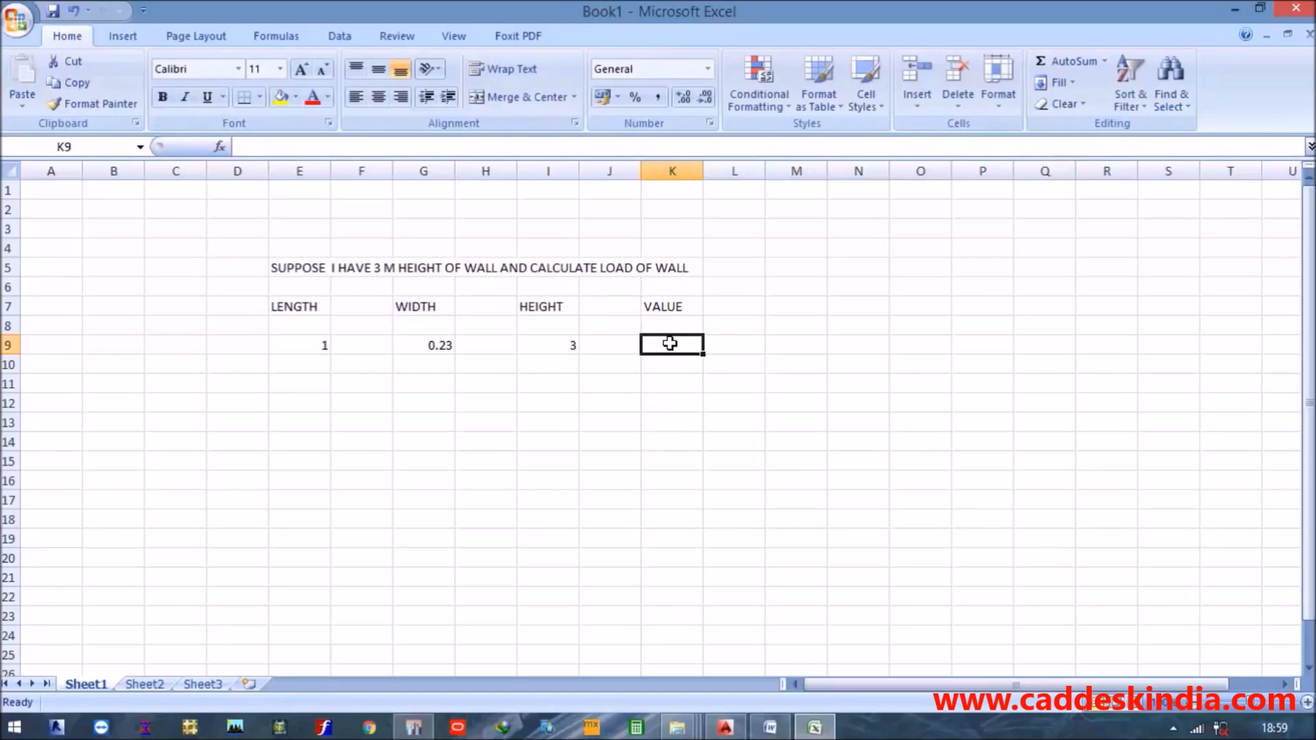
type("=")
left_click_drag(321, 343, 541, 349)
key("Return")
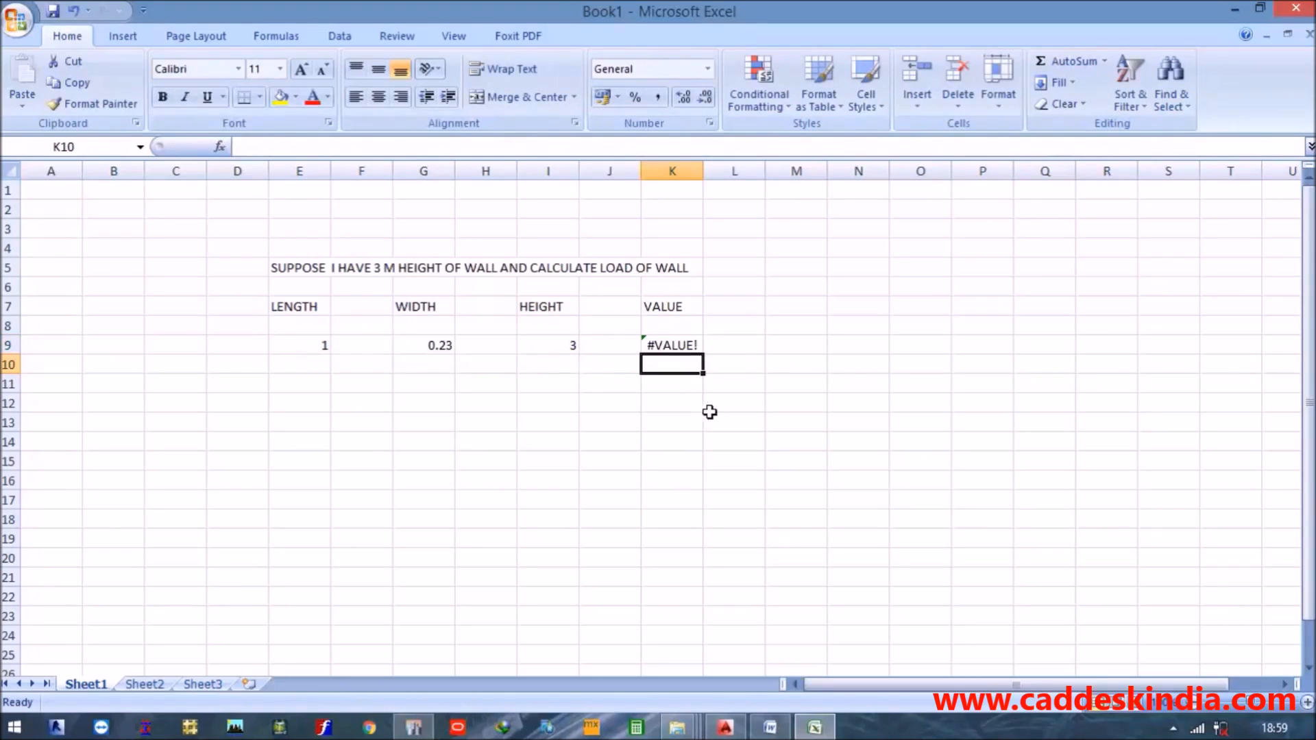
key("ctrl+c")
key("ctrl+z")
left_click(707, 440)
key("Escape")
Calculate the wall volume in cell K9 with the formula =E9*G9*I9.
left_click(672, 351)
type("=")
left_click(318, 343)
type("*")
left_click(434, 350)
type("*")
left_click(547, 349)
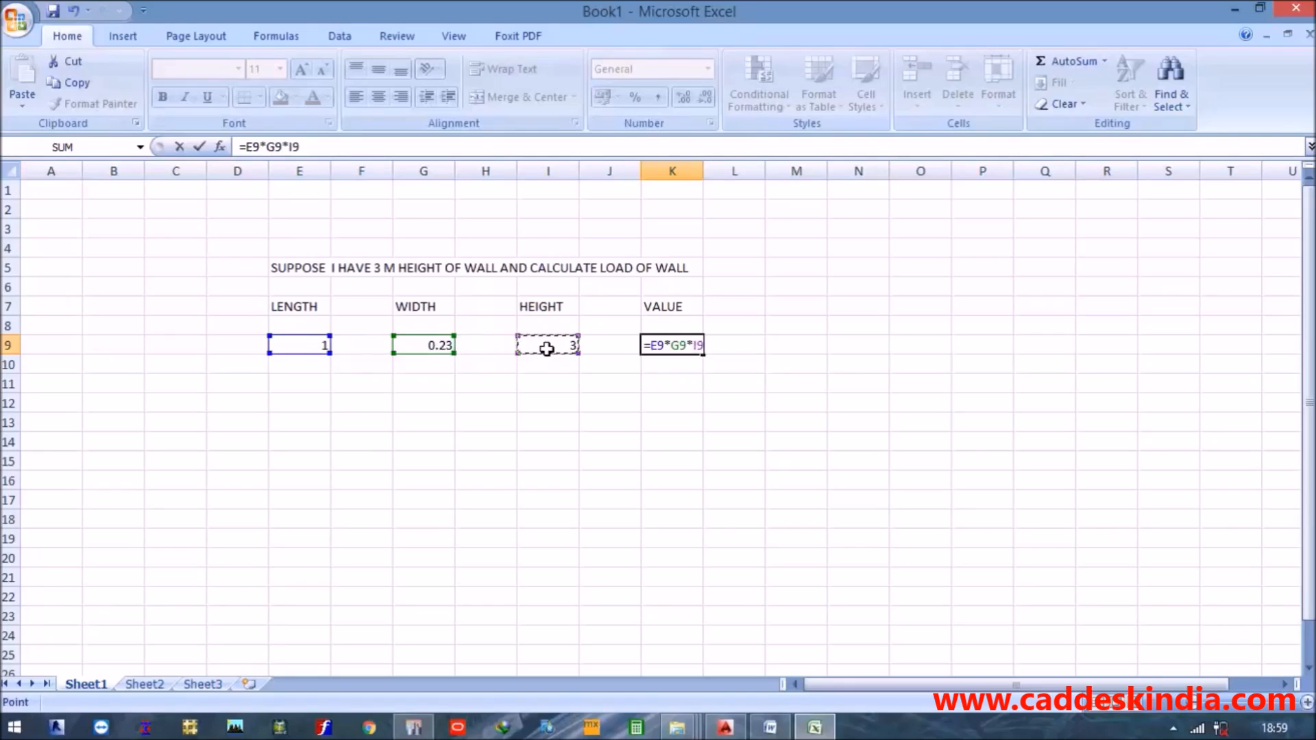
key("Return")
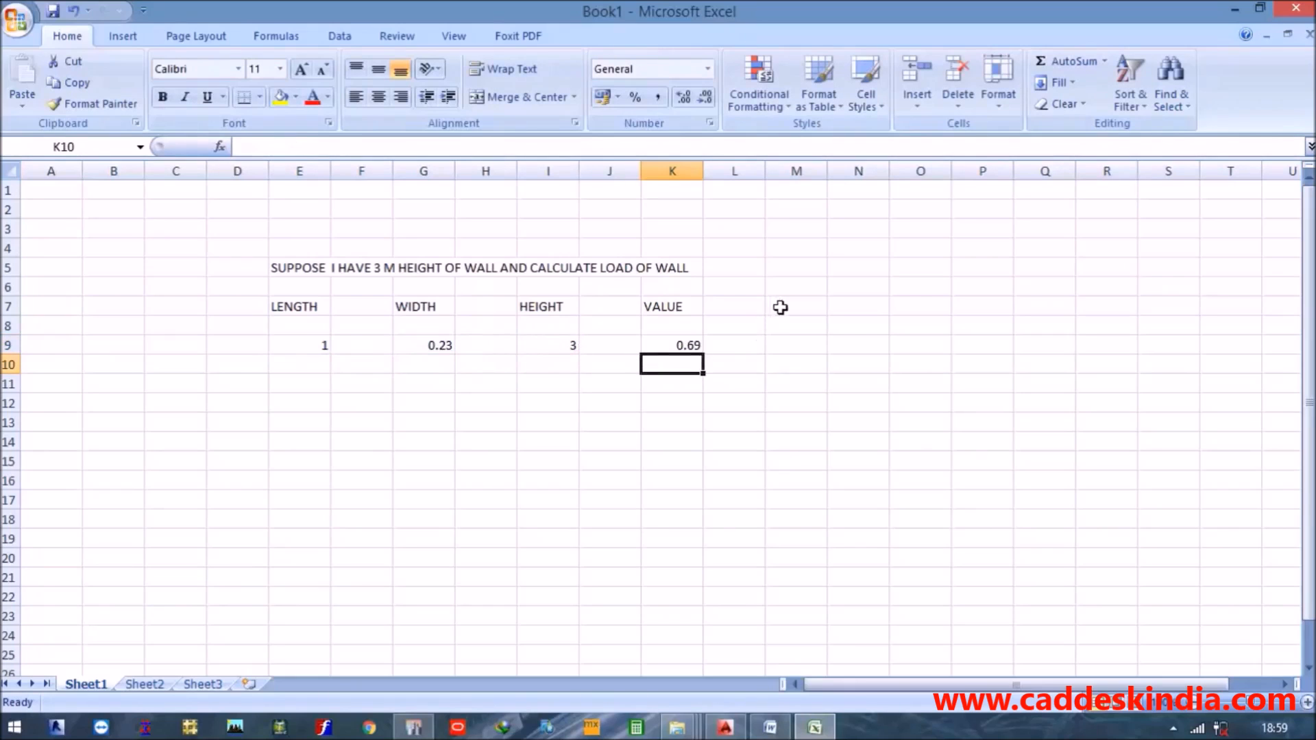
Add the heading DENSITY OF WALL in cell M7 and enter a density of 20 in M9.
left_click(781, 307)
type("DE")
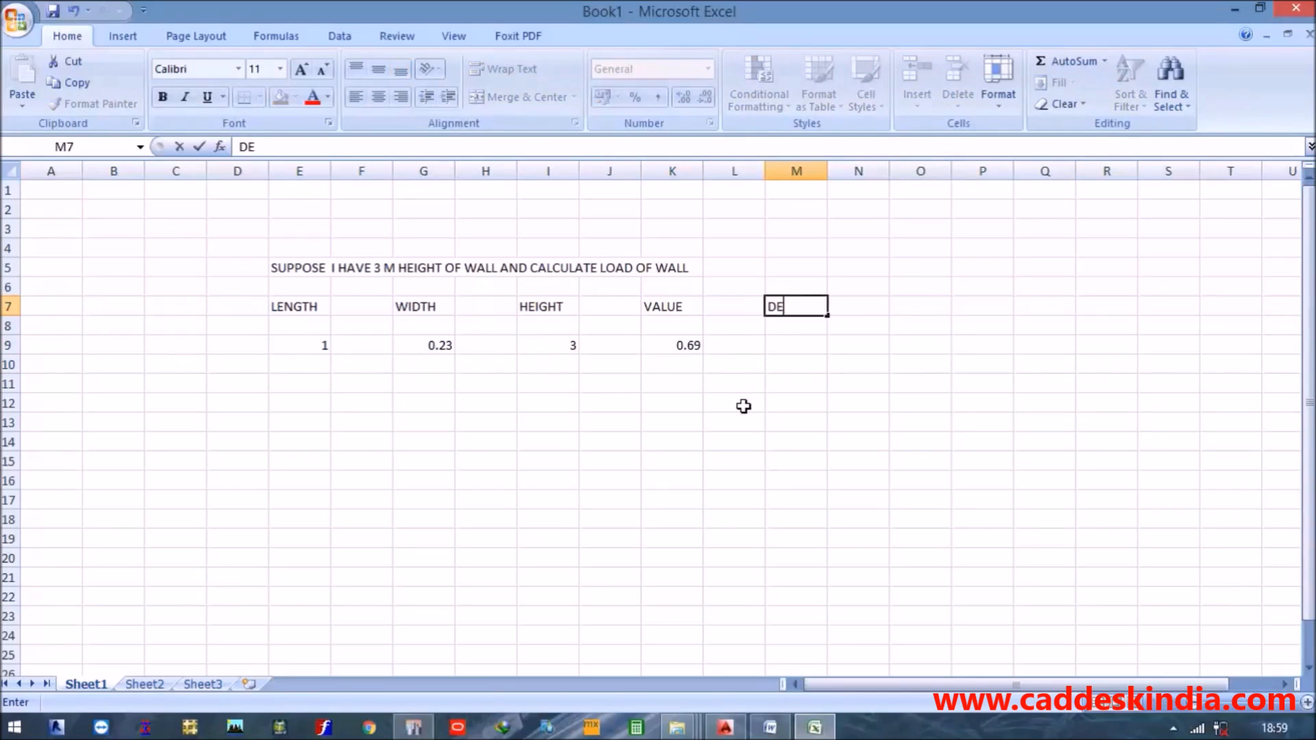
type("NSITY OF")
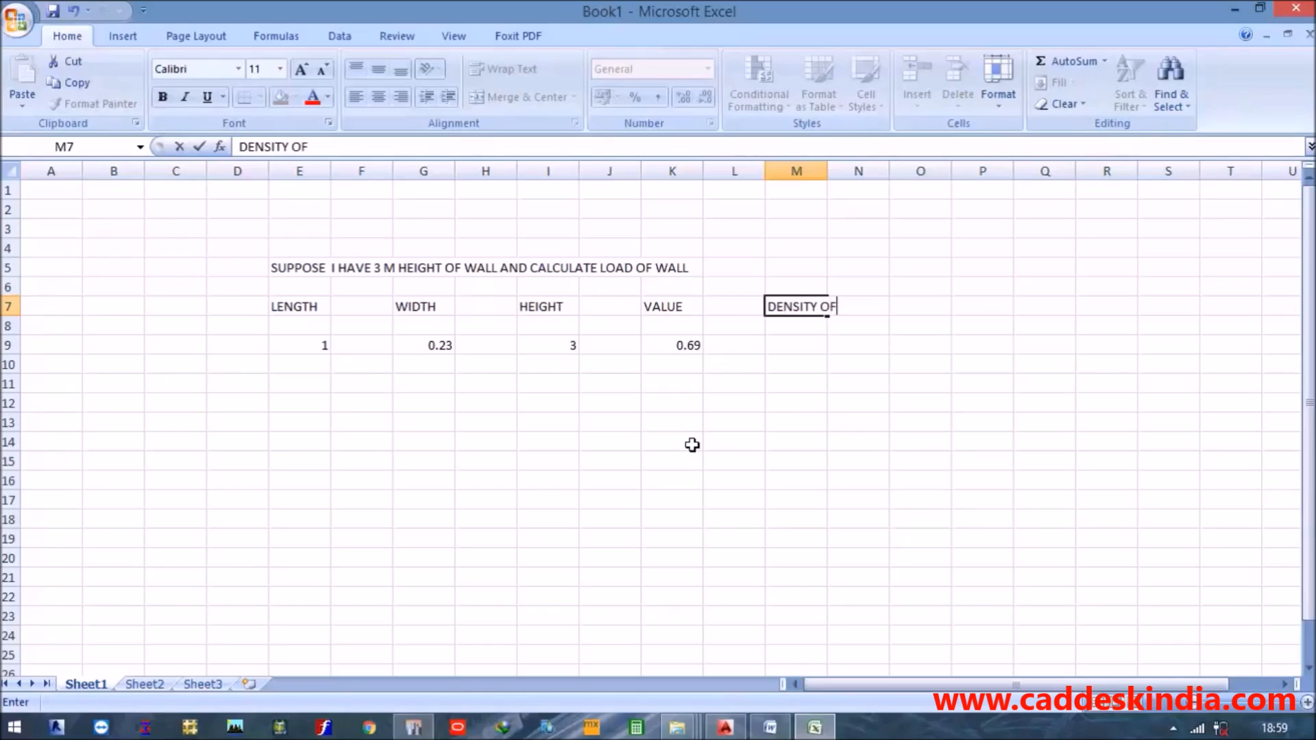
type(" WALL")
left_click(798, 425)
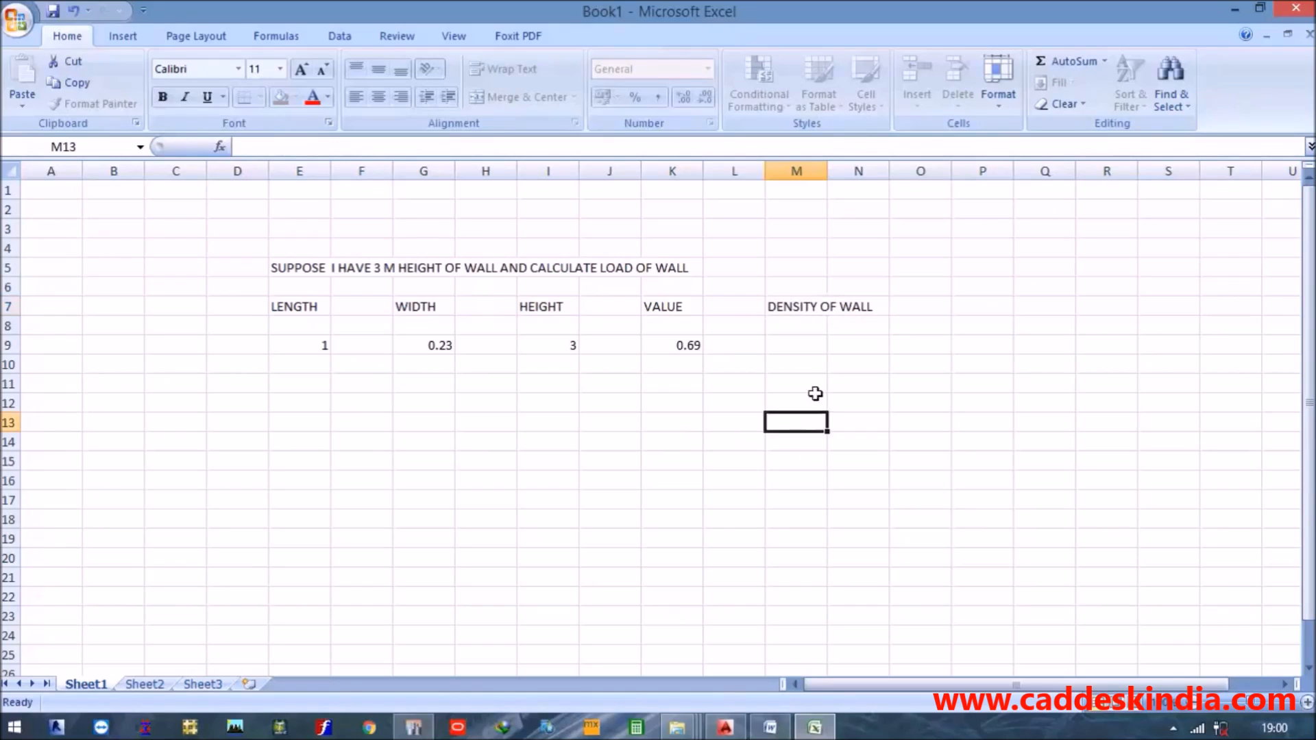
left_click(812, 345)
type("2")
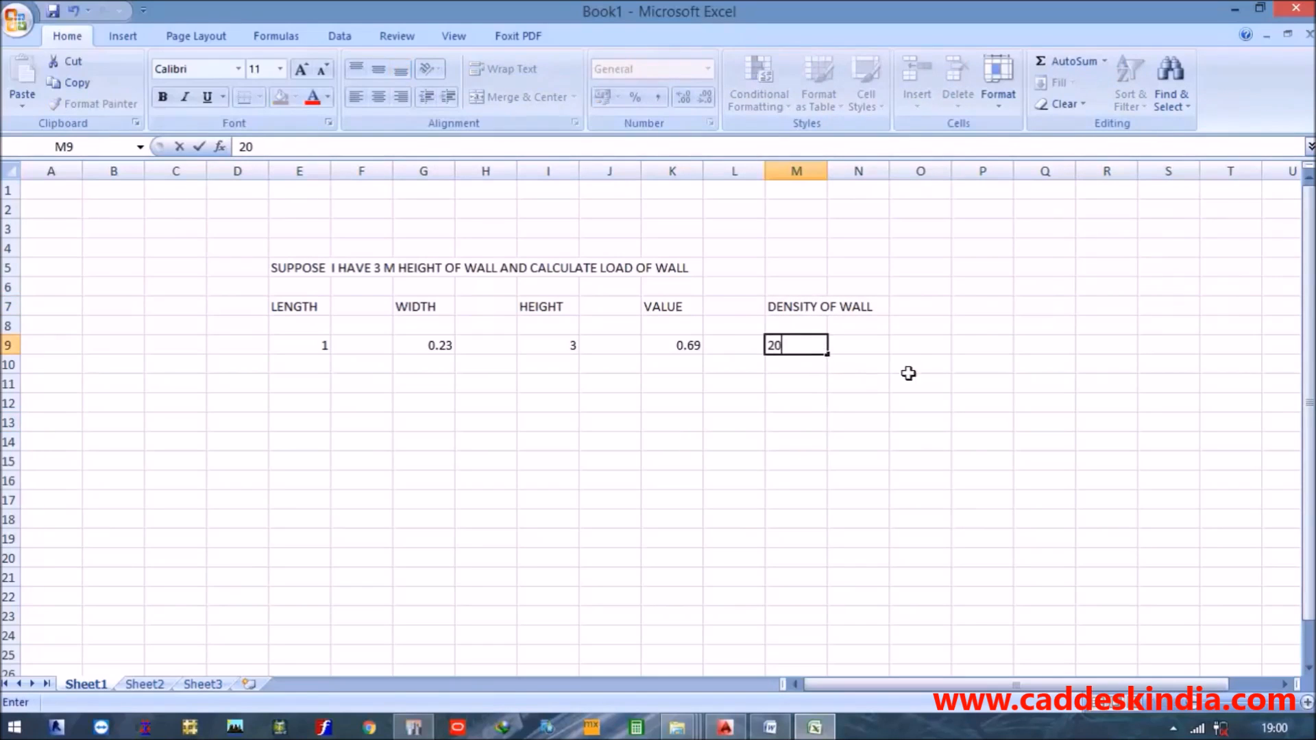
type("0")
left_click(908, 373)
Add the heading FINAL LOAD IS in cell P7.
left_click(1000, 306)
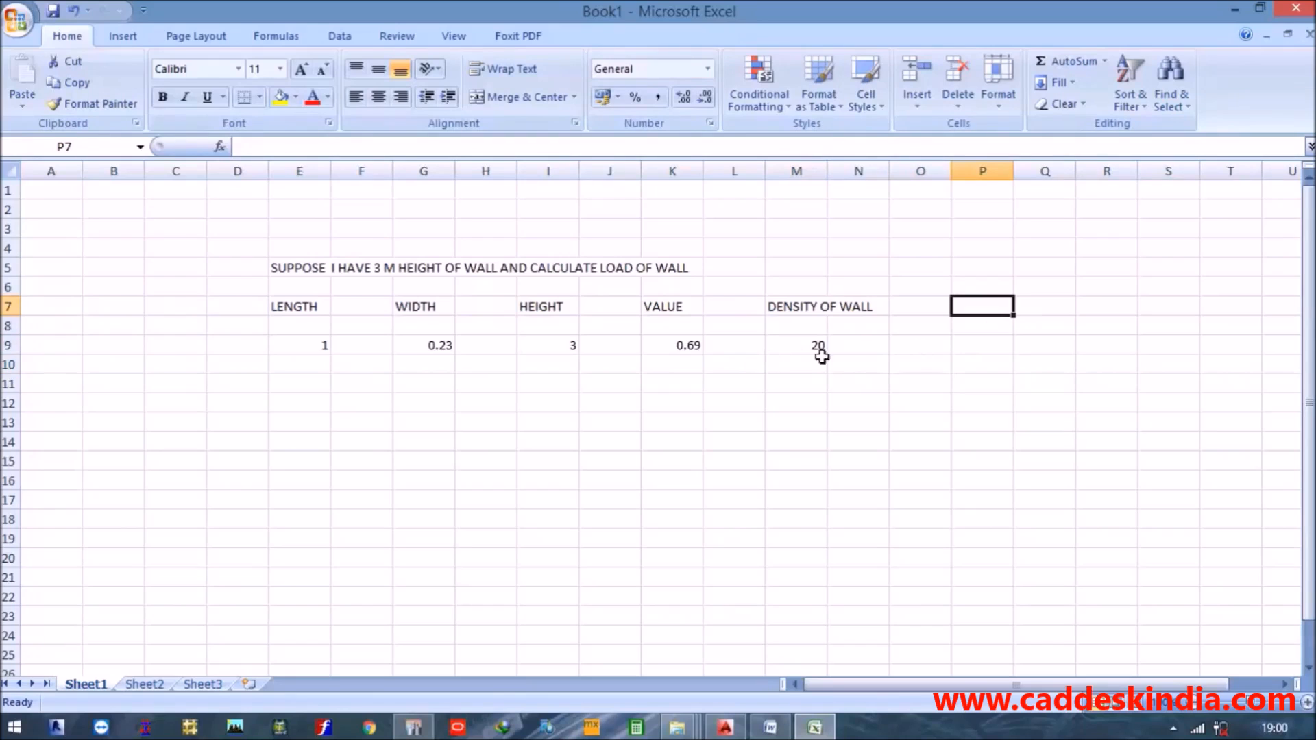
type("FIANL")
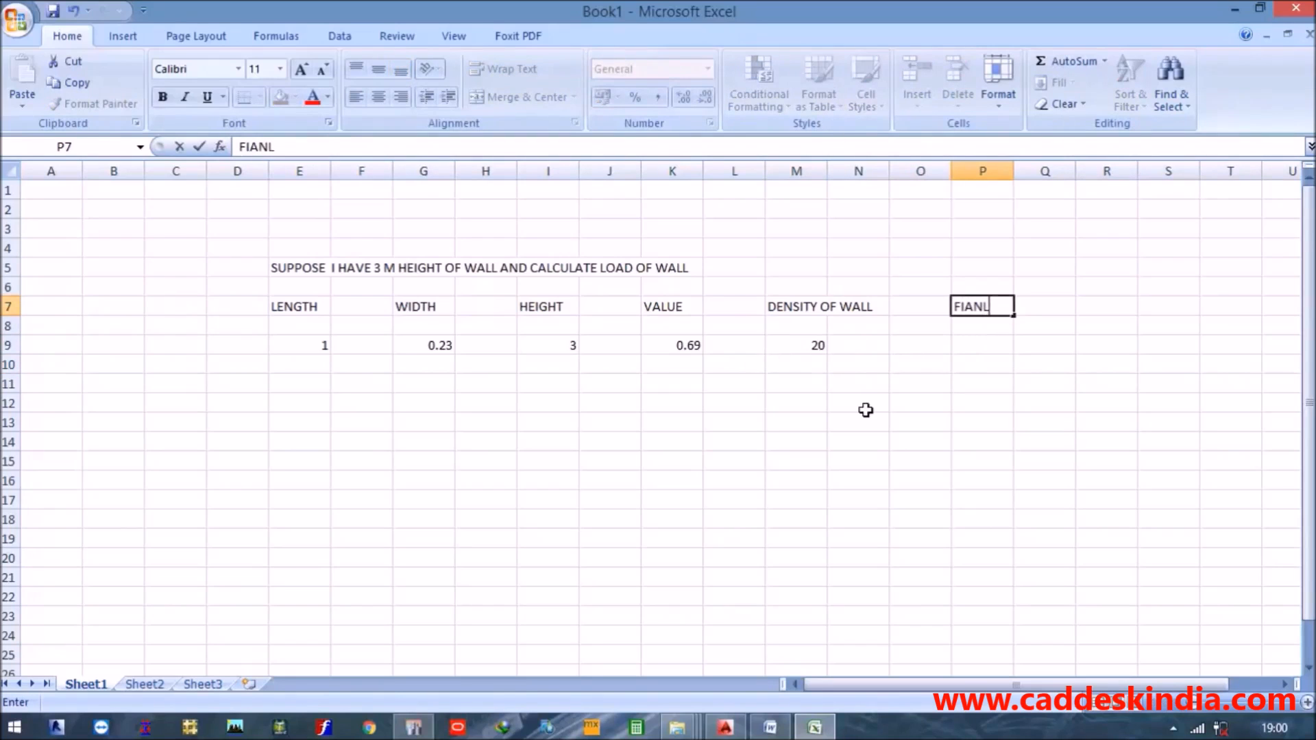
key("BackSpace")
key("BackSpace")
key("BackSpace")
key("BackSpace")
type("INAL LOAD IS")
Calculate the final wall load in cell P9 with the formula =K9*M9.
left_click(982, 344)
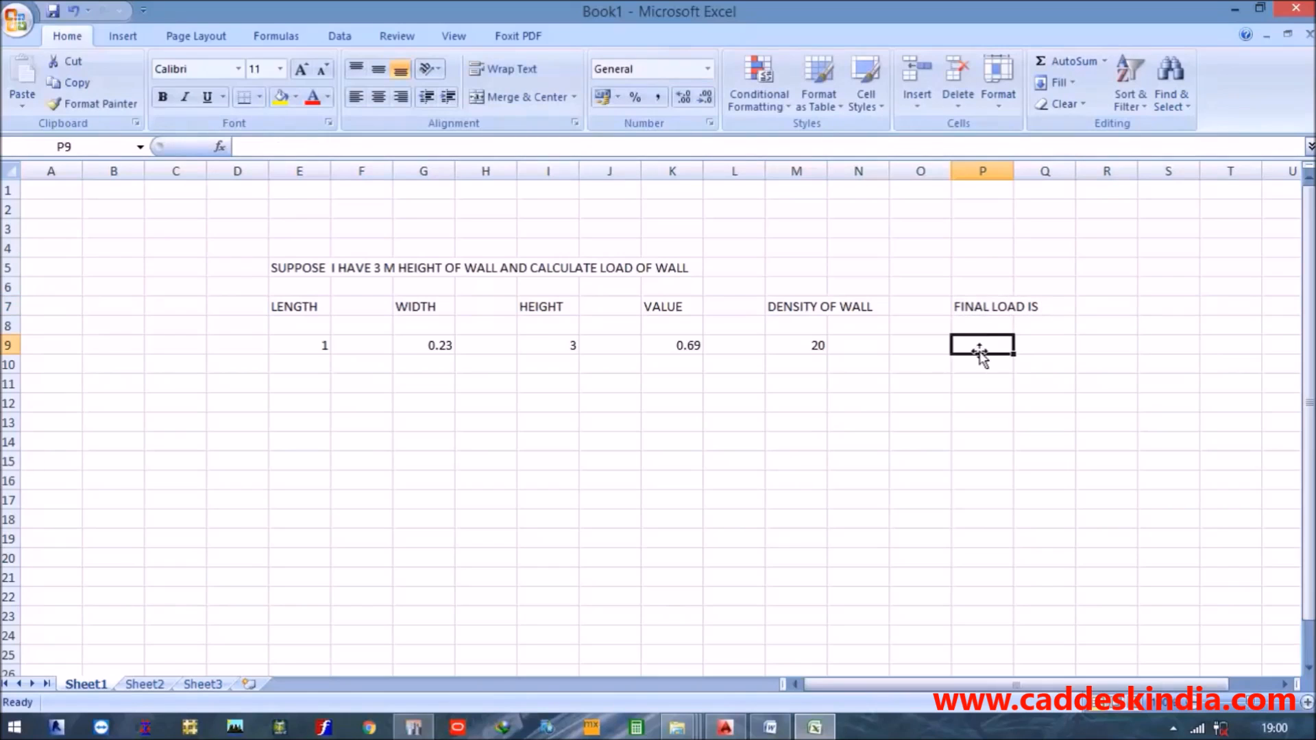
type("=")
left_click(689, 345)
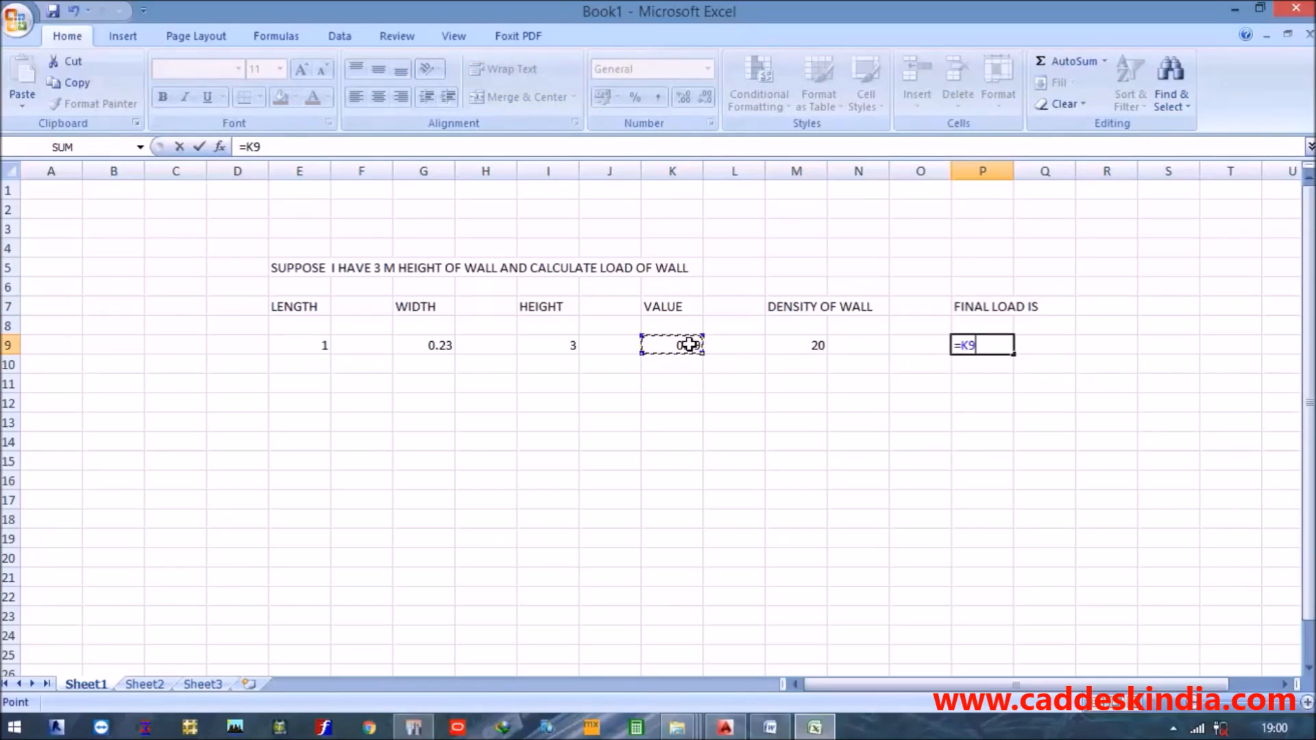
type("*")
left_click(808, 351)
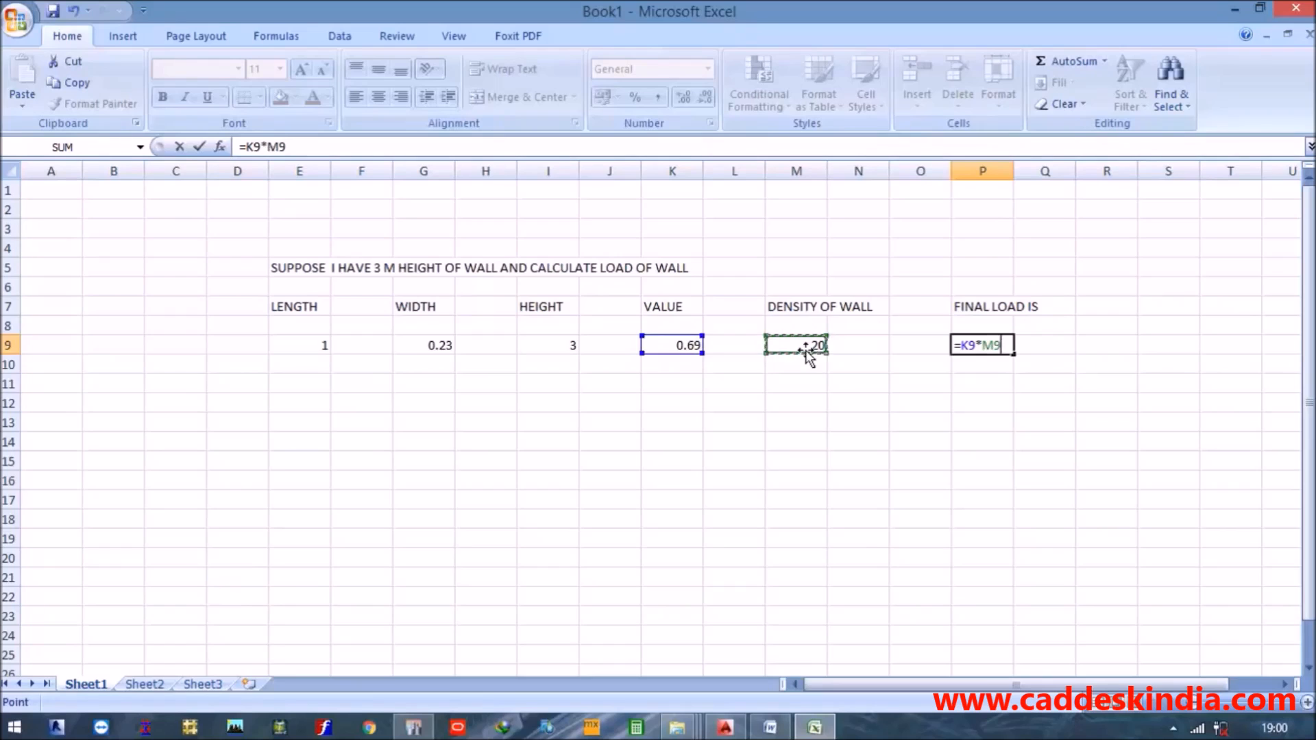
key("Return")
left_click(996, 351)
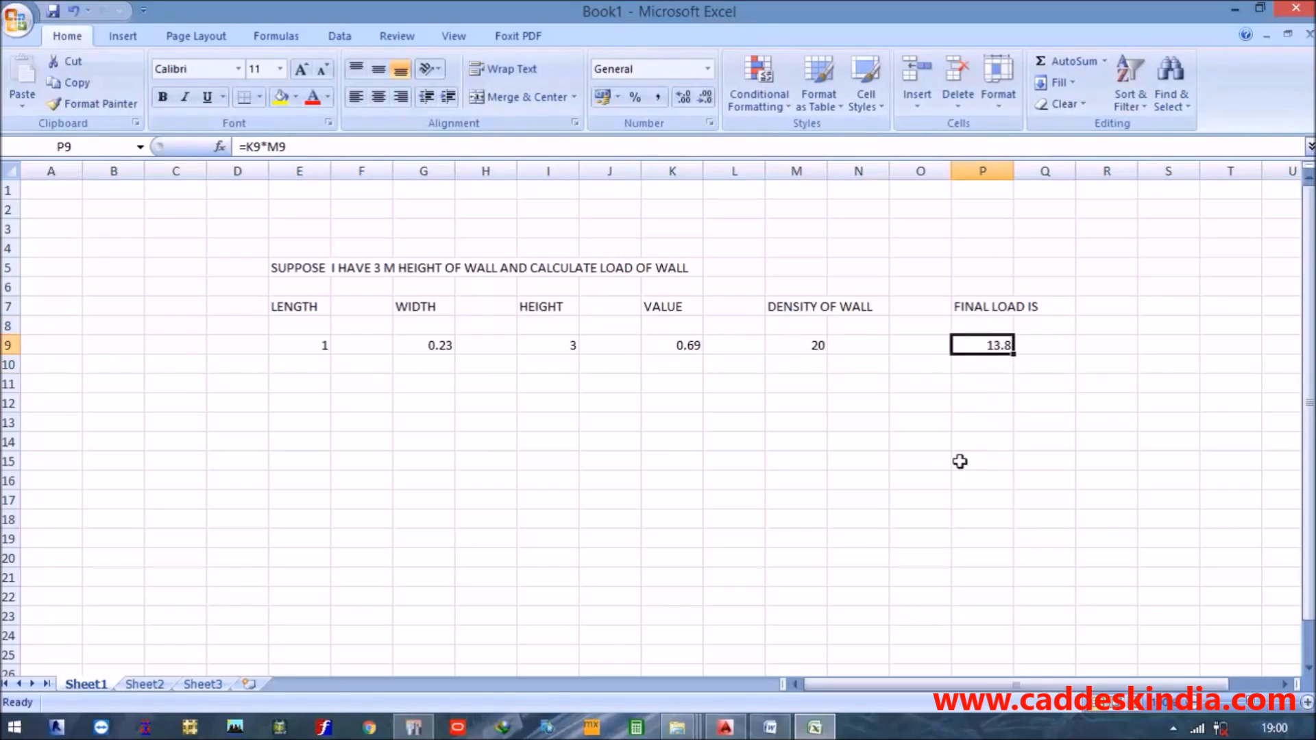
Switch to ETABS and assign a 13.8 kN/m uniform Dead load in the Gravity direction to the Story1 beam on grid 2.
key("alt+Tab")
left_click(562, 373)
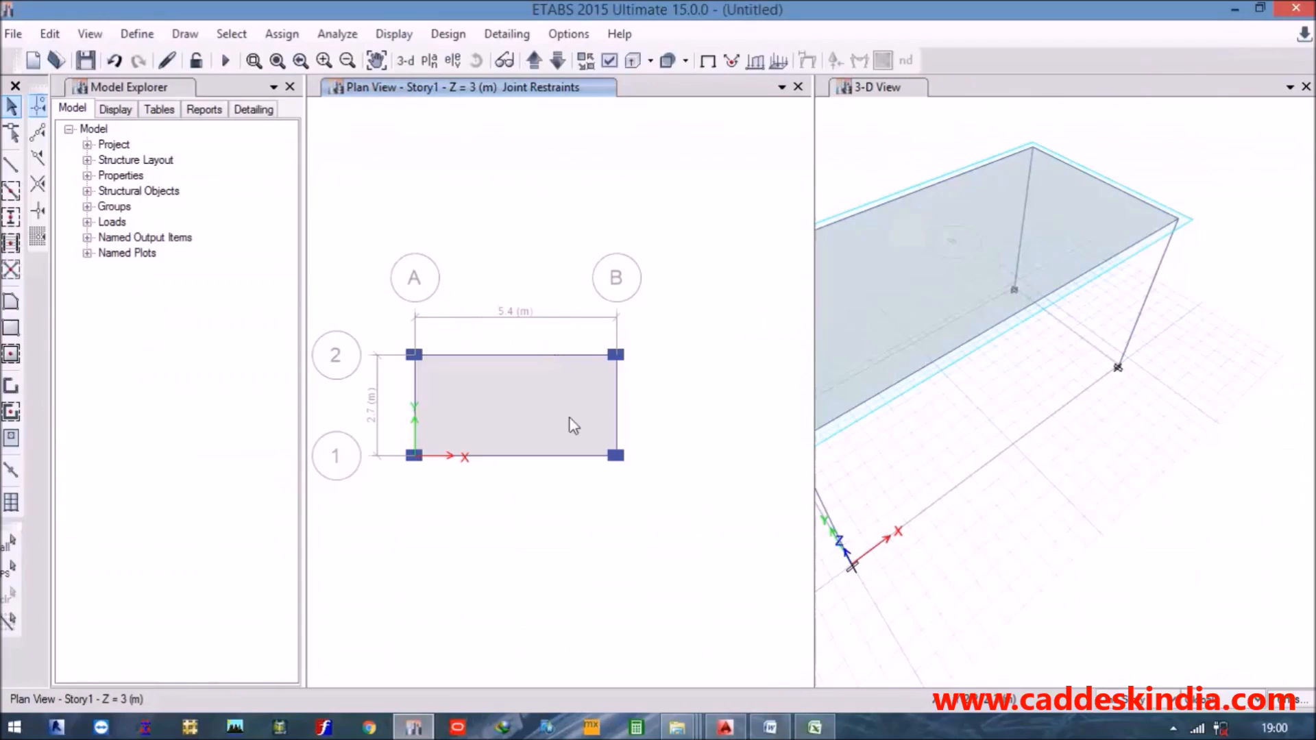
left_click(528, 356)
left_click(281, 33)
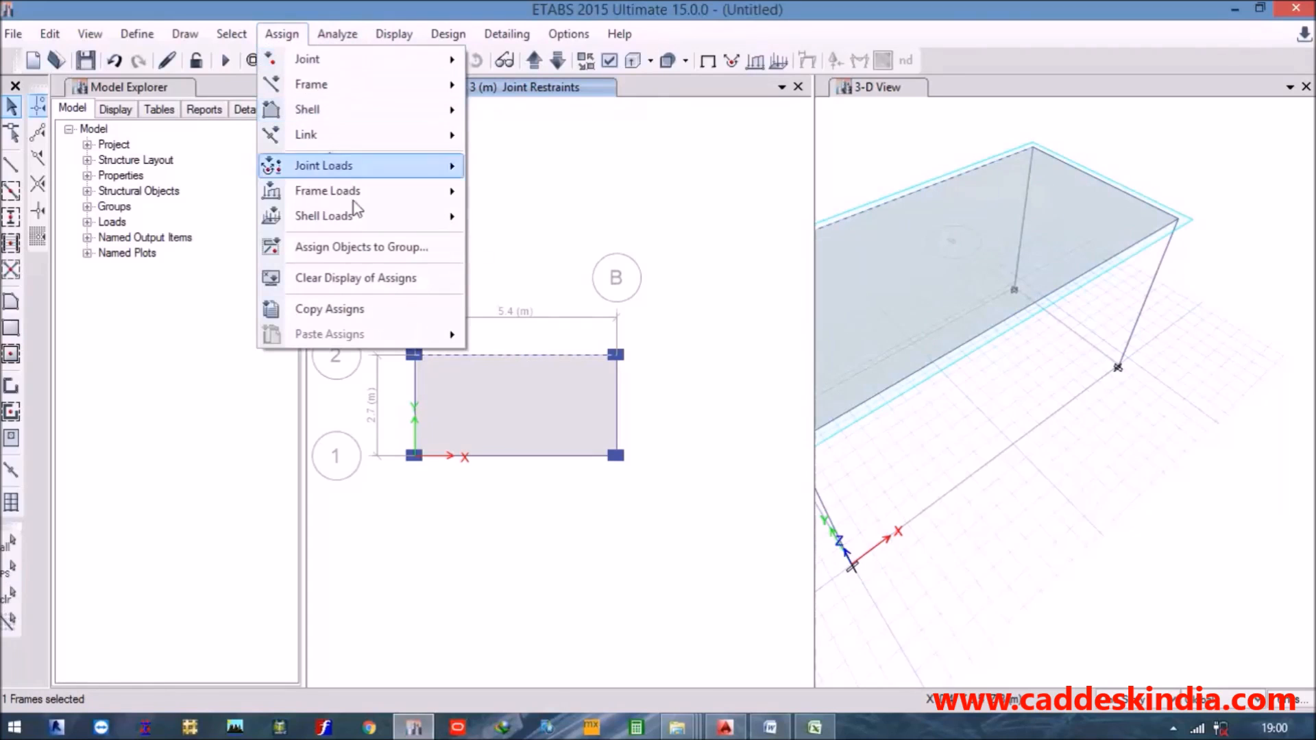
mouse_move(415, 204)
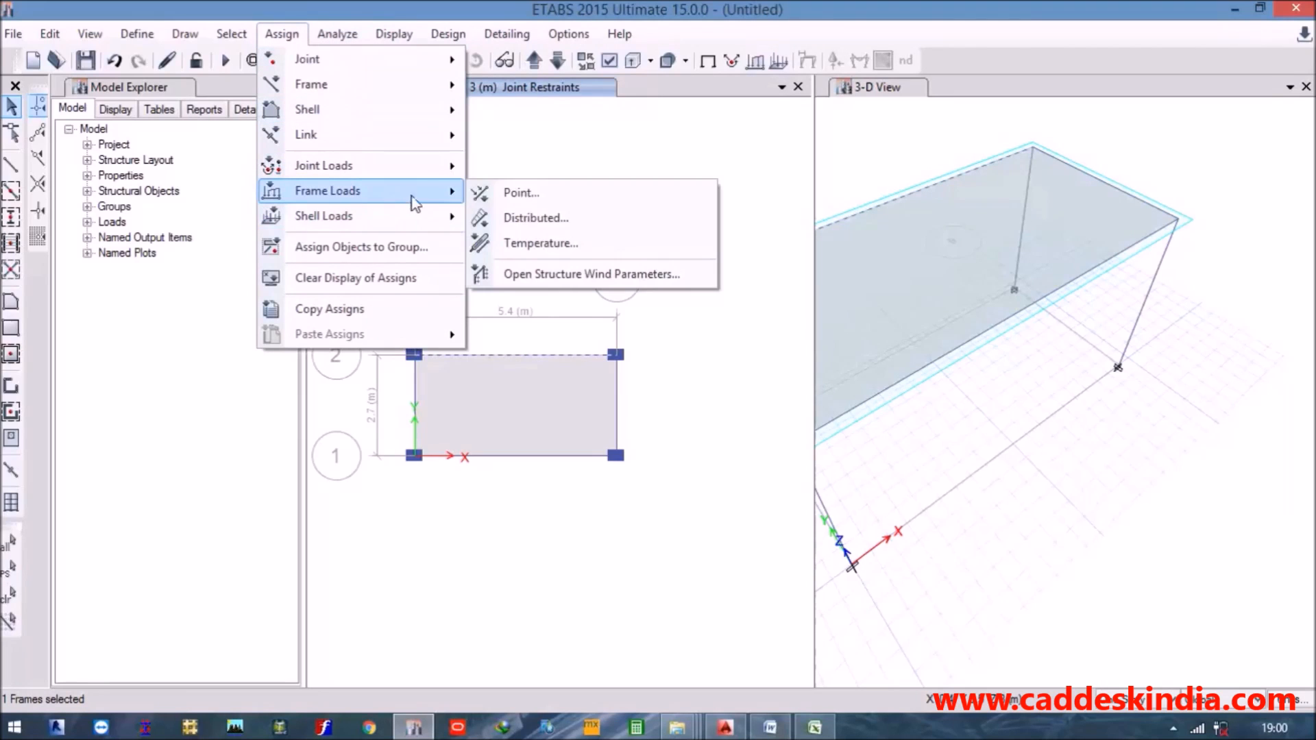
left_click(536, 219)
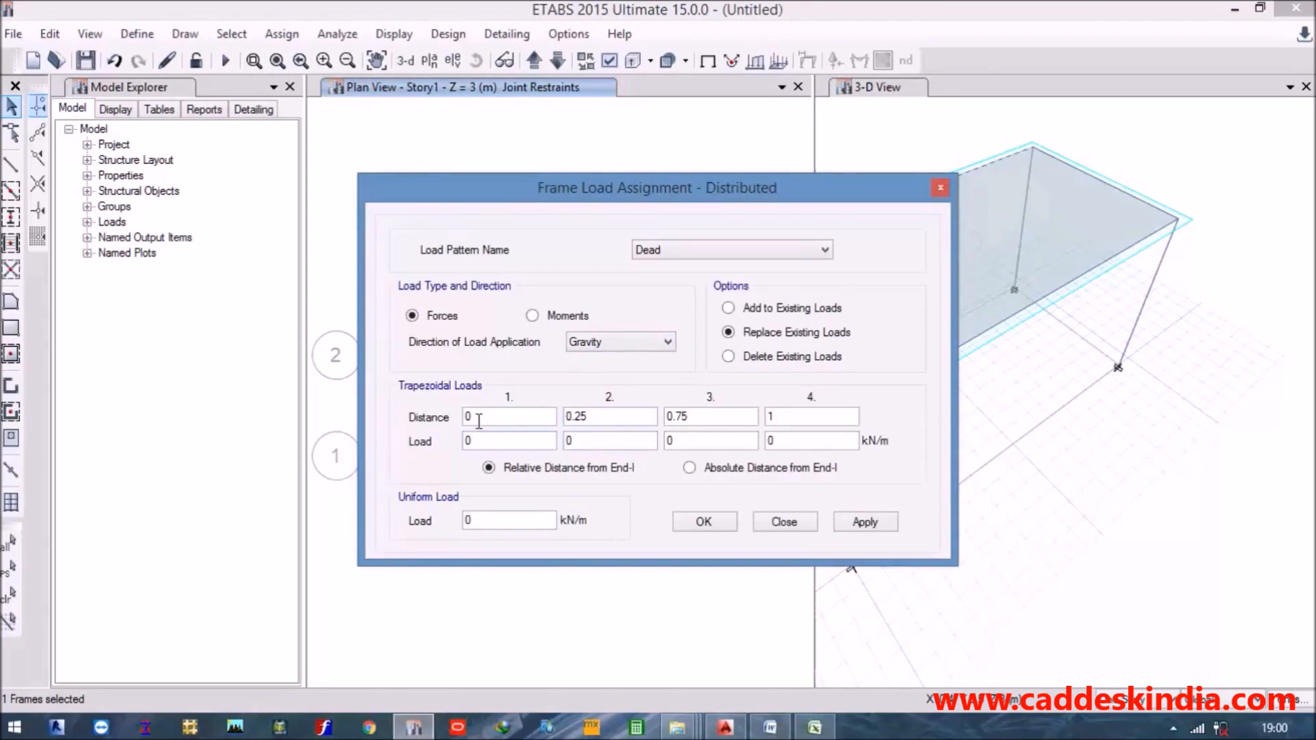
double_click(503, 517)
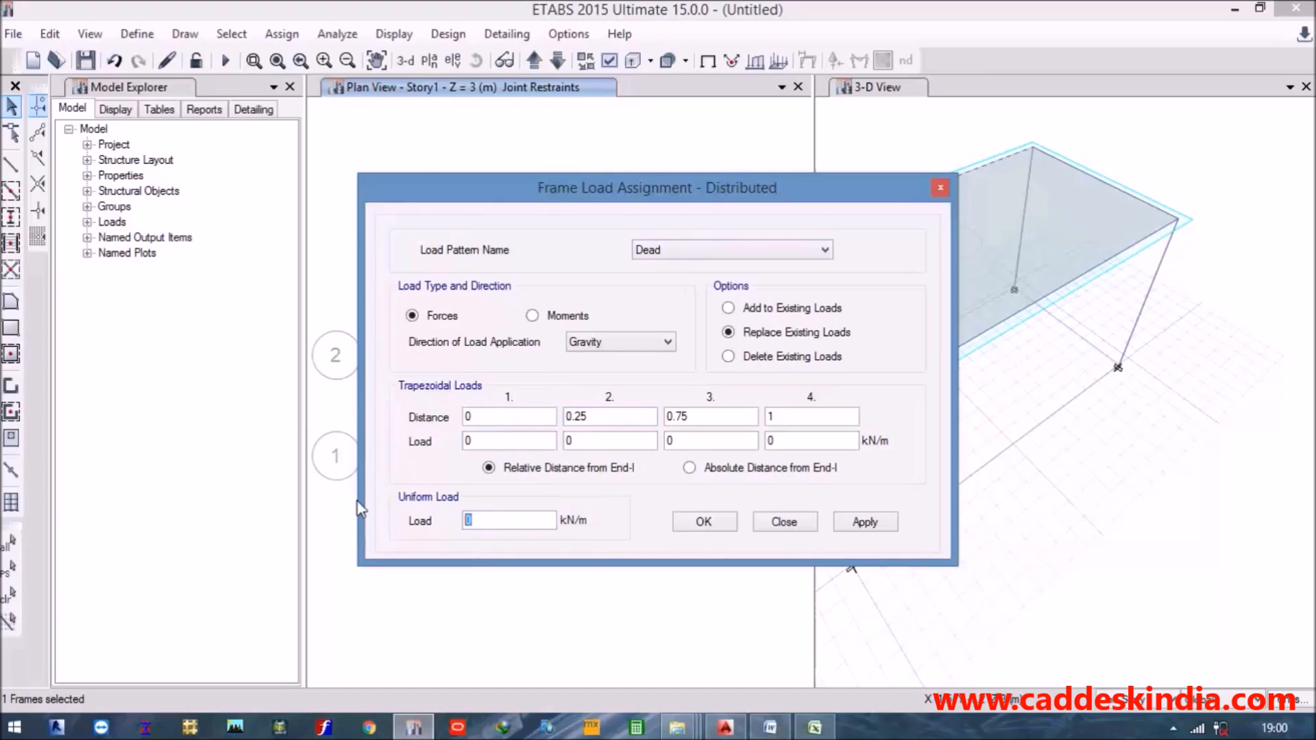
type("13.8")
left_click(859, 521)
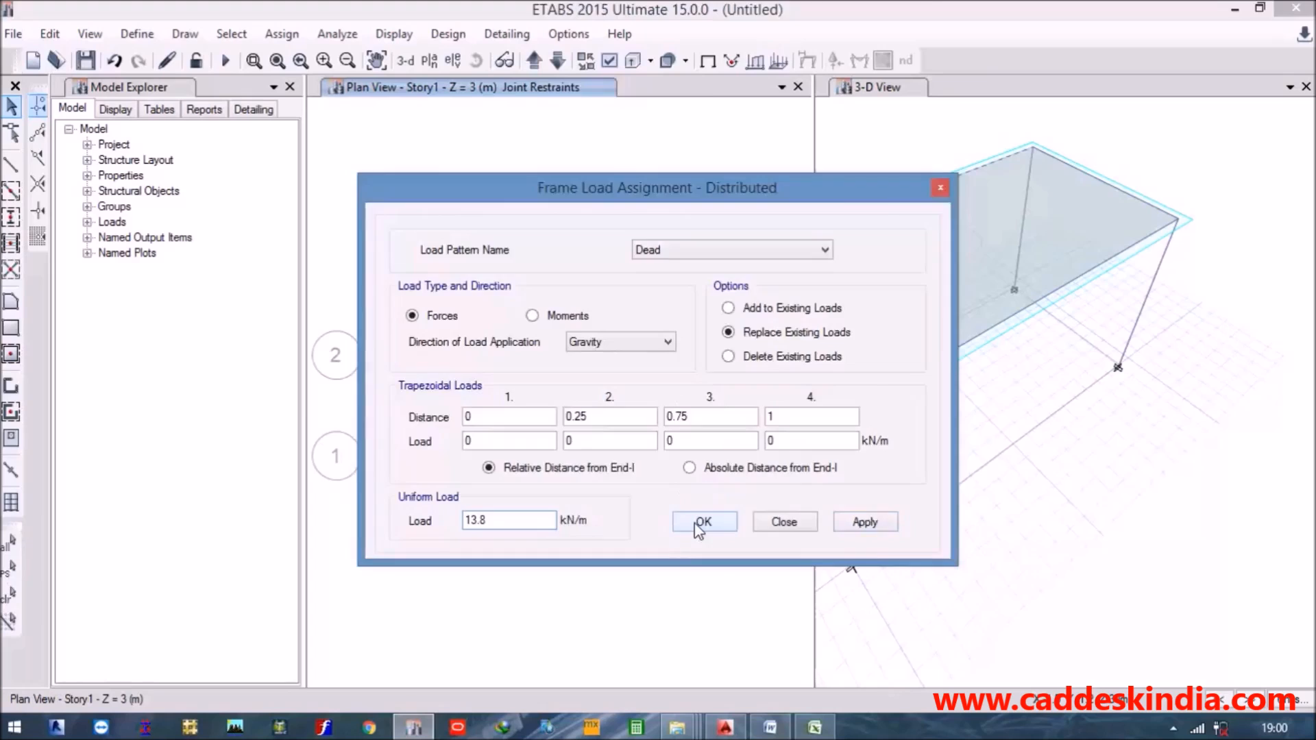
left_click(699, 522)
scroll(523, 361, "up", 2)
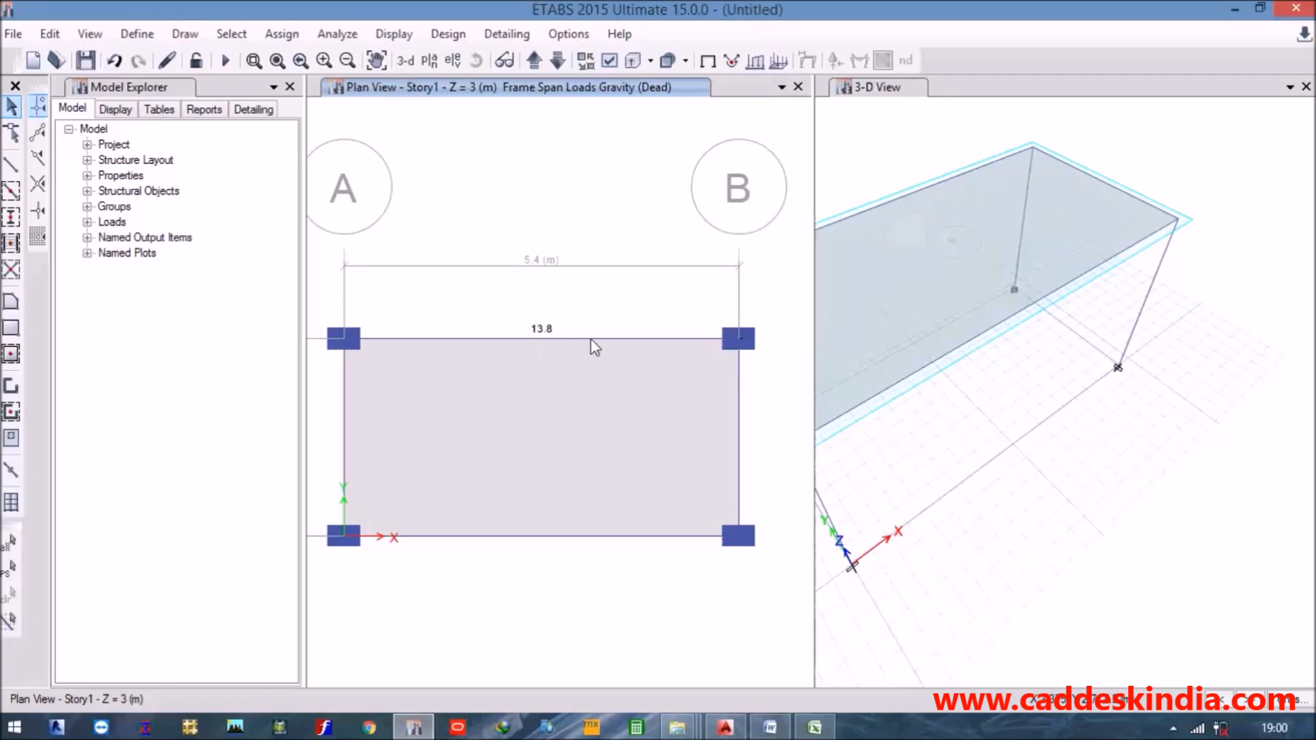
middle_click_drag(605, 419, 587, 410)
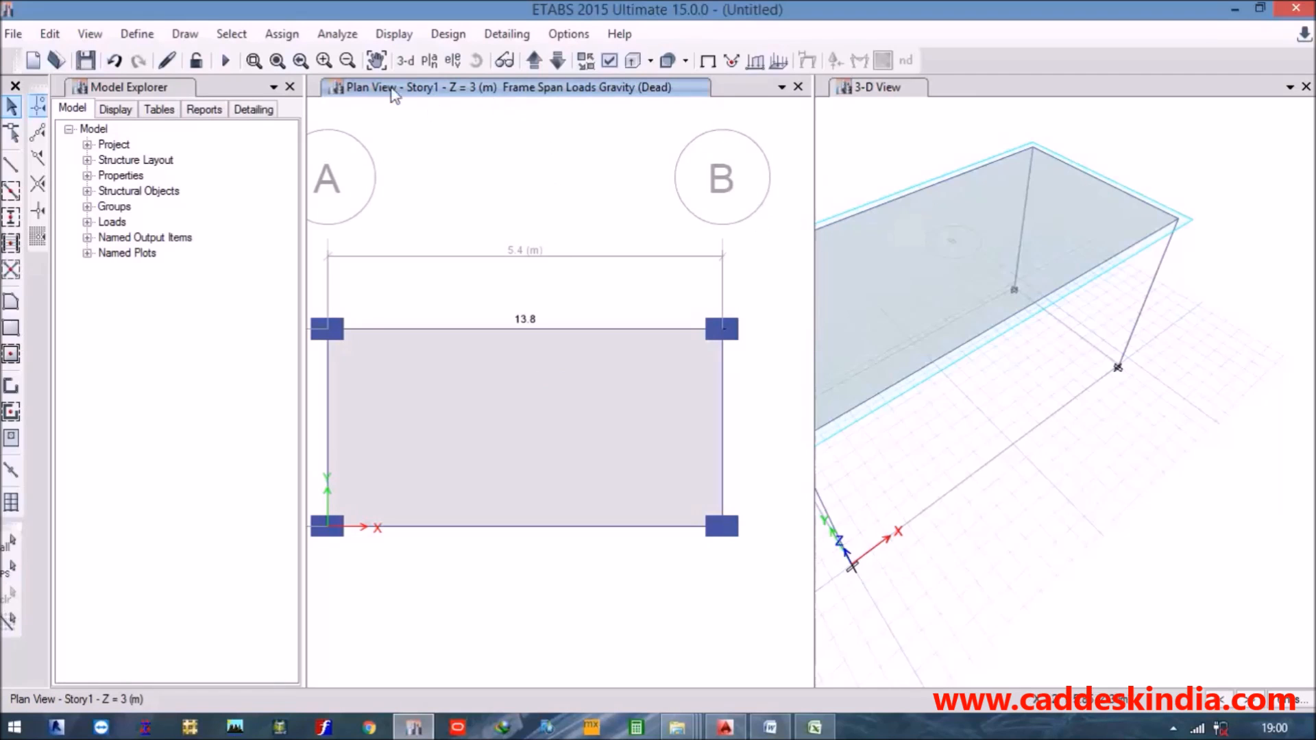
Assign a 3 kN/m² uniform Dead shell load in the Gravity direction to the Story1 slab.
left_click(569, 469)
left_click(286, 35)
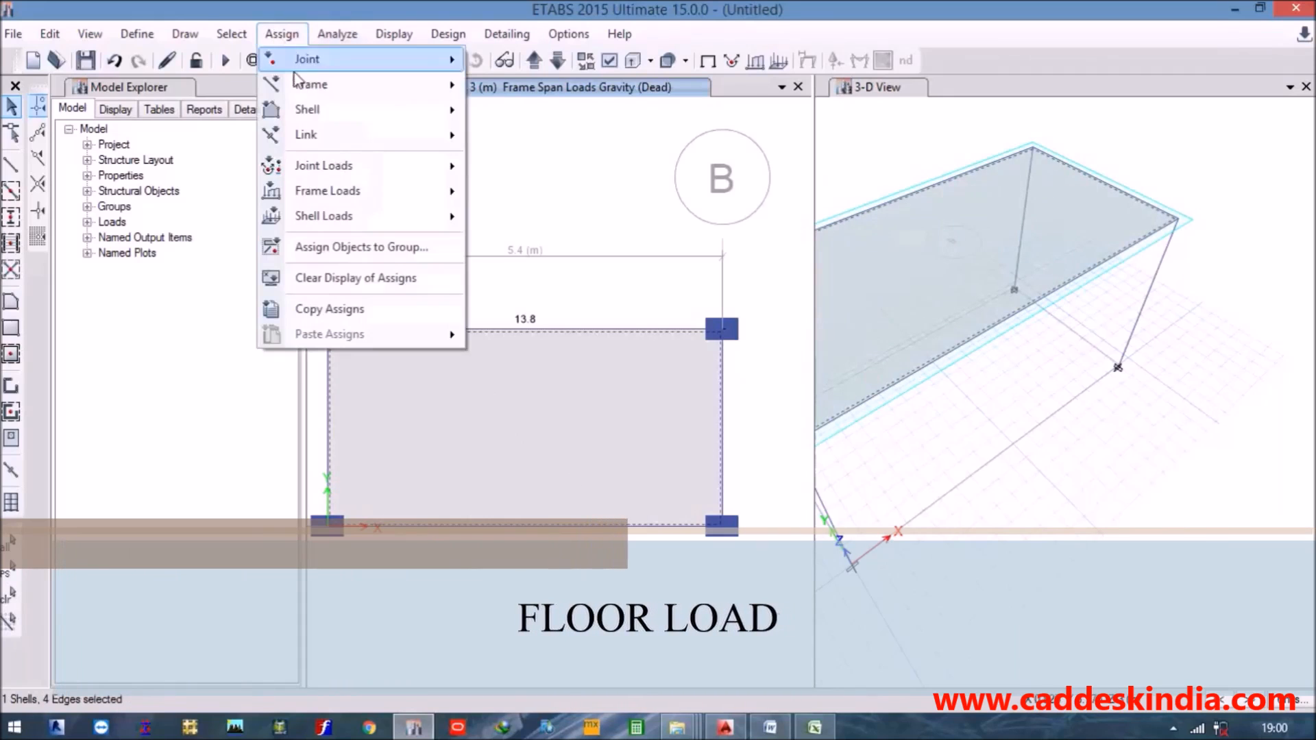
mouse_move(376, 88)
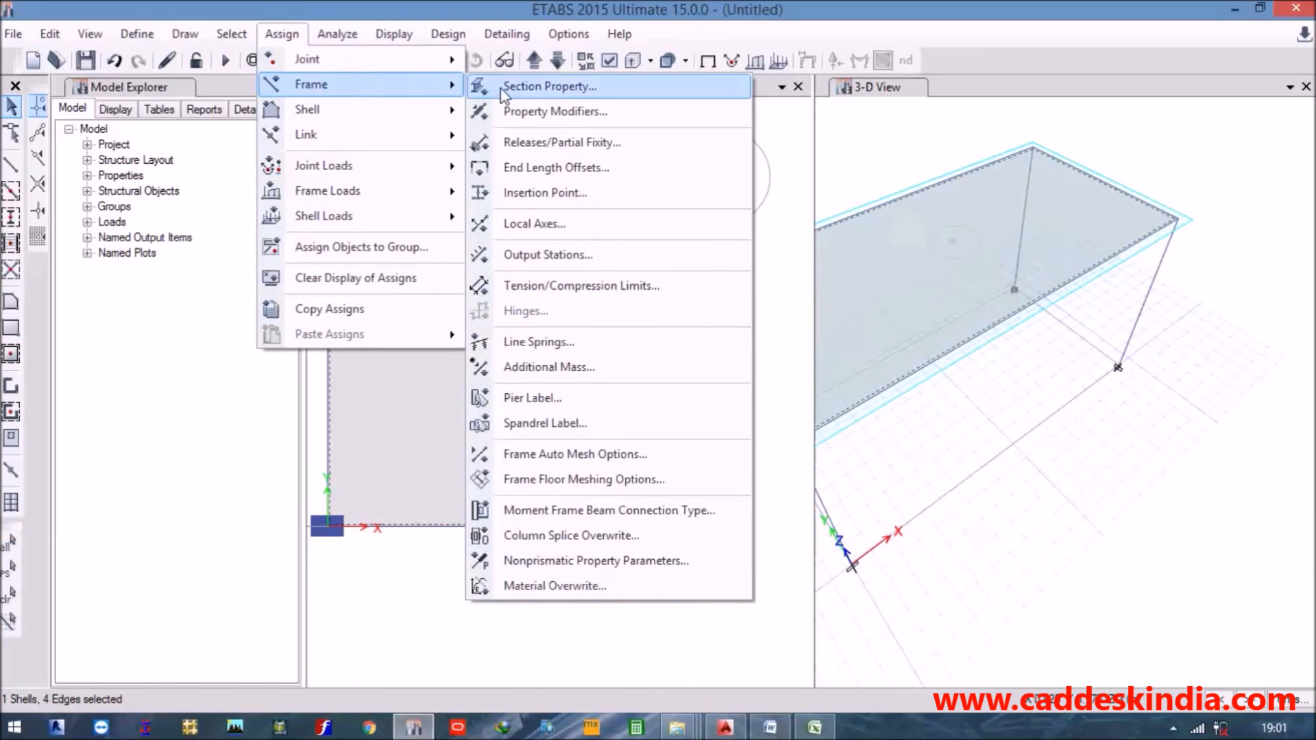
mouse_move(415, 218)
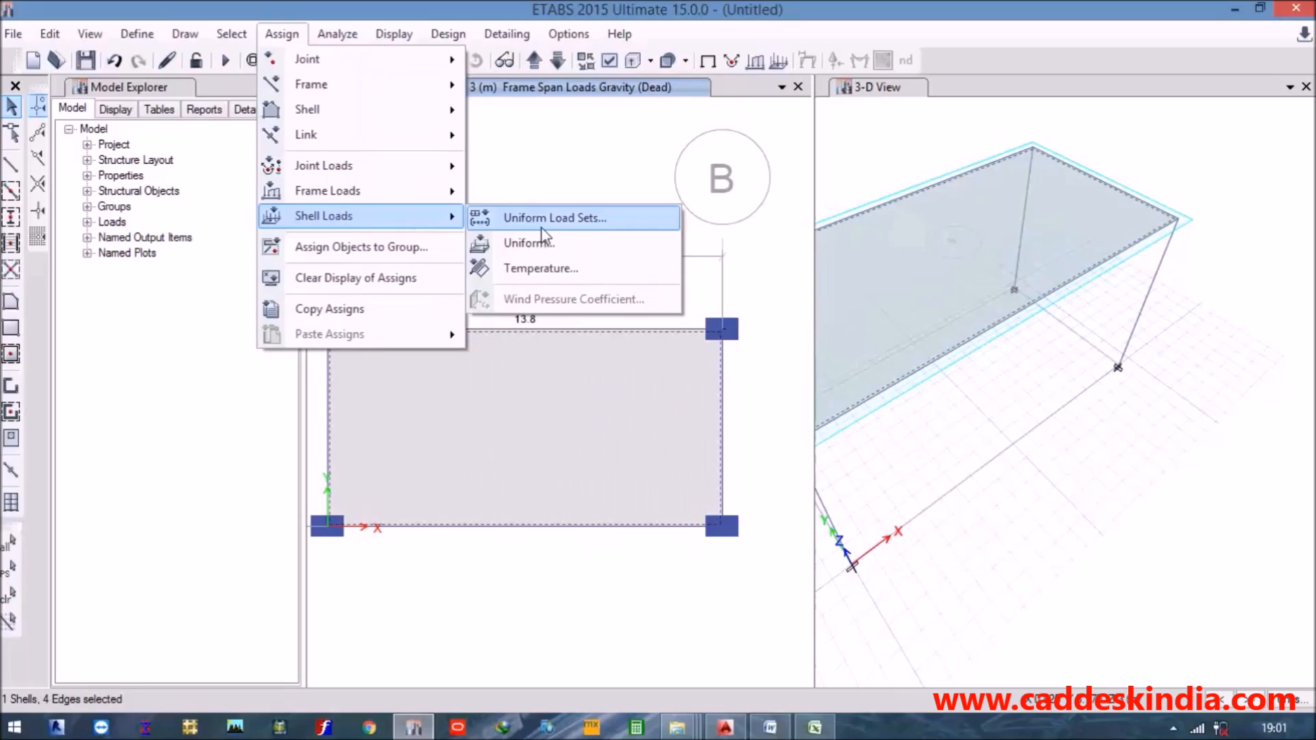
left_click(528, 243)
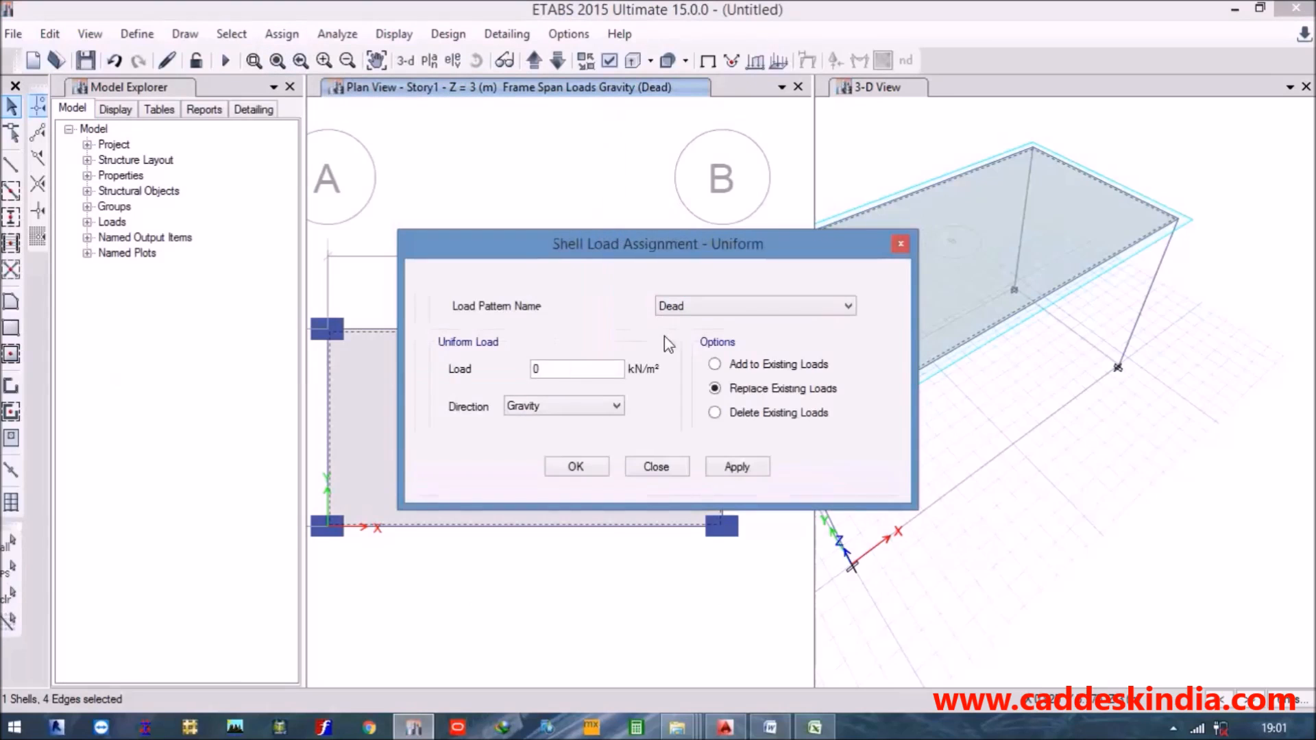
double_click(582, 368)
type("3")
left_click(728, 467)
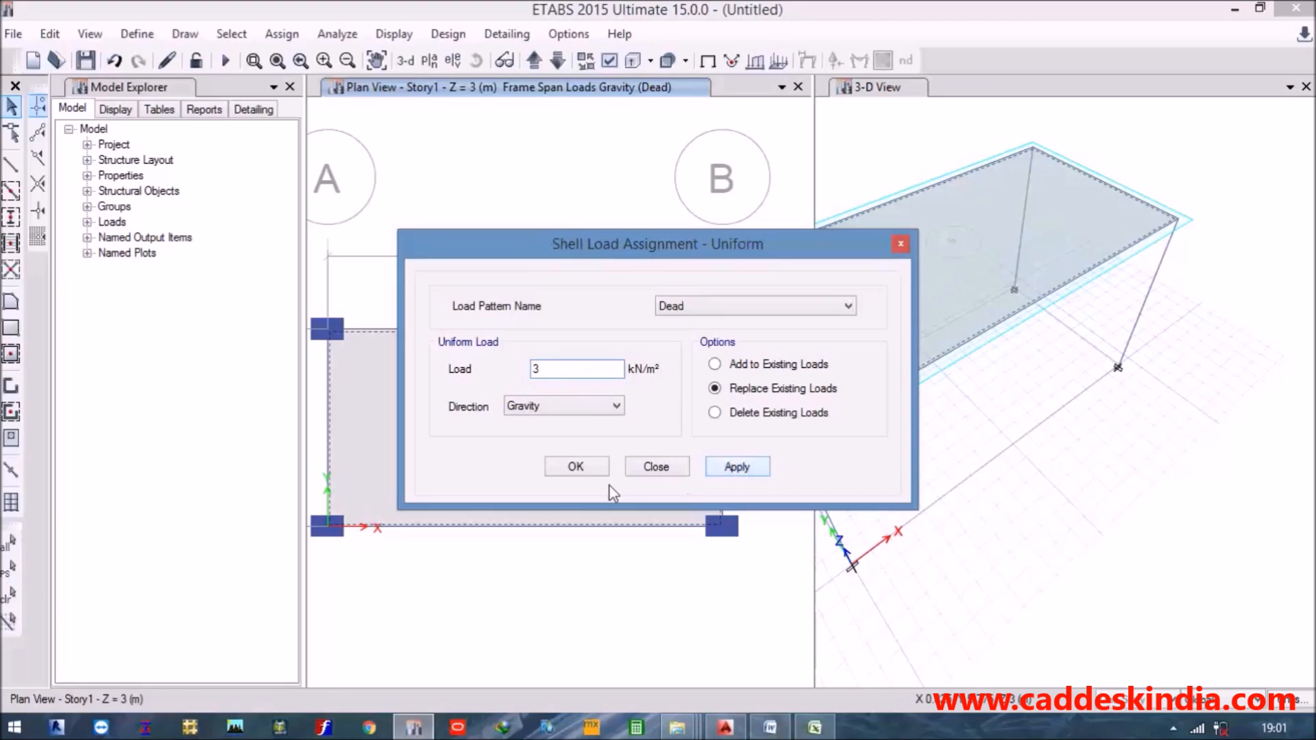
left_click(573, 466)
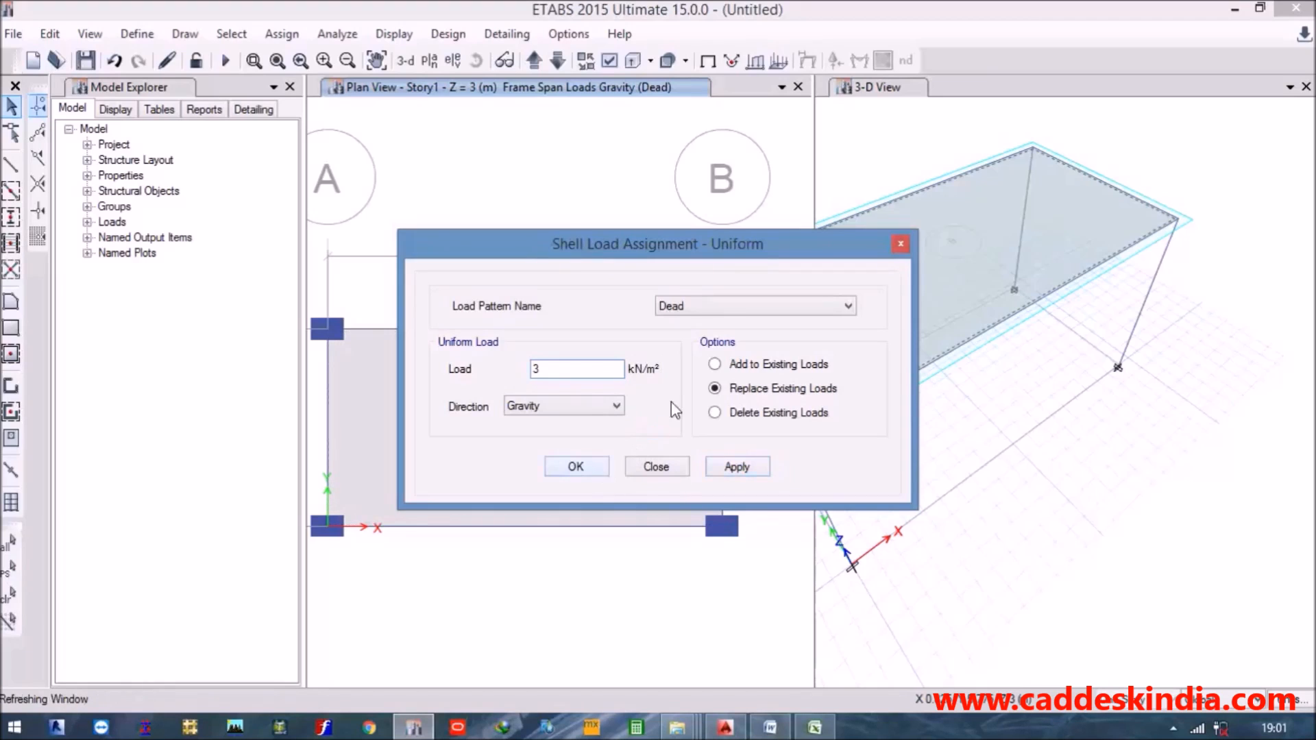
left_click(539, 382)
left_click(282, 34)
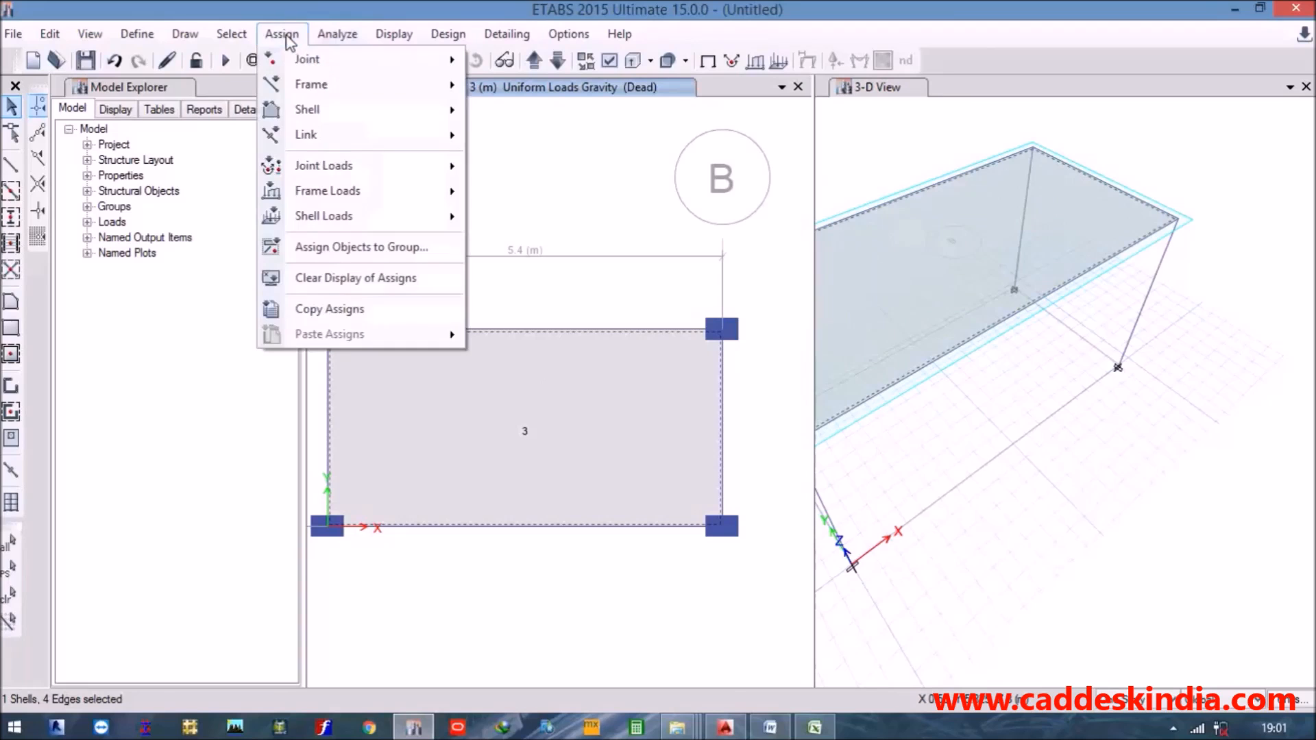
left_click(537, 229)
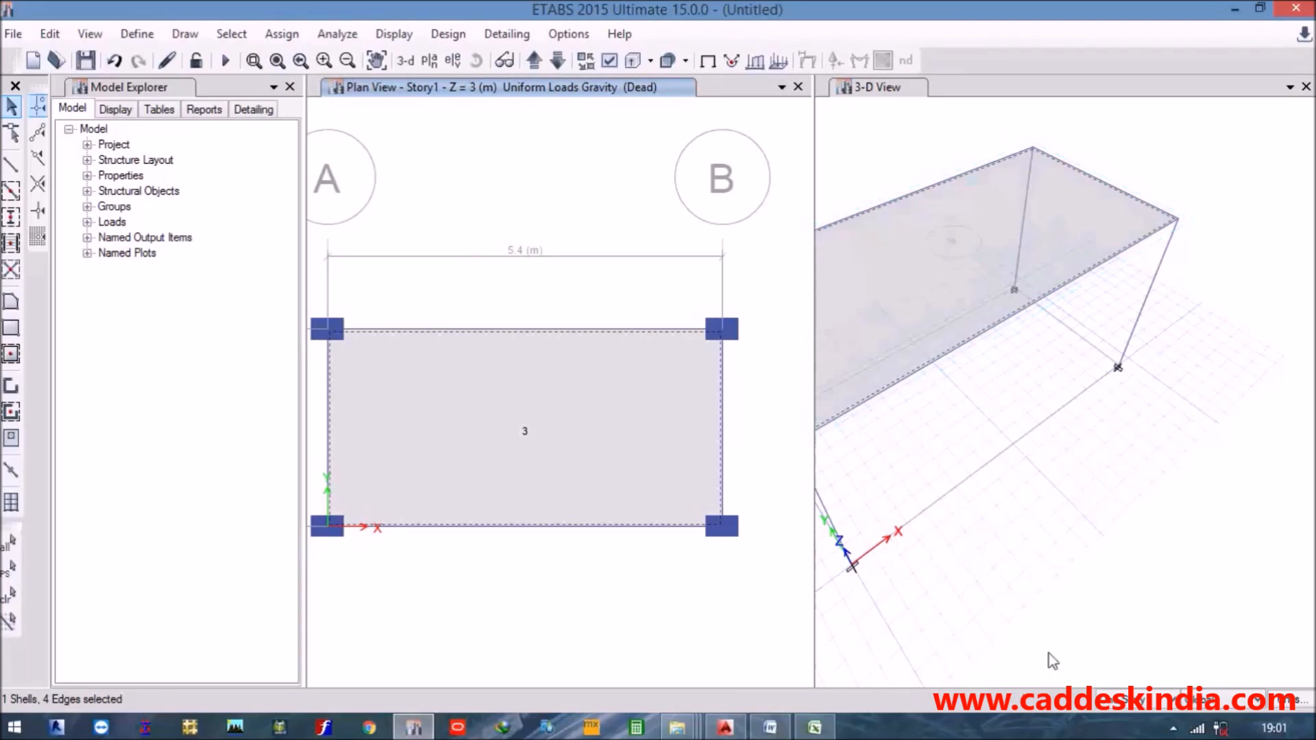
left_click(1173, 730)
left_click(602, 237)
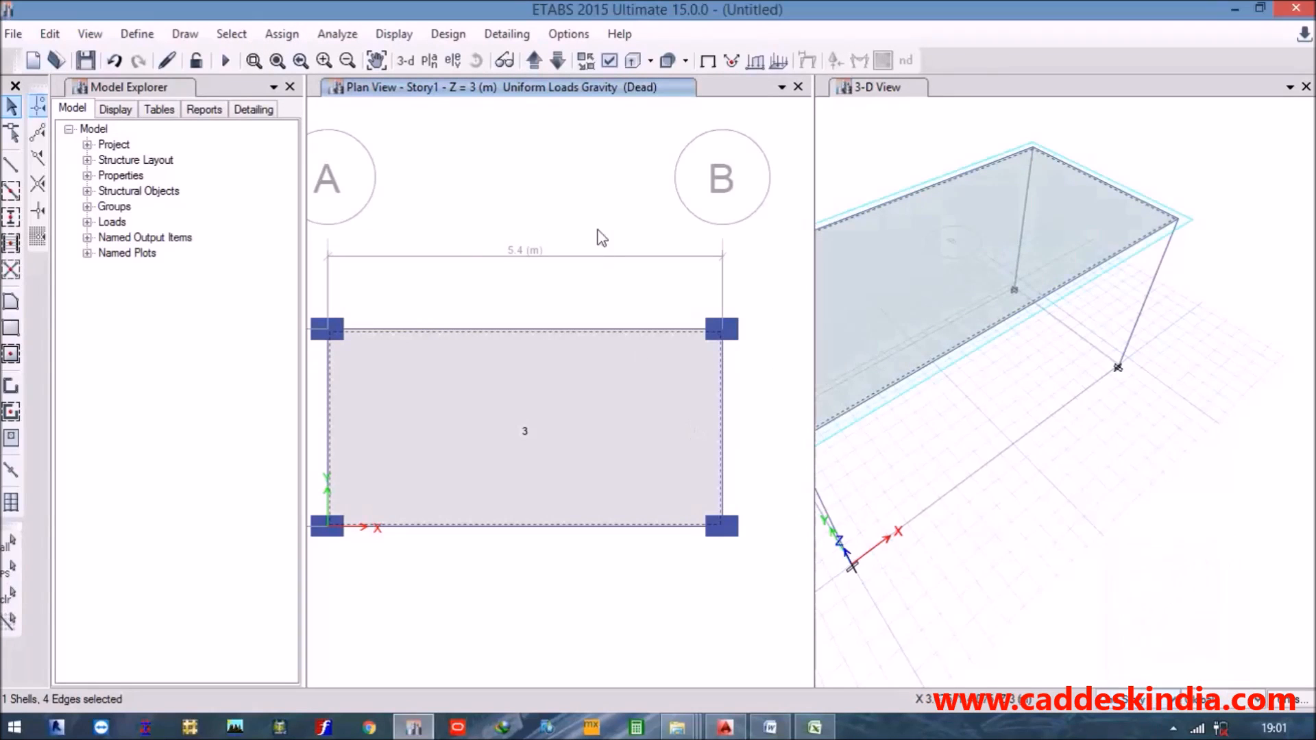
Open the 875_2(IMPOSED LOADS) PDF from the ISCODES folder on the New Volume (G:) drive.
key("super+e")
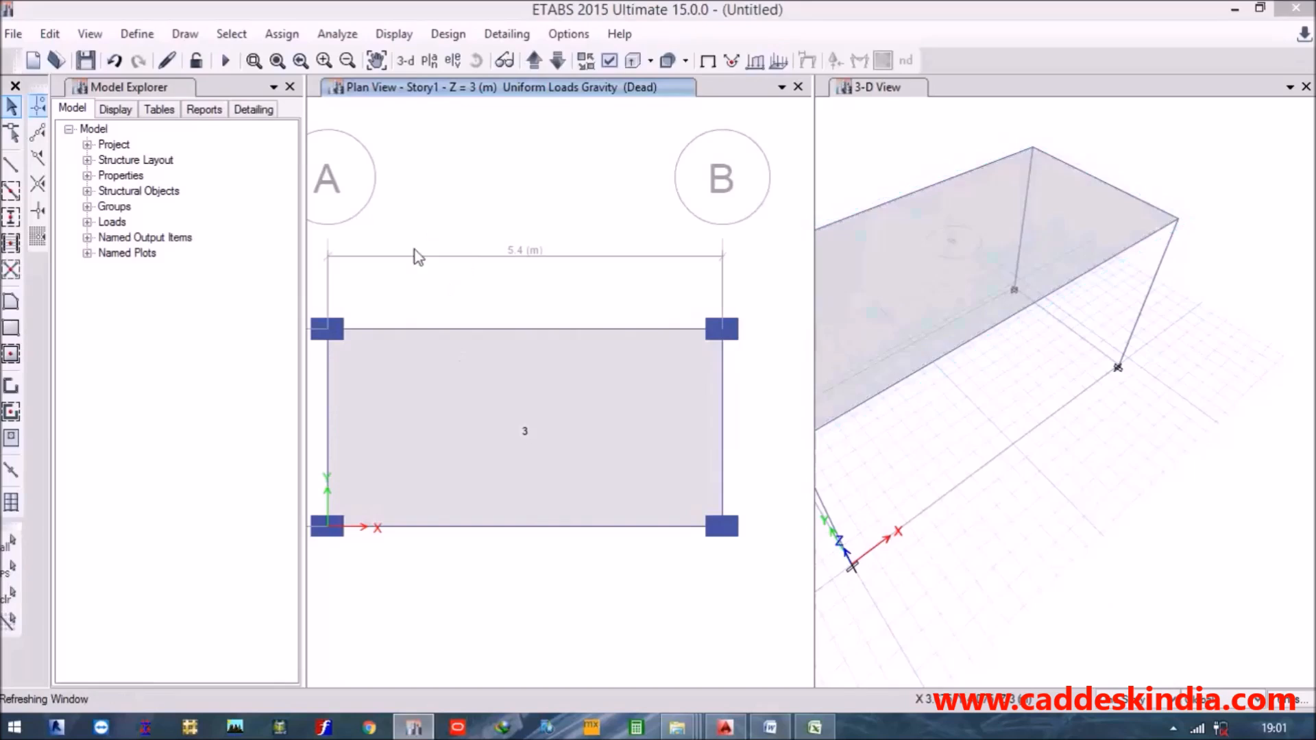
double_click(286, 418)
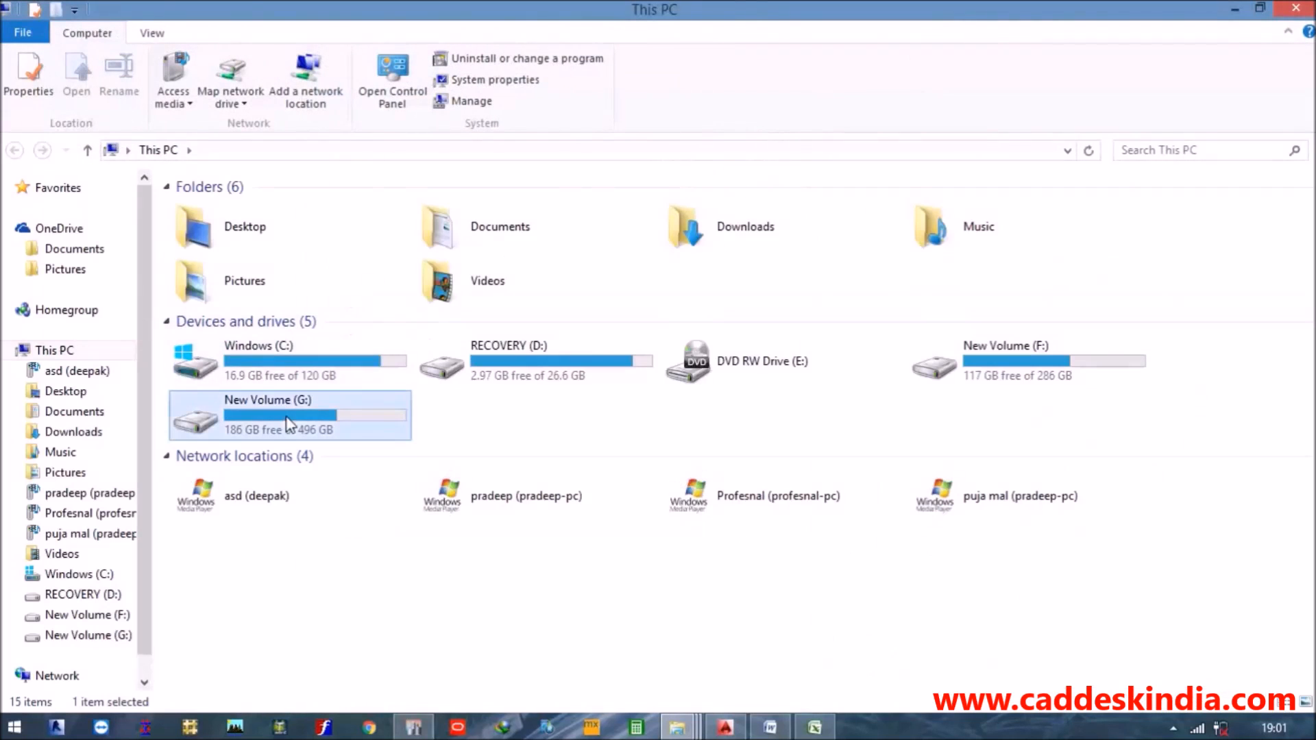
double_click(240, 263)
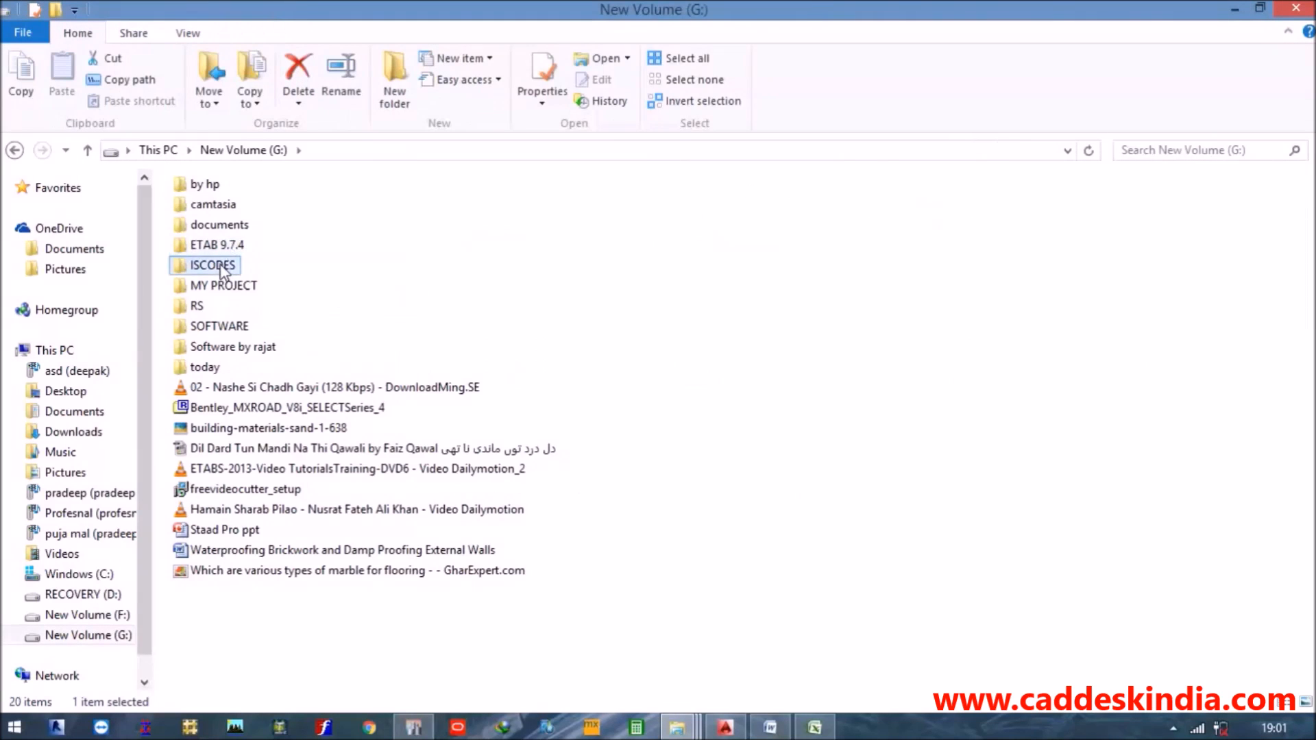
left_click(249, 351)
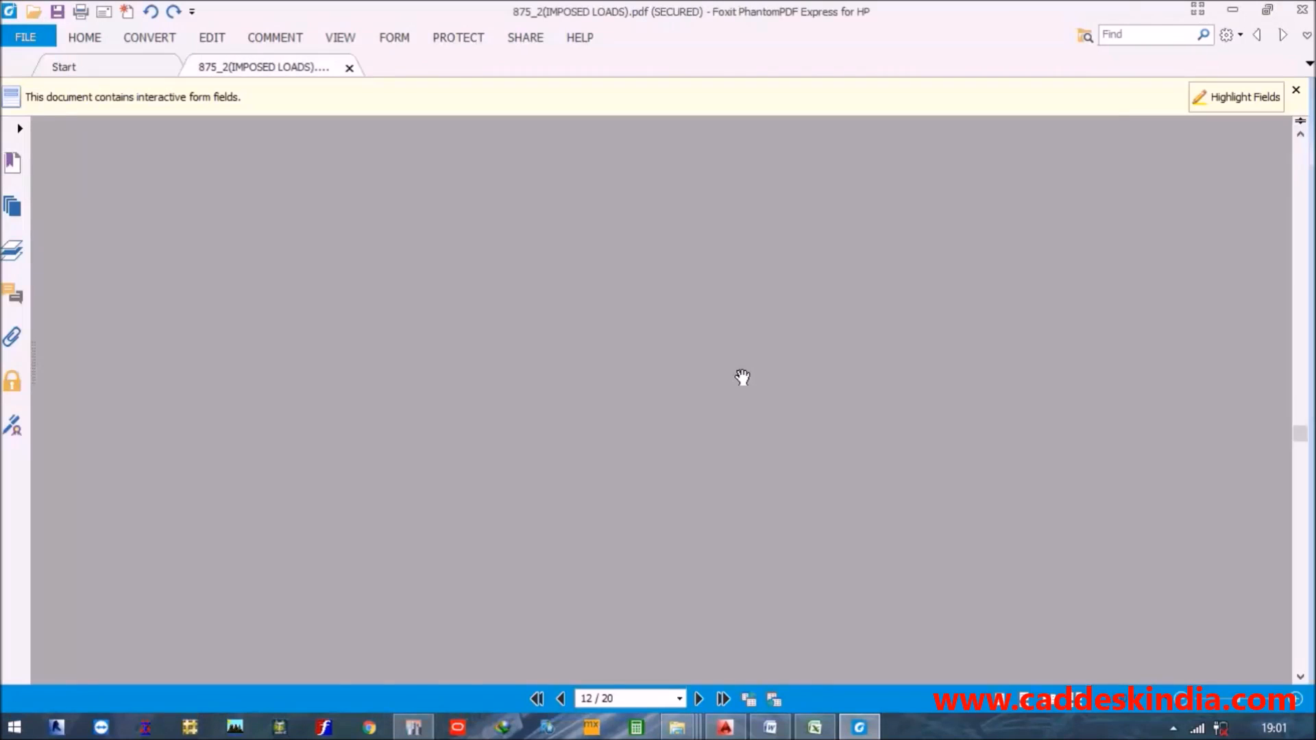
Look up the uniformly distributed imposed load for rooms and kitchens of dwelling houses in Table 1 of IS 875 Part 2.
scroll(796, 329, "up", 7)
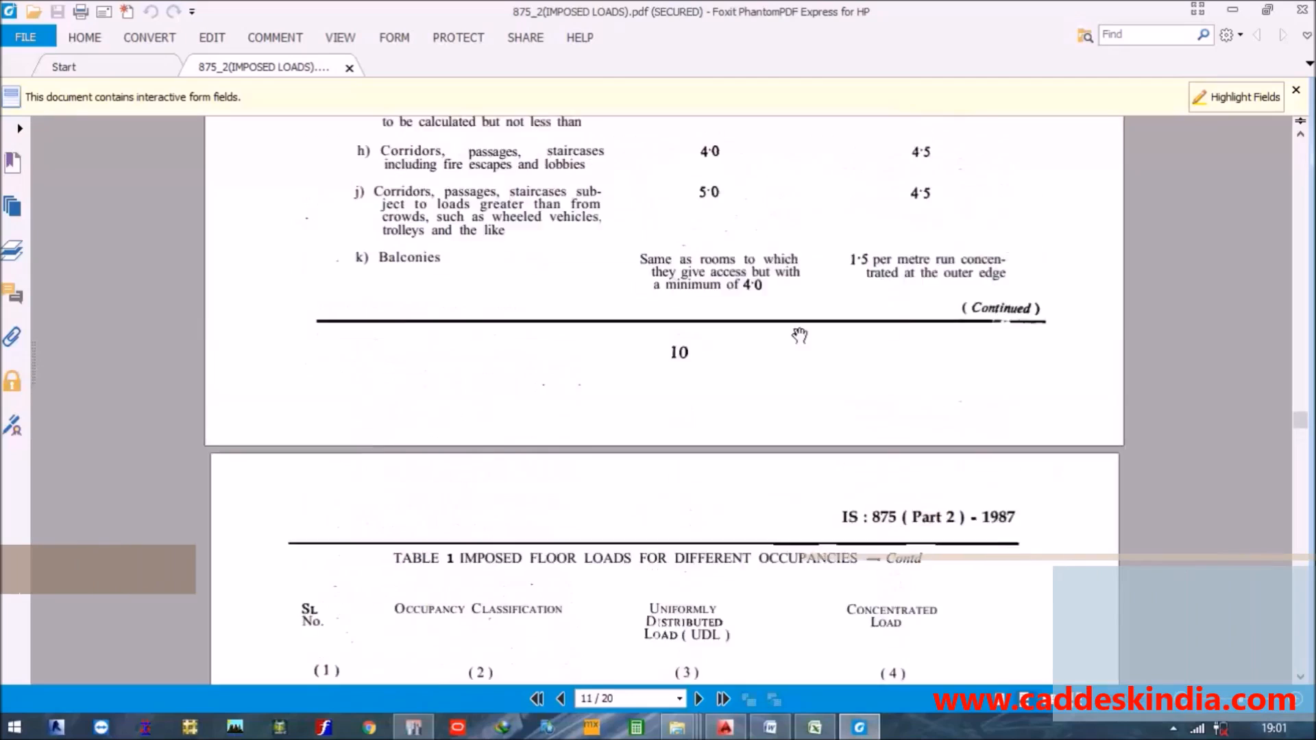
left_click_drag(1300, 418, 1256, 109)
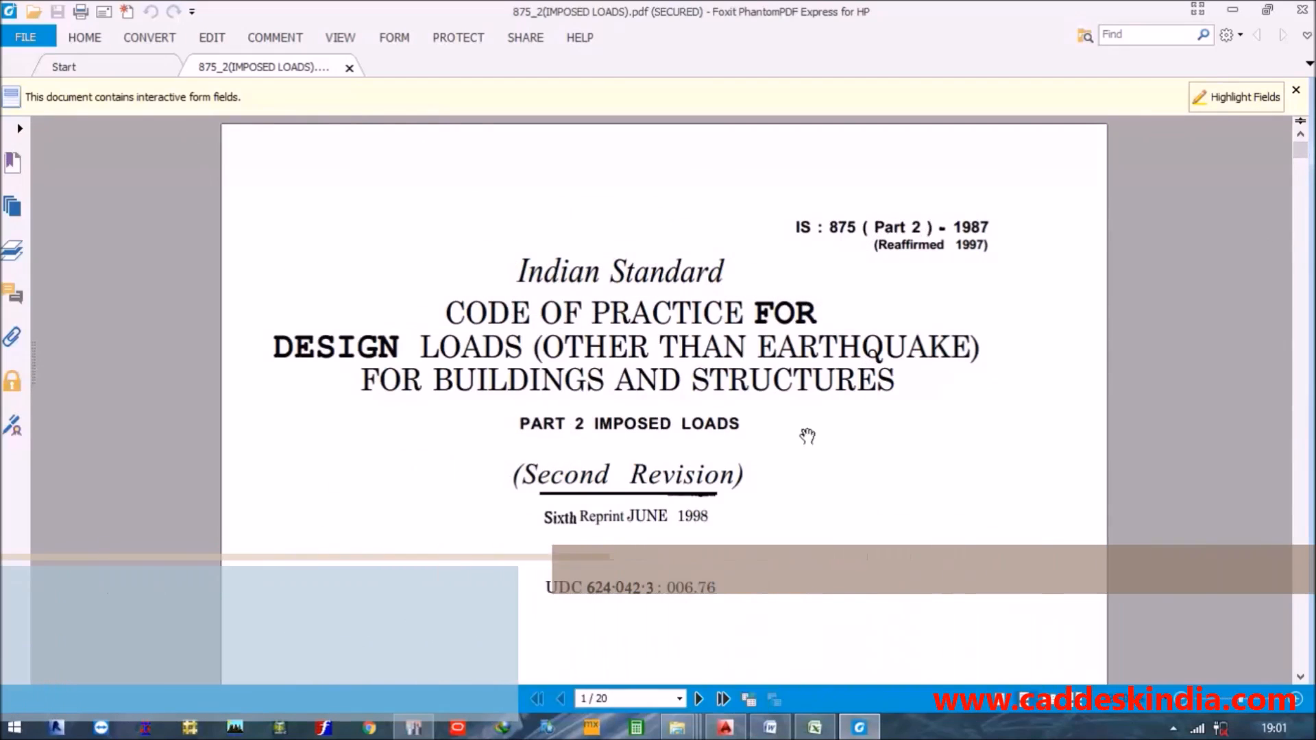
scroll(784, 452, "down", 10)
scroll(783, 449, "down", 12)
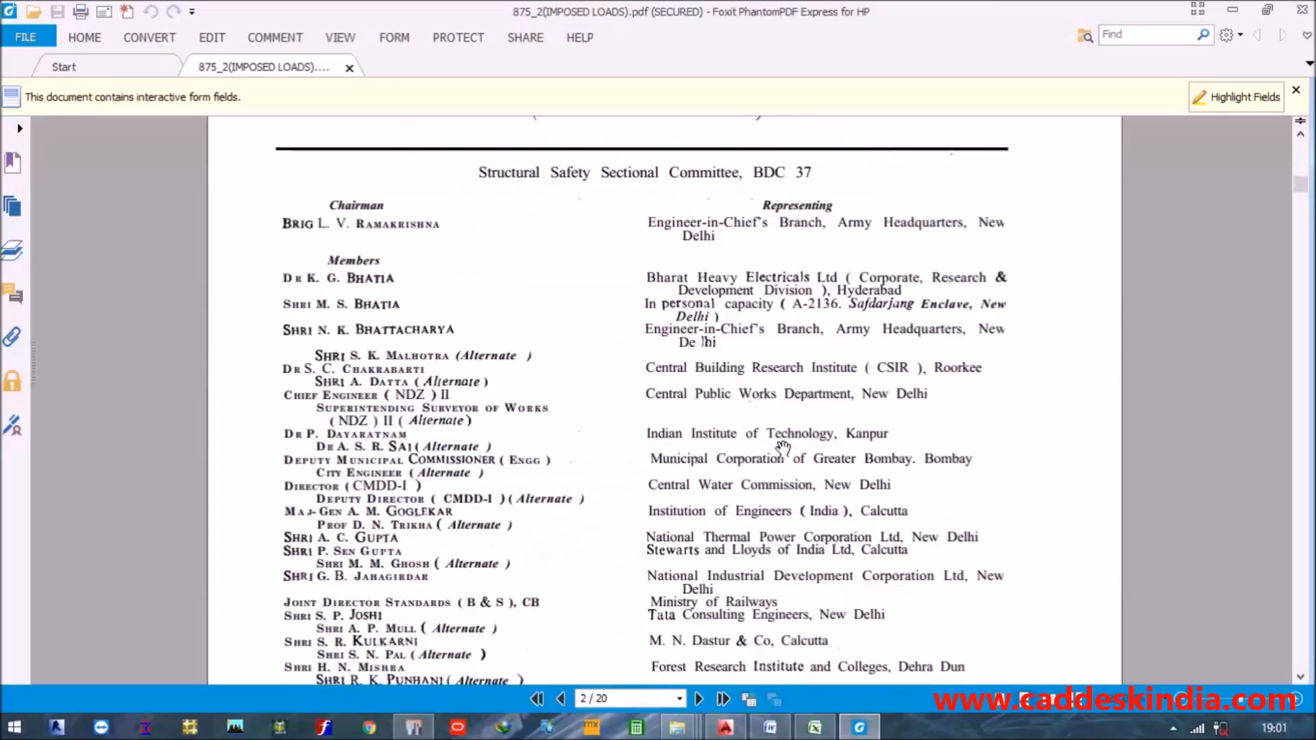
scroll(1301, 205, "up", 8)
scroll(1306, 205, "down", 20)
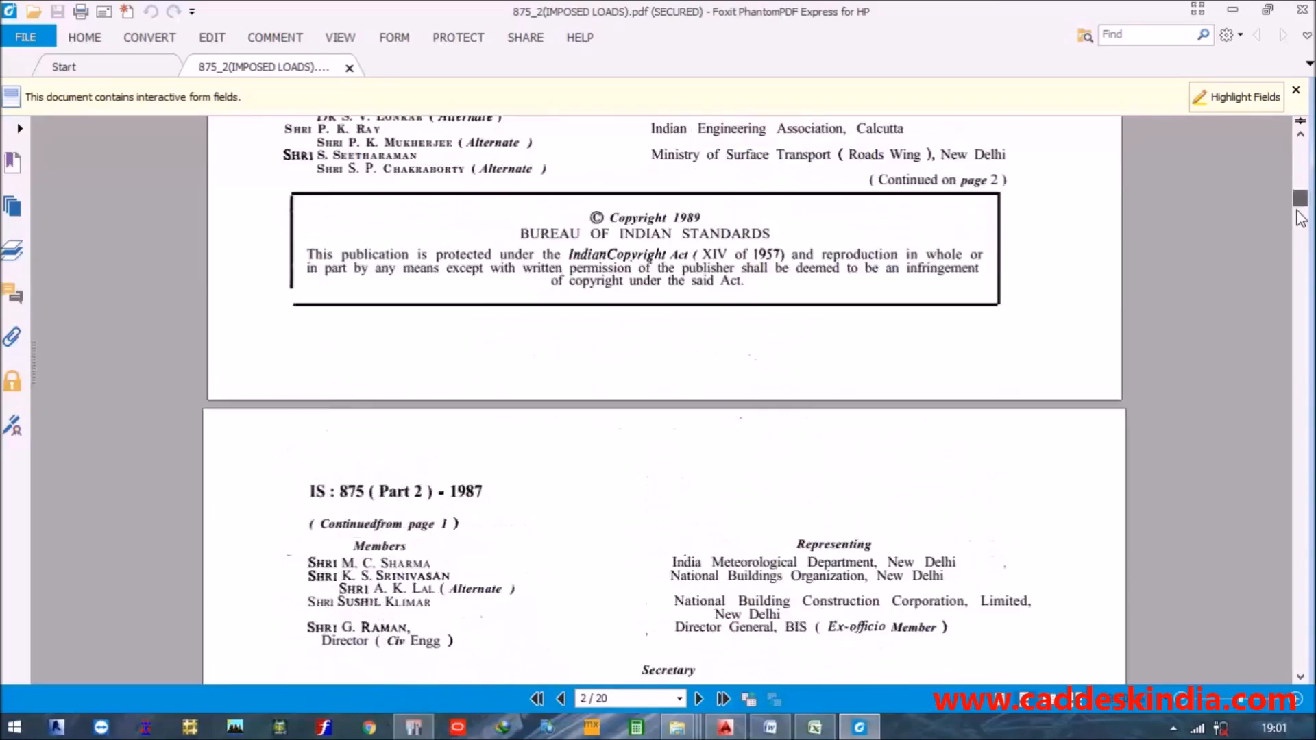
scroll(657, 374, "down", 20)
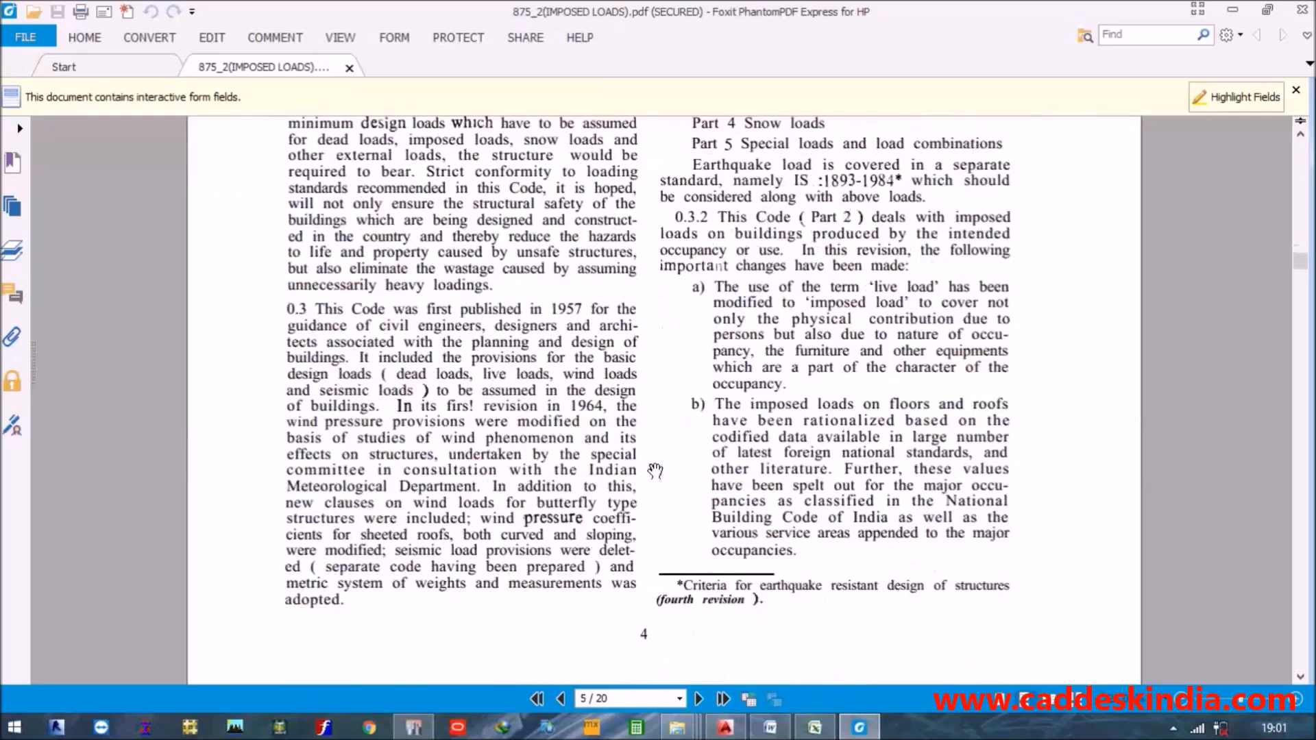
scroll(666, 472, "down", 10)
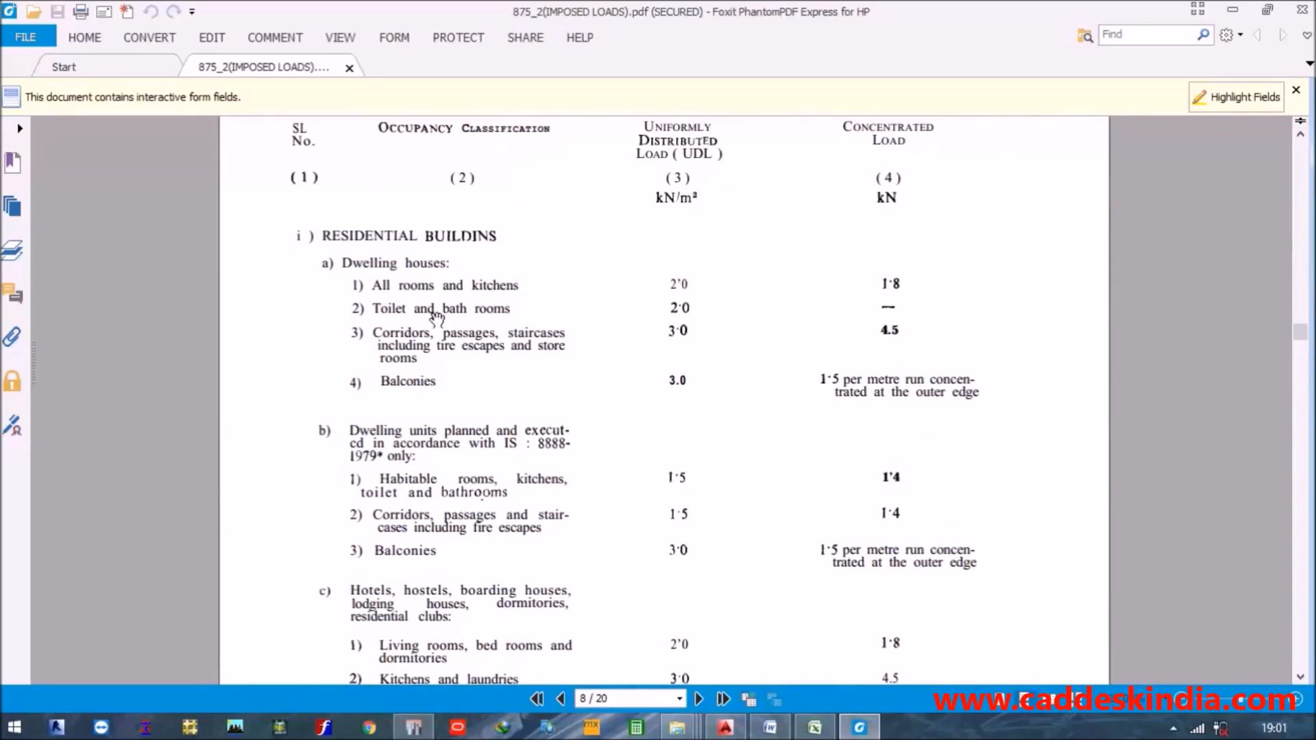
double_click(409, 284)
Switch to ETABS and assign a 2 kN/m² uniform Live shell load in the Gravity direction to the Story1 slab.
key("alt+Tab")
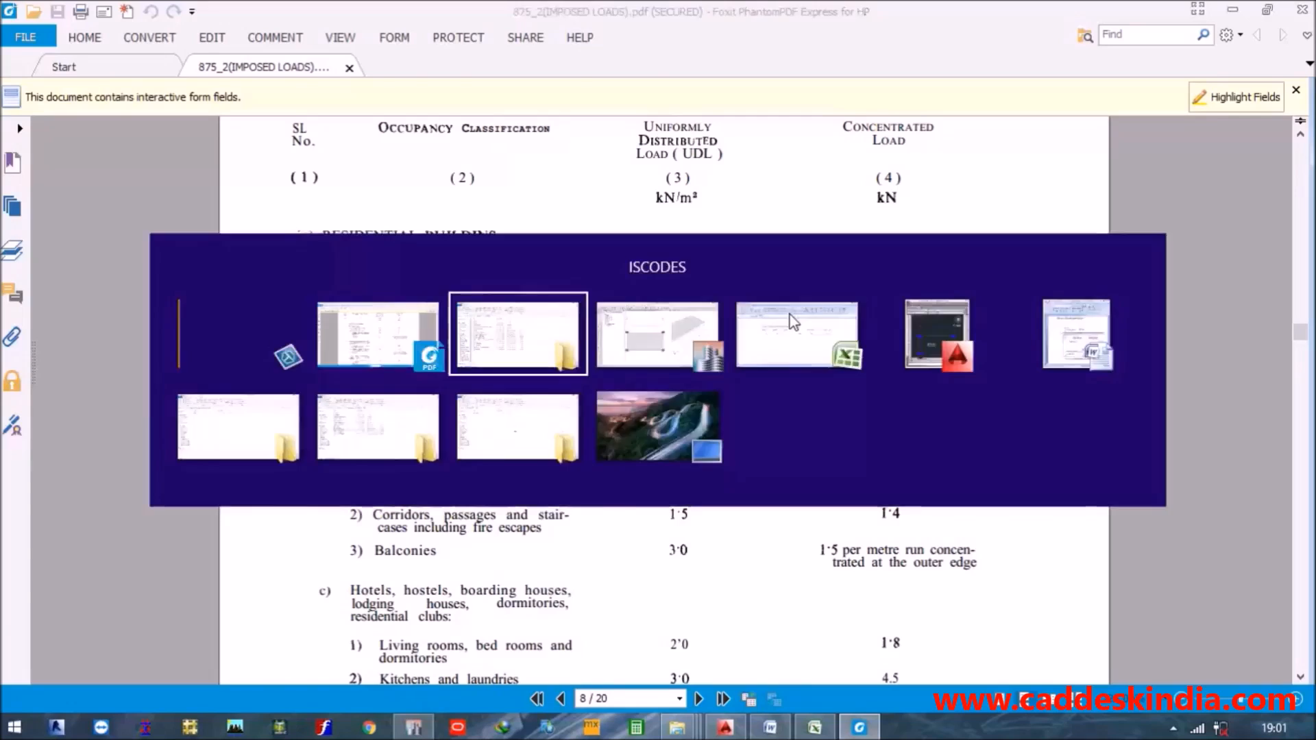
key("alt+Tab")
left_click(624, 326)
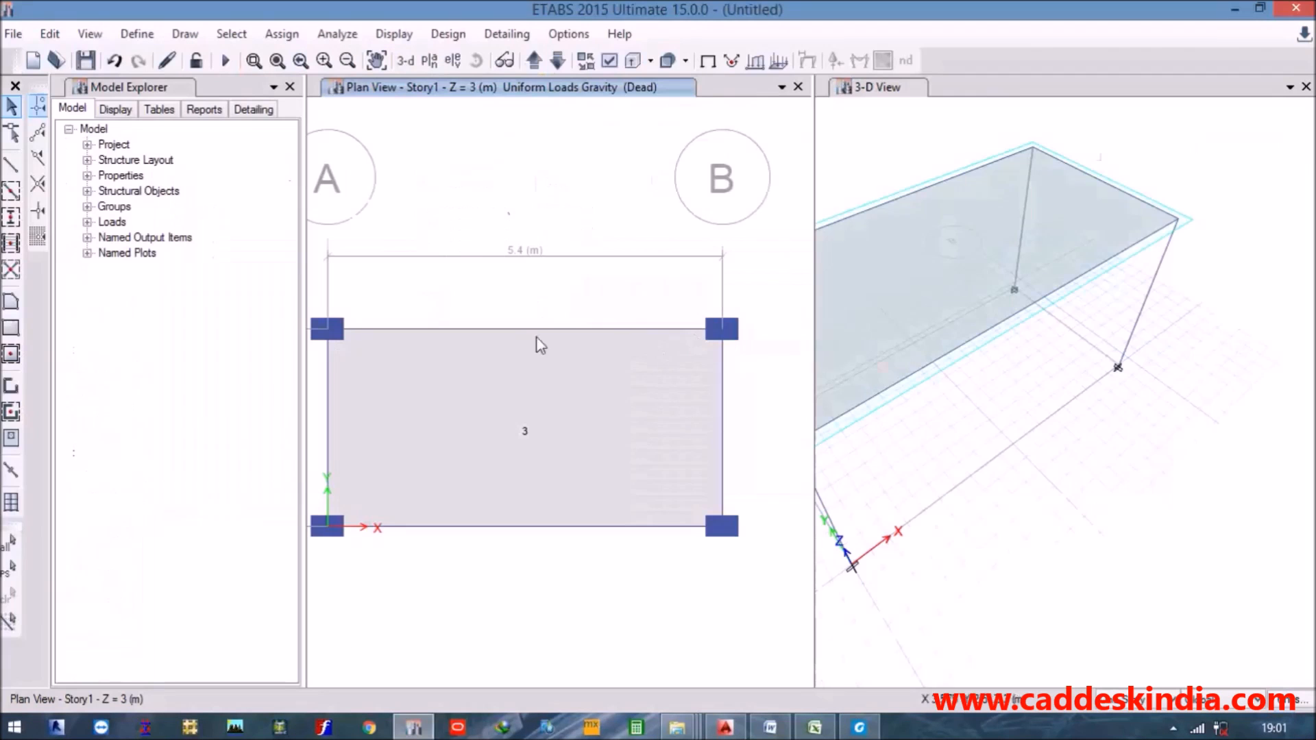
left_click(503, 393)
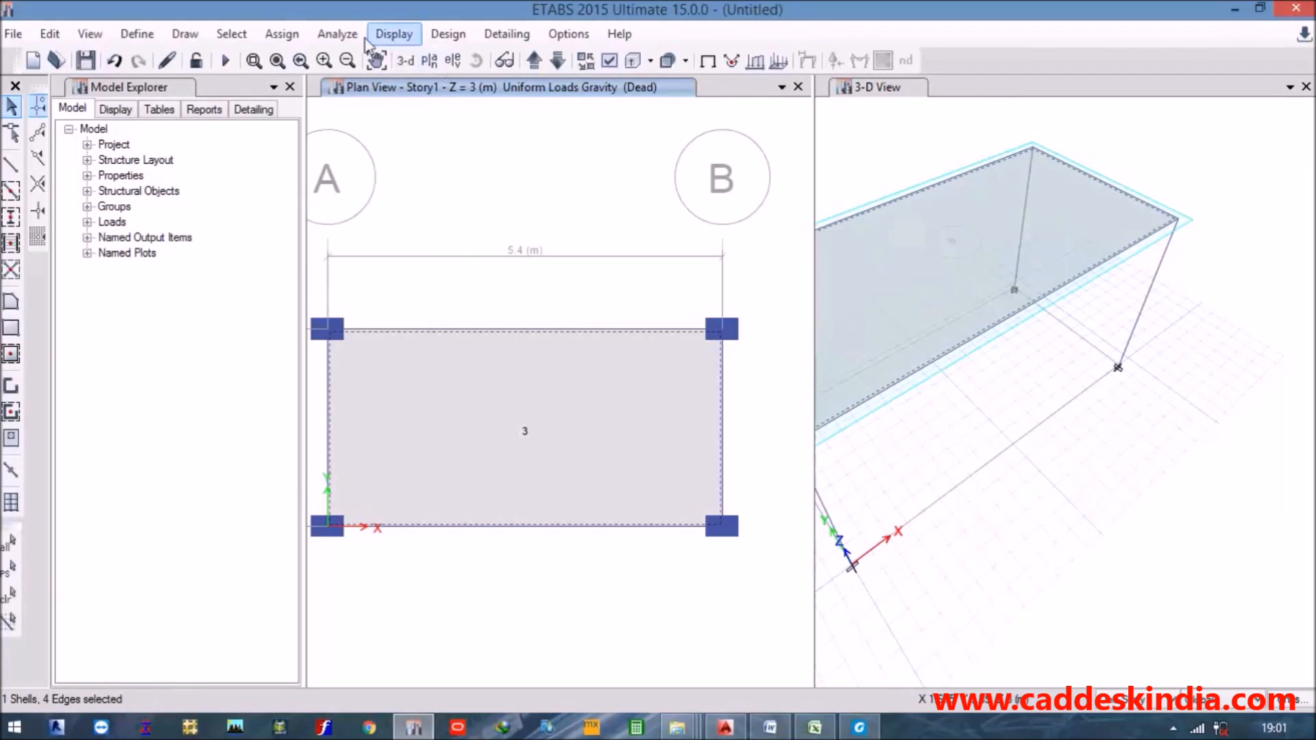
left_click(281, 34)
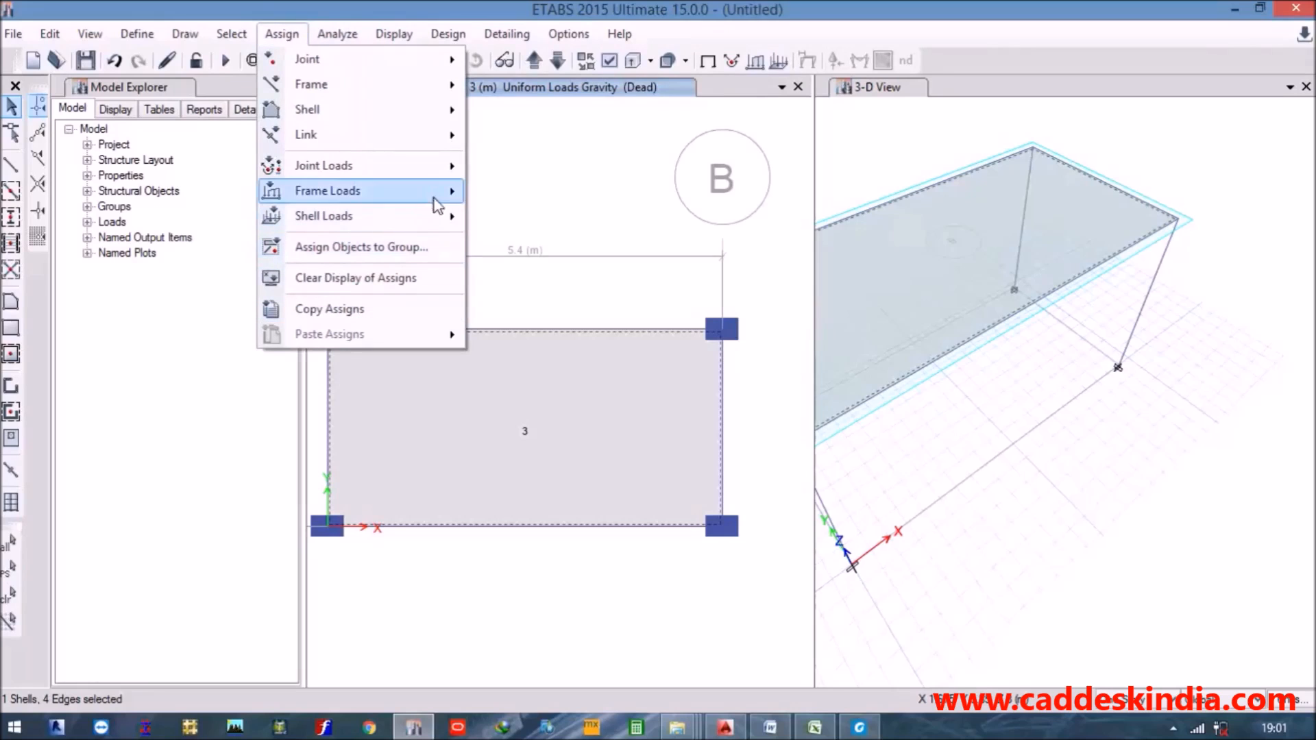
mouse_move(445, 216)
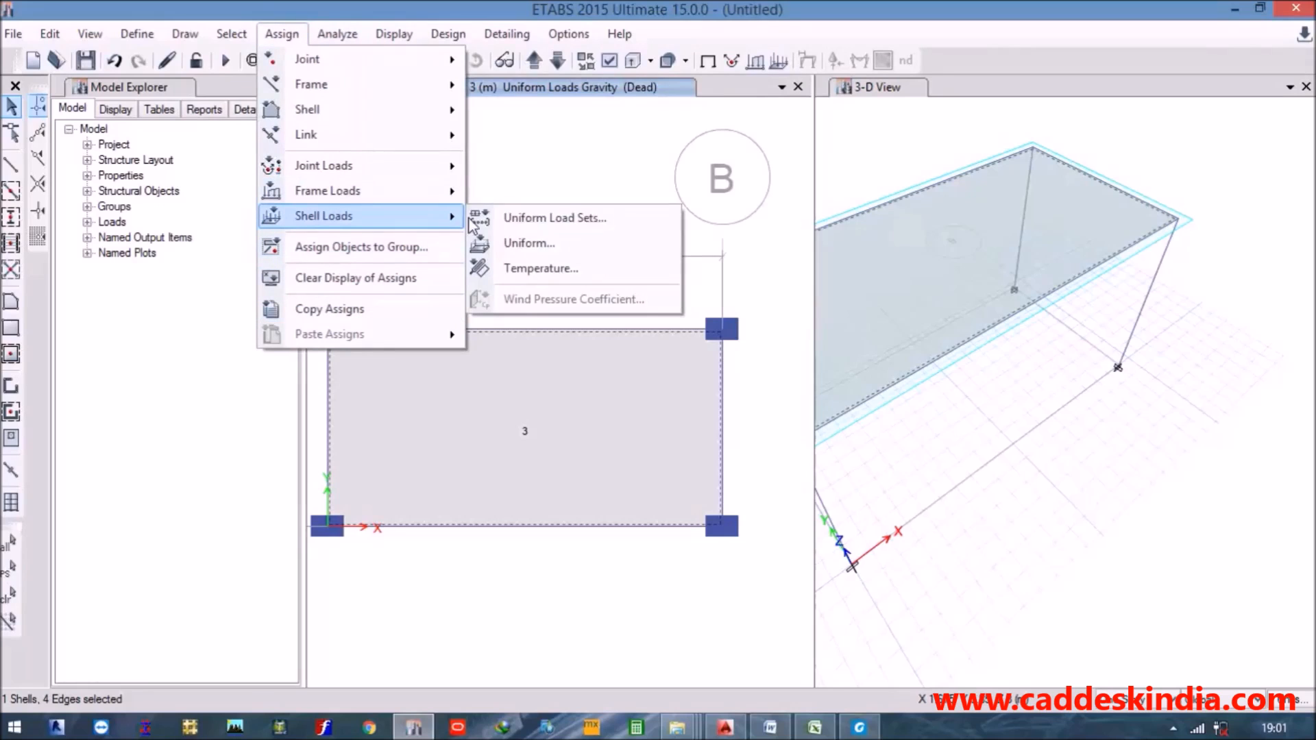
left_click(541, 242)
left_click(721, 310)
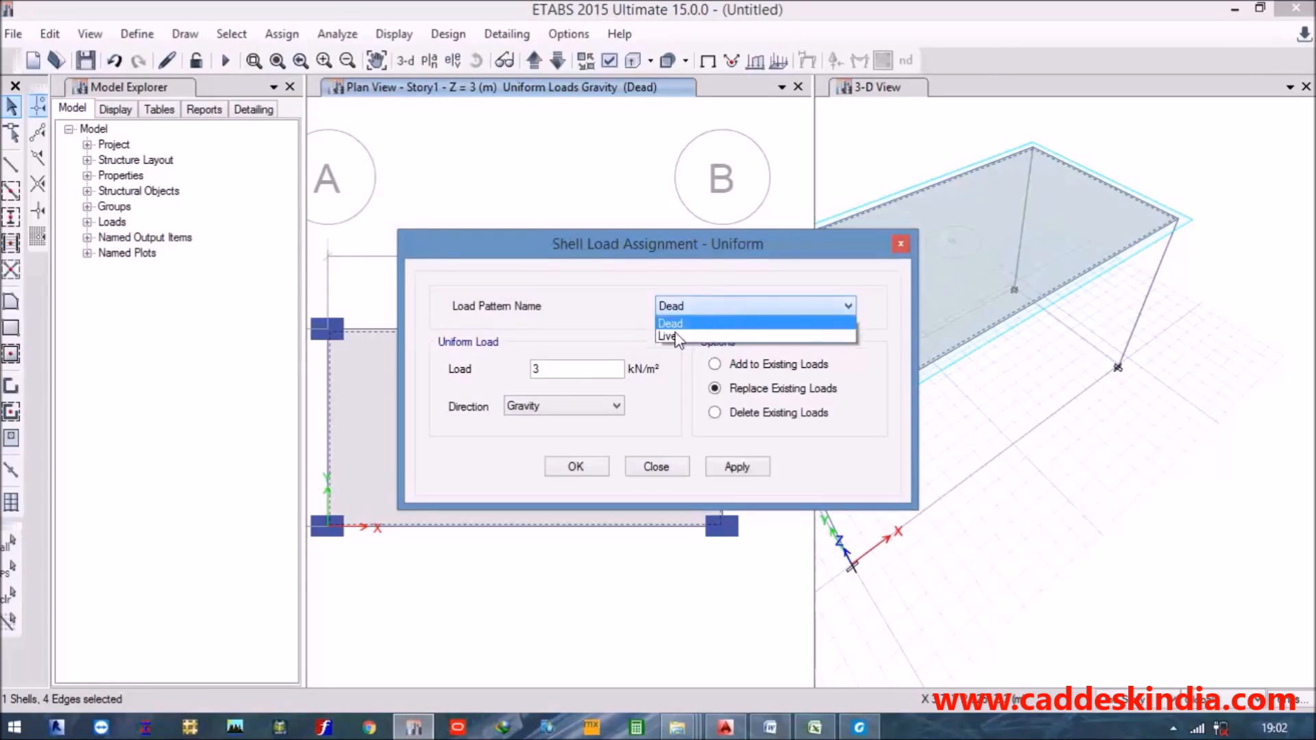
left_click(669, 338)
type("2")
left_click(753, 472)
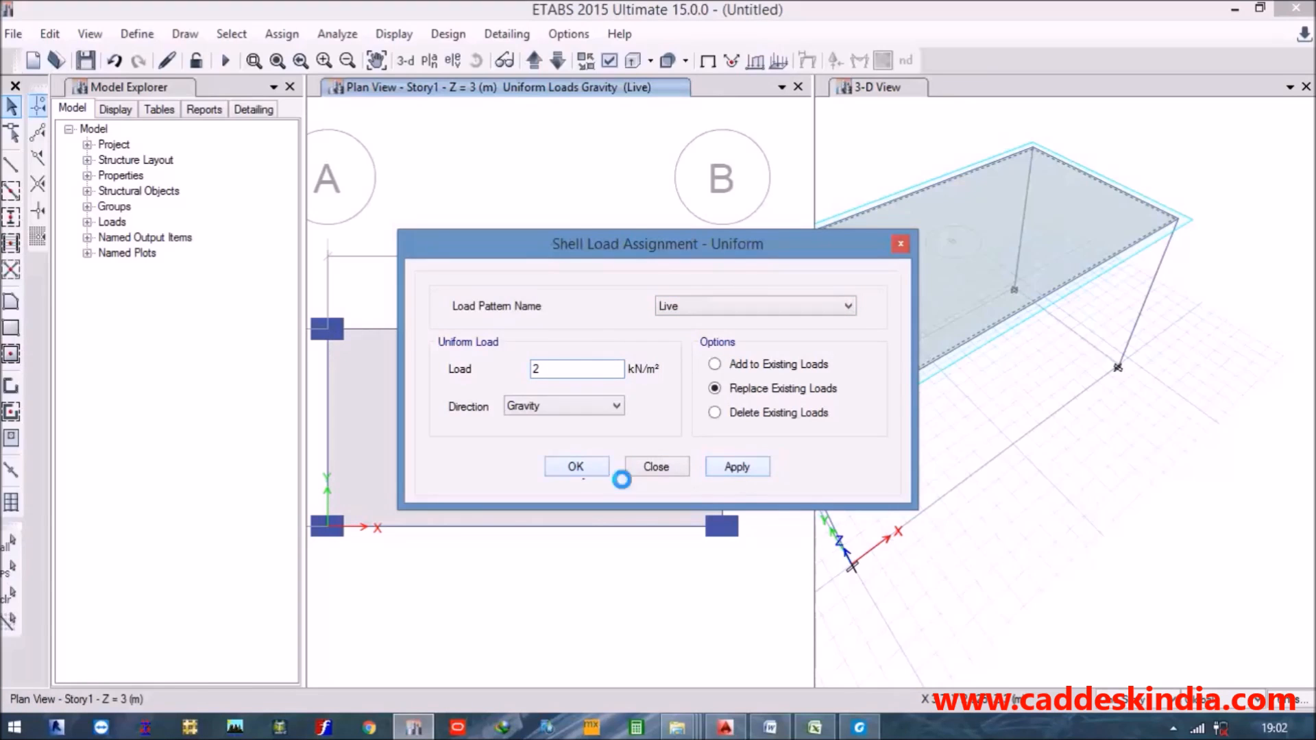
left_click(559, 468)
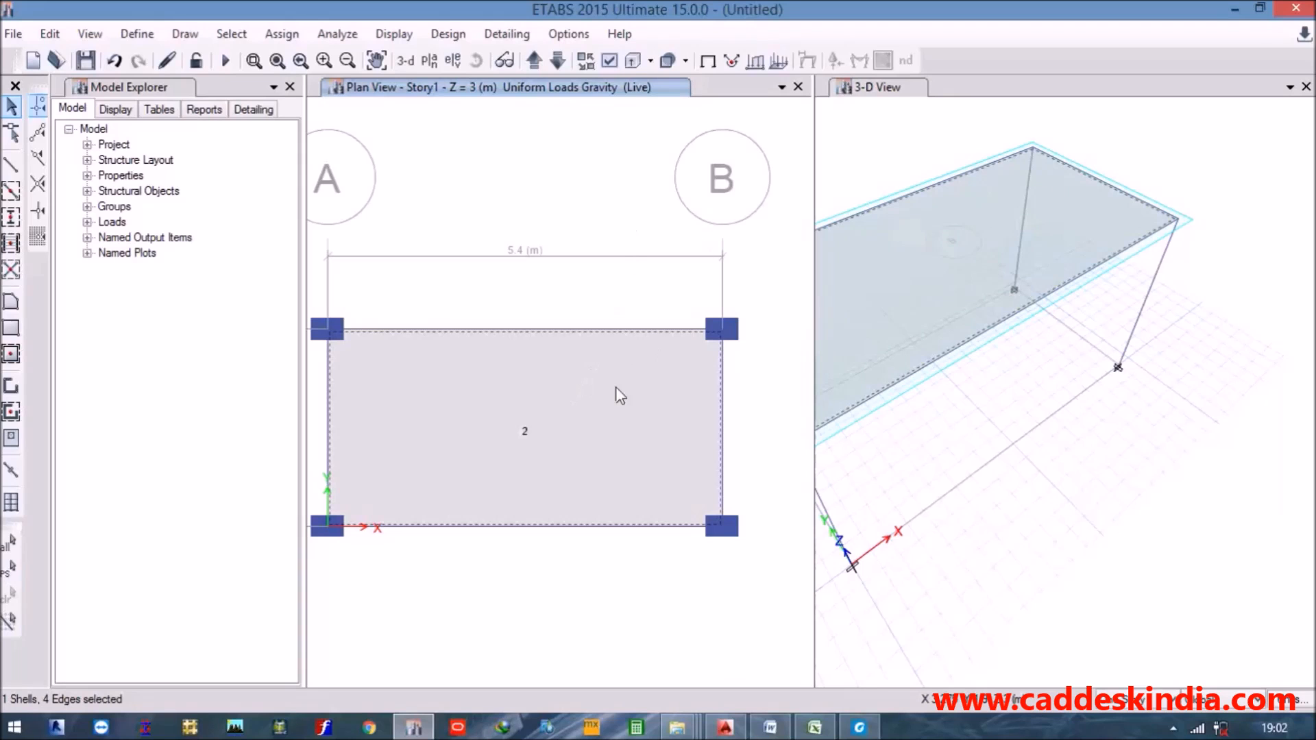
Review the loads assigned to the Story1 slab in its object information.
right_click(630, 284)
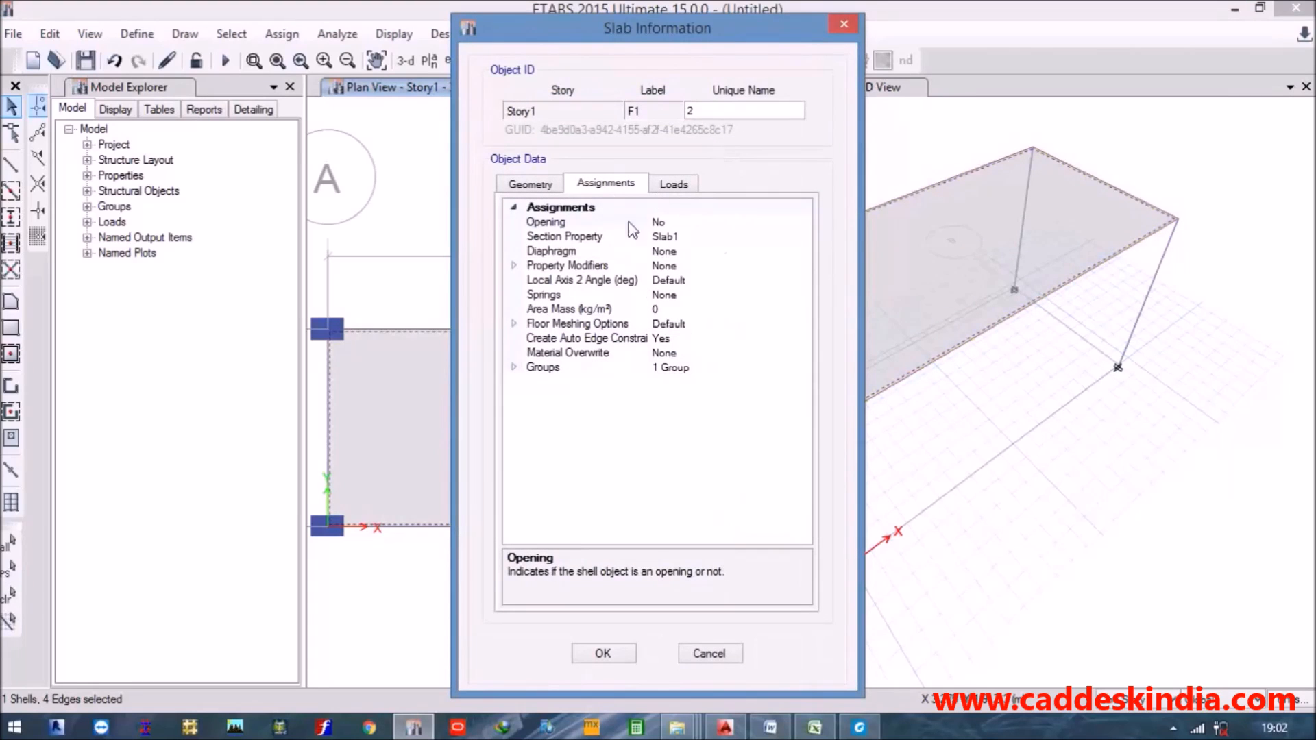
left_click(660, 189)
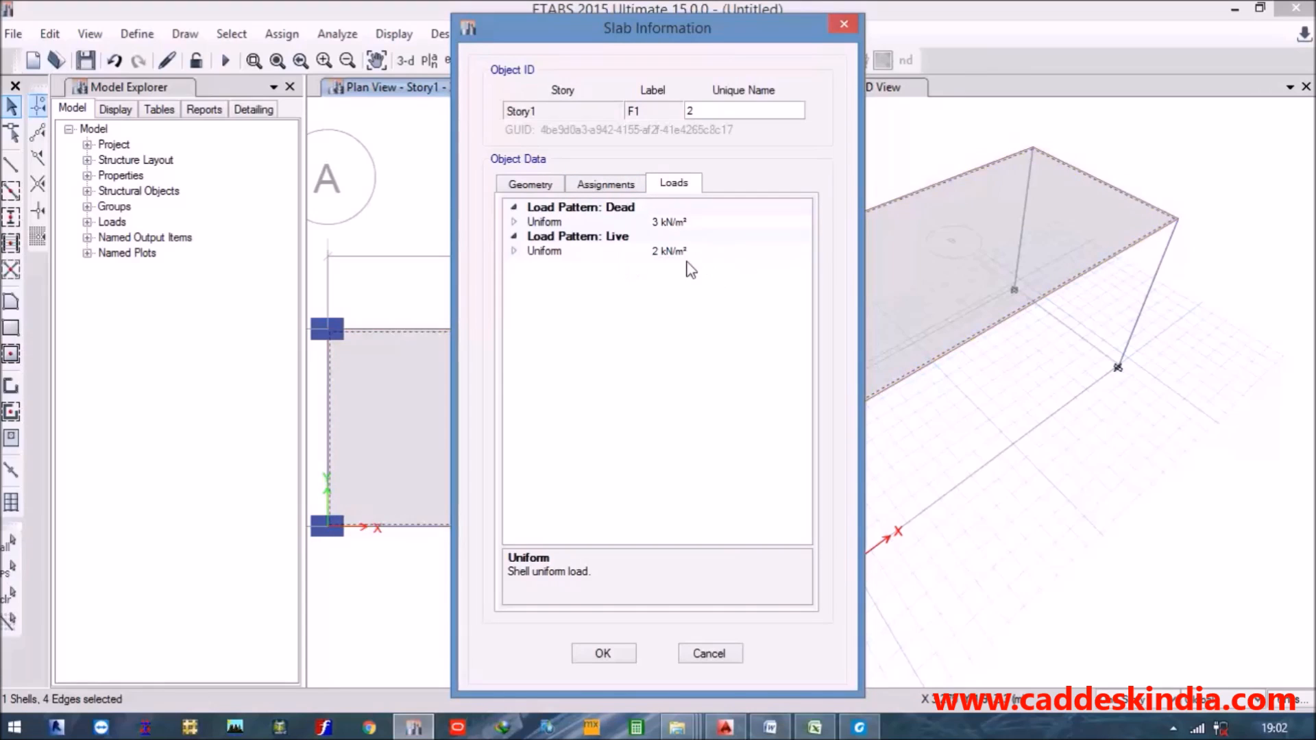
left_click(709, 653)
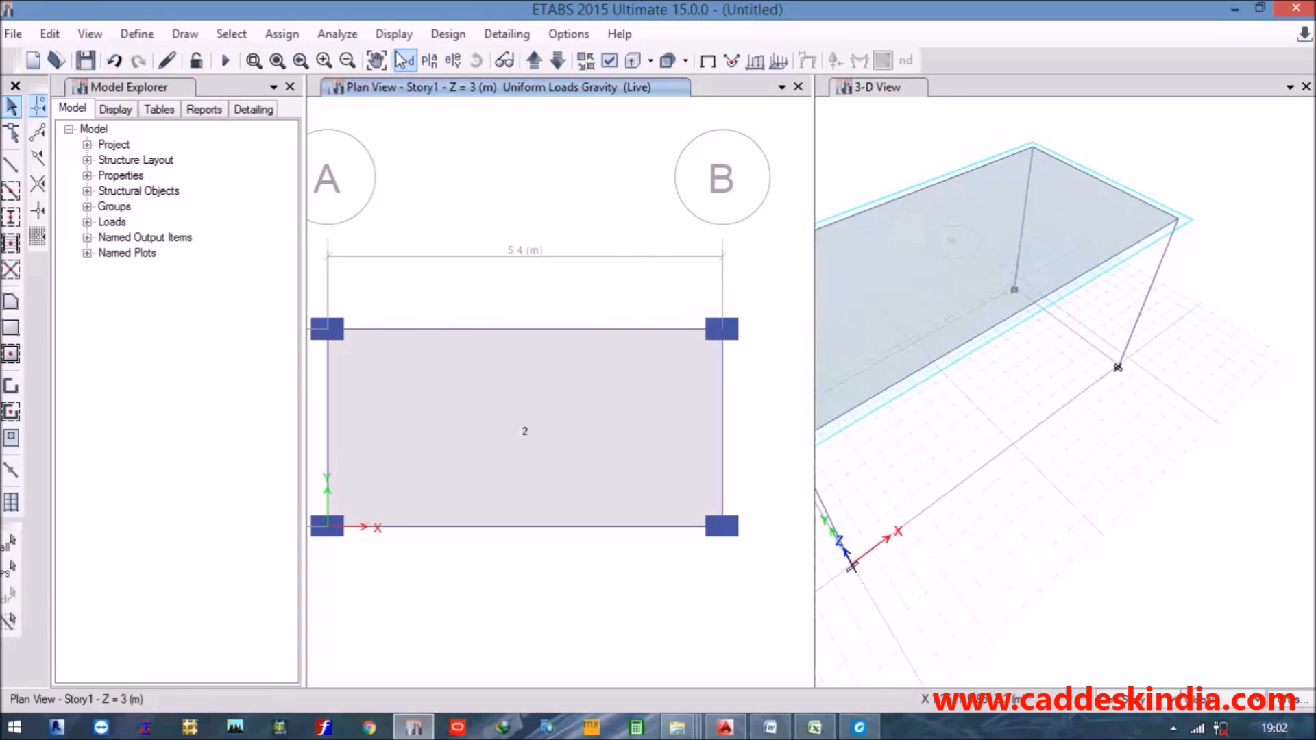
Run the analysis, saving the model on the Desktop under the file name 12.
left_click(348, 40)
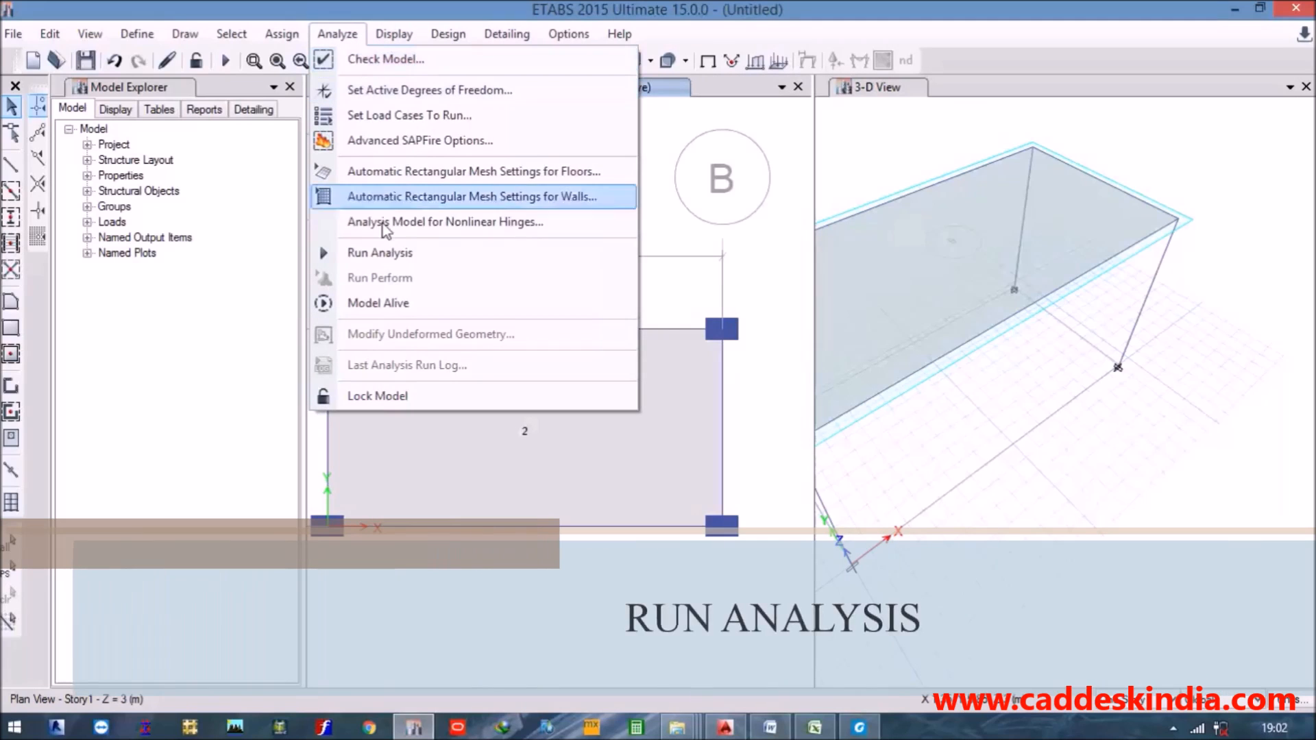
left_click(391, 256)
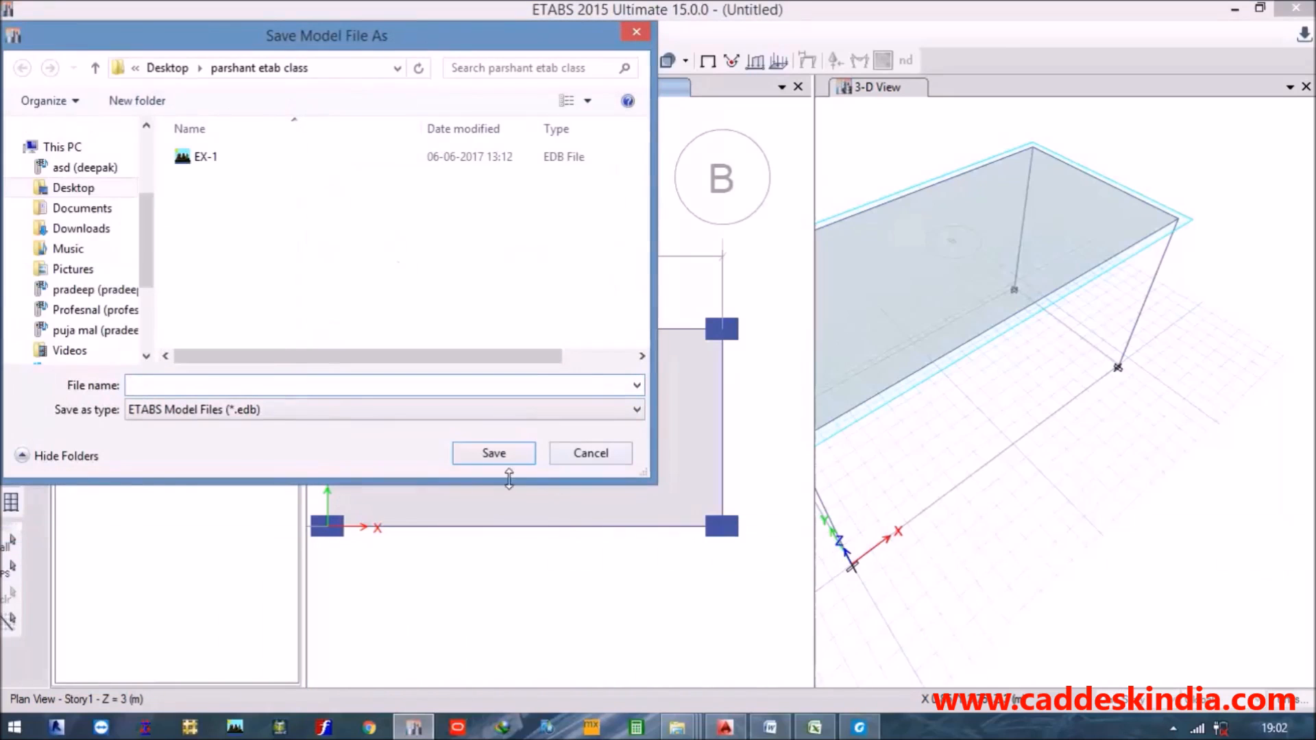
left_click(113, 188)
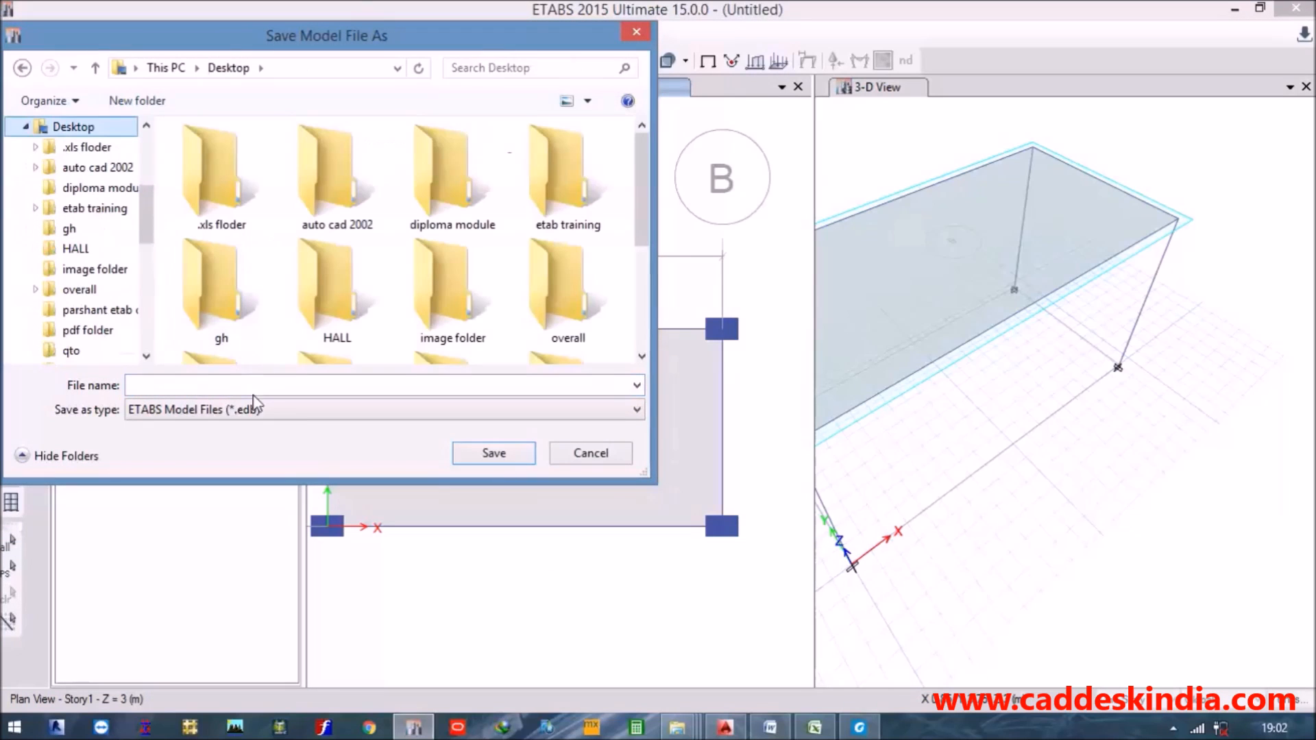
left_click(211, 384)
type("12")
left_click(495, 456)
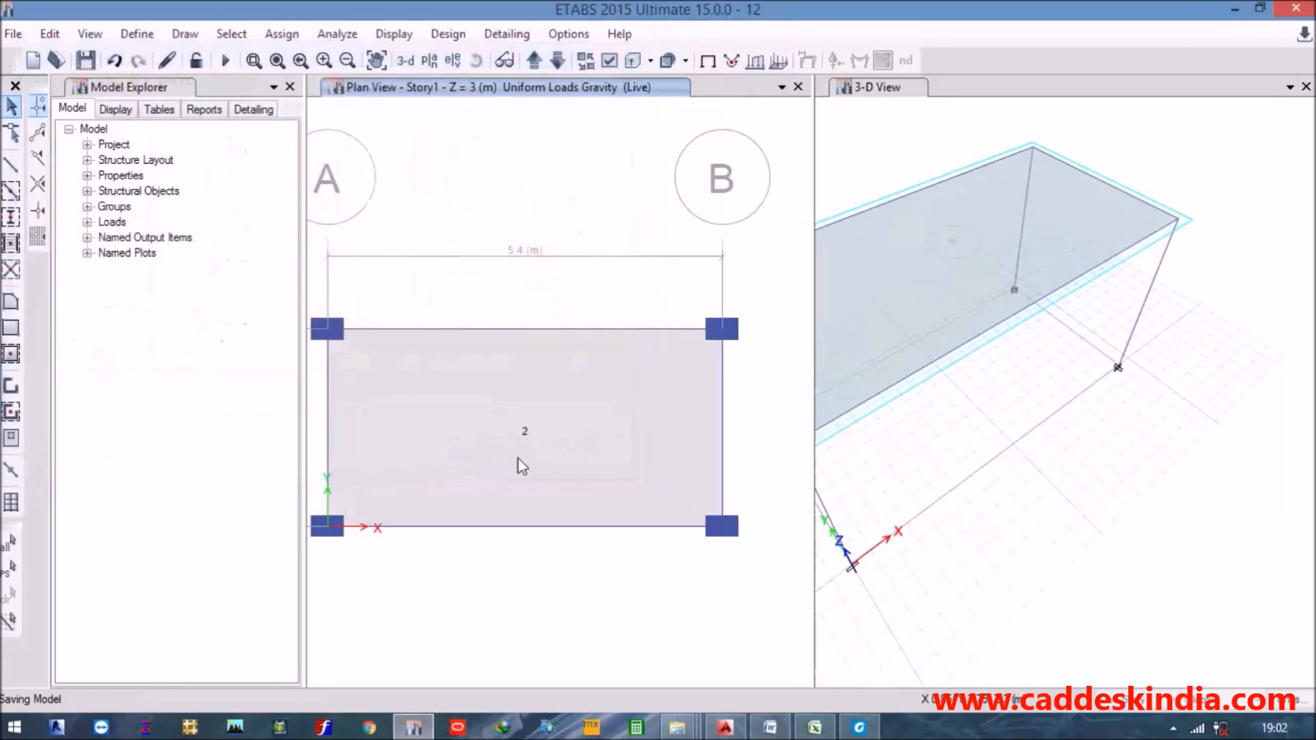
left_click(1175, 730)
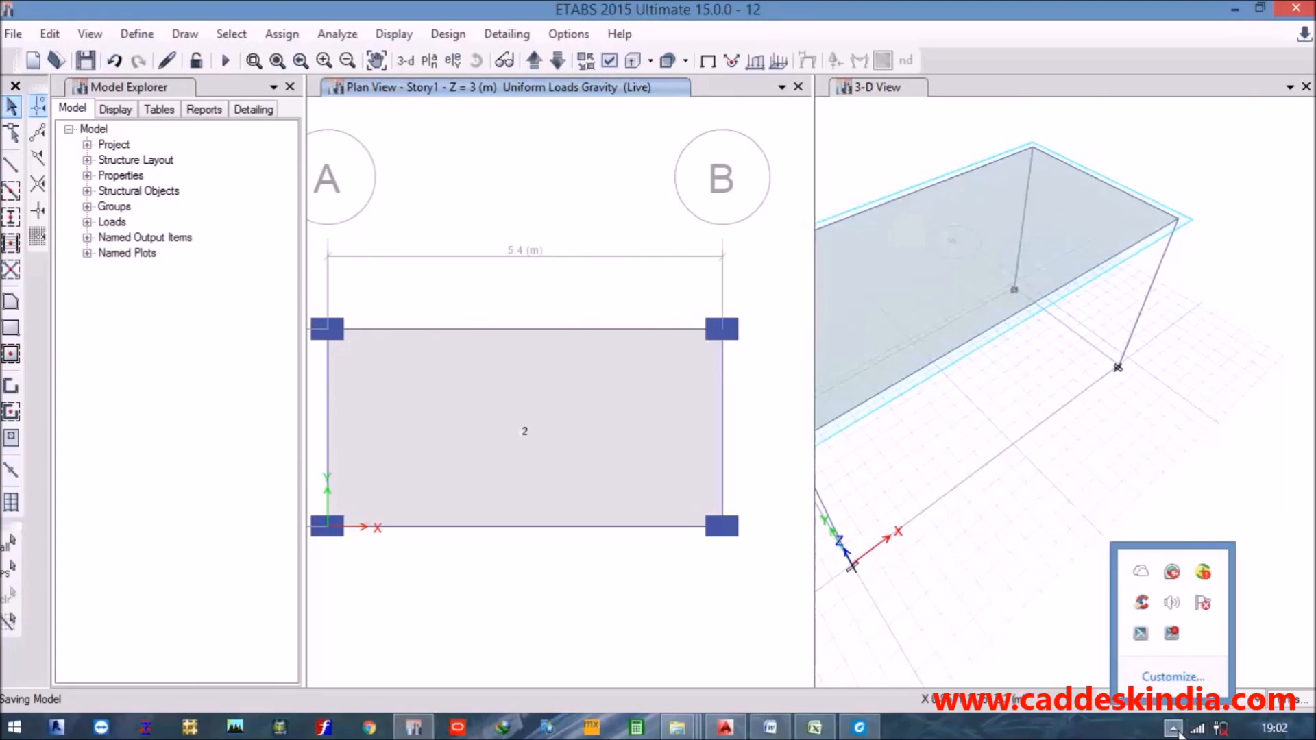
left_click(1170, 635)
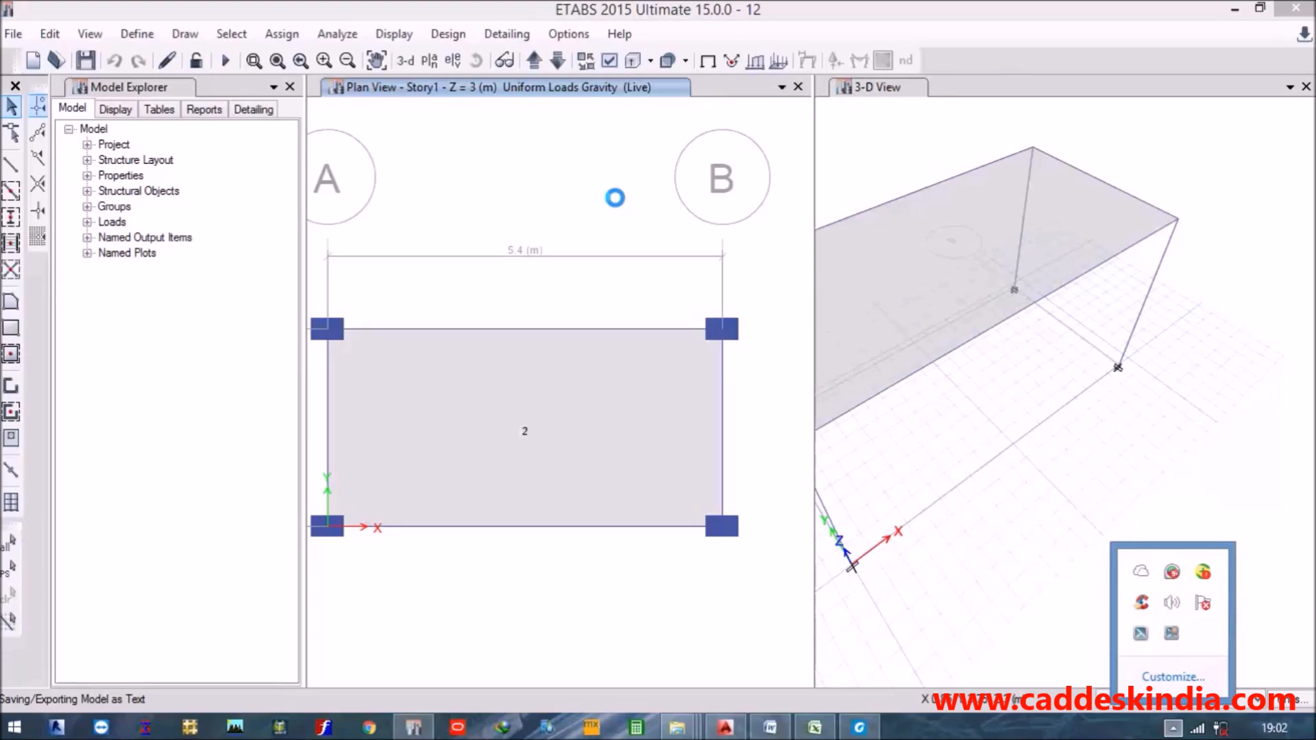
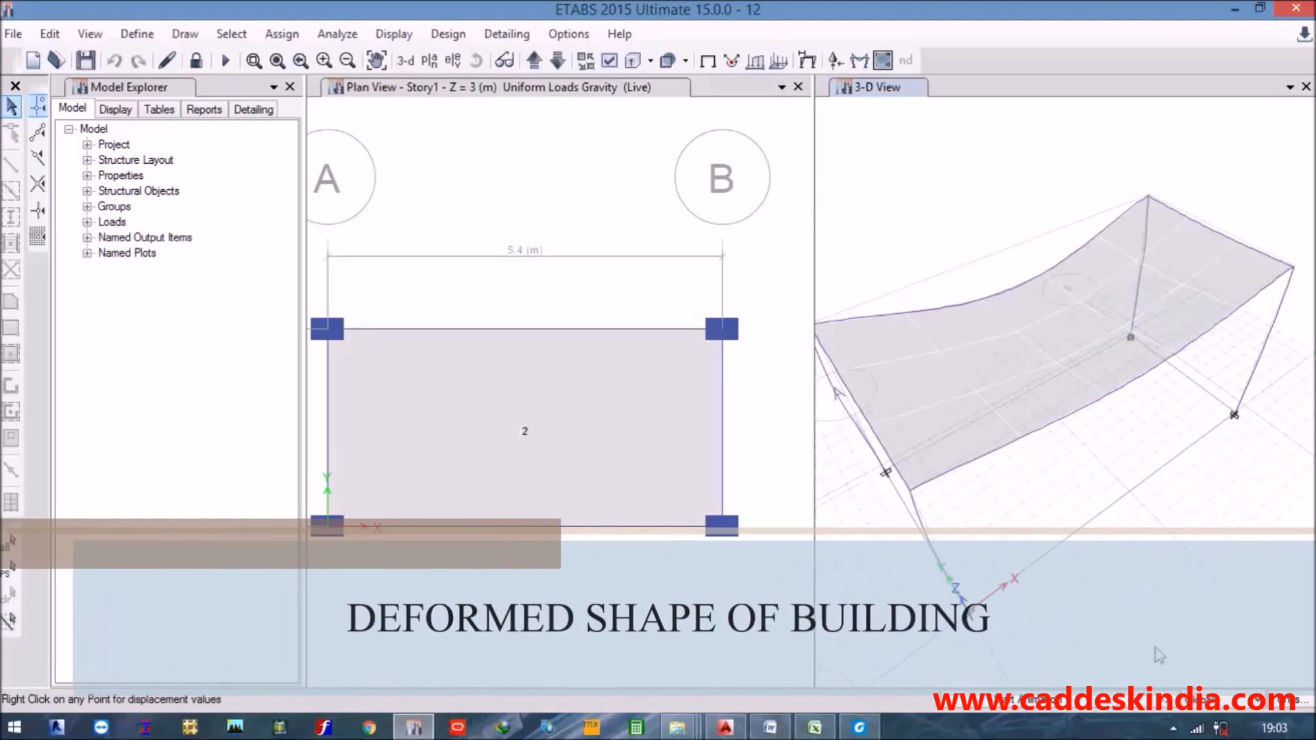
left_click(1174, 728)
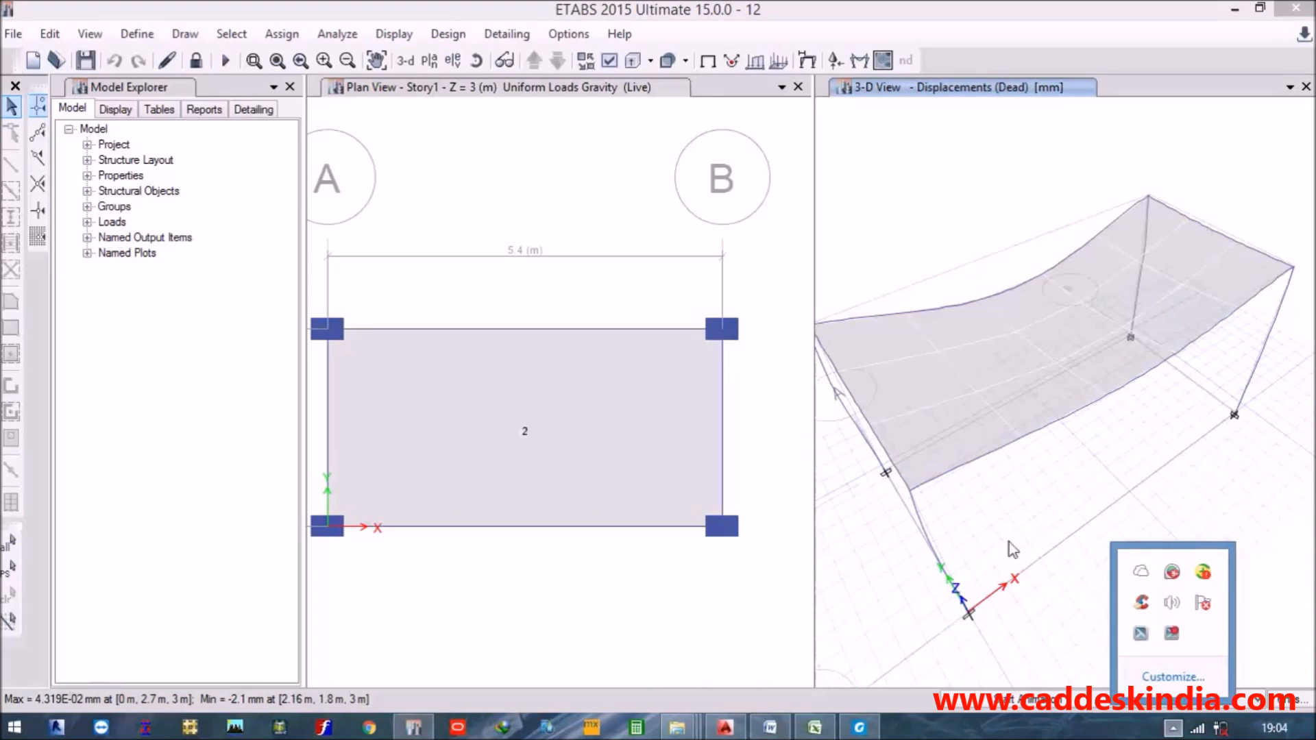
left_click(1009, 543)
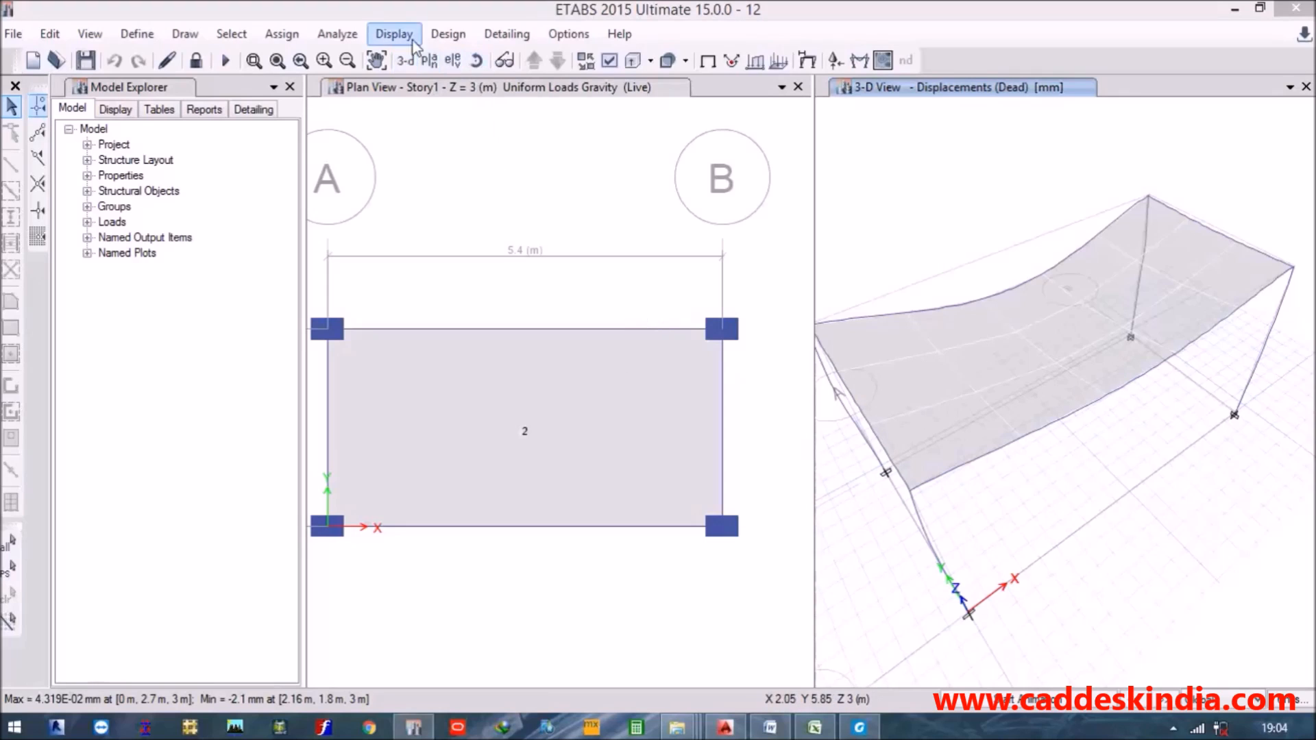
left_click(446, 34)
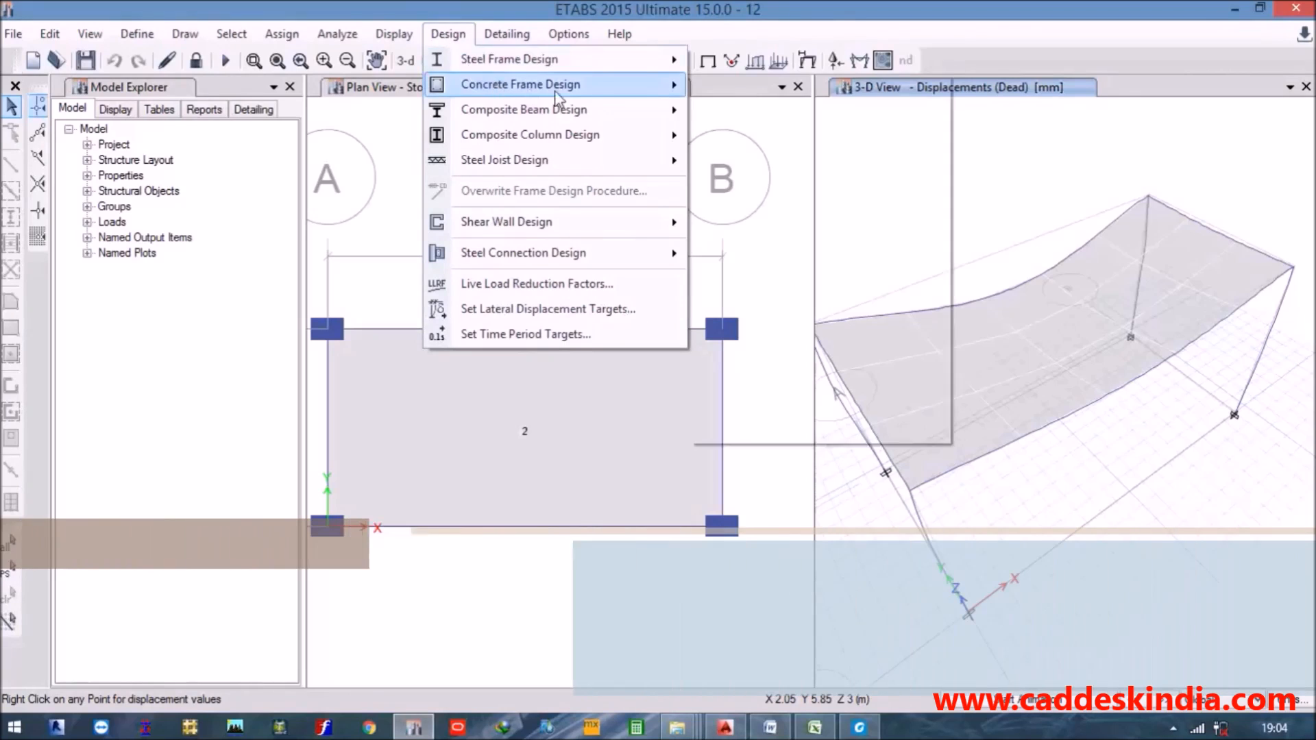
mouse_move(619, 91)
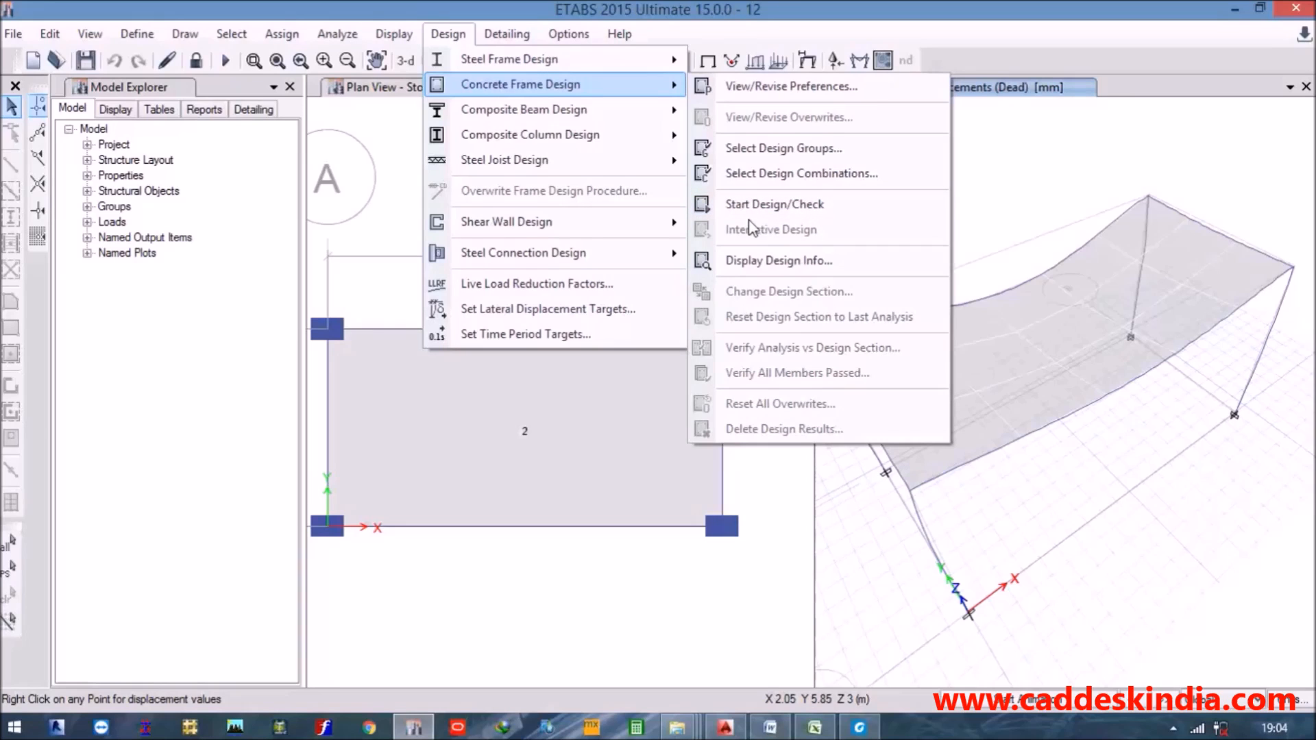
left_click(977, 195)
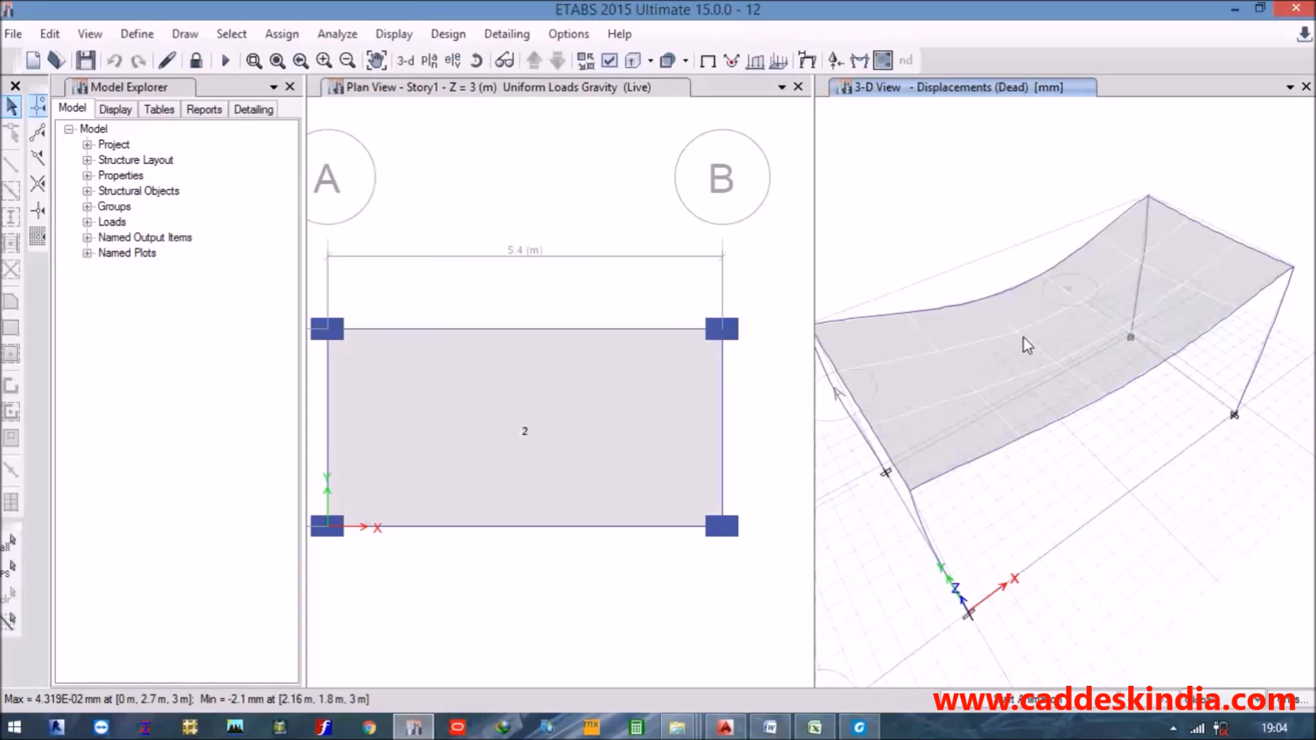
Display the Moment 3-3 diagram of the frames for the Dead case in elevation view A and in the 3-D view.
left_click(819, 60)
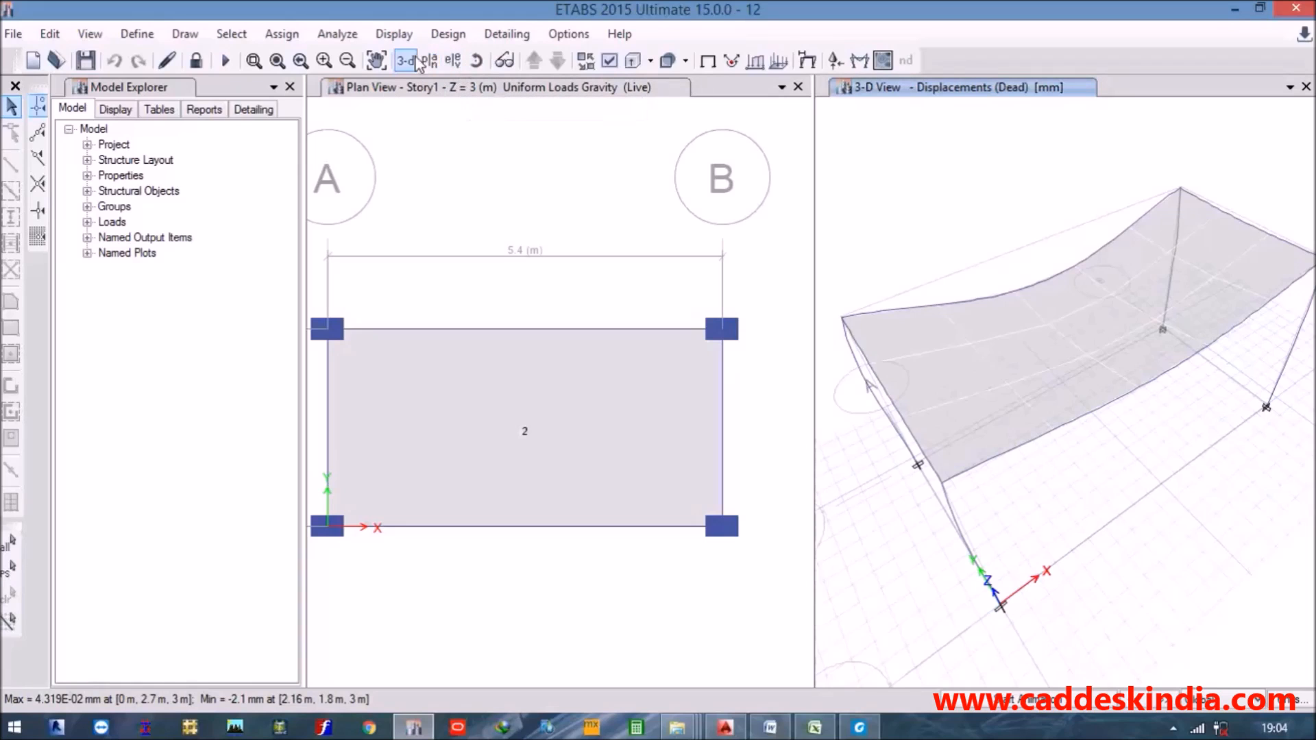
left_click(453, 61)
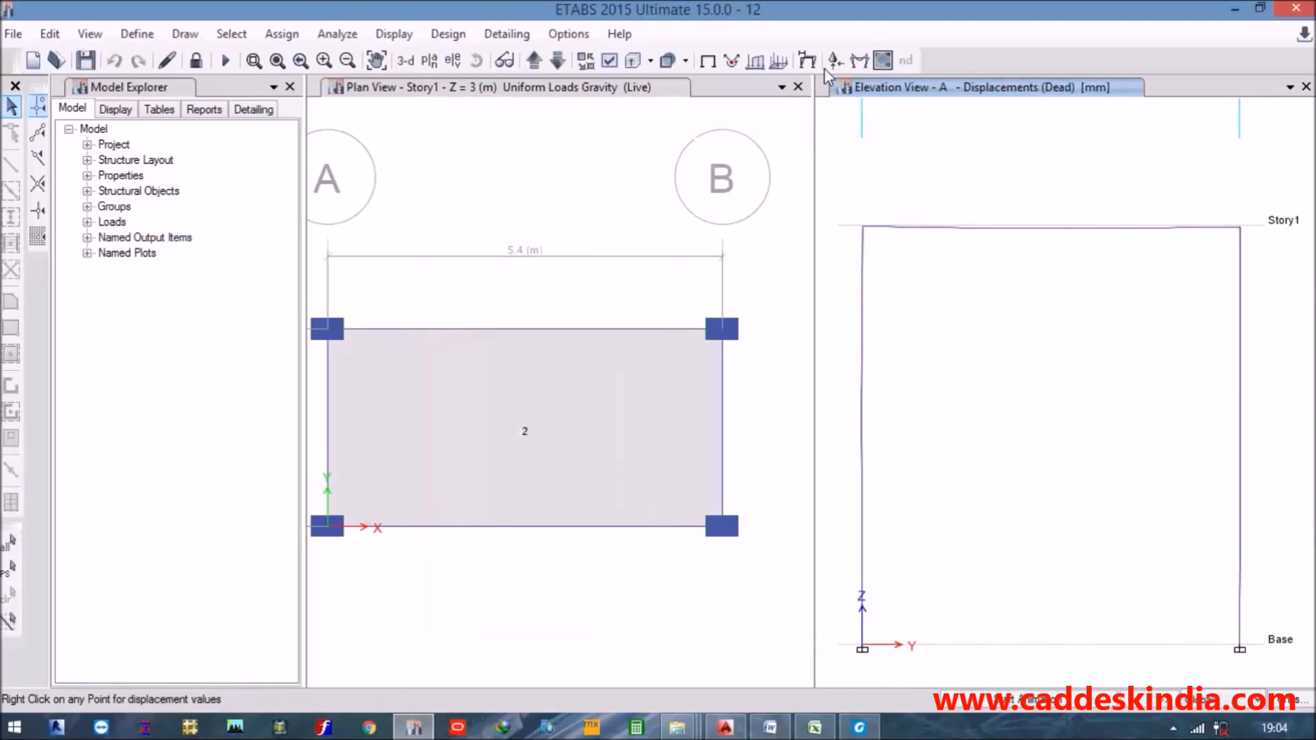
left_click(809, 61)
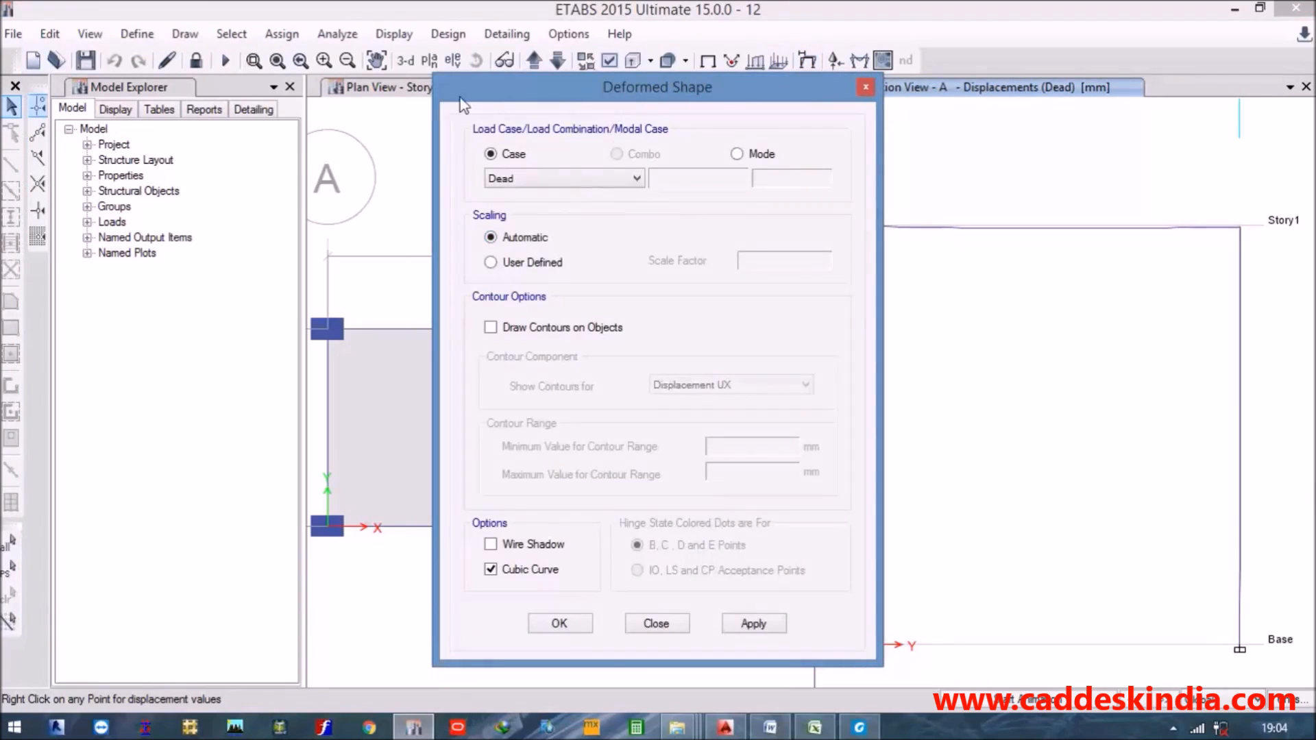
left_click(865, 87)
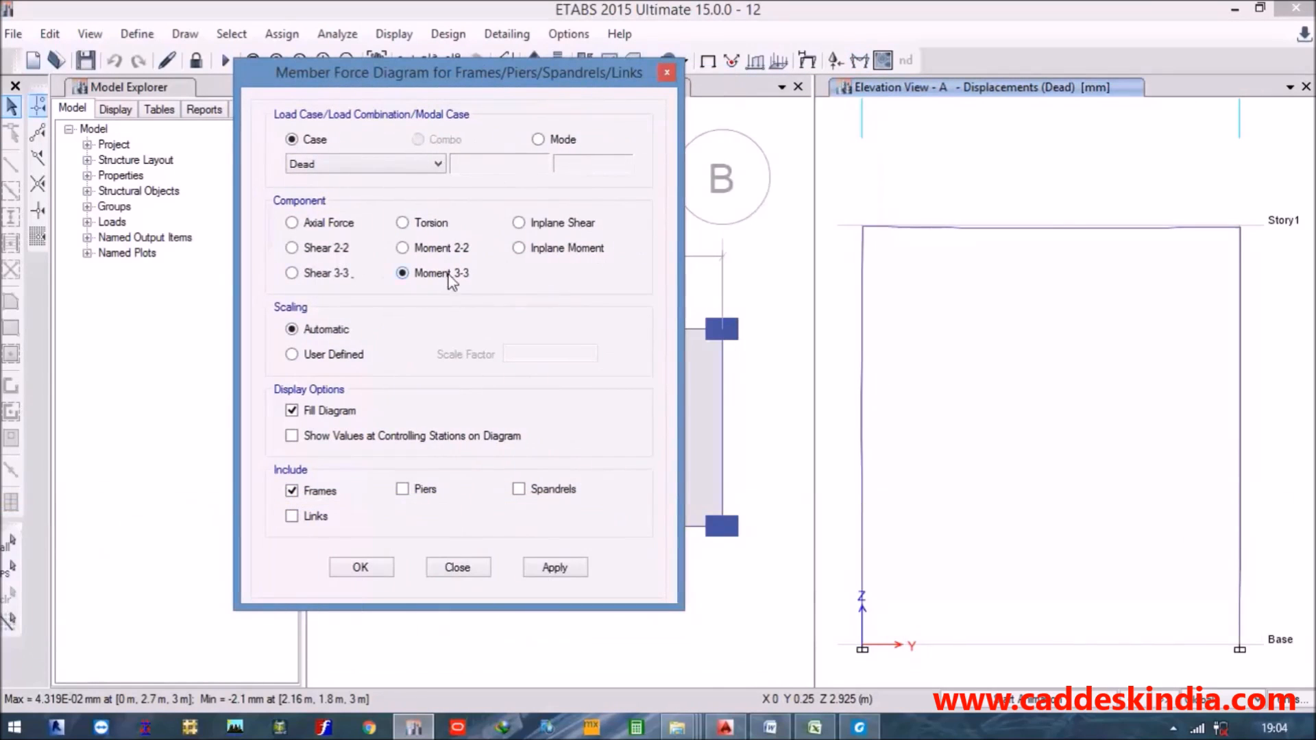
left_click(554, 569)
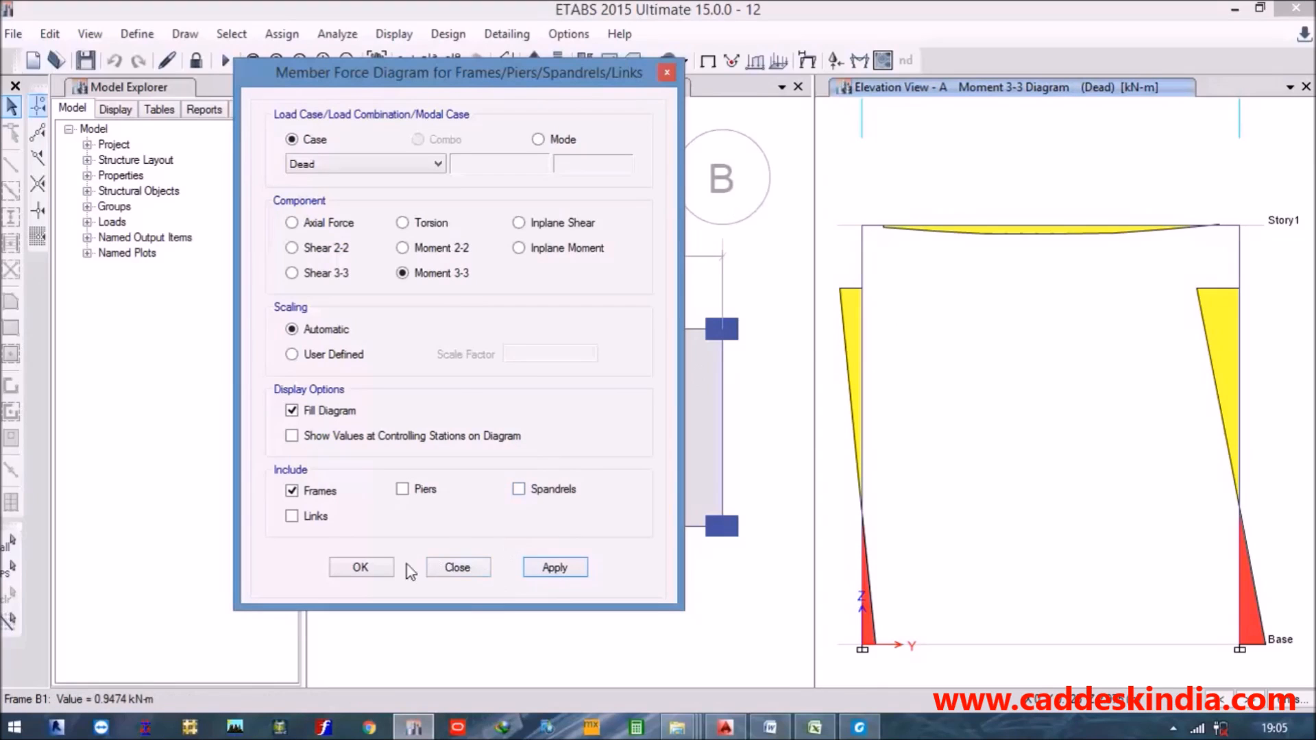
left_click(667, 72)
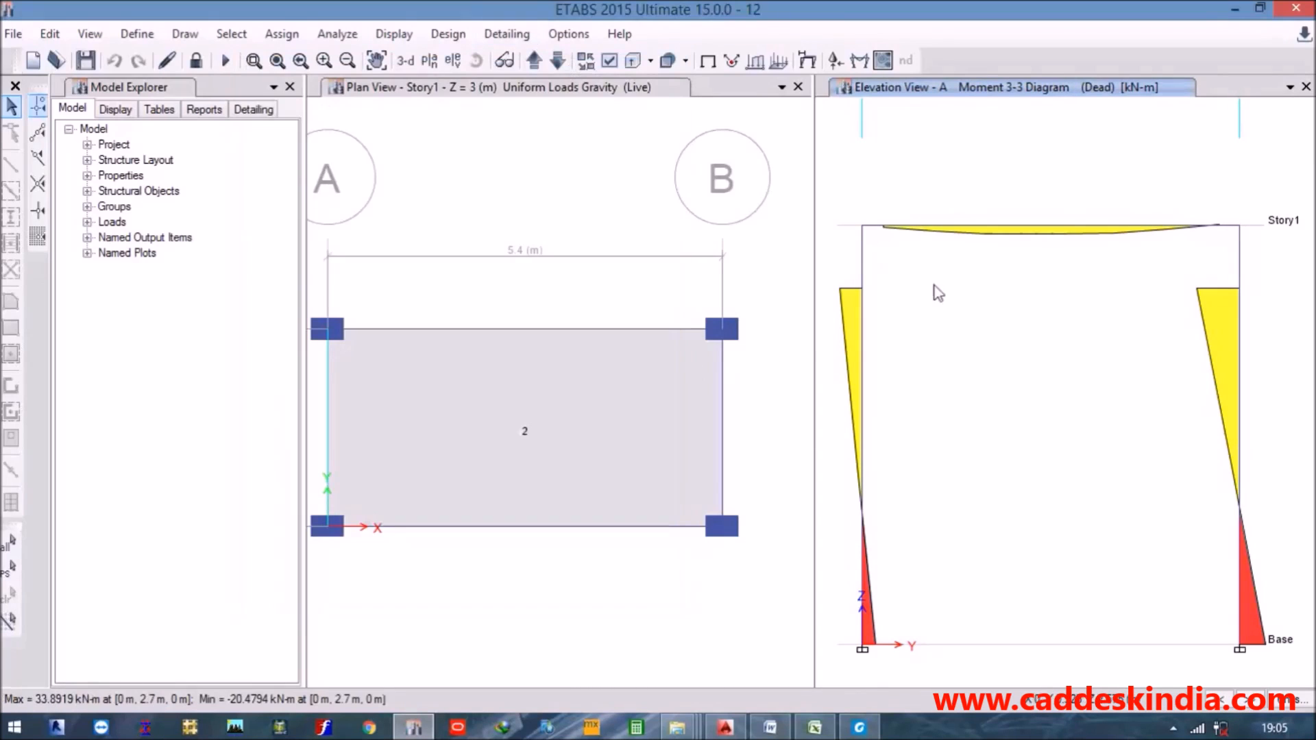
left_click(411, 62)
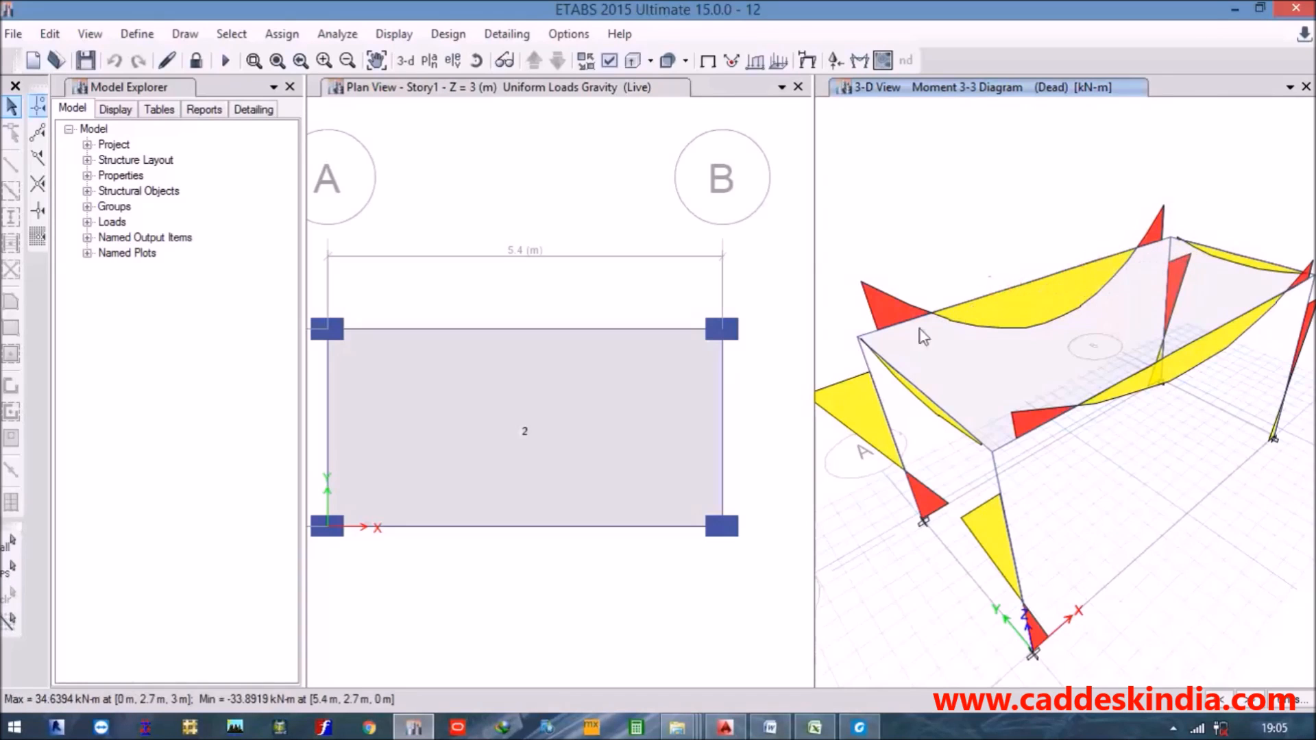
mouse_move(1022, 288)
Display the Shear 2-2 force diagram of the frames for the Dead case in the 3-D view.
left_click(860, 60)
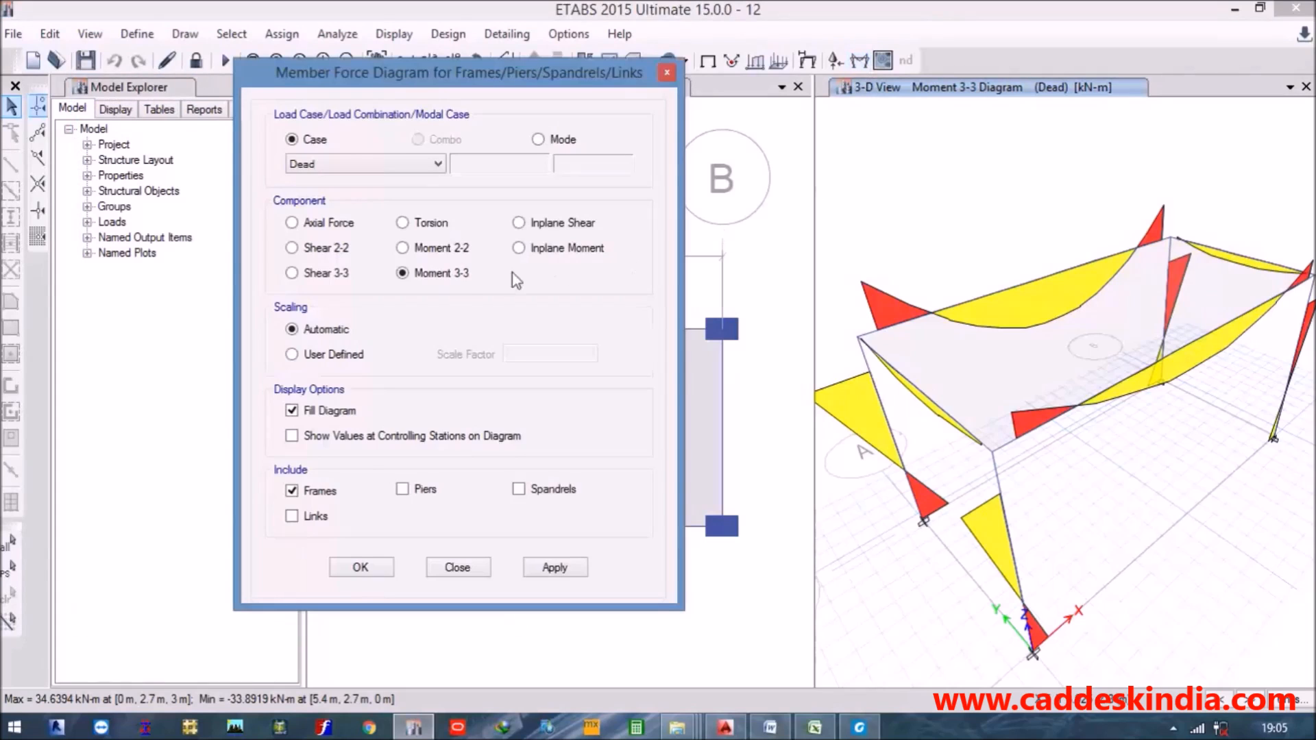
left_click(552, 571)
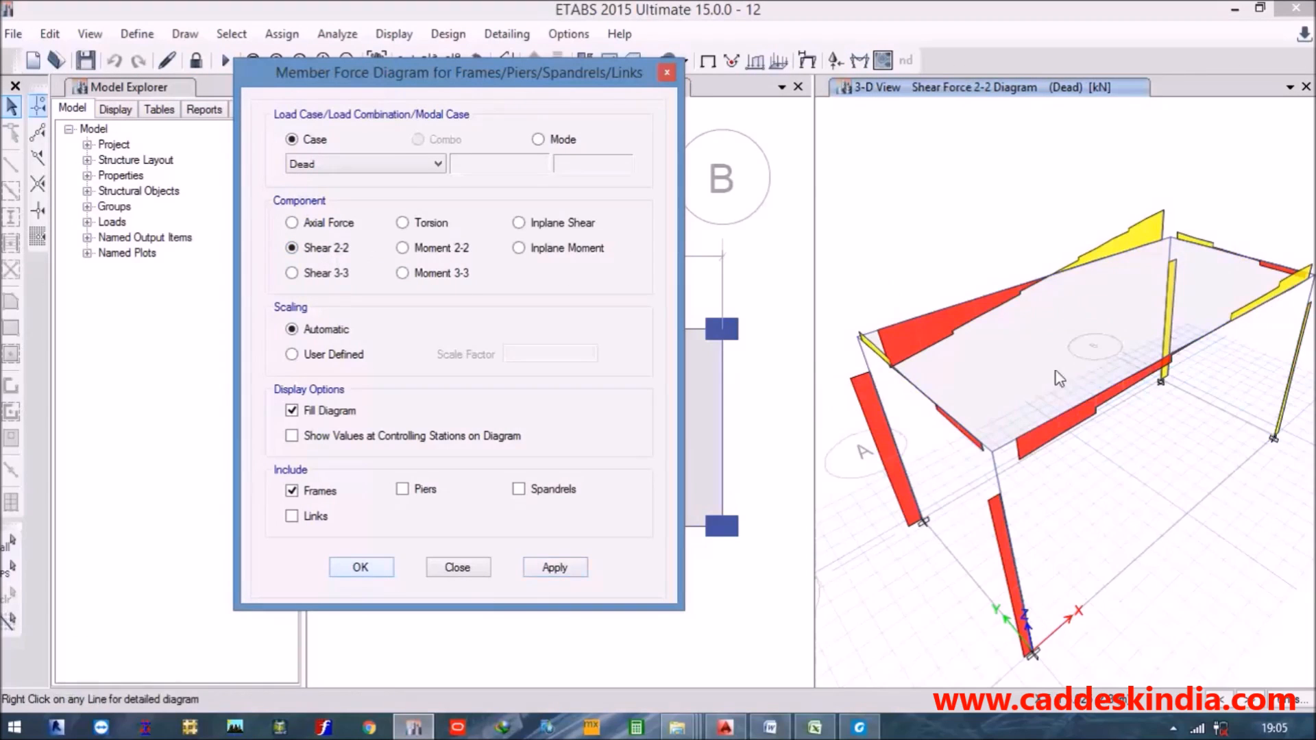
key("Return")
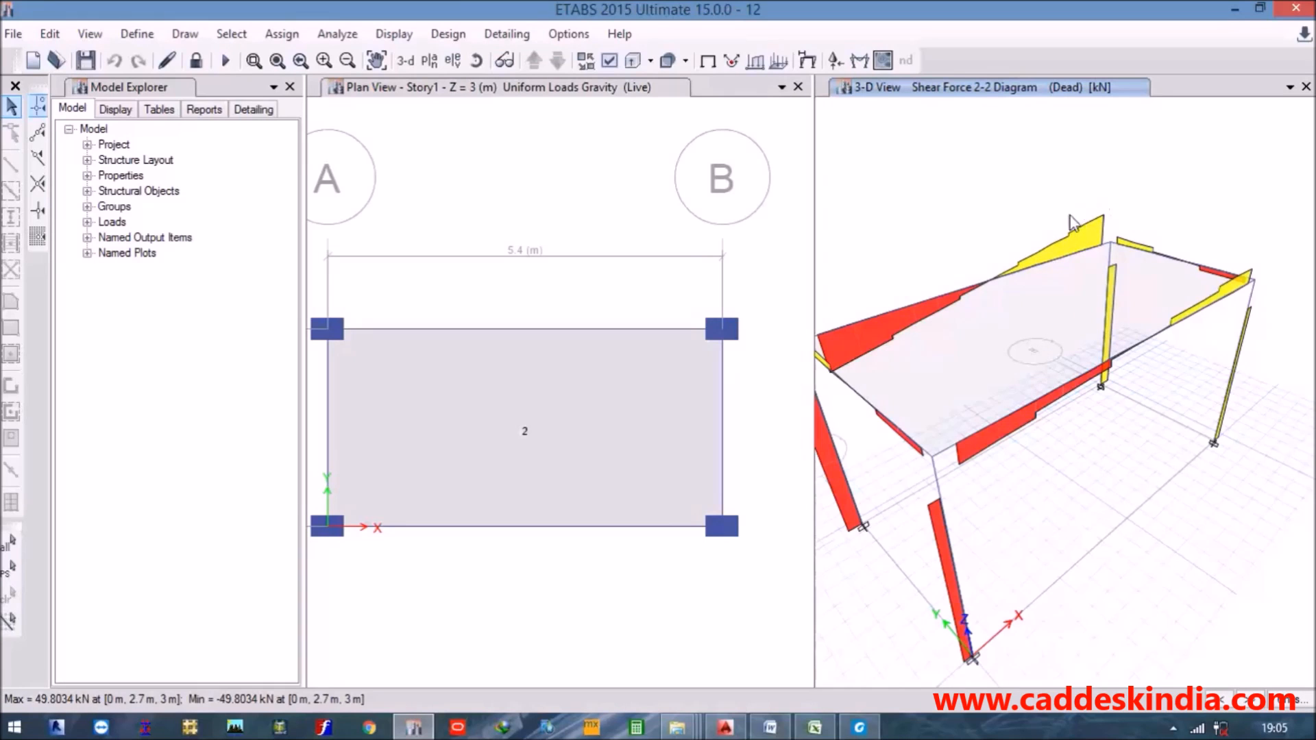
middle_click_drag(928, 362, 937, 364)
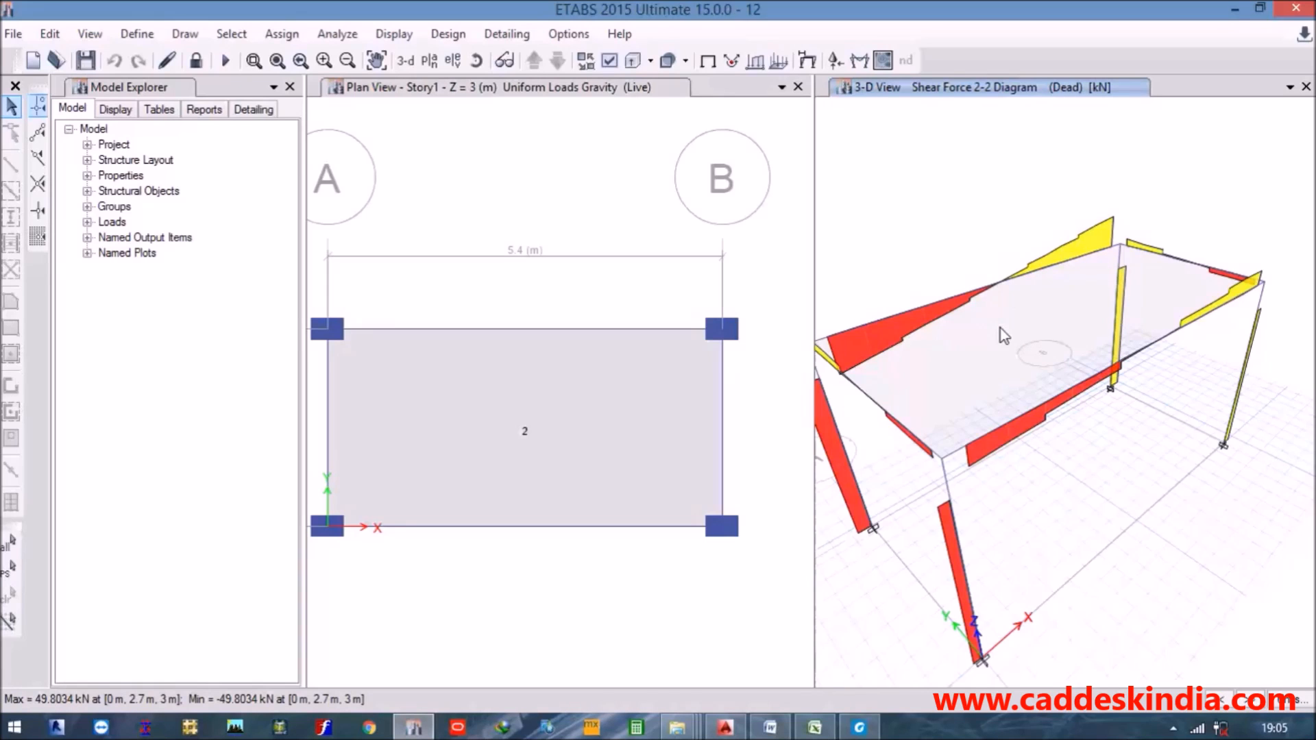
middle_click_drag(1026, 315, 1035, 329)
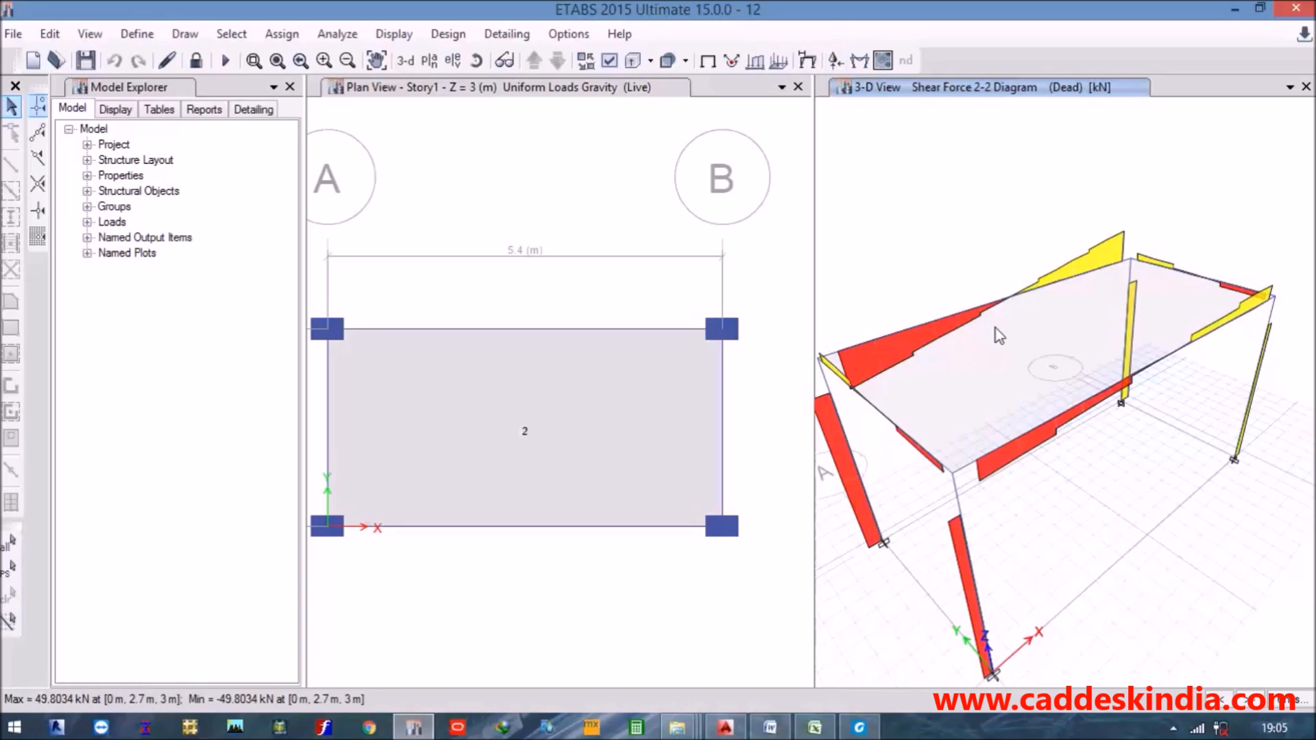
middle_click_drag(1035, 418, 1043, 388)
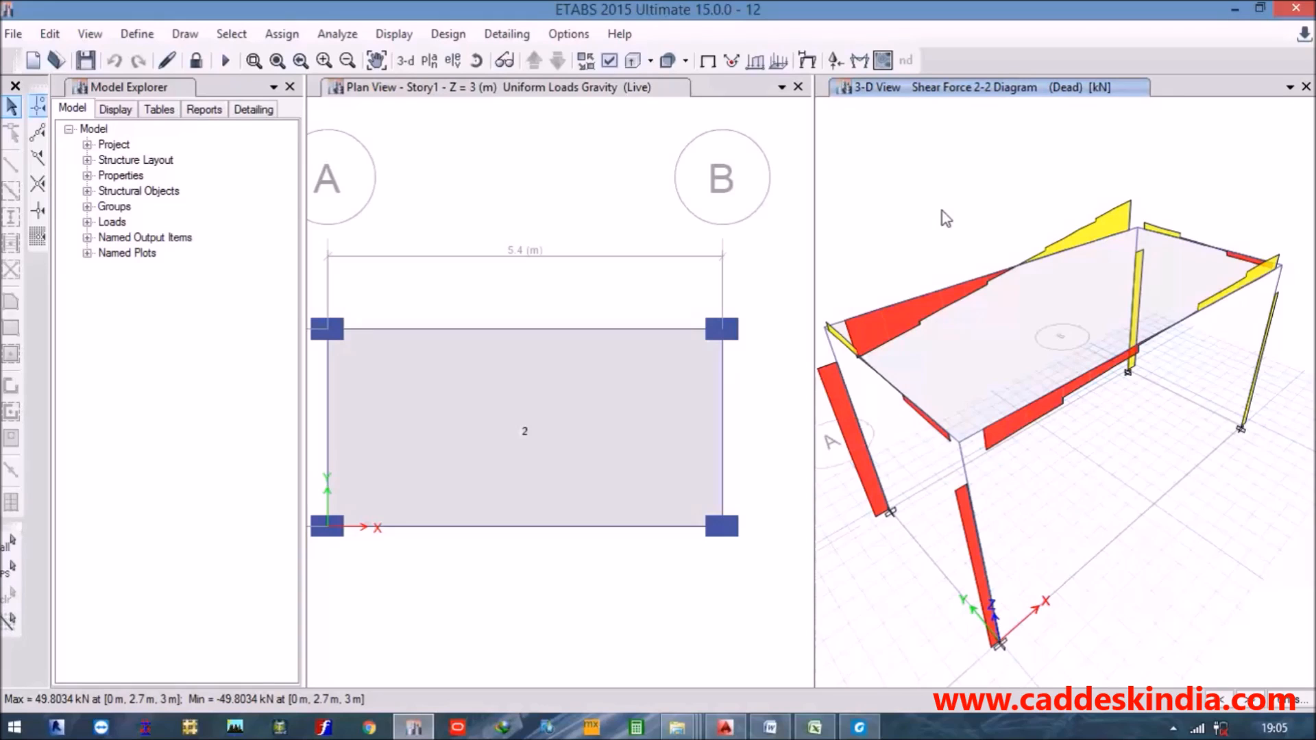
Run the concrete frame design check on the model, dismissing the messages that come up during the run.
left_click(431, 40)
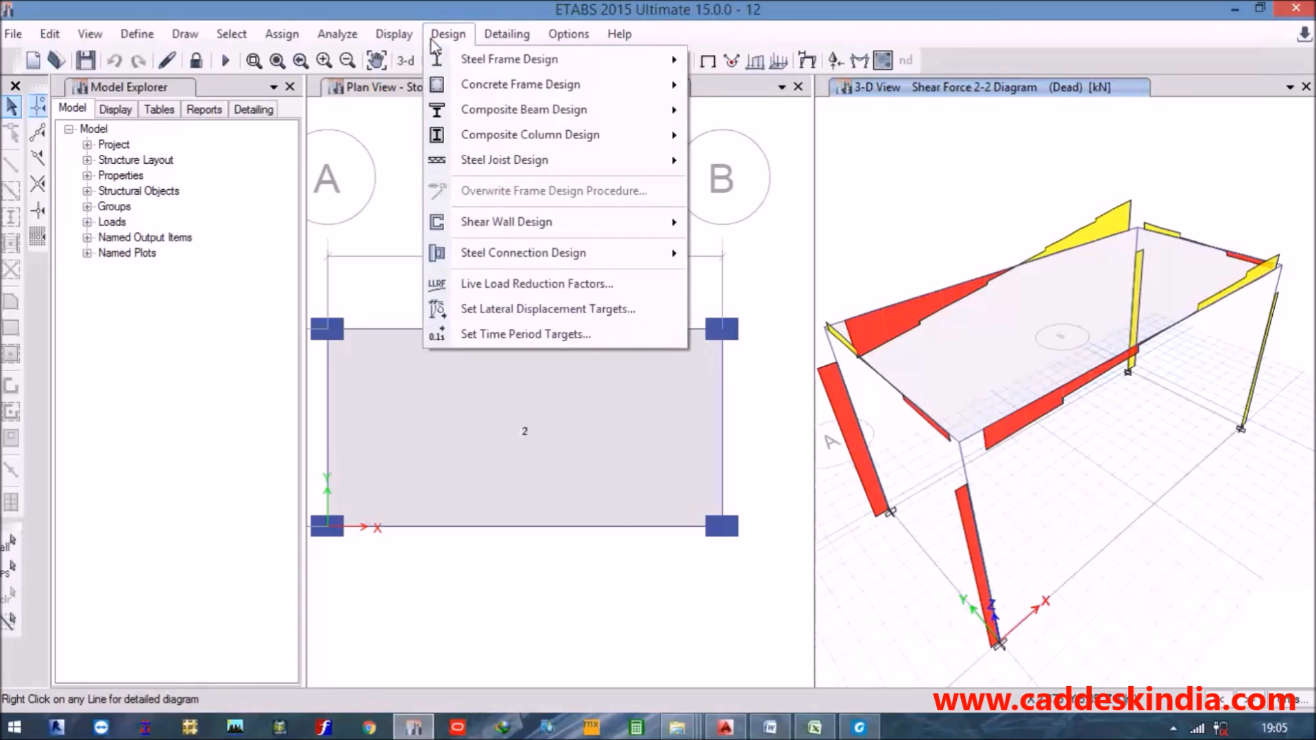
mouse_move(598, 93)
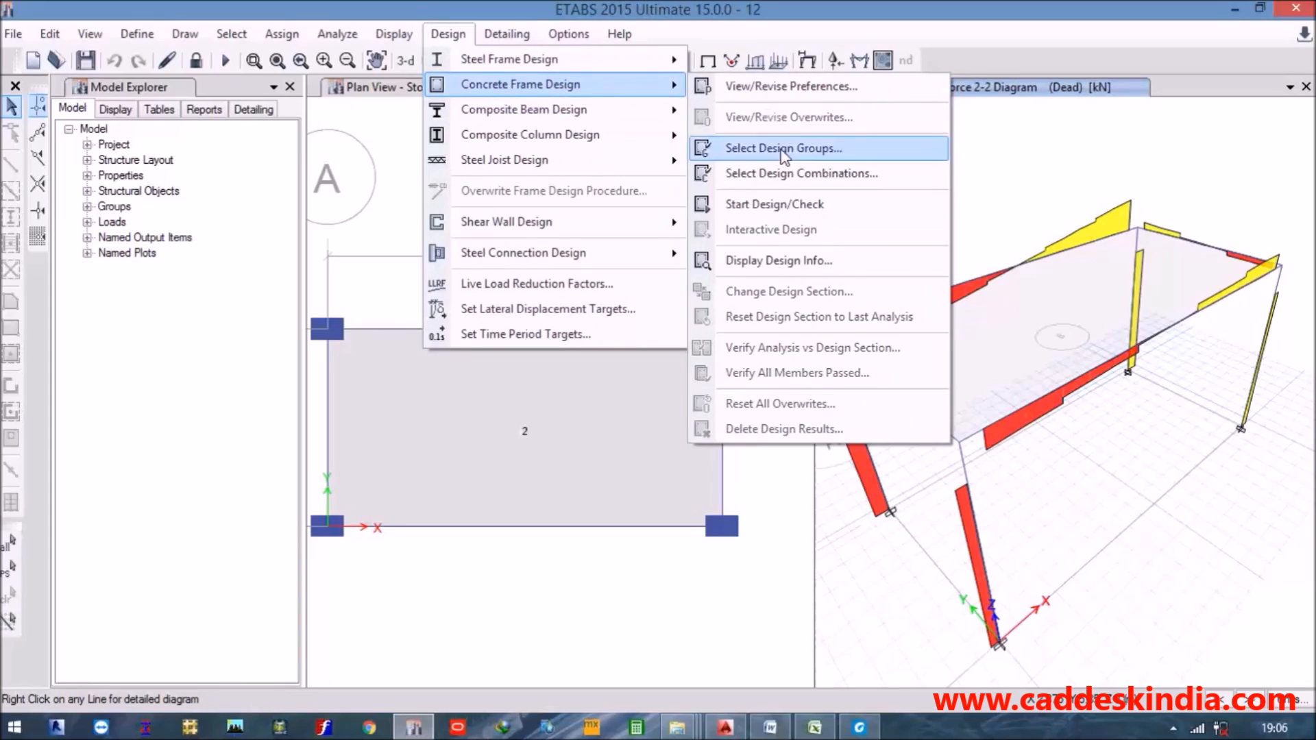
left_click(774, 204)
left_click(774, 205)
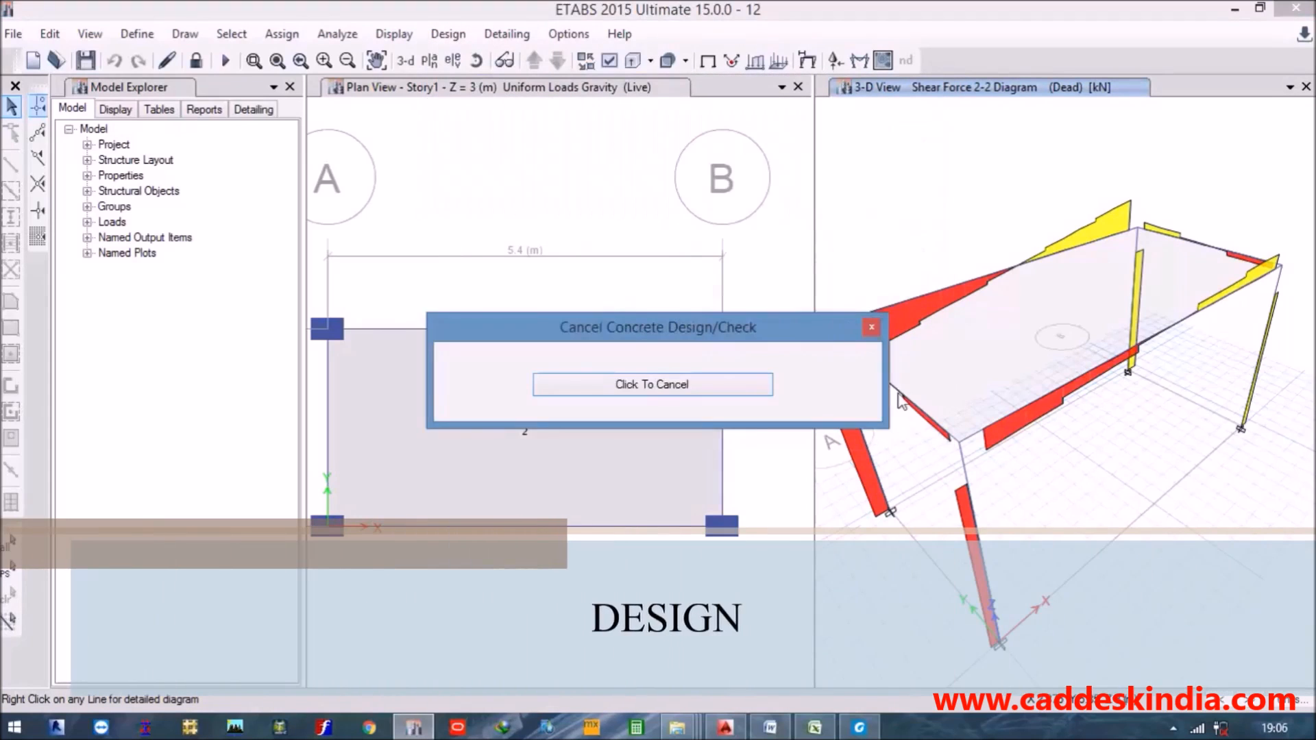
left_click(1176, 729)
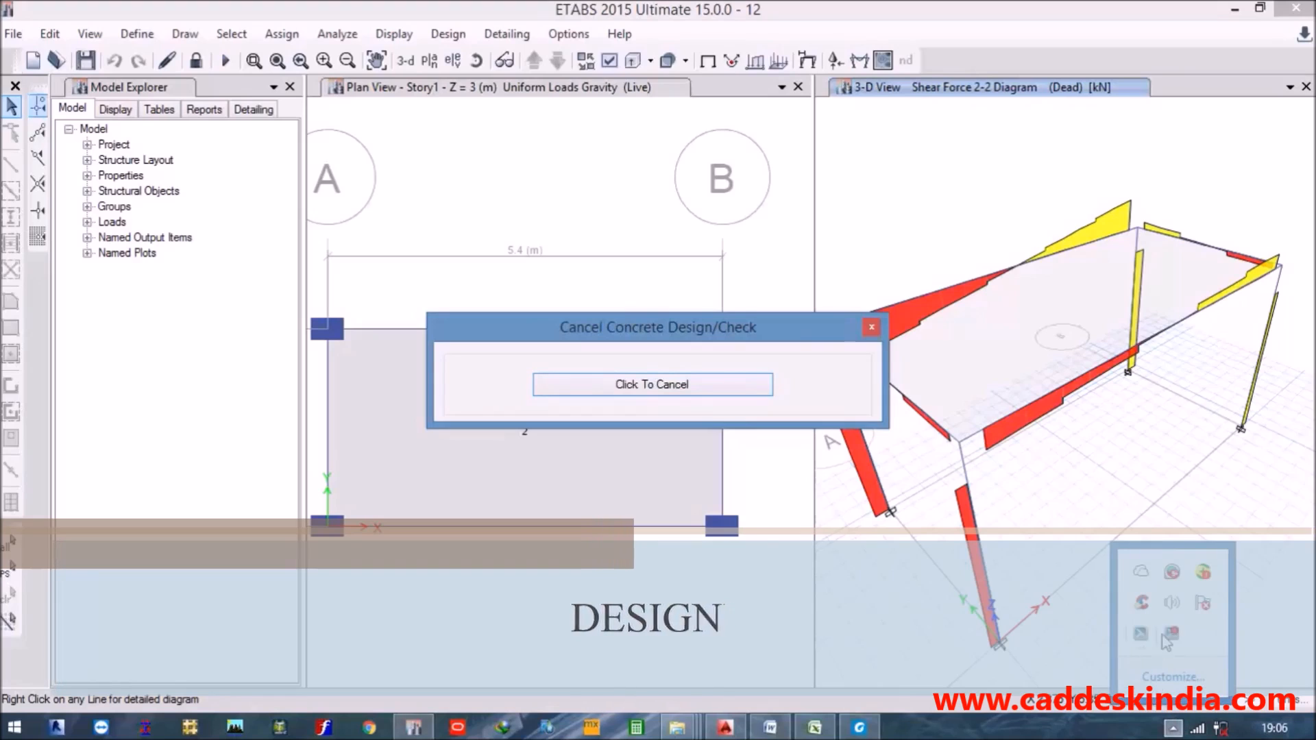
left_click(1032, 650)
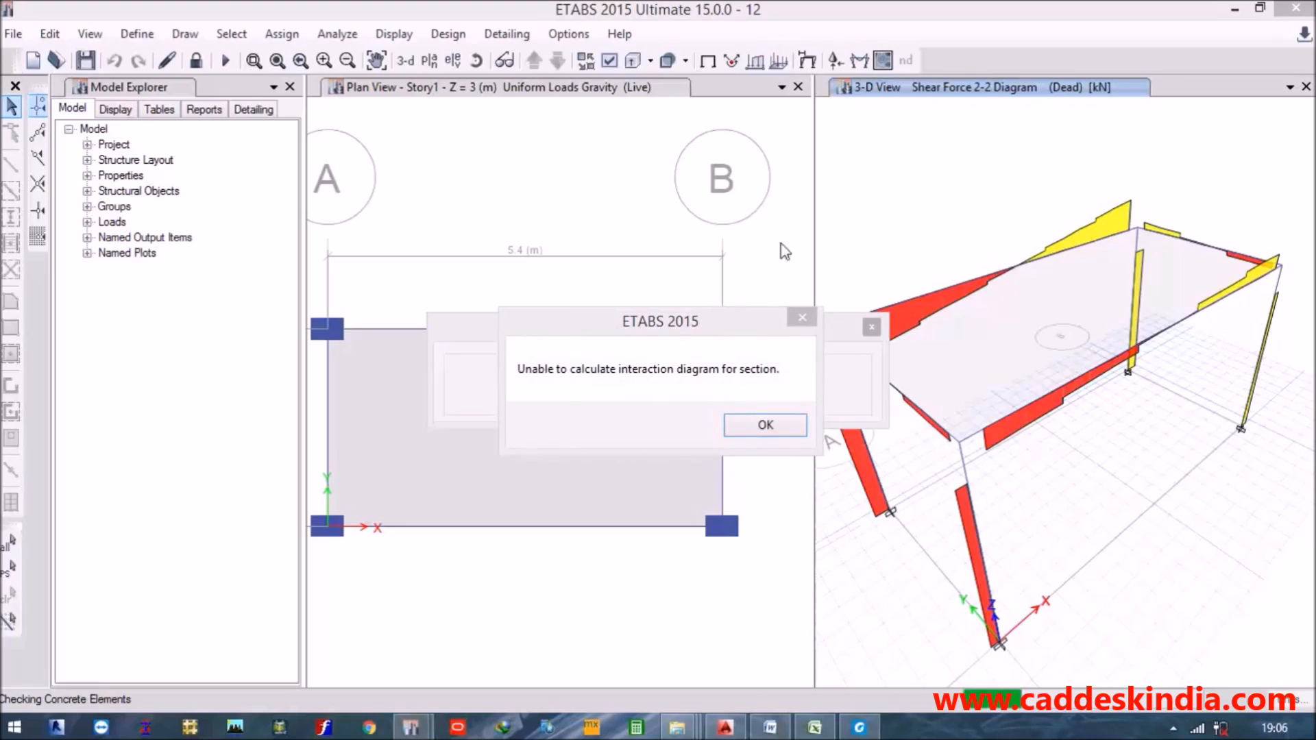
left_click(765, 426)
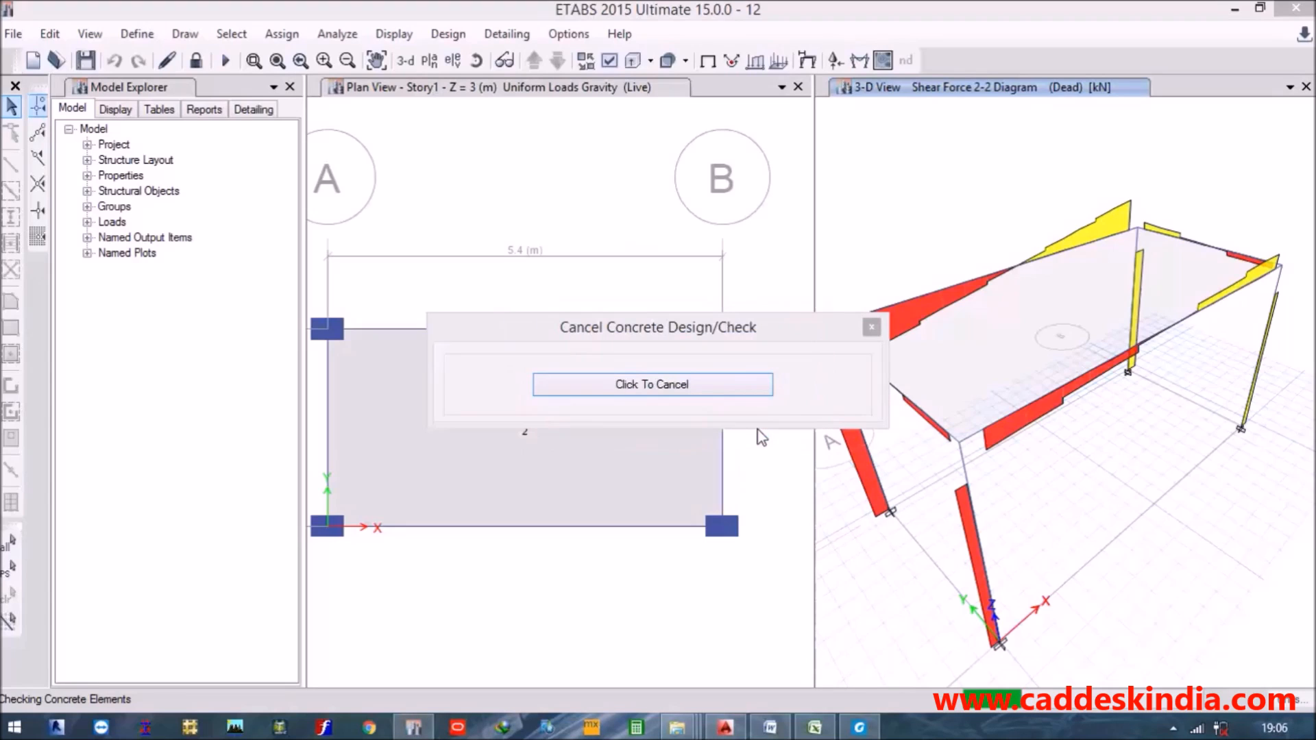
left_click(760, 426)
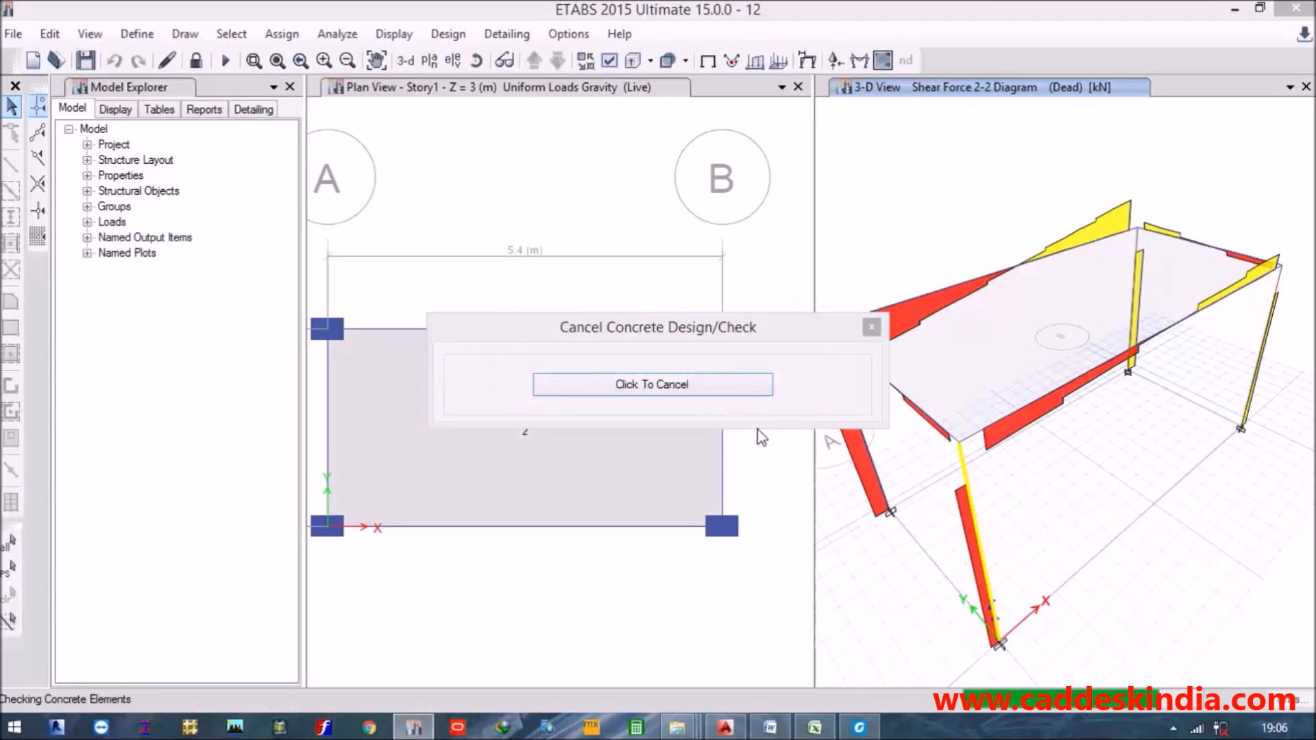
left_click(758, 430)
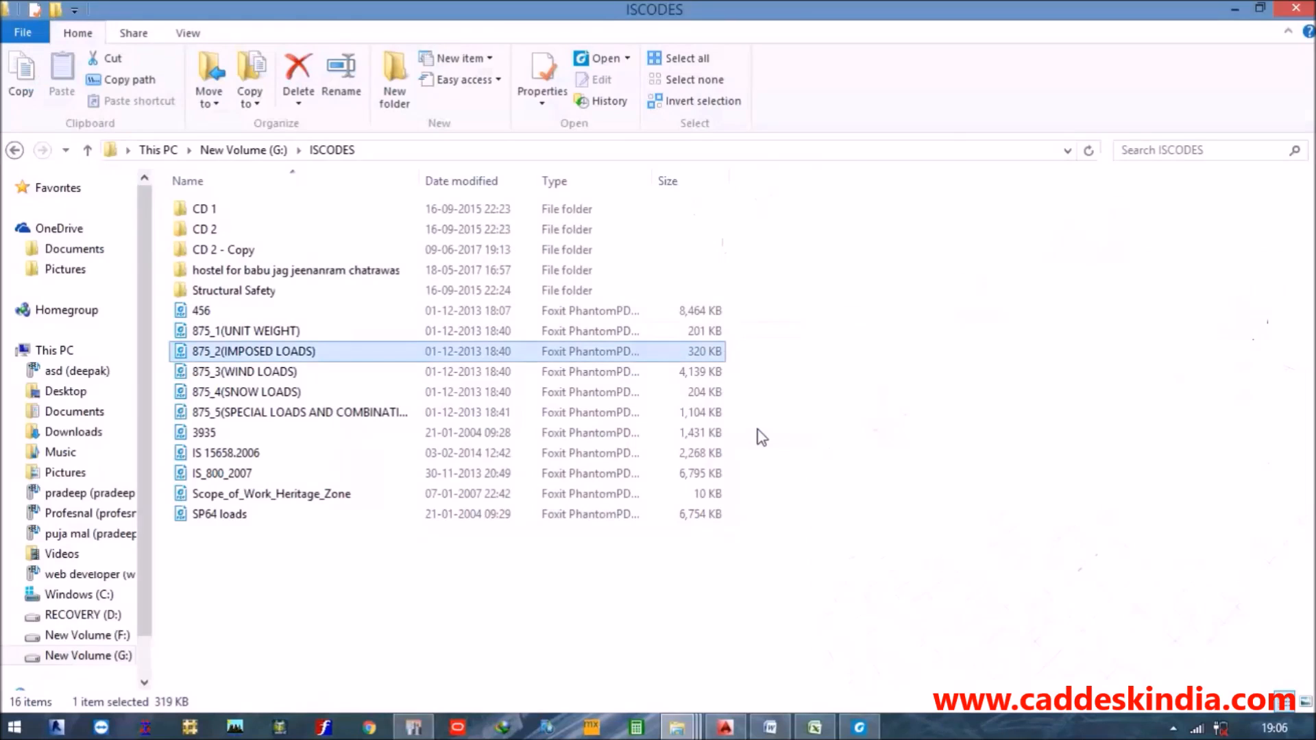
left_click(410, 727)
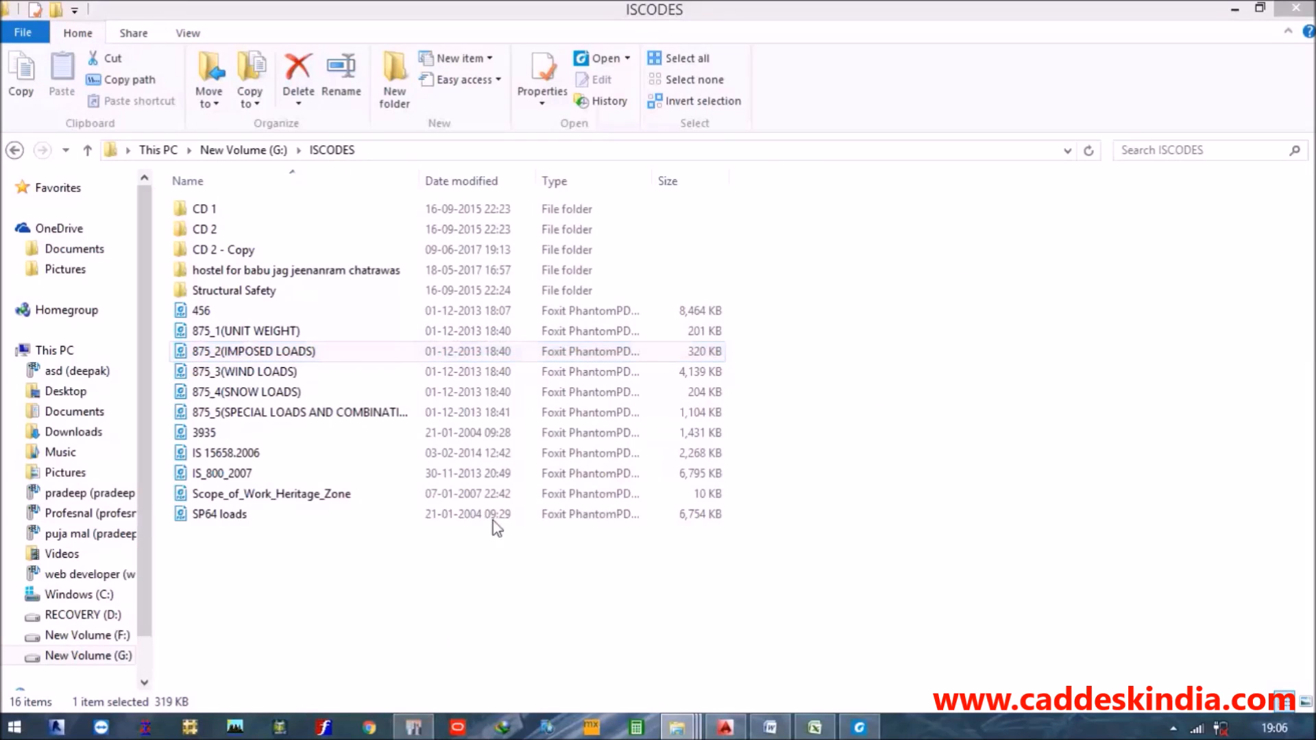
left_click(425, 726)
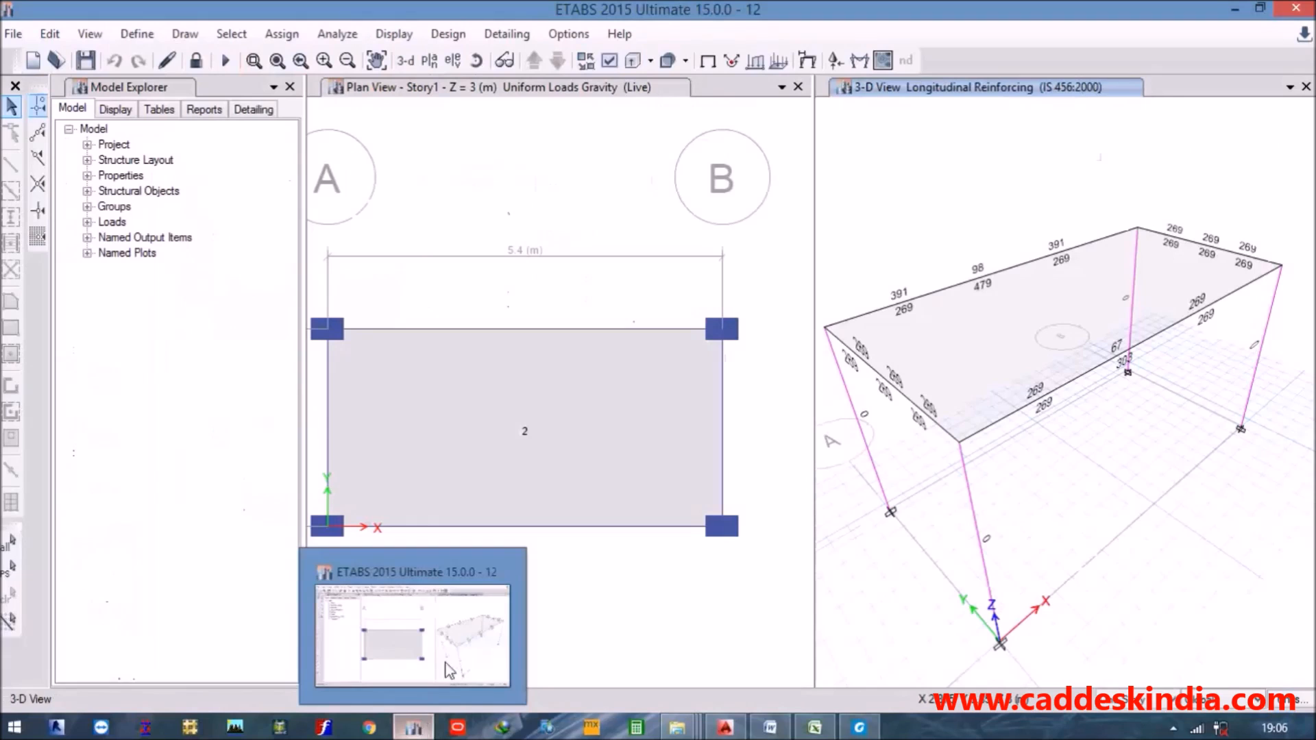
Examine the longitudinal reinforcement shown on the beams and columns in the 3-D view.
middle_click_drag(951, 354, 973, 357)
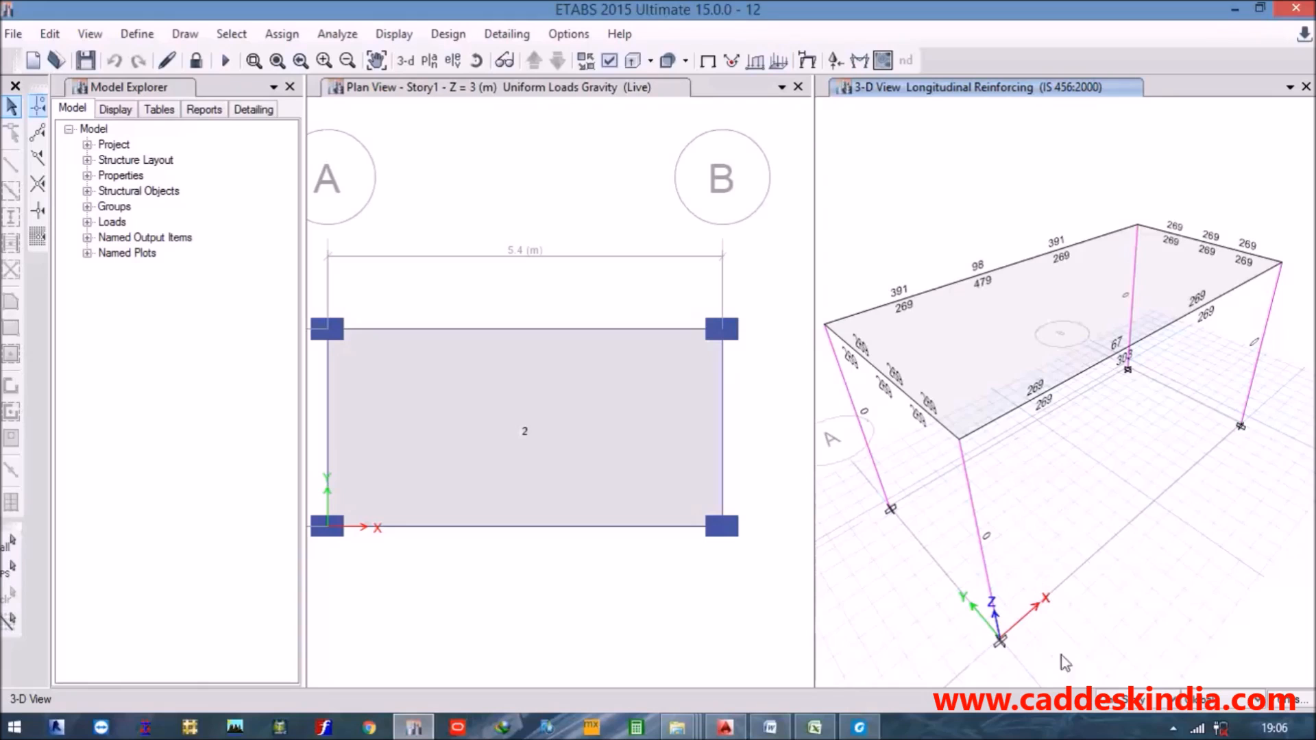
left_click(1174, 728)
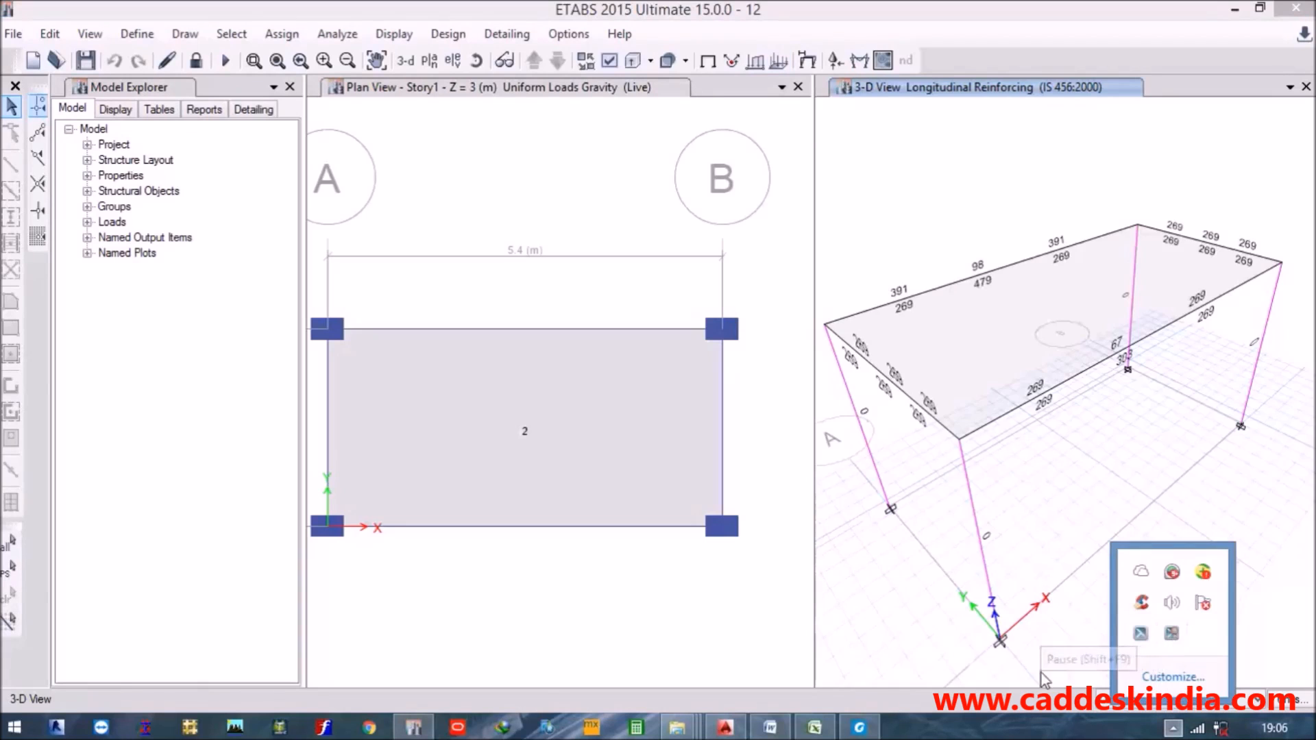
middle_click_drag(1028, 414, 1025, 464)
mouse_move(922, 374)
middle_mouse_down()
mouse_move(905, 285)
mouse_move(879, 352)
middle_mouse_up()
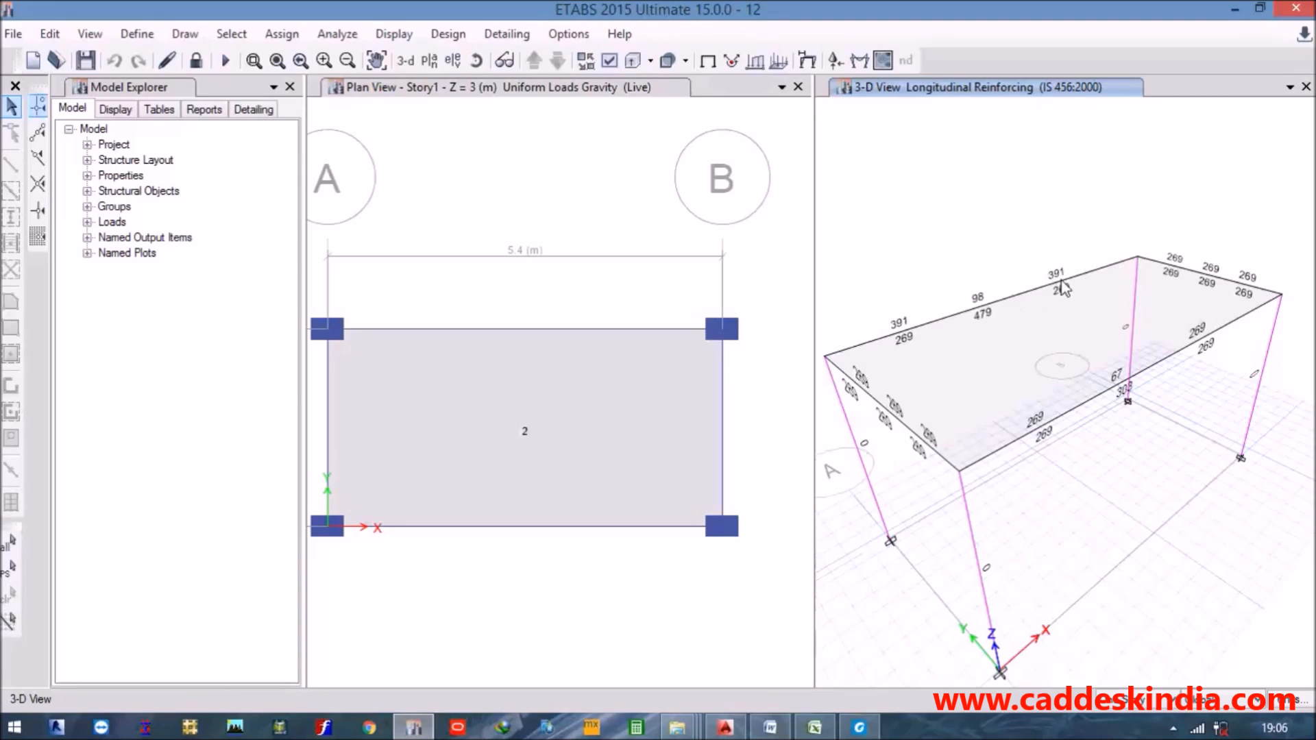
middle_click_drag(941, 331, 890, 353)
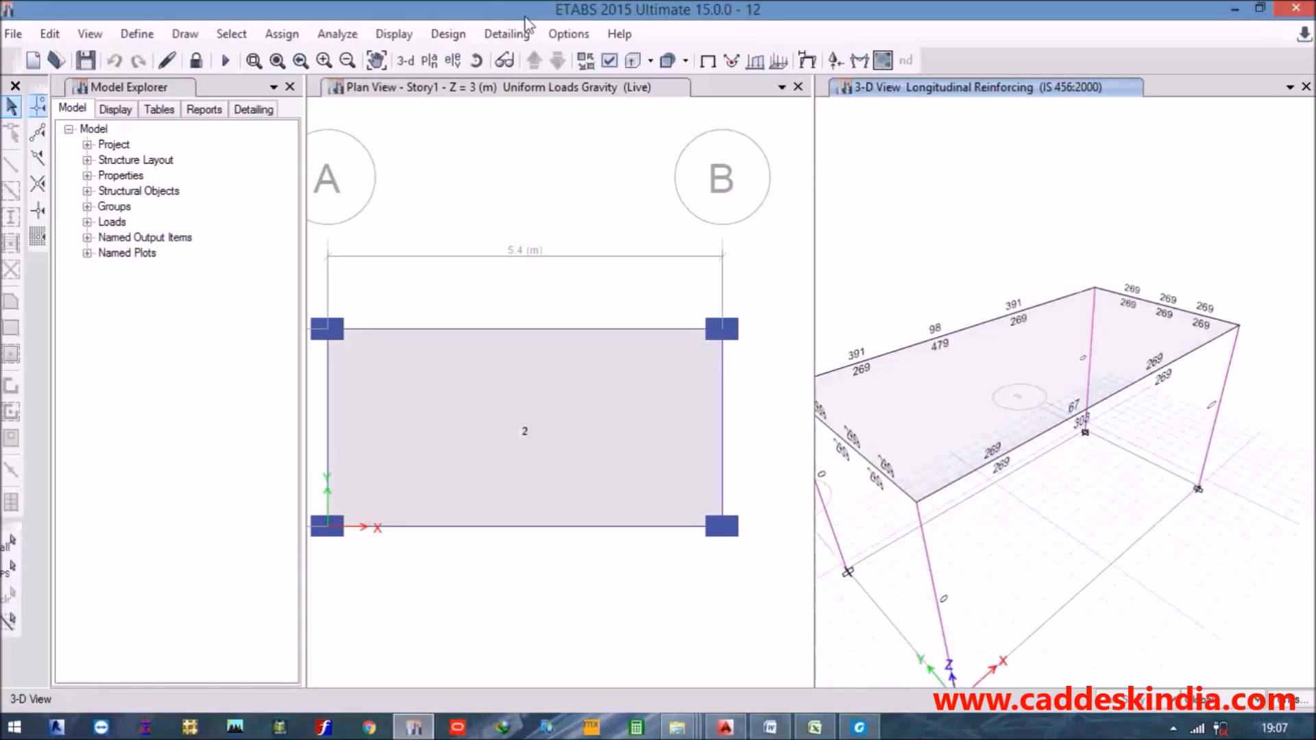
Display the Column/Beam Capacity Ratios as the concrete frame design output in the 3-D view.
left_click(453, 40)
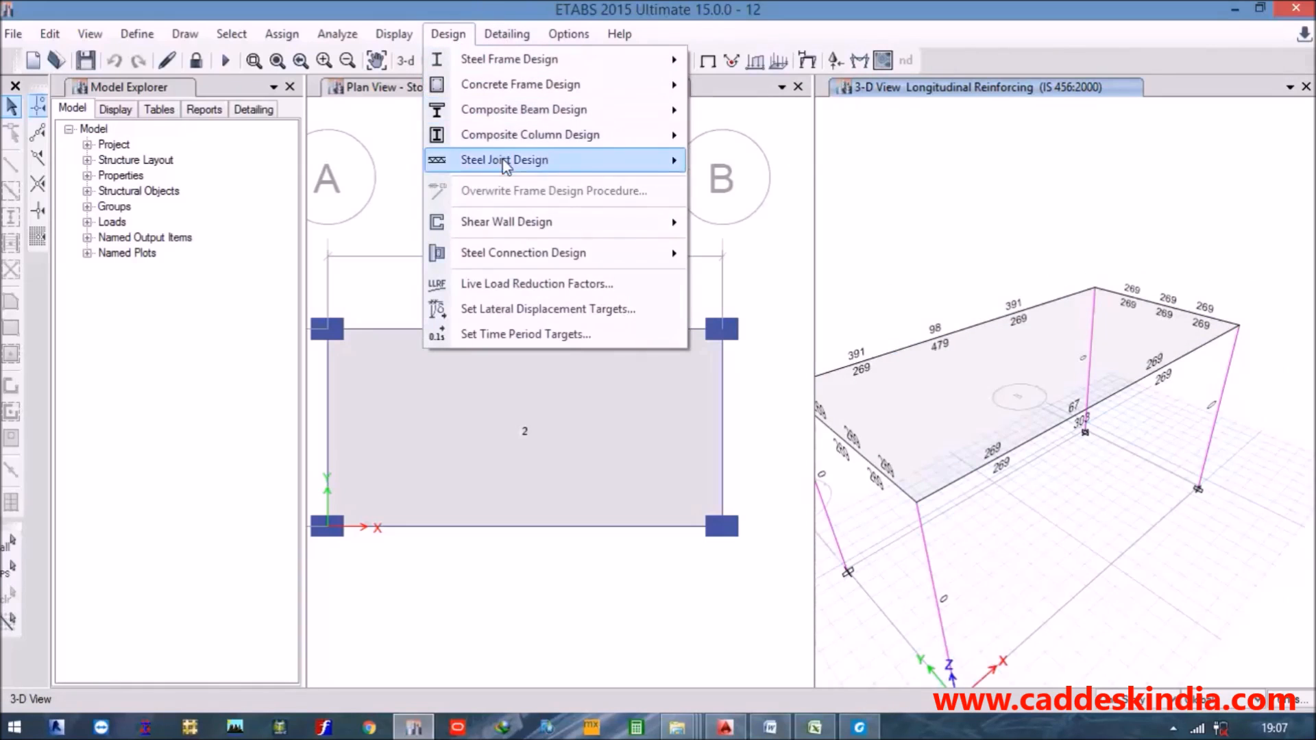
mouse_move(597, 93)
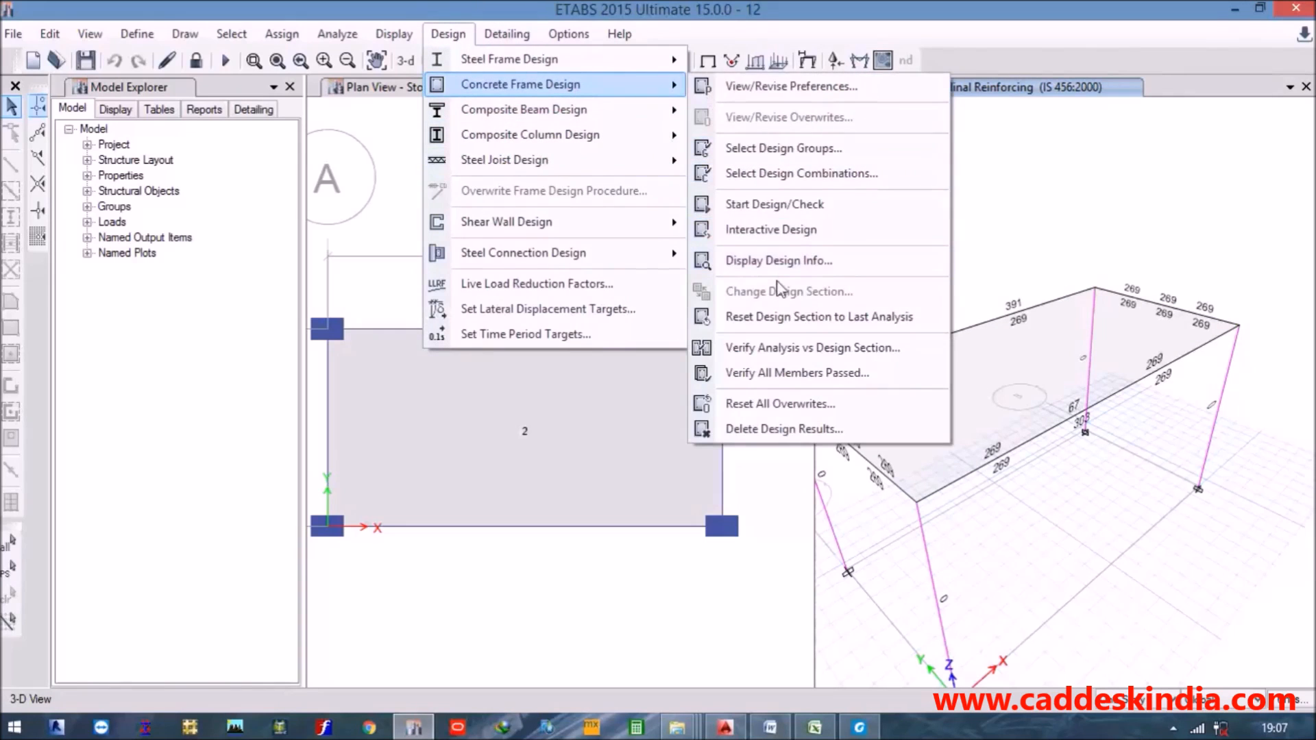
left_click(842, 273)
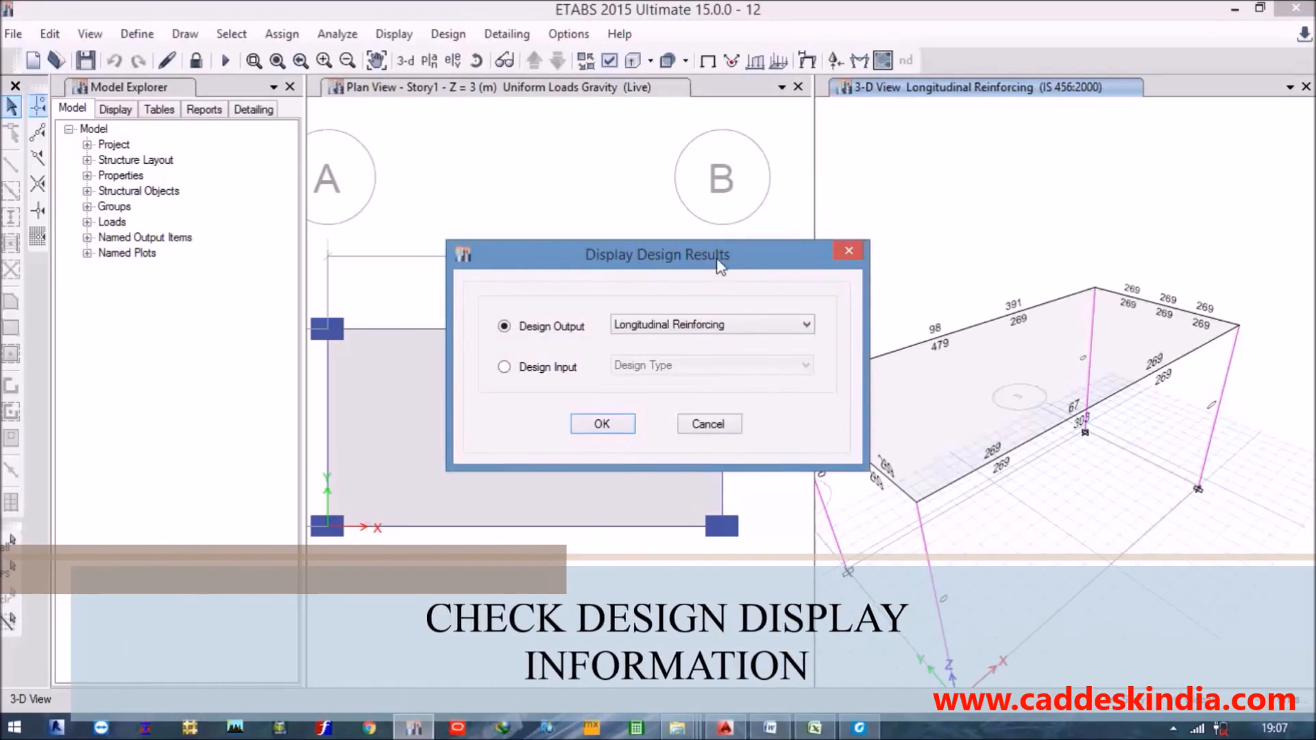
left_click(725, 329)
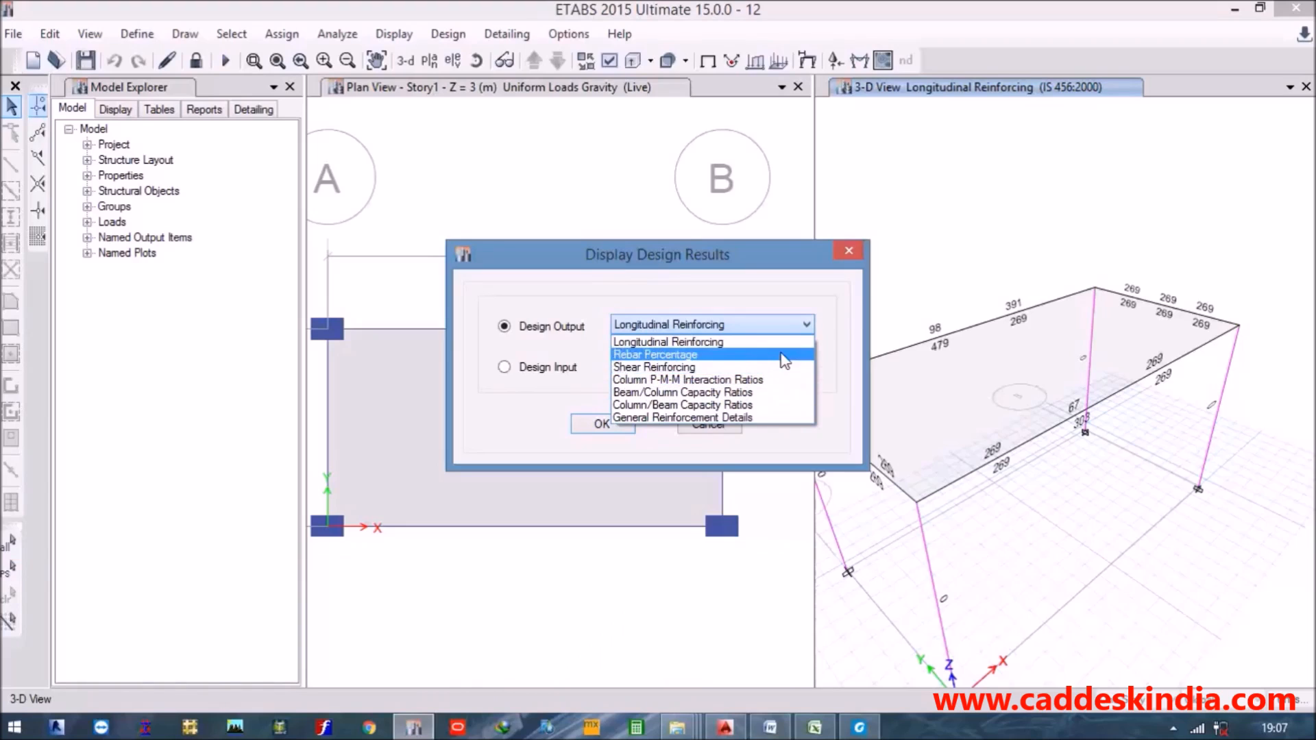
left_click(785, 355)
left_click(747, 328)
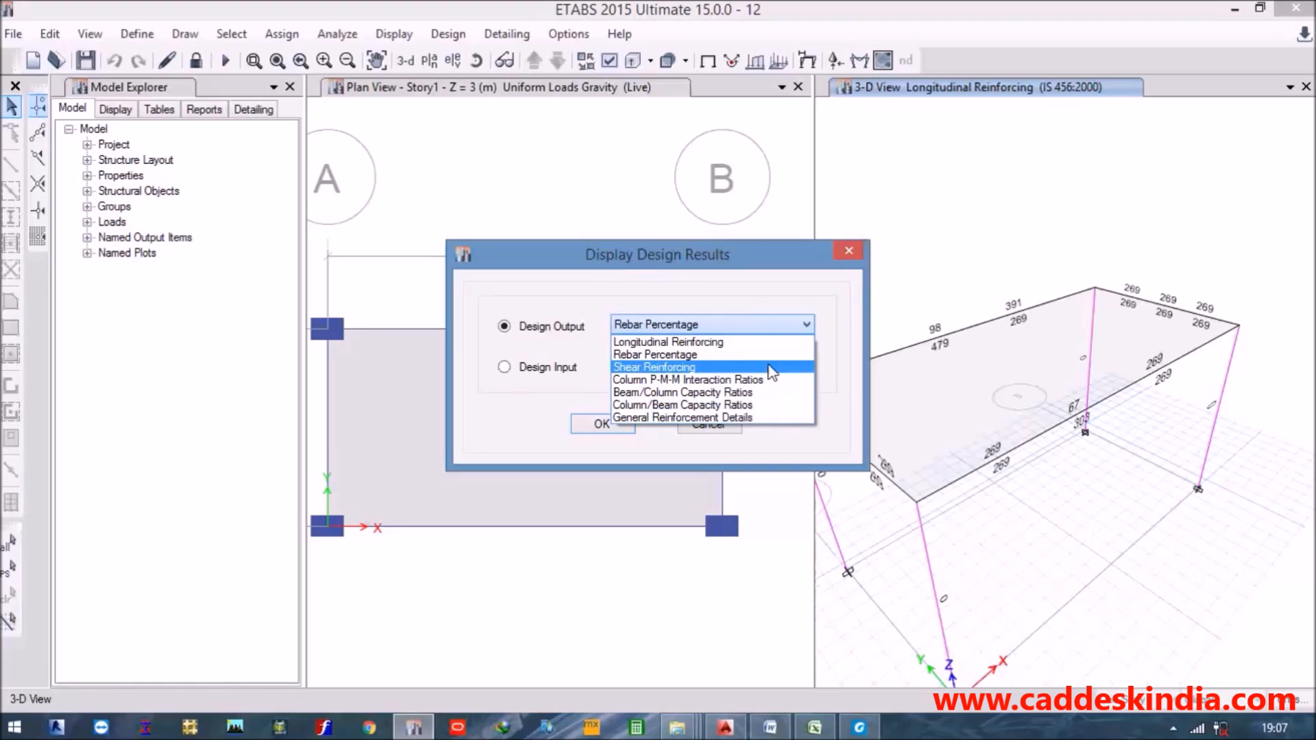
left_click(749, 411)
left_click(615, 422)
middle_click_drag(974, 438, 936, 591)
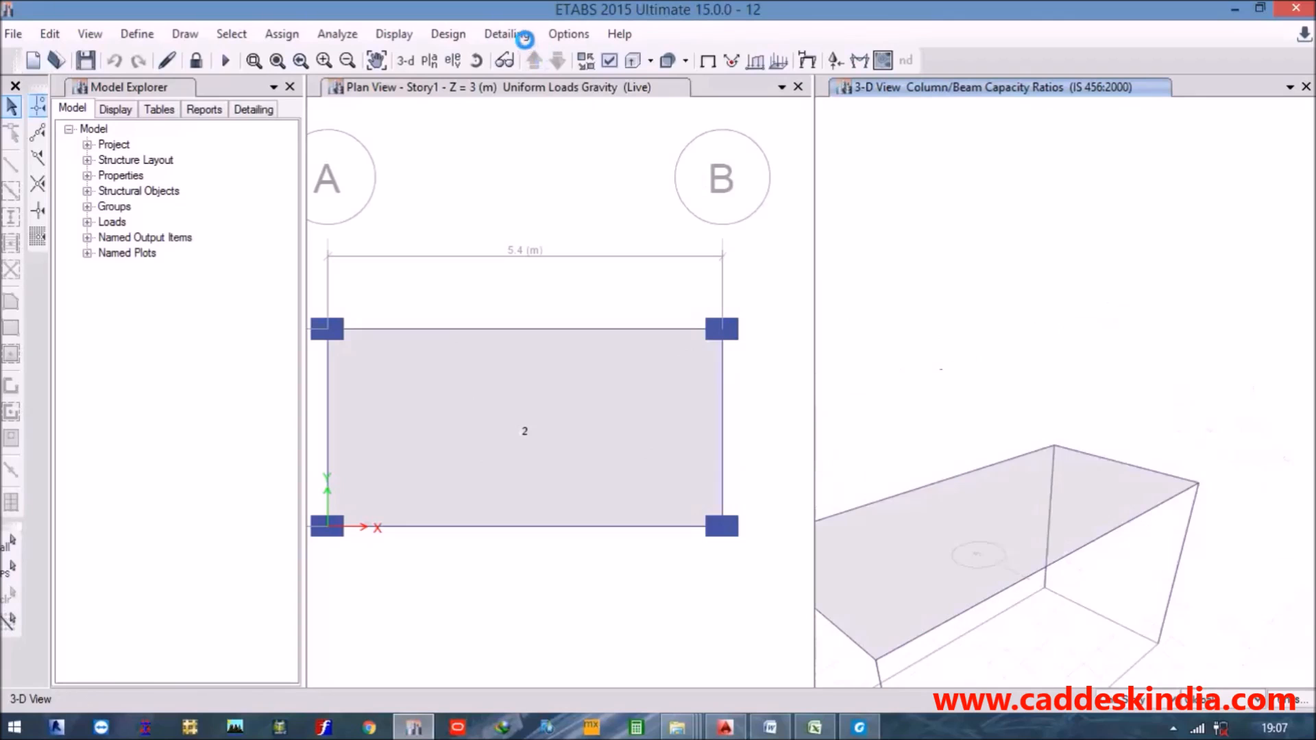
Display the Column P-M-M Interaction Ratios as the concrete frame design output and look over the columns in the 3-D view.
left_click(445, 34)
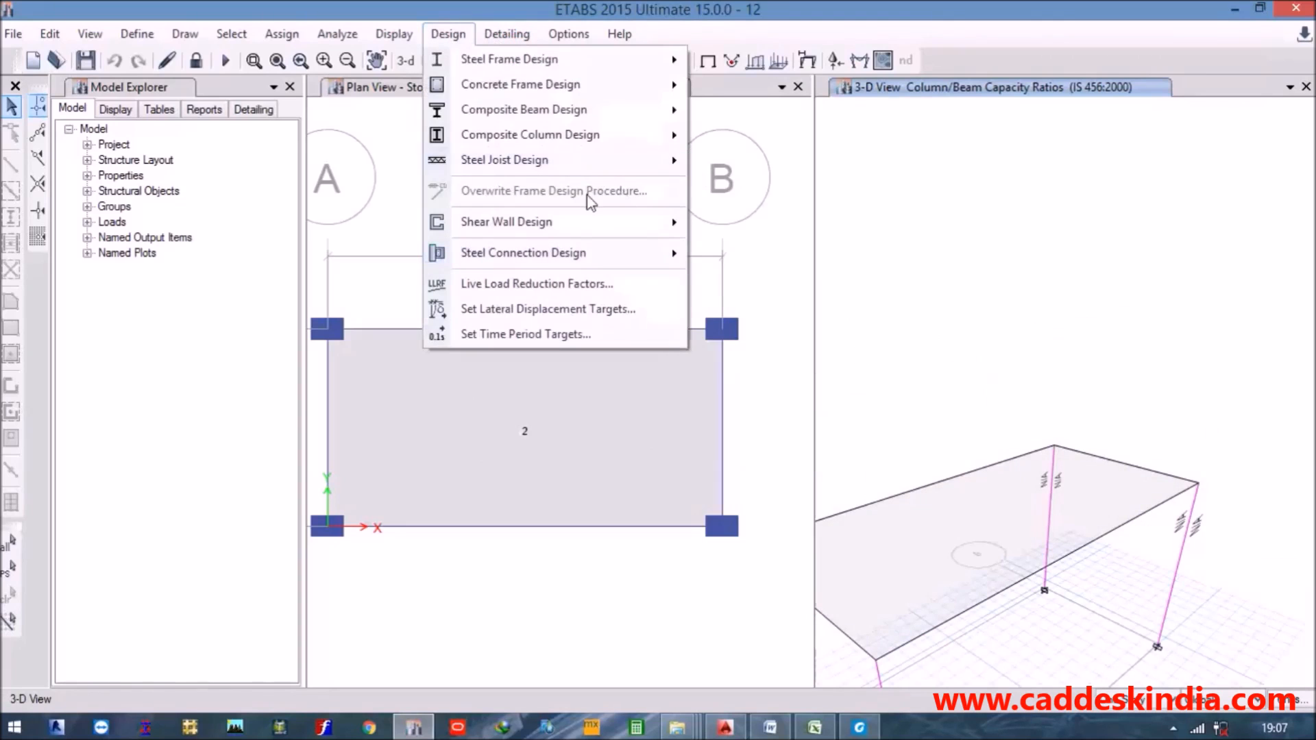
mouse_move(651, 85)
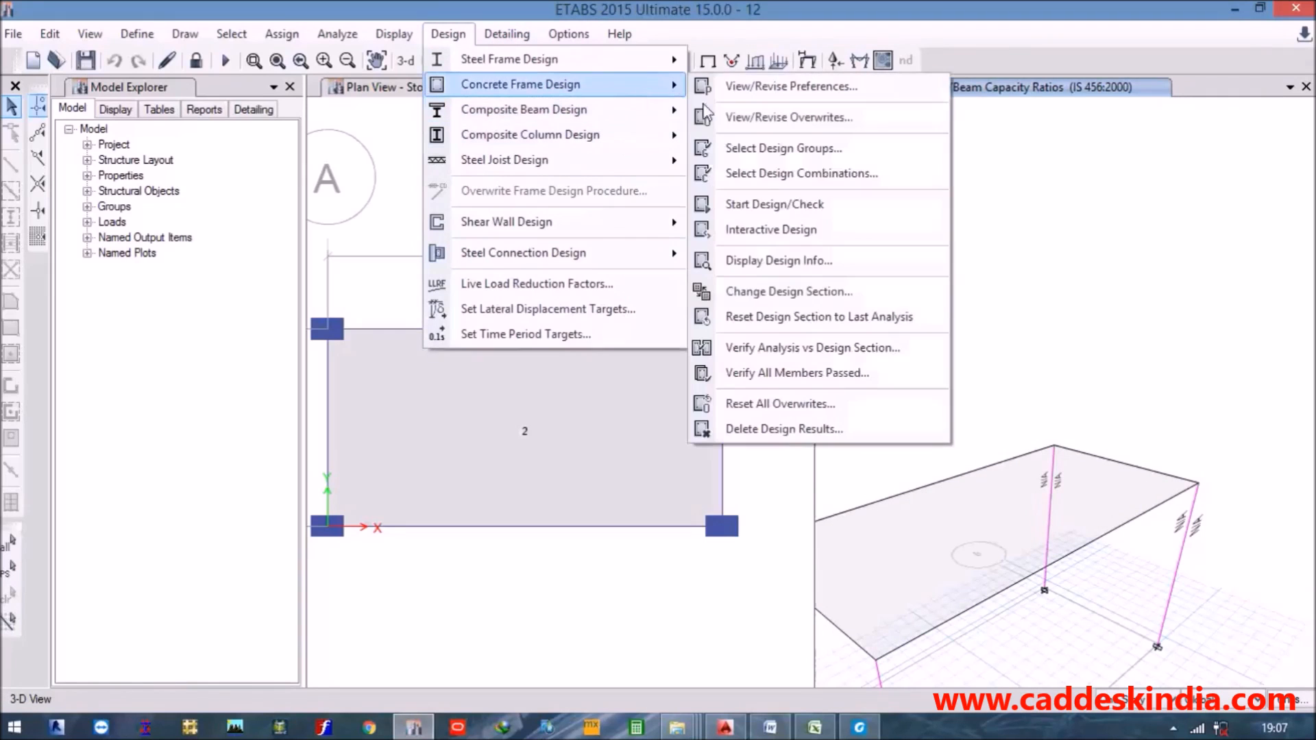
left_click(829, 261)
left_click(763, 326)
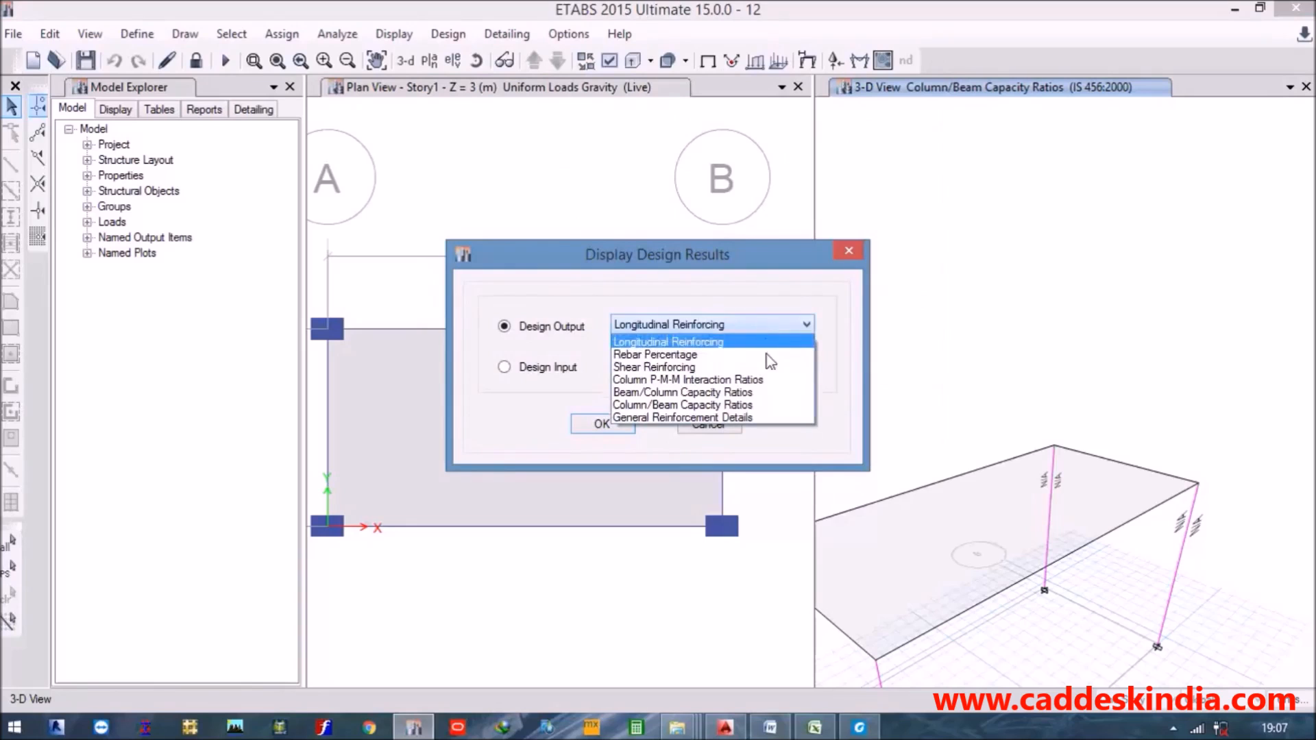
left_click(689, 380)
left_click(587, 430)
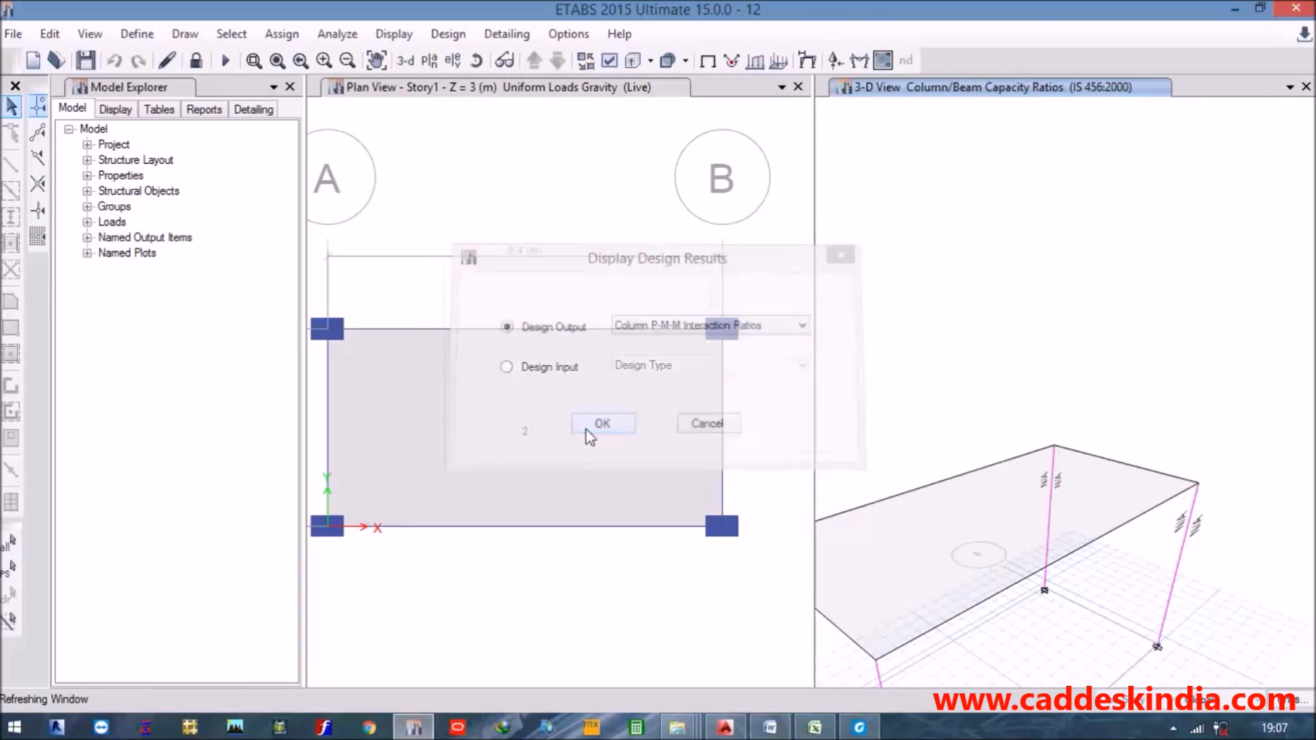
middle_click_drag(1209, 587, 1210, 514)
middle_click_drag(974, 353, 1062, 365)
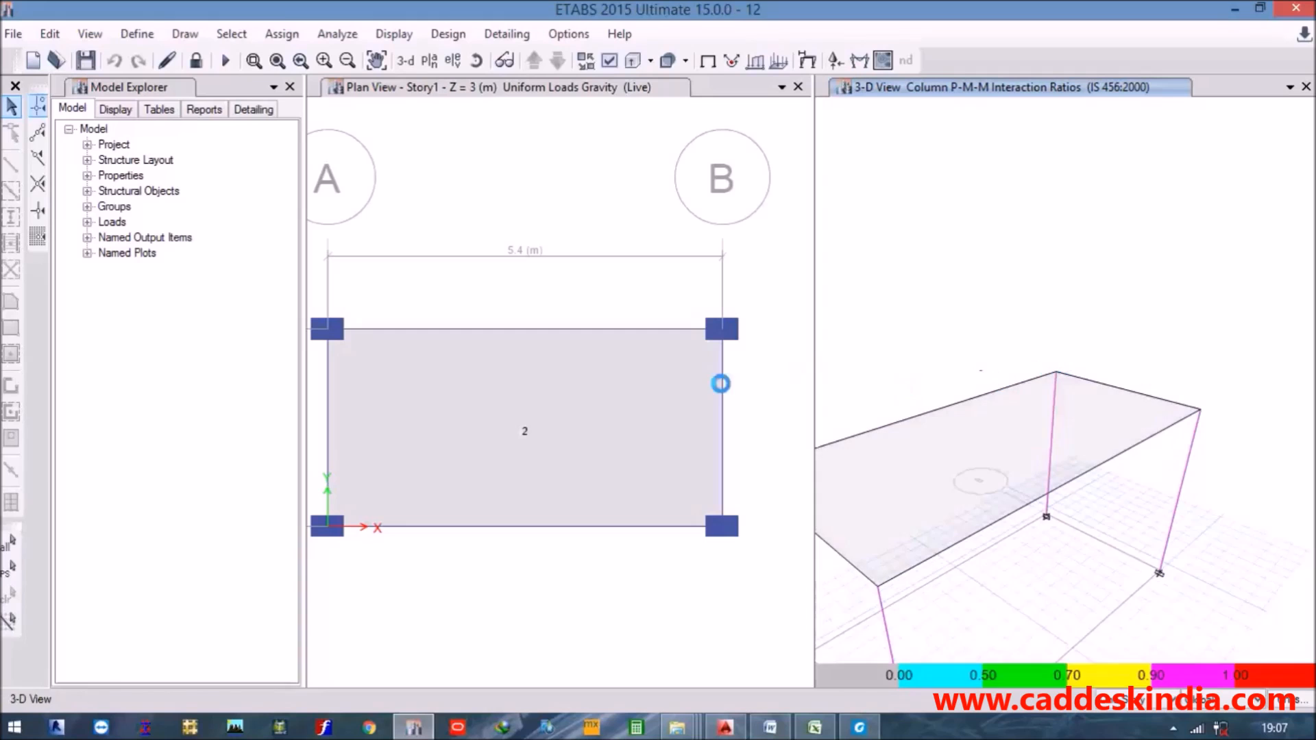
middle_click_drag(1042, 436, 1175, 449)
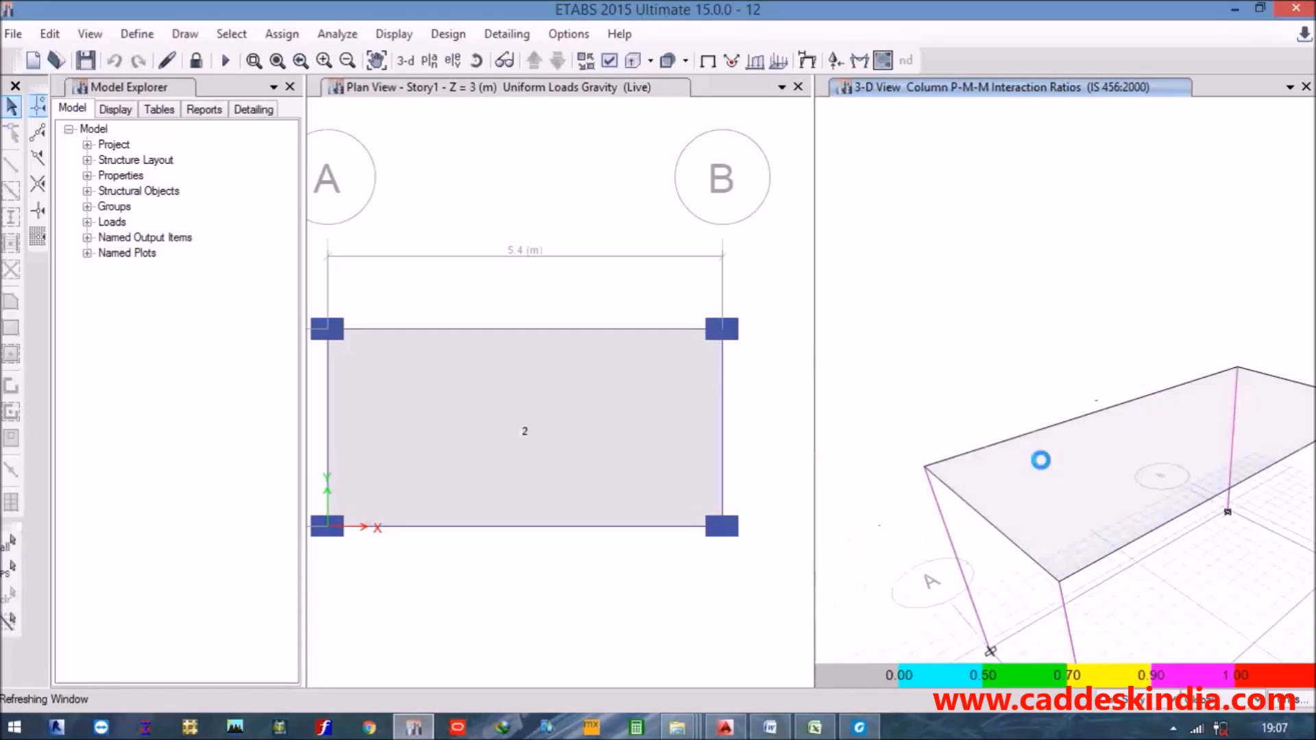
middle_click_drag(1036, 441, 996, 400)
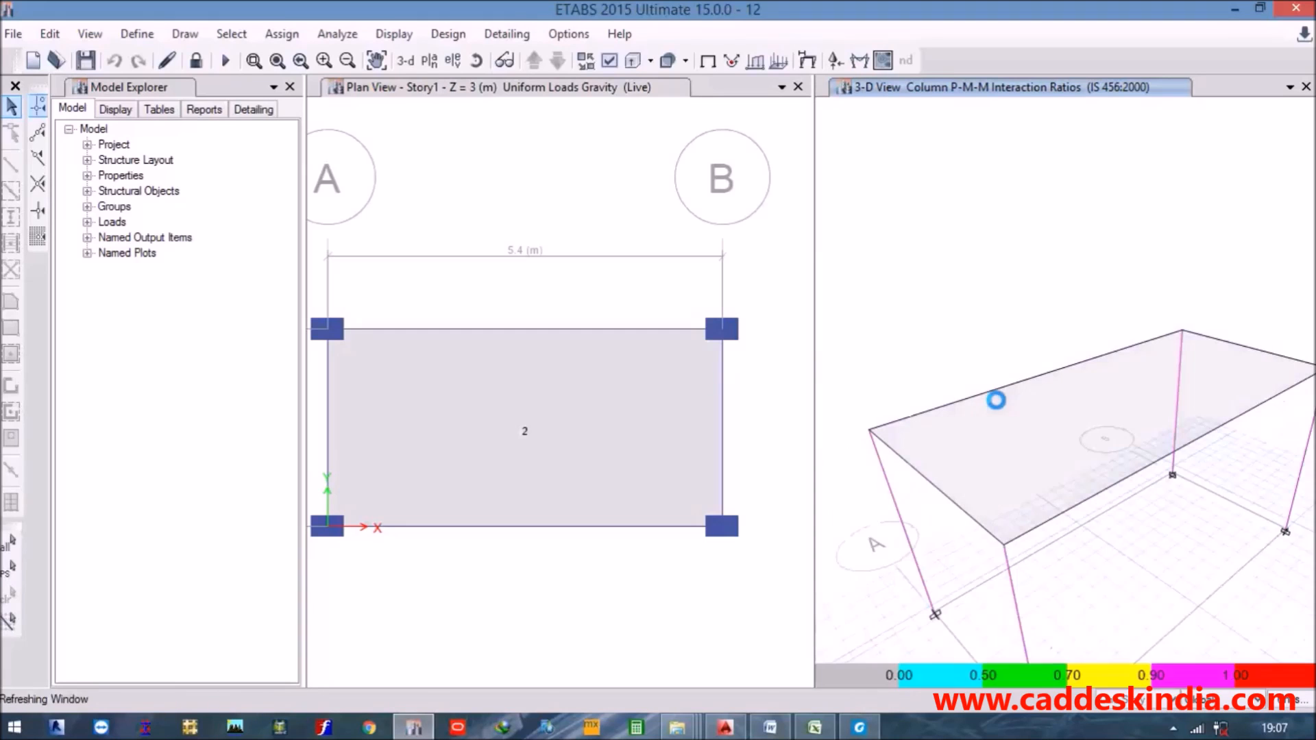
left_click(1005, 397)
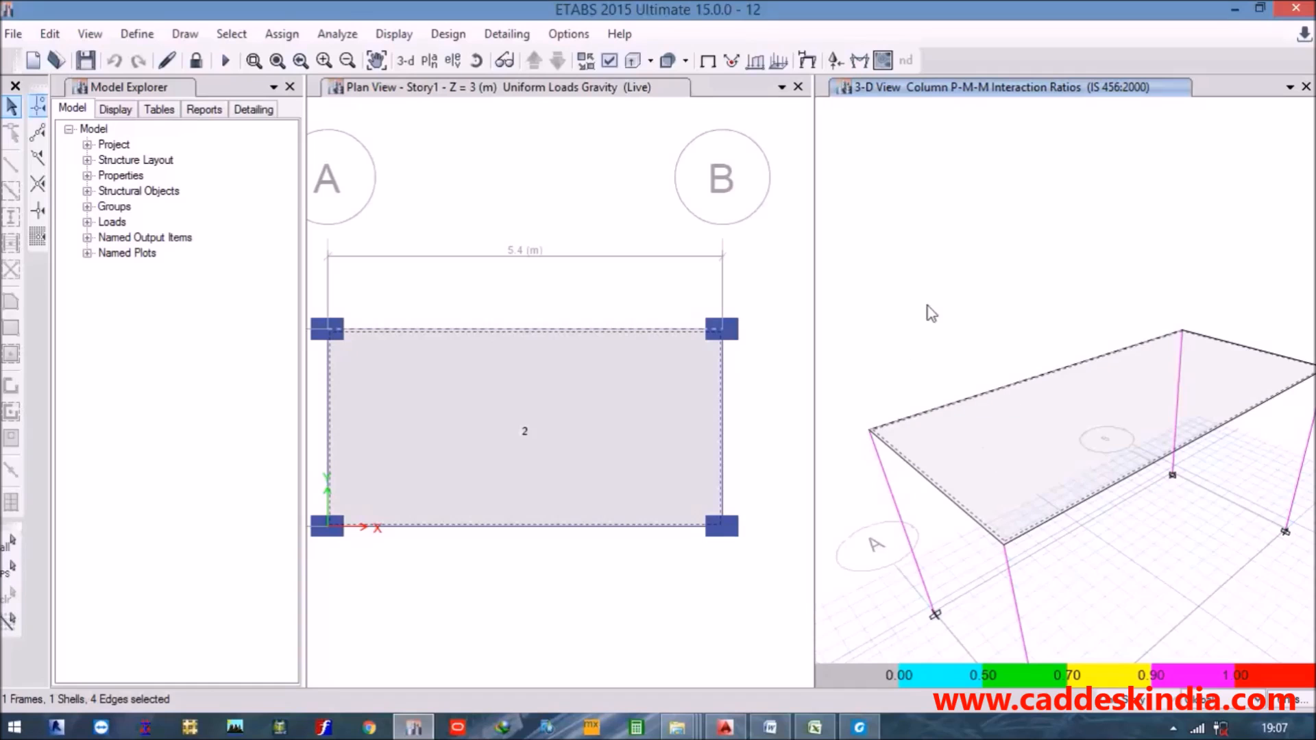
right_click(985, 395)
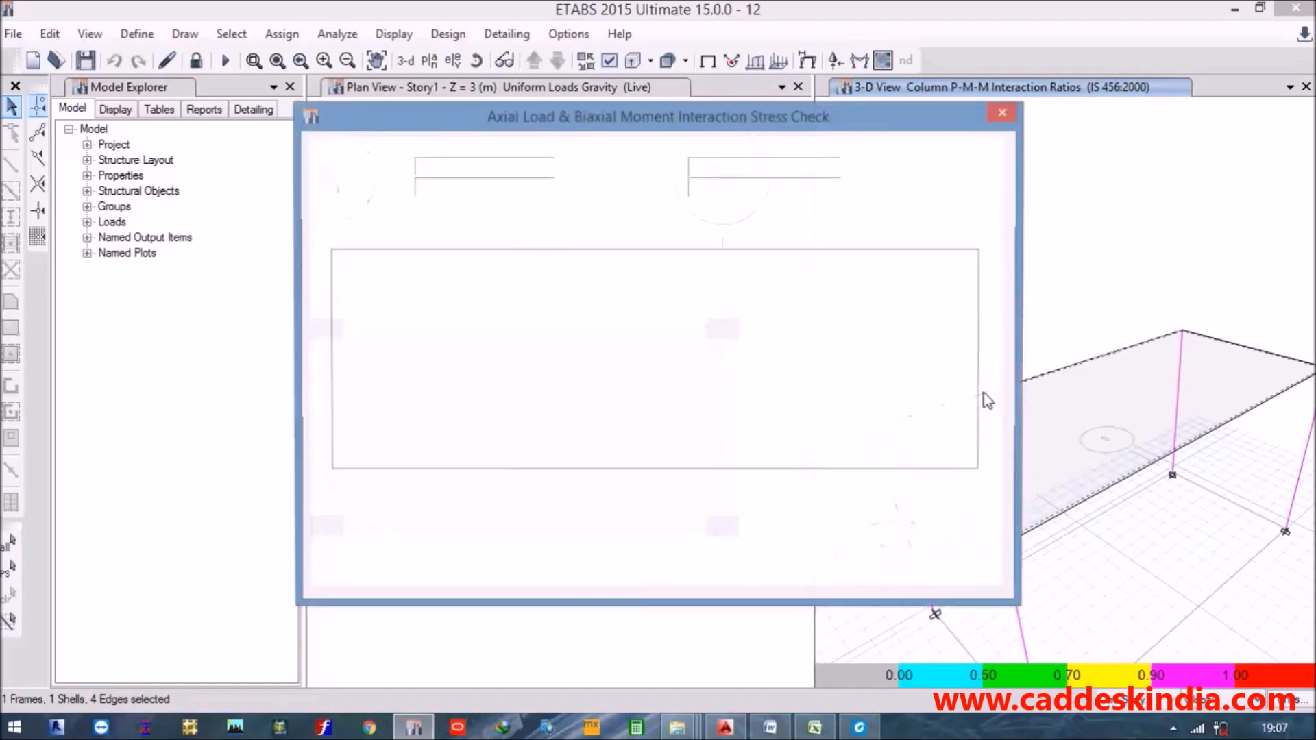
left_click(999, 114)
left_click(964, 436)
left_click(891, 426)
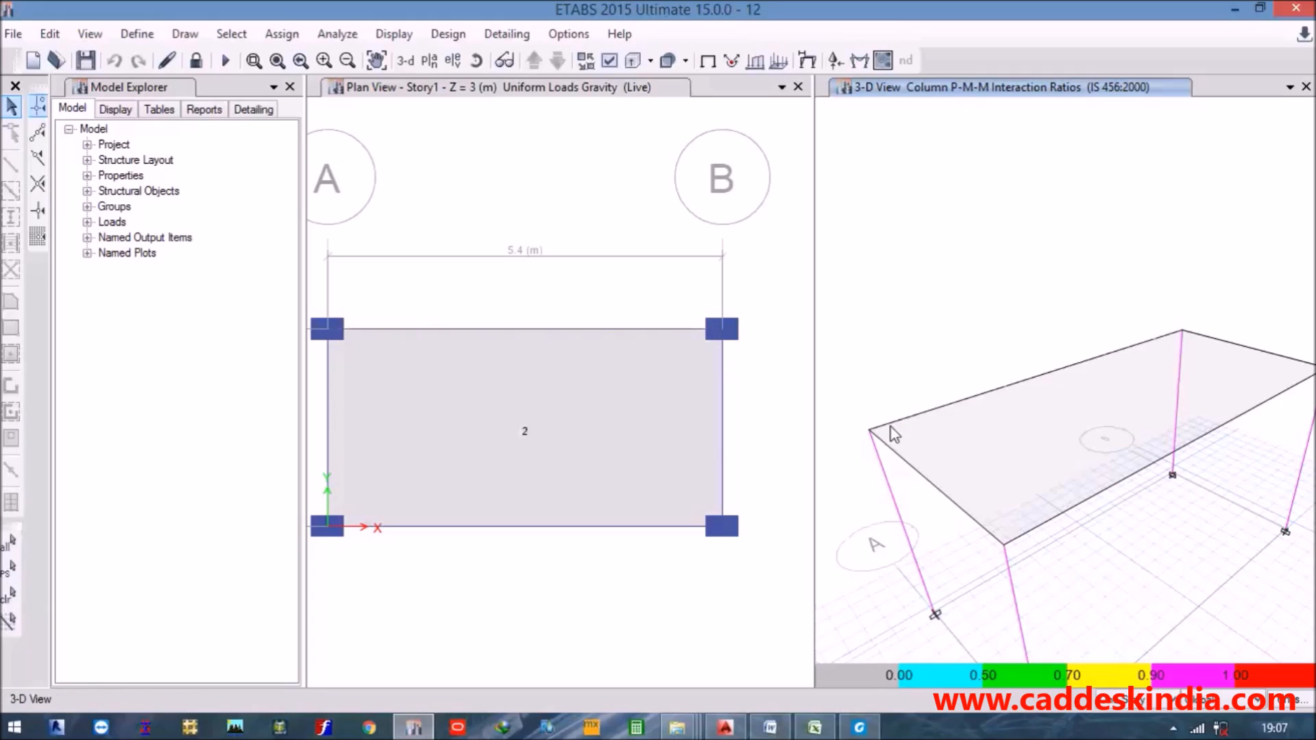
Review the concrete design information and summary report of the 5.4 m beam along the slab's rear edge, then close them and clear the selection.
left_click(897, 429)
right_click(896, 429)
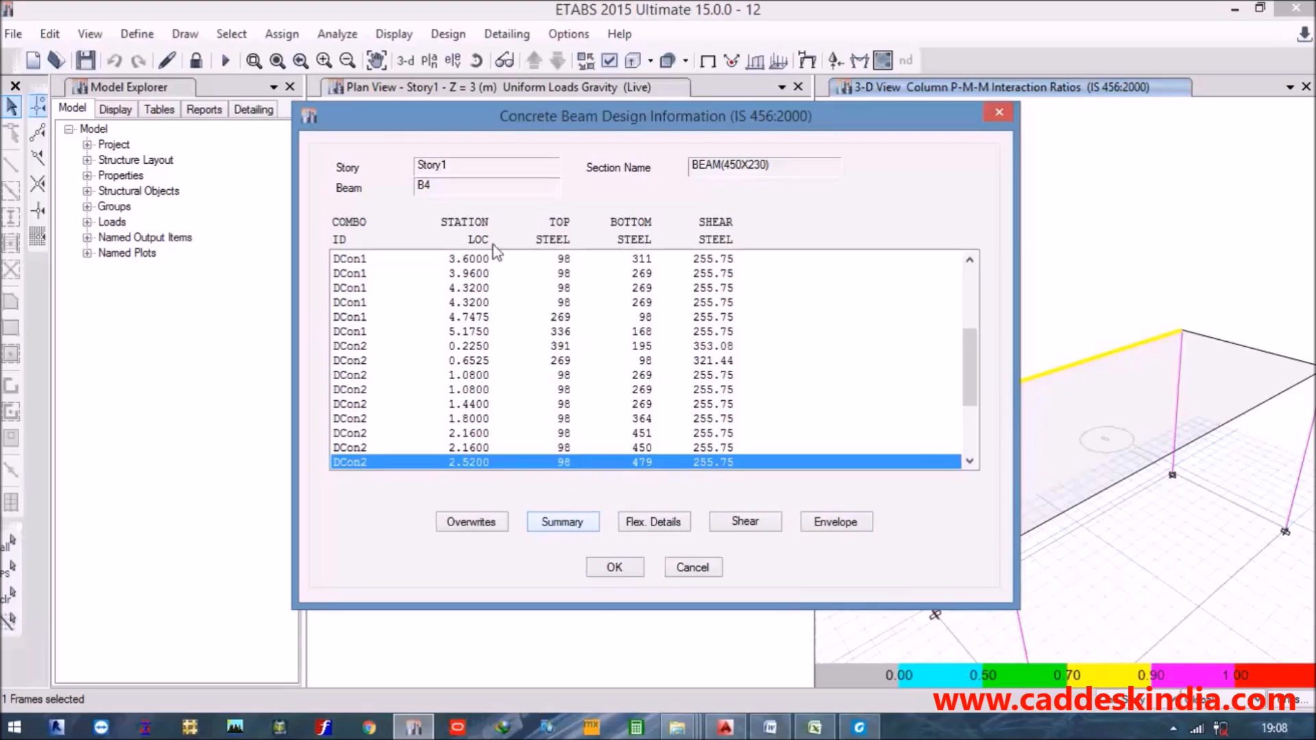
left_click(568, 532)
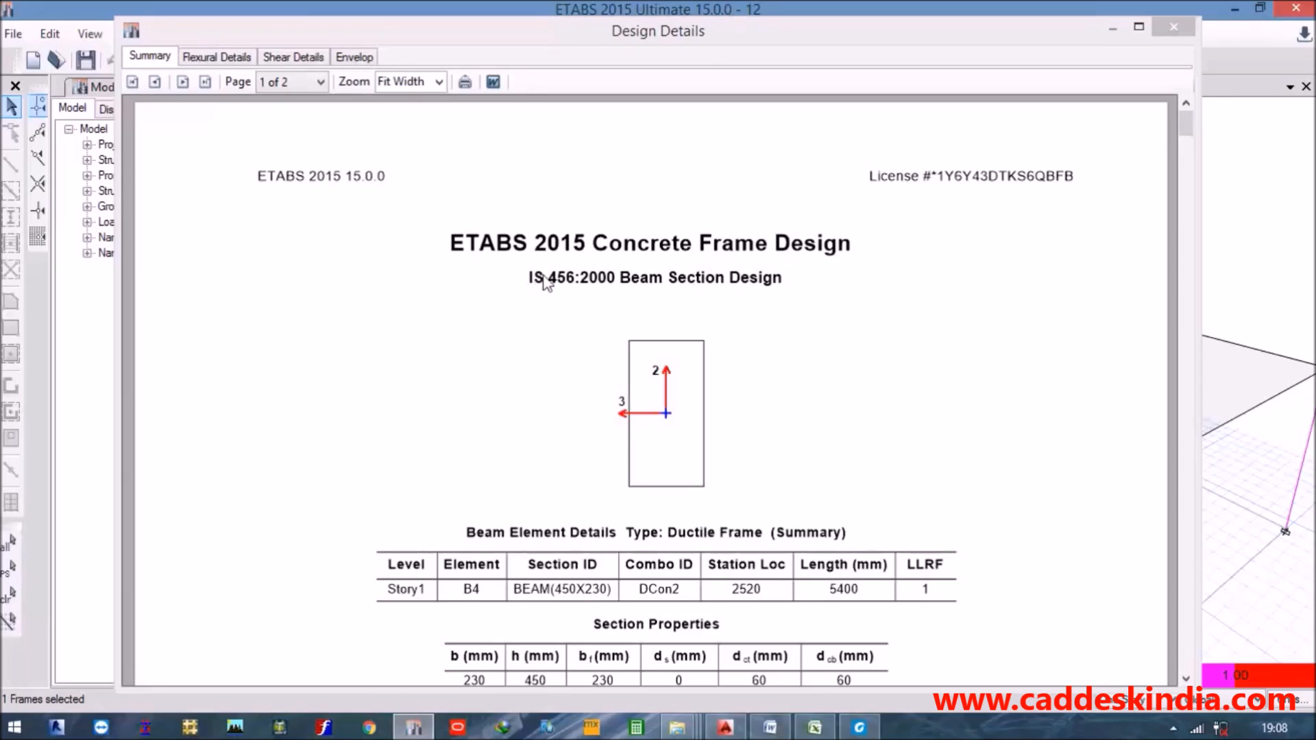
left_click(585, 279)
scroll(755, 374, "down", 10)
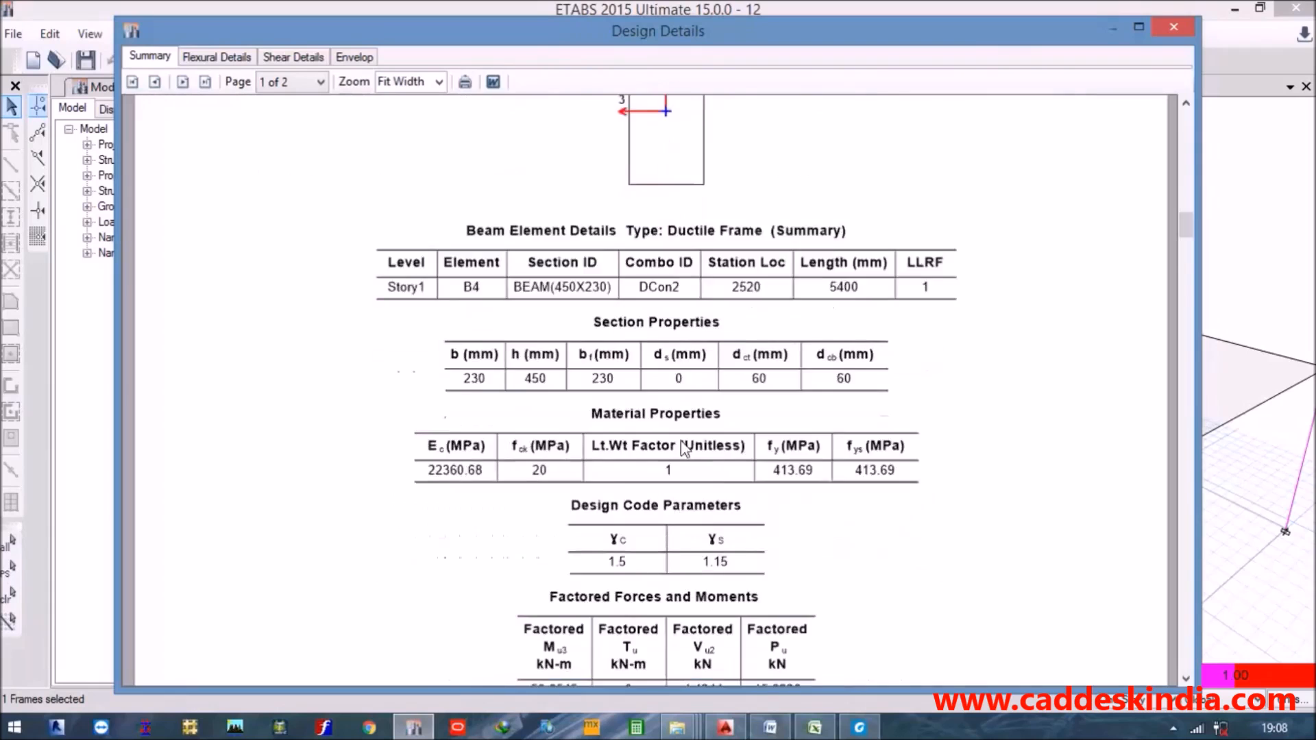
scroll(681, 351, "down", 15)
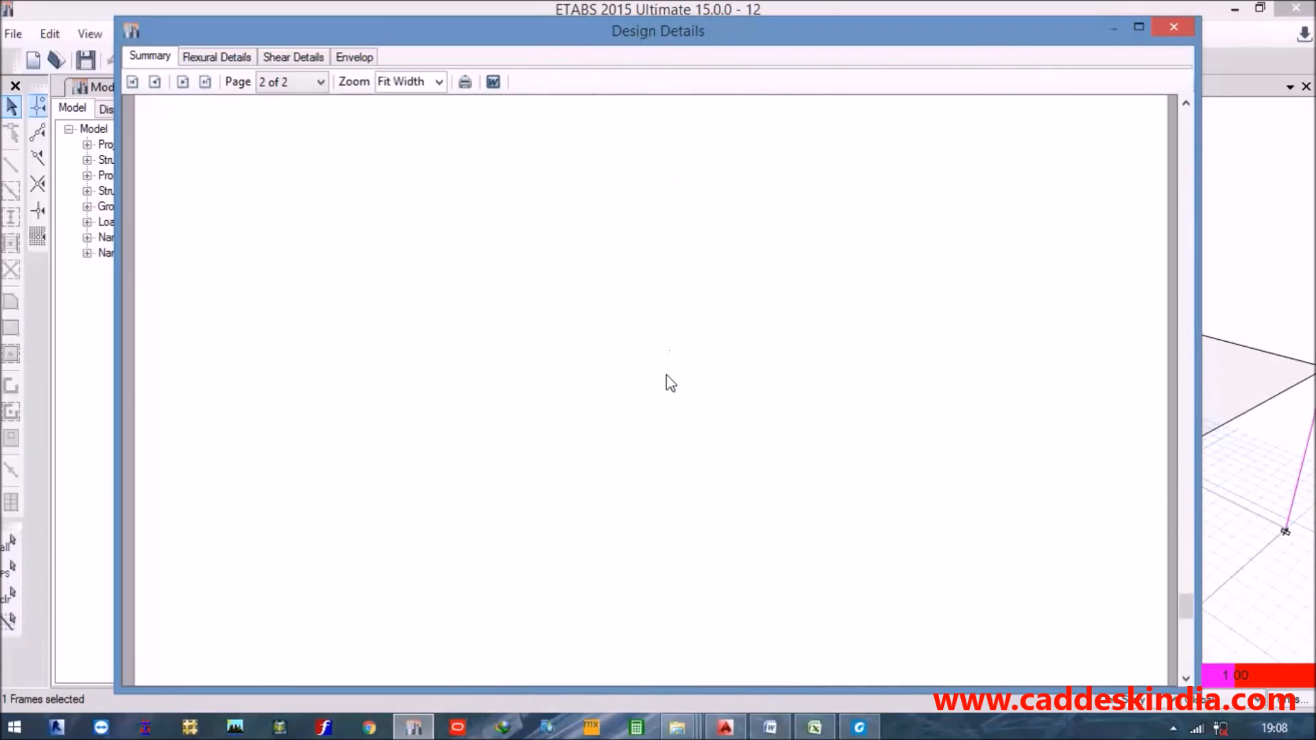
scroll(942, 224, "up", 3)
left_click(1173, 27)
left_click(699, 571)
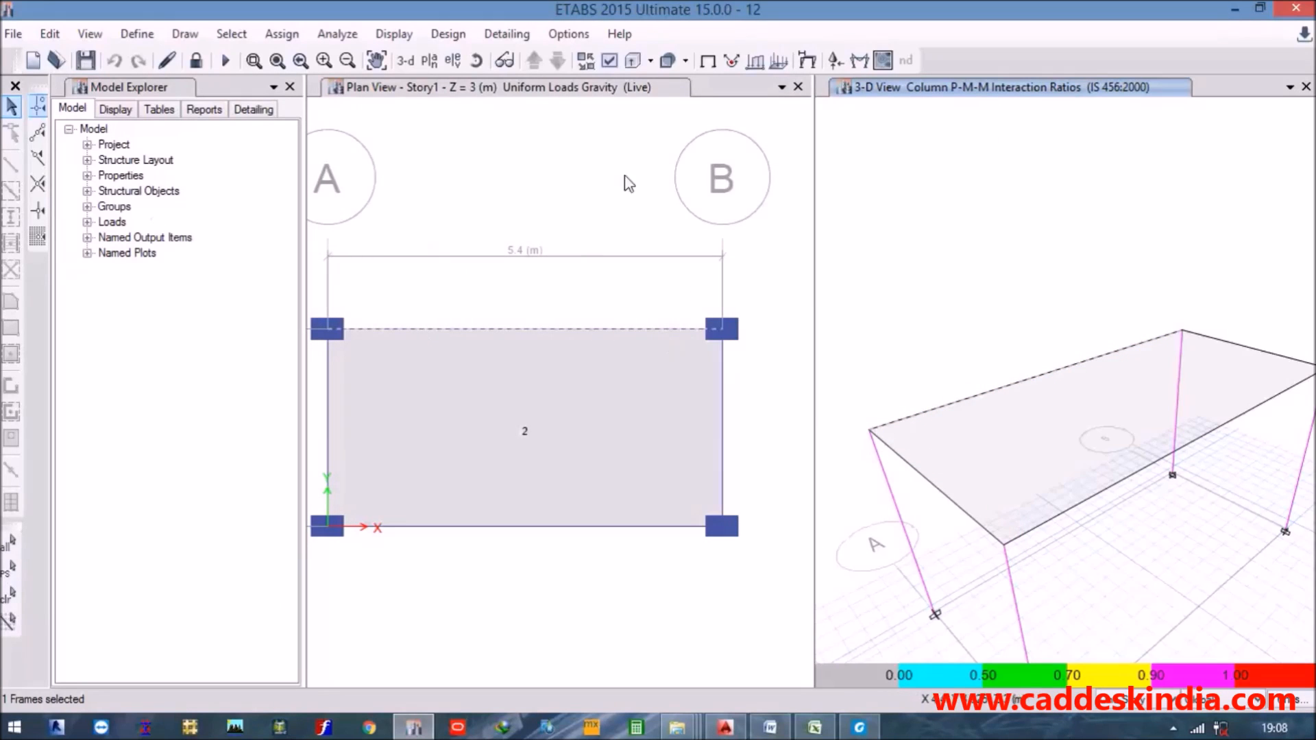
left_click(9, 595)
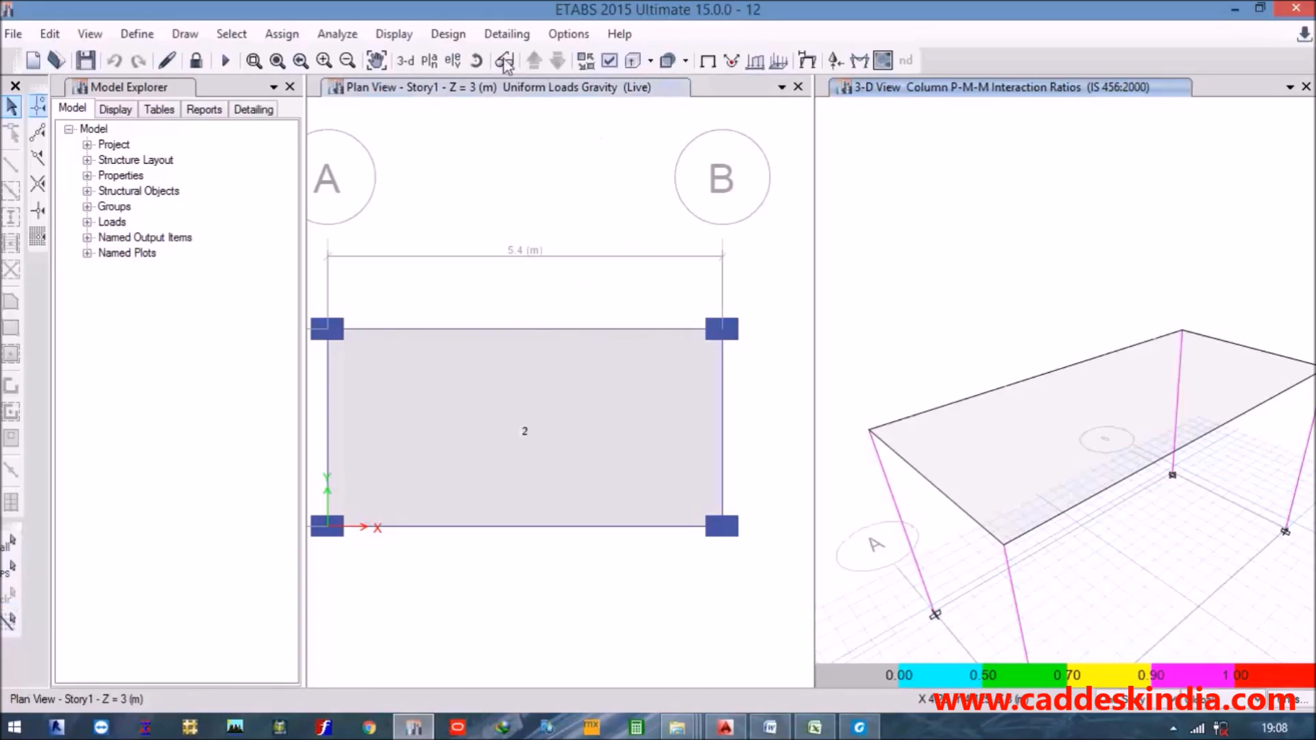
Run the detailing of the designed concrete model.
left_click(506, 33)
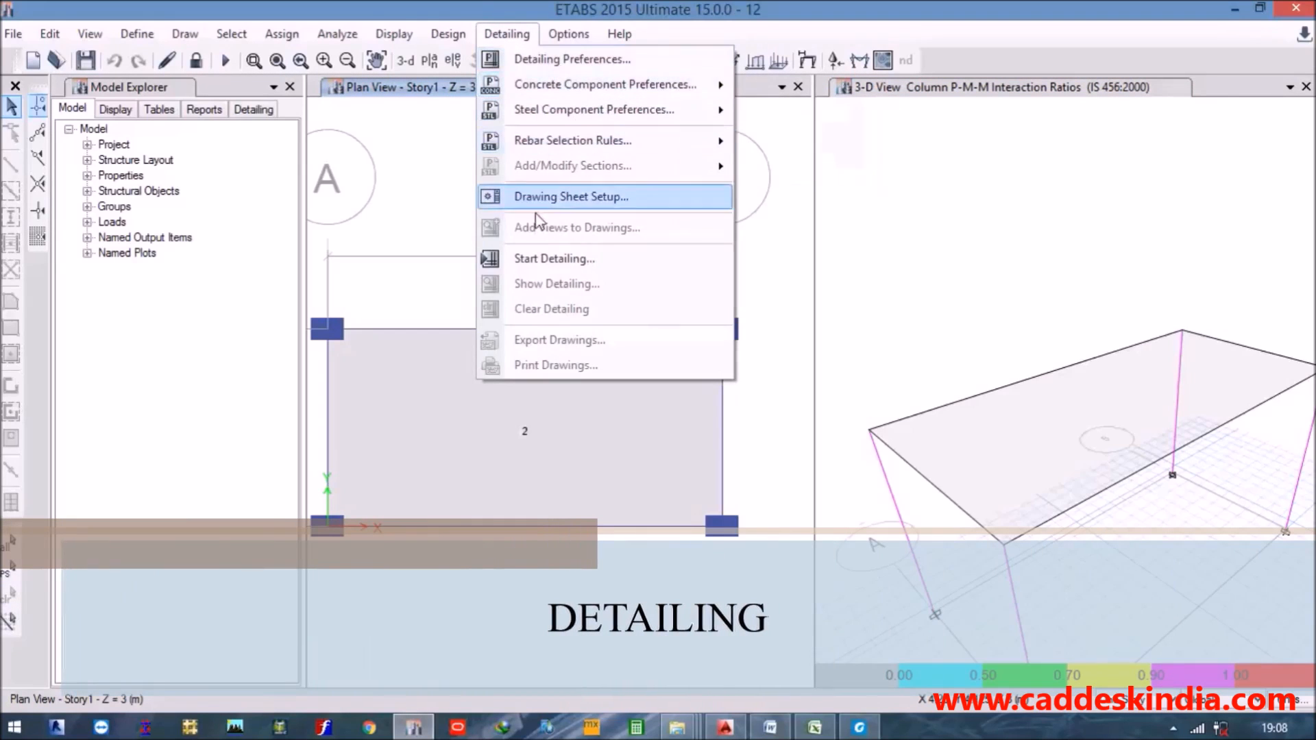
left_click(545, 259)
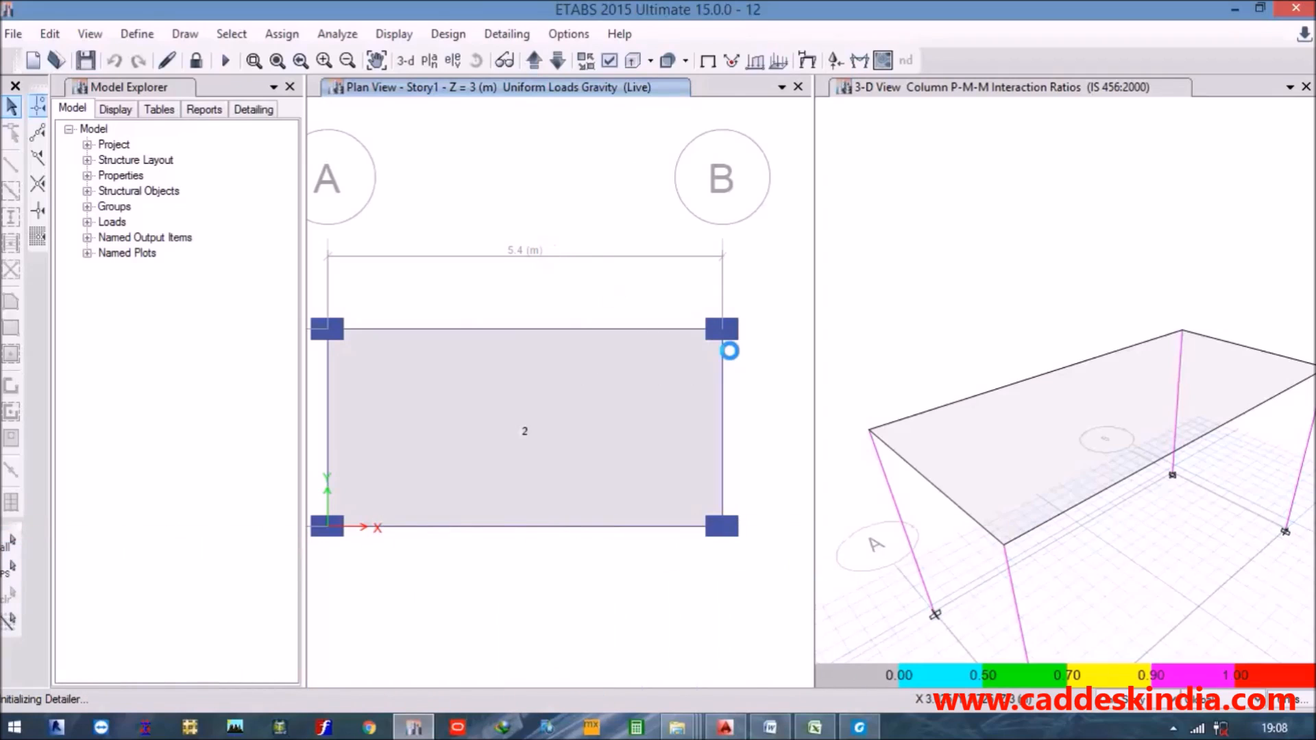
left_click(1173, 728)
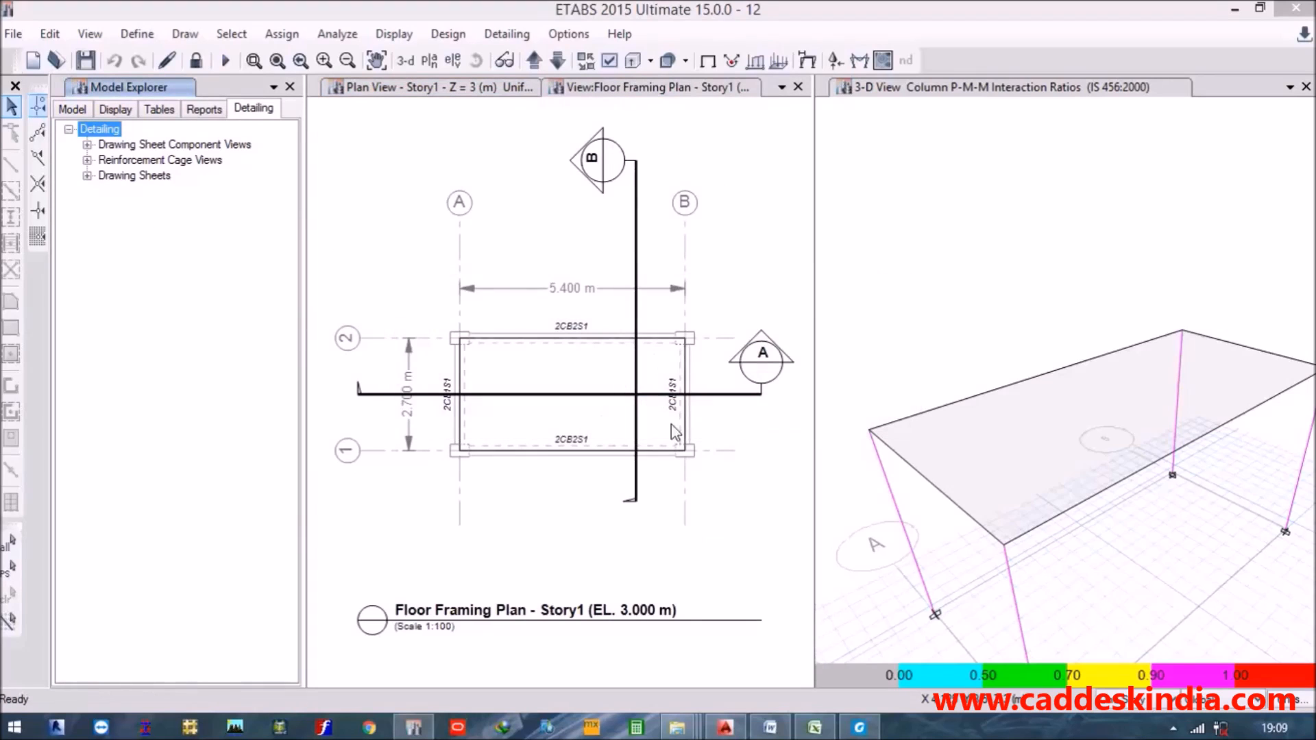
left_click(1174, 728)
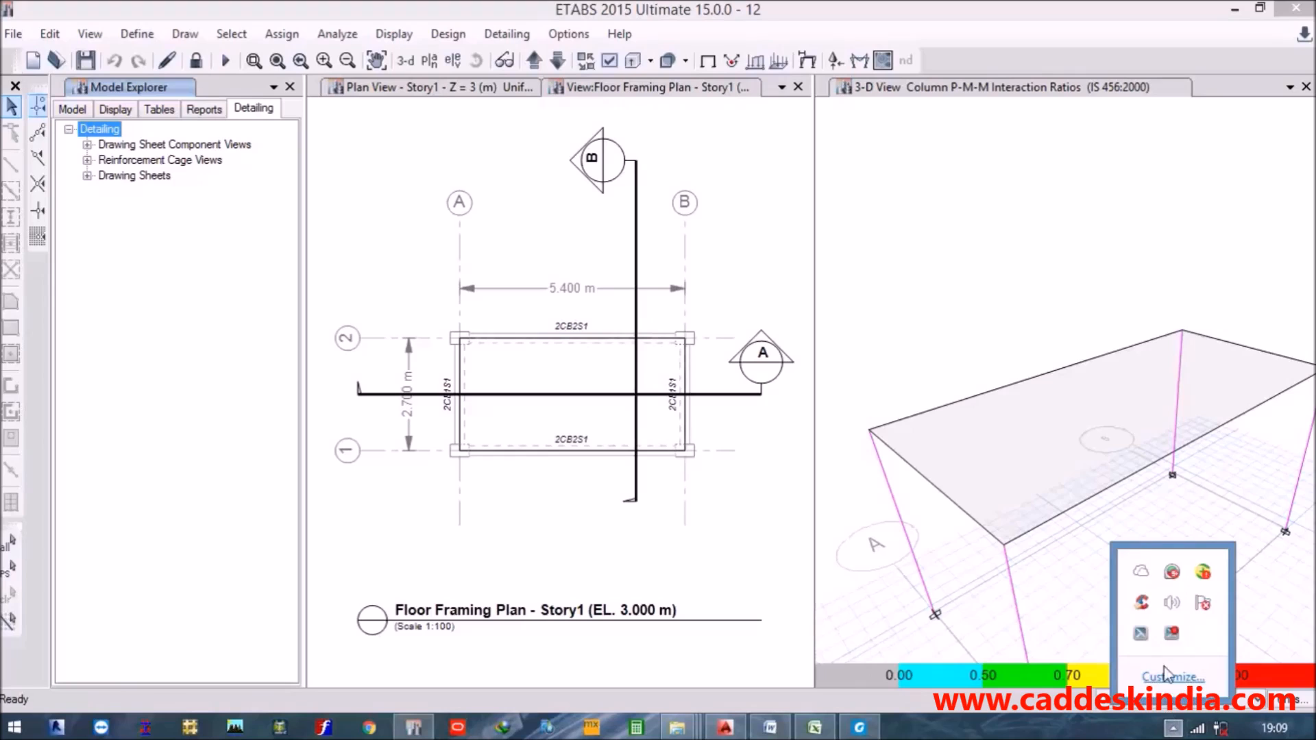
Examine the beam labels, dimensions and section marks on the Story1 floor framing plan alongside the 3-D view.
left_click(539, 291)
scroll(564, 361, "up", 1)
scroll(564, 362, "down", 1)
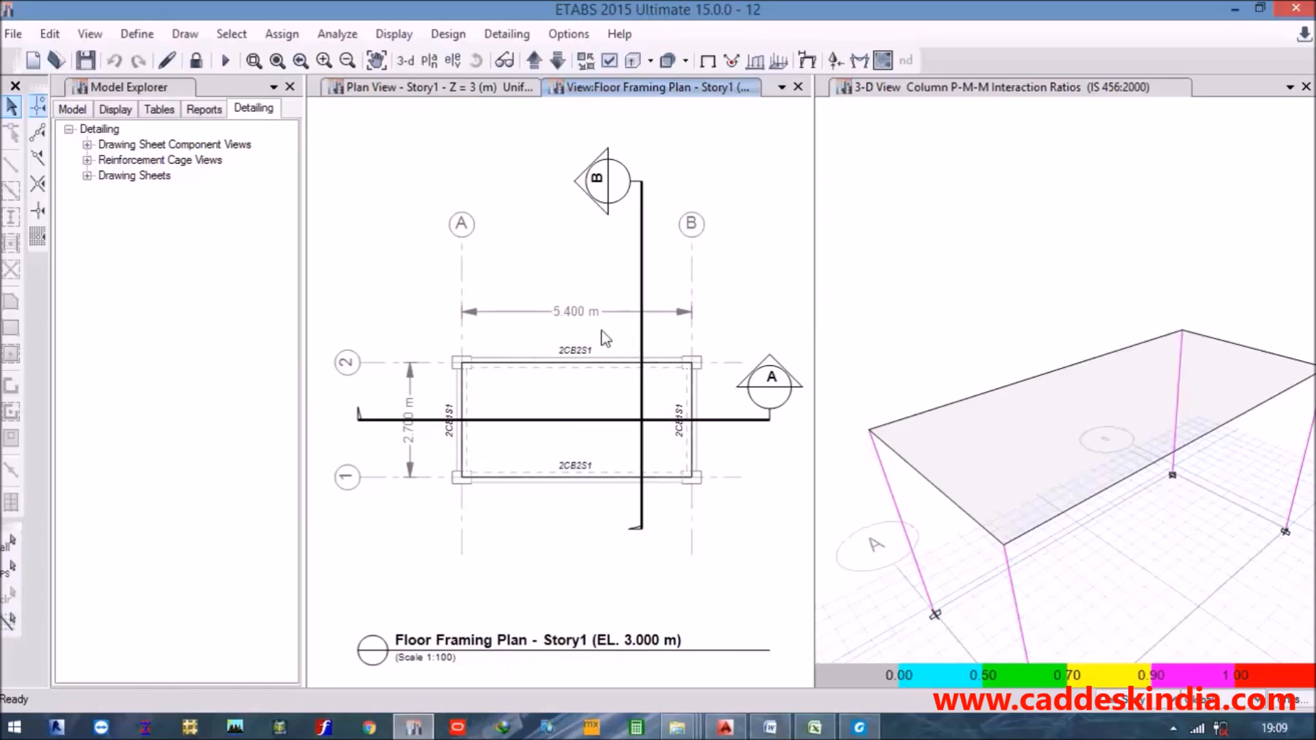
middle_click_drag(573, 372, 565, 367)
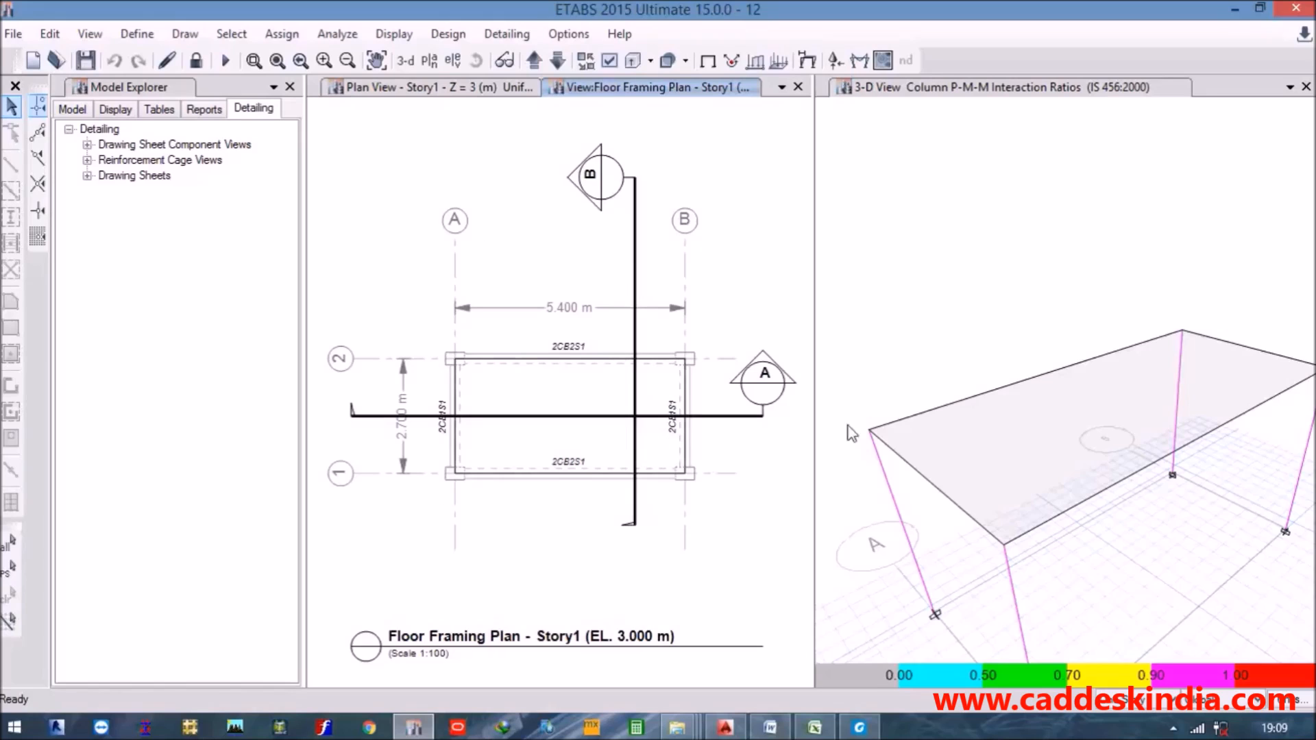
left_click(1066, 503)
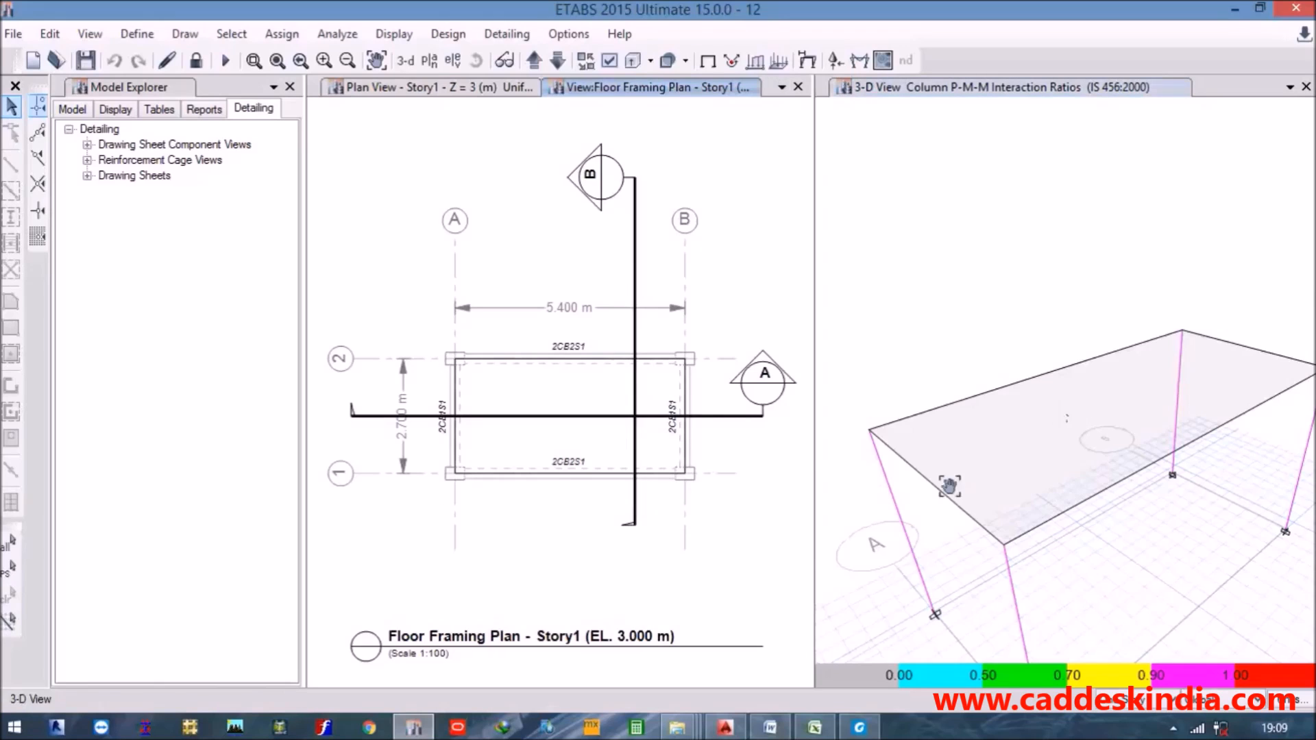
middle_click_drag(1062, 418, 1010, 247)
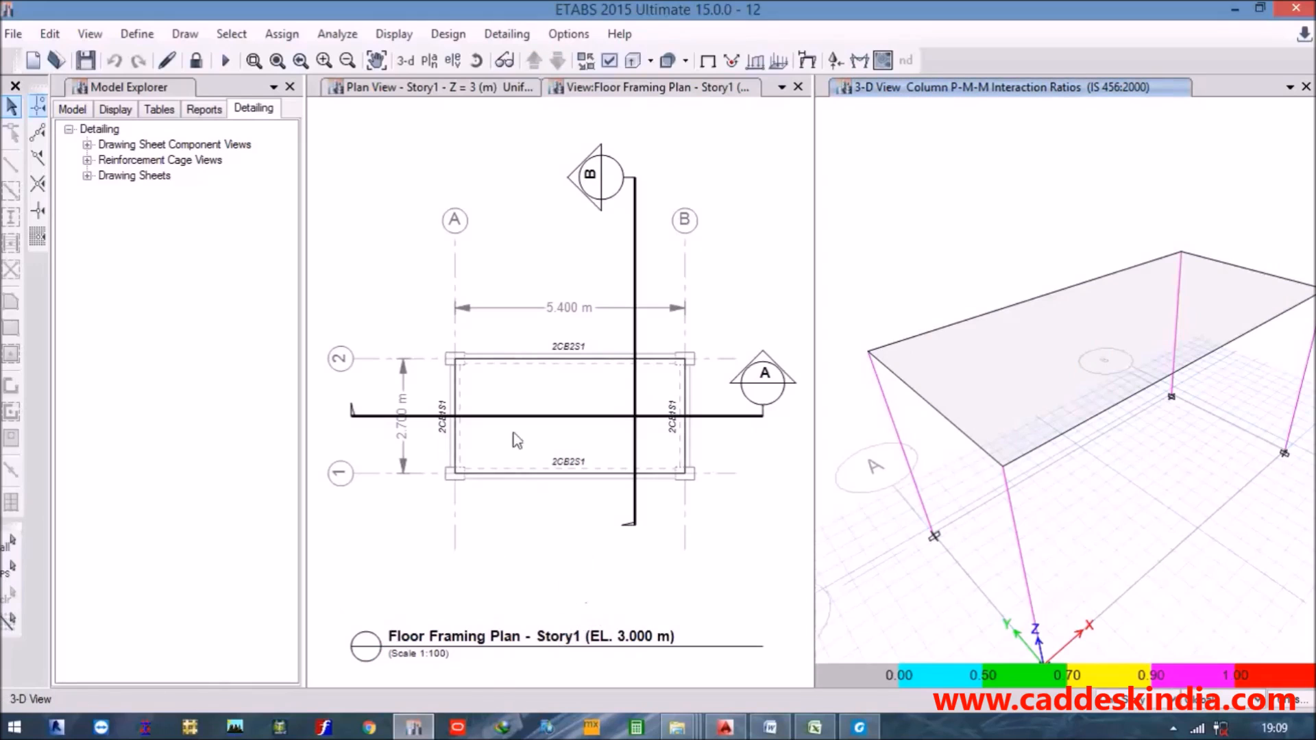
scroll(491, 418, "down", 5)
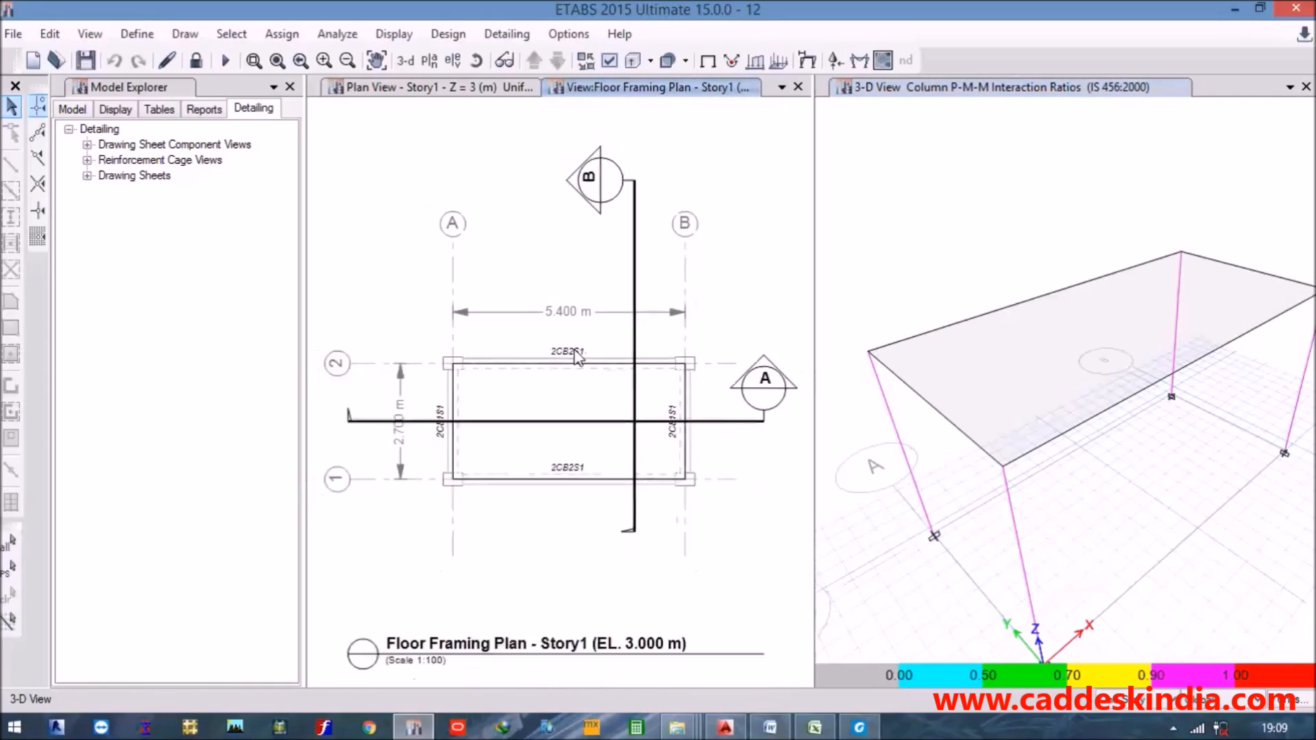
scroll(576, 356, "up", 5)
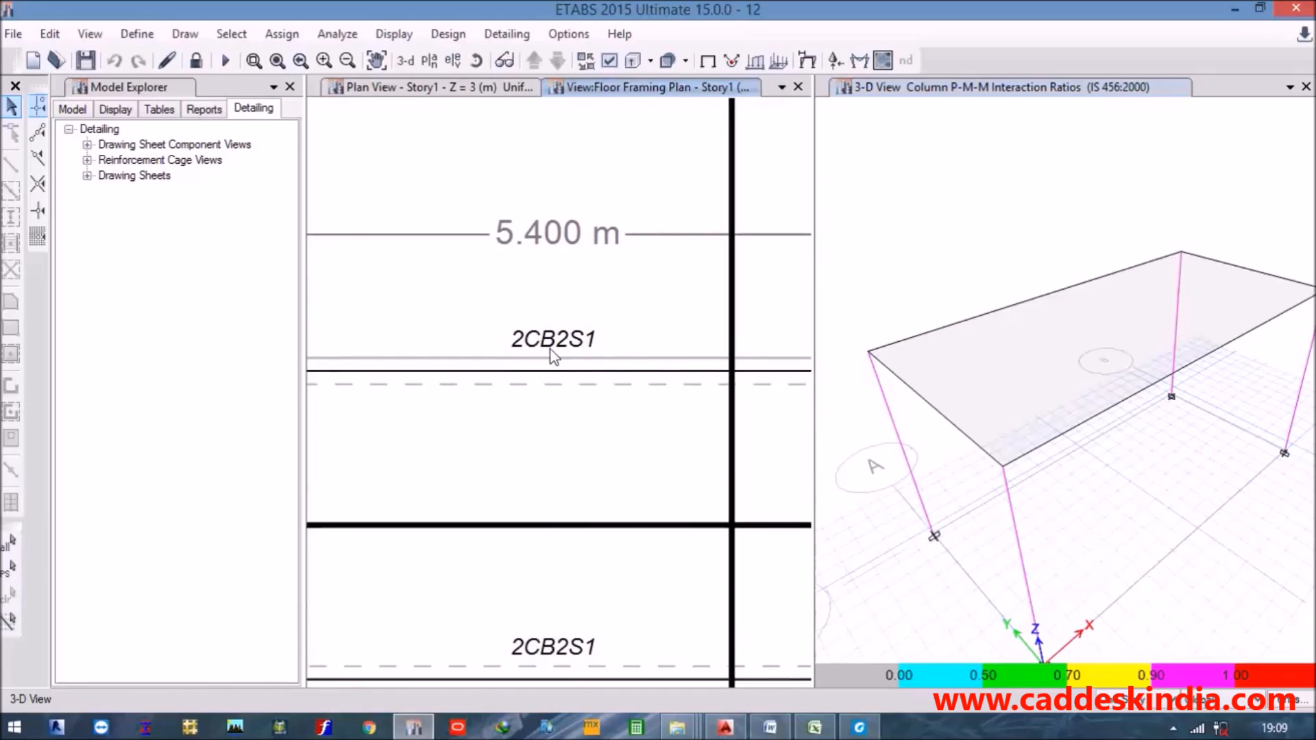
scroll(610, 353, "down", 1)
scroll(609, 354, "up", 1)
scroll(606, 355, "down", 2)
scroll(602, 354, "down", 1)
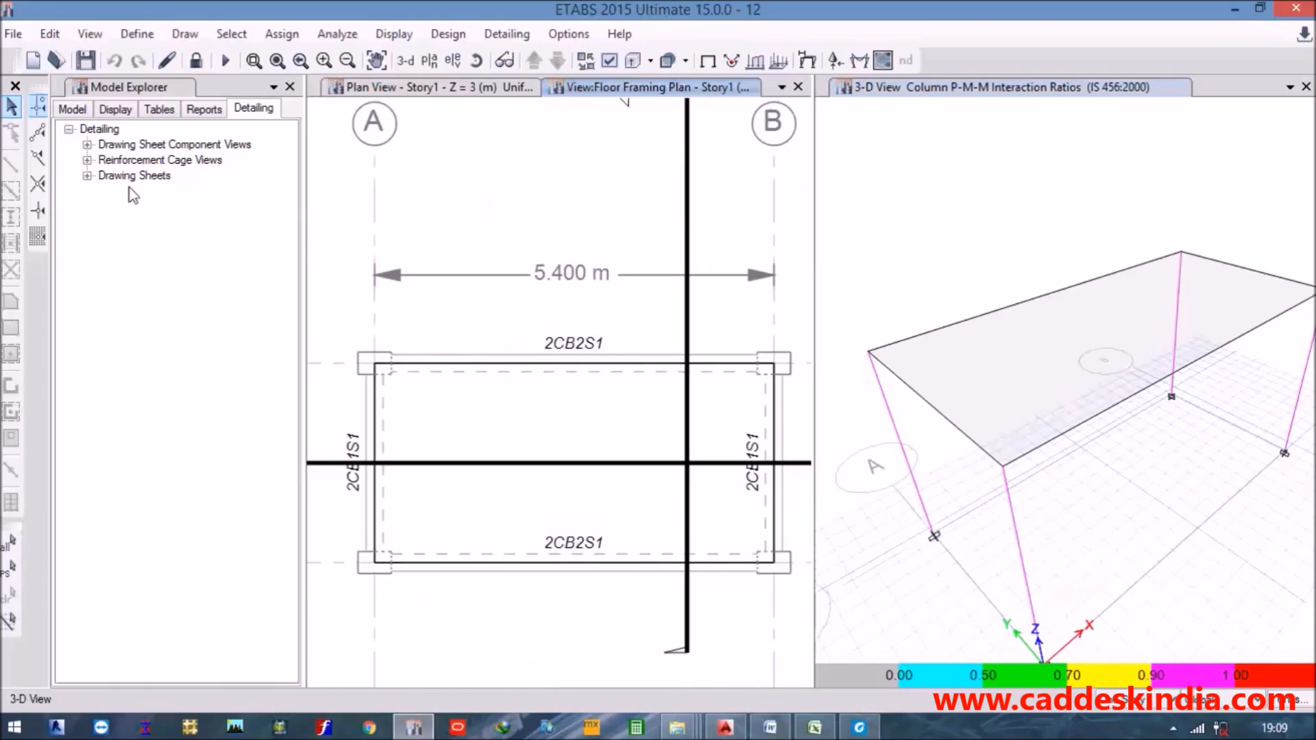
Open the Cover Note drawing from the Cover Sheet group of the detailing drawing sheets.
left_click(87, 176)
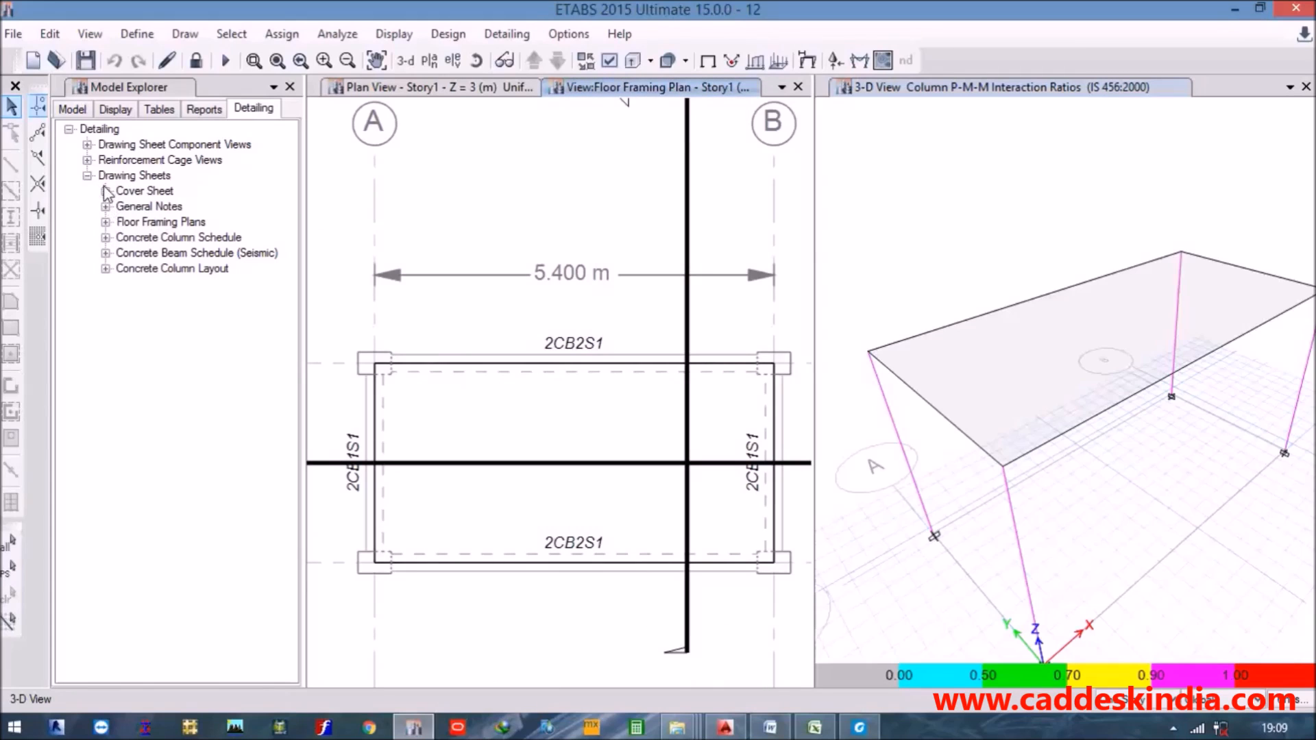
left_click(105, 191)
double_click(161, 207)
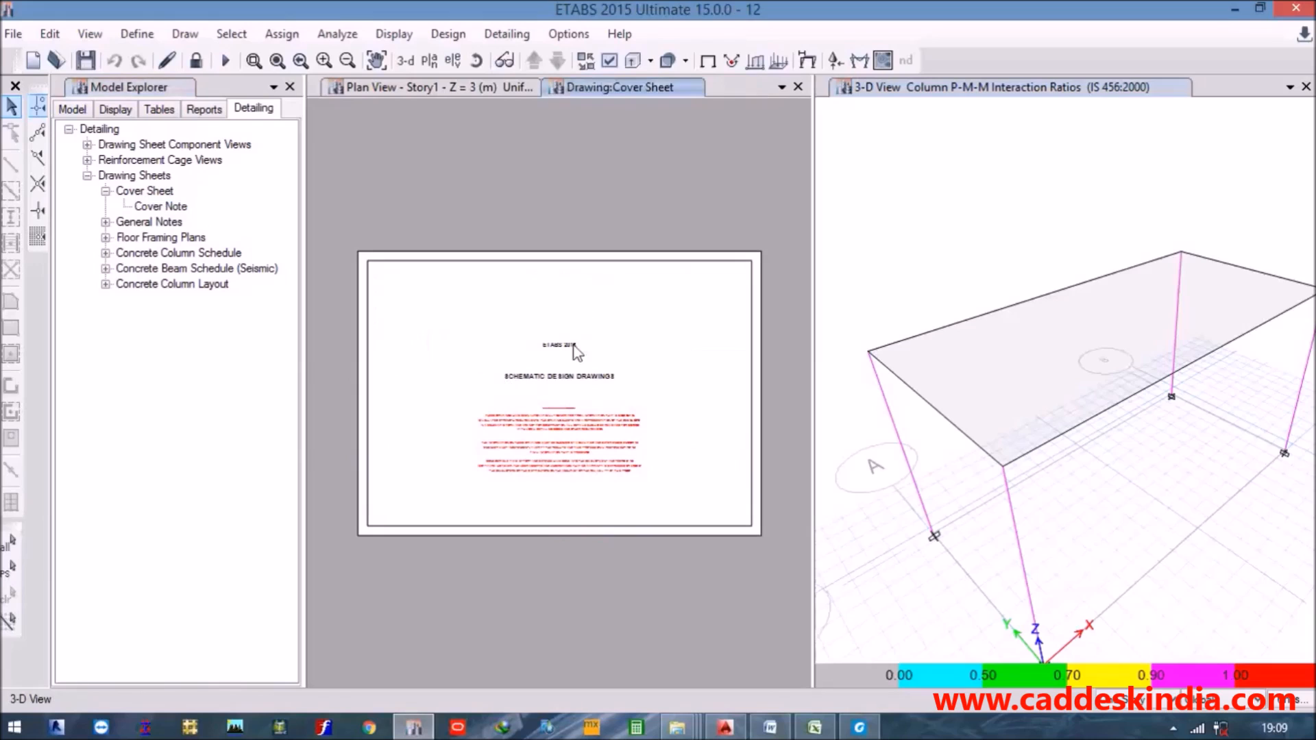
Open the General Notes drawing sheet and examine the typical concrete beam elevation with its stirrup zones and notes.
left_click(105, 222)
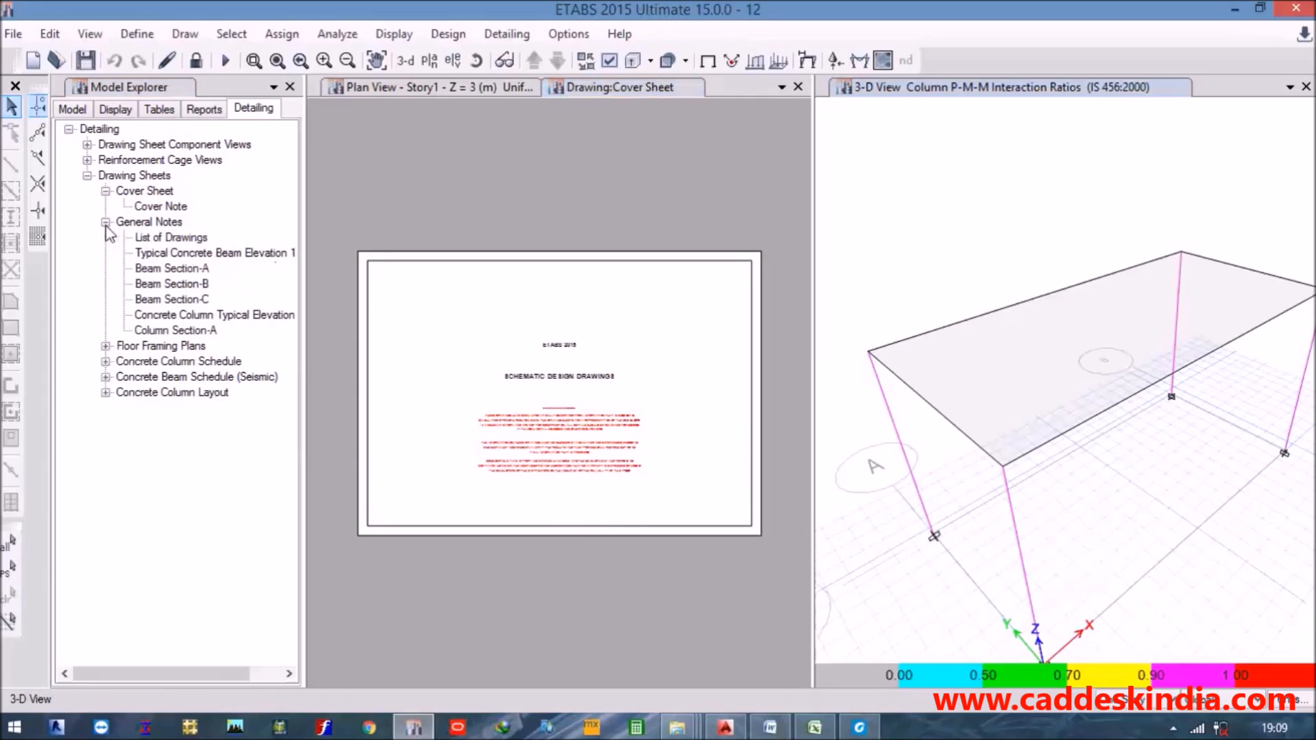
double_click(168, 240)
middle_click_drag(563, 416, 608, 382)
scroll(551, 406, "down", 3)
scroll(549, 403, "up", 2)
scroll(551, 407, "up", 5)
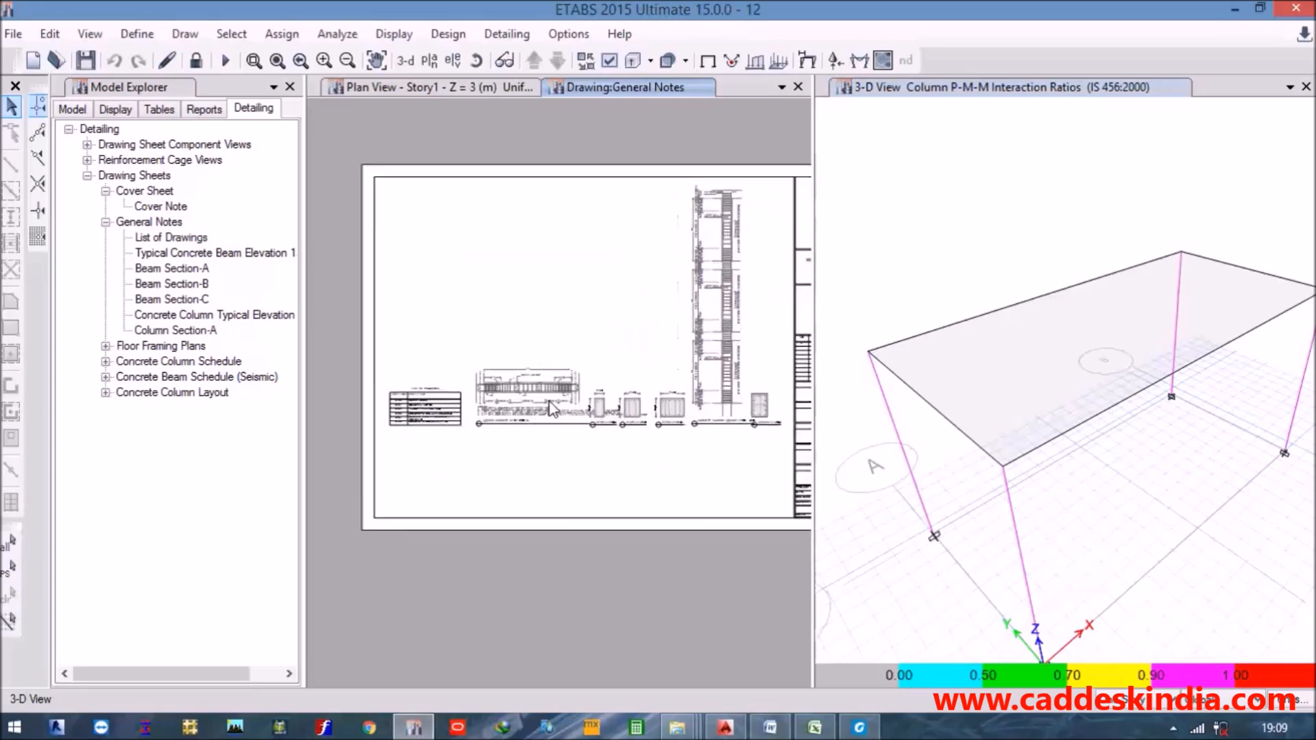
scroll(480, 377, "up", 3)
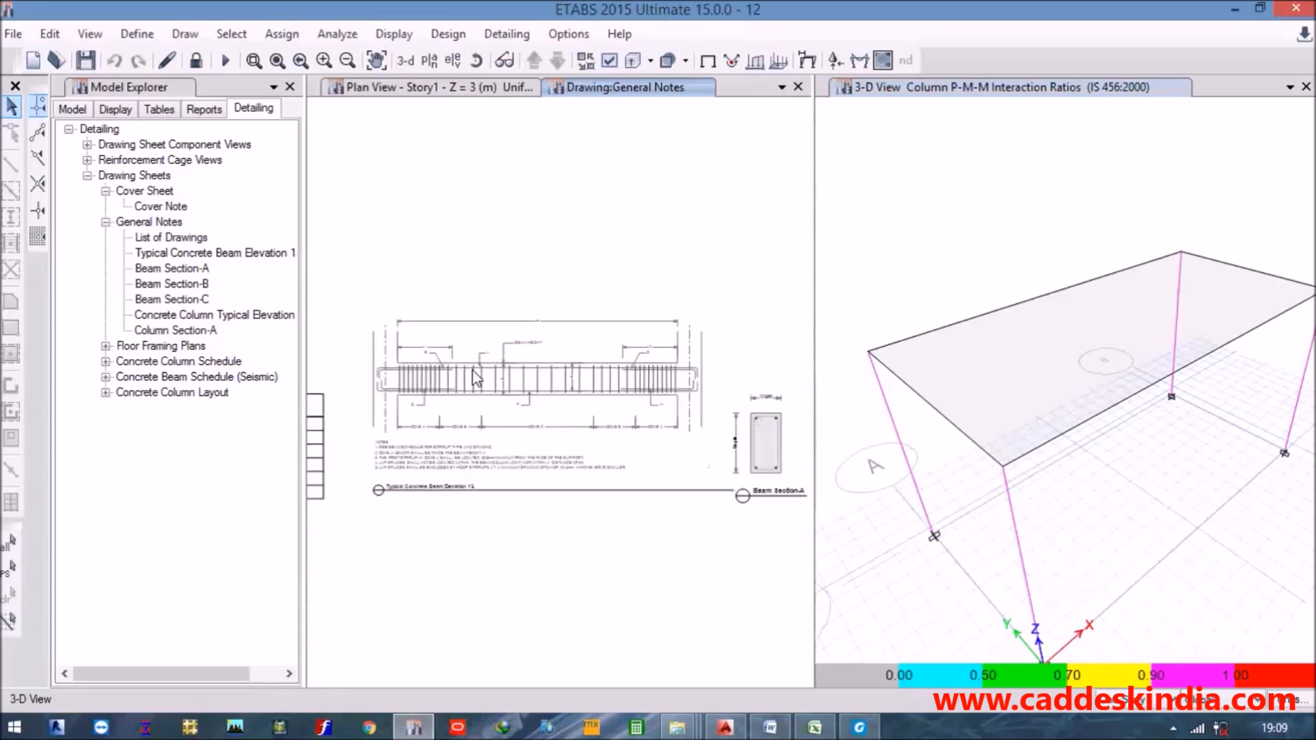
scroll(545, 375, "up", 2)
scroll(548, 374, "up", 4)
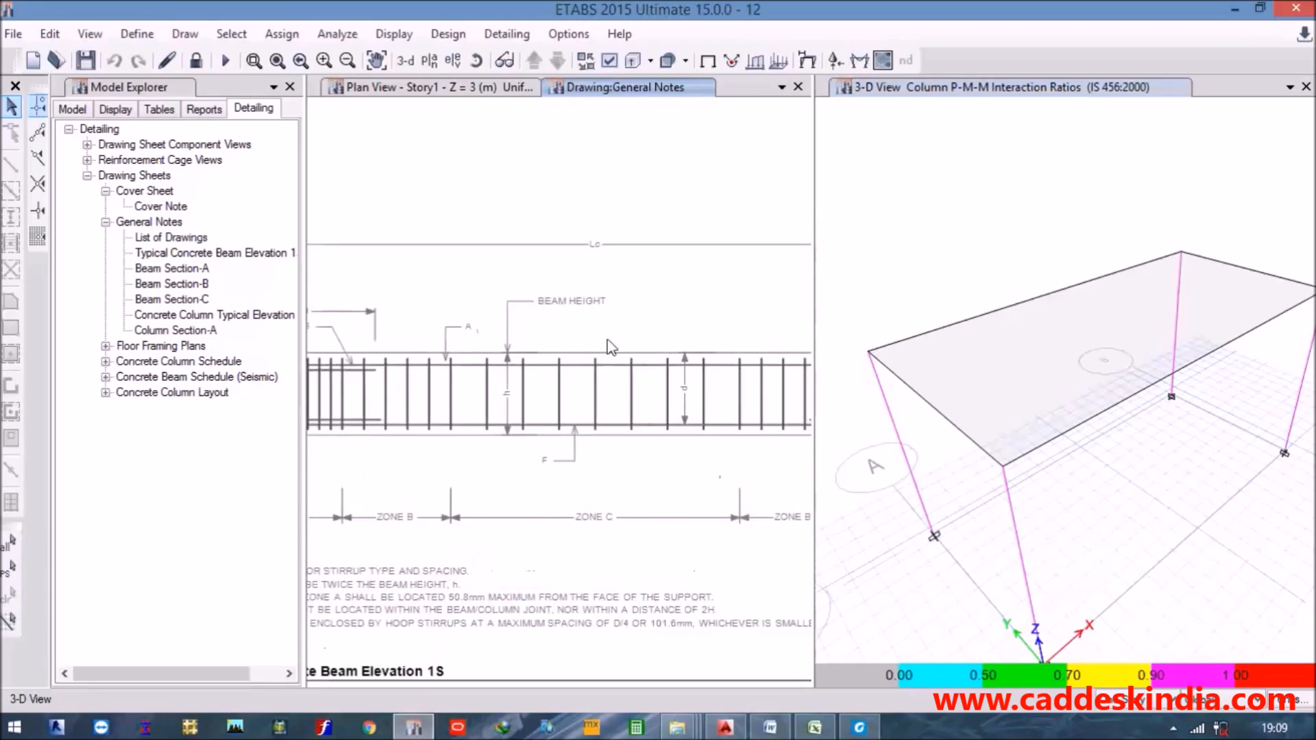
Open the Concrete Column Schedule drawing and examine the column size, section, reinforcing and tie zones listed for CC1.
left_click(105, 361)
double_click(196, 378)
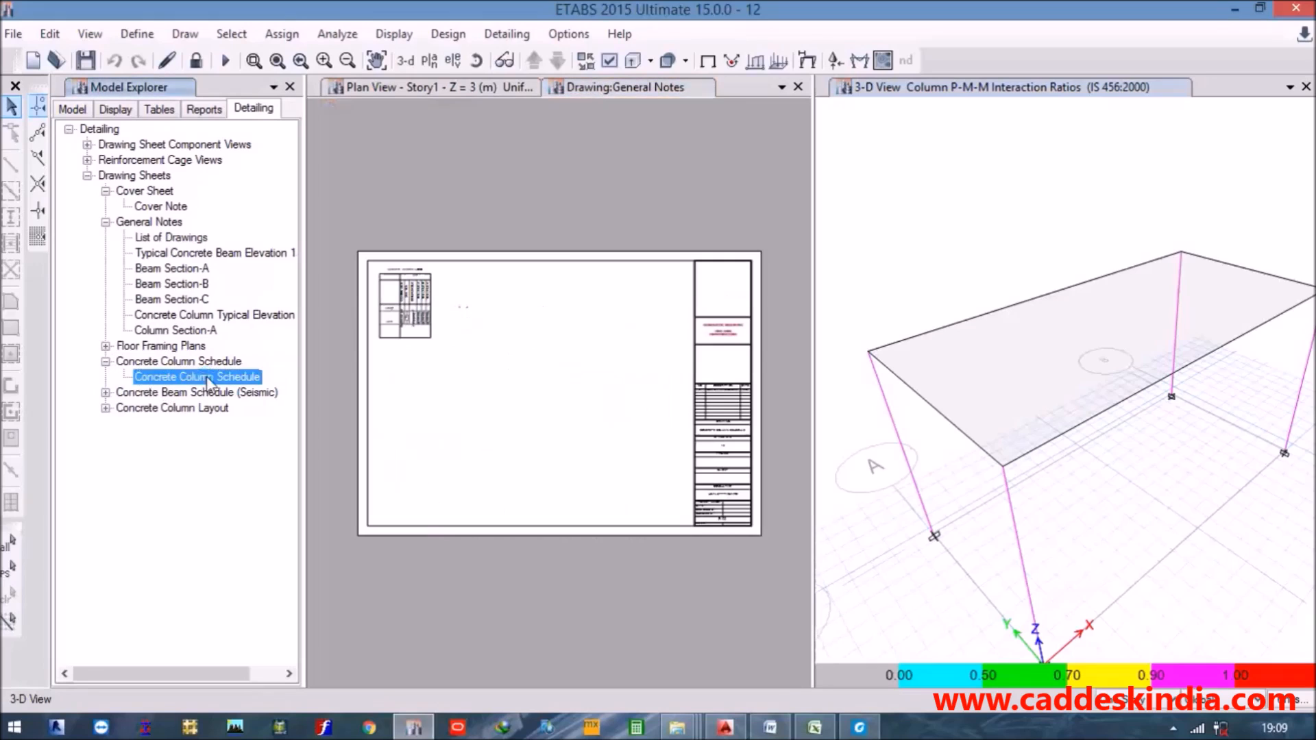
scroll(423, 334, "up", 2)
scroll(425, 335, "down", 1)
scroll(439, 332, "up", 3)
scroll(458, 328, "up", 4)
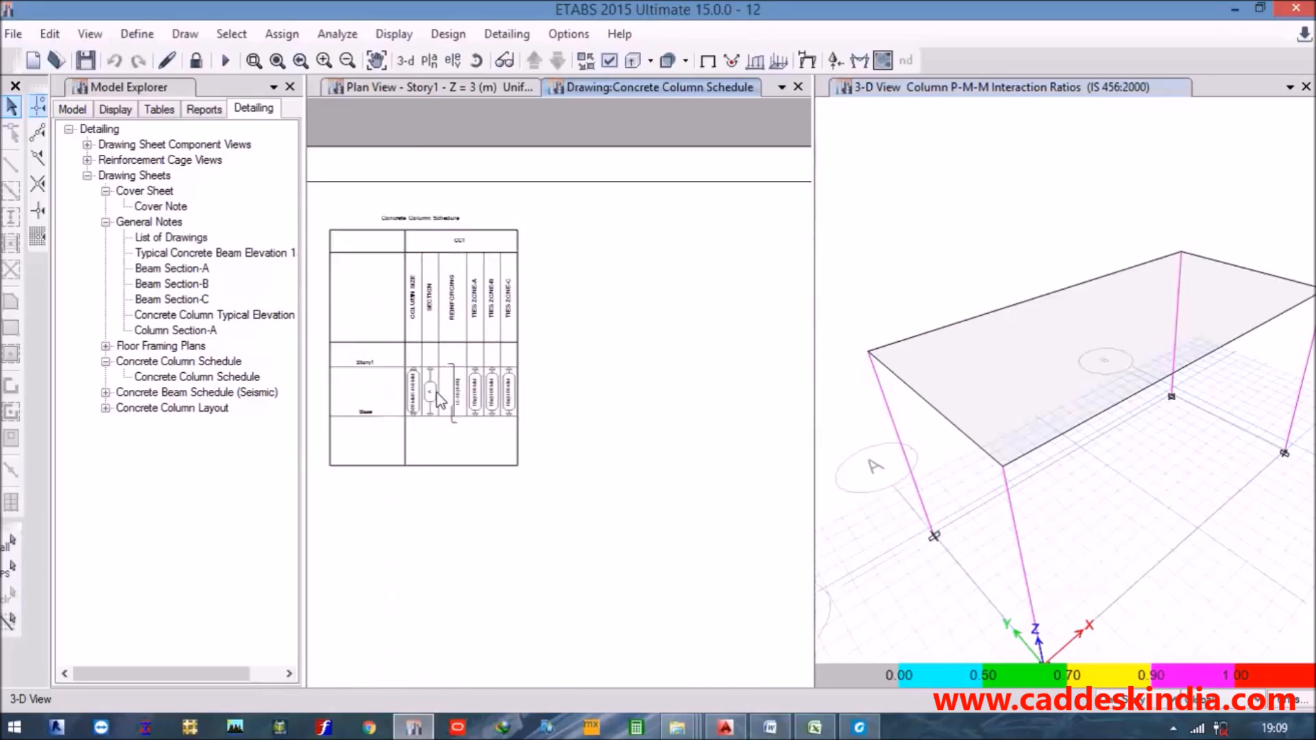
middle_click_drag(442, 349, 488, 398)
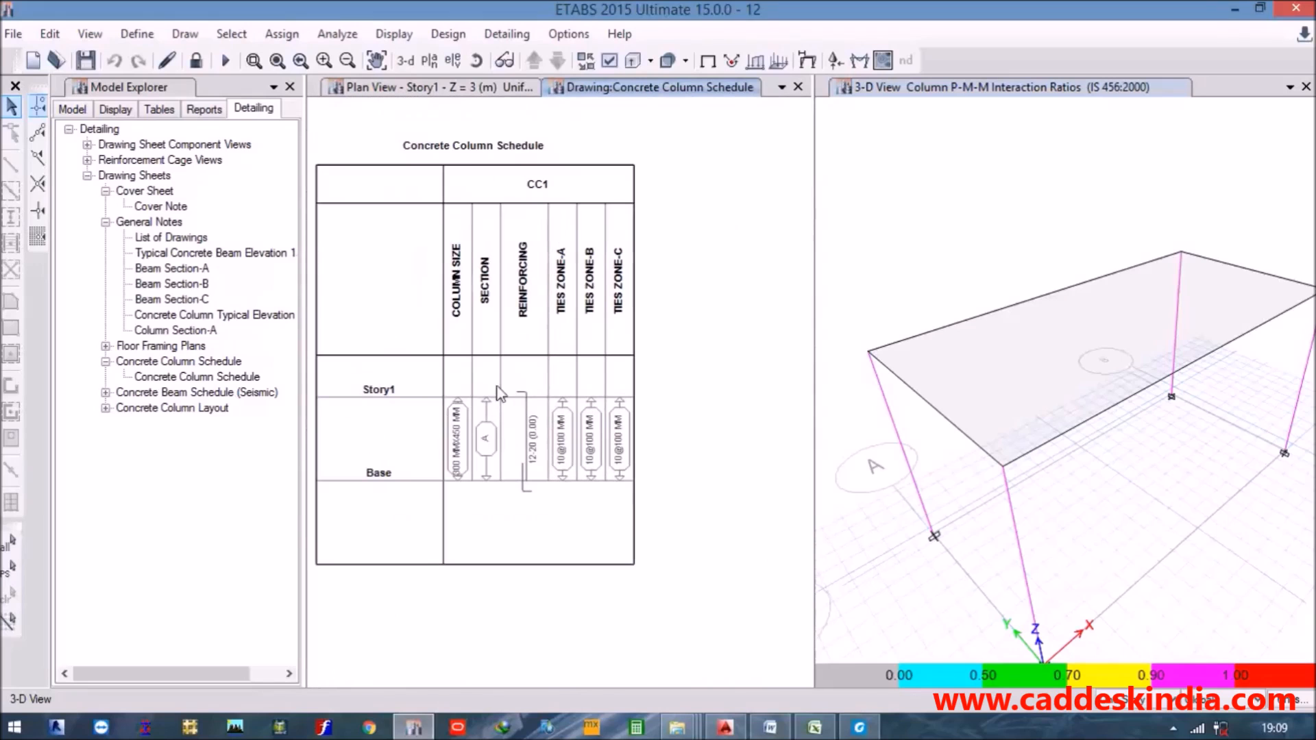
scroll(468, 453, "up", 3)
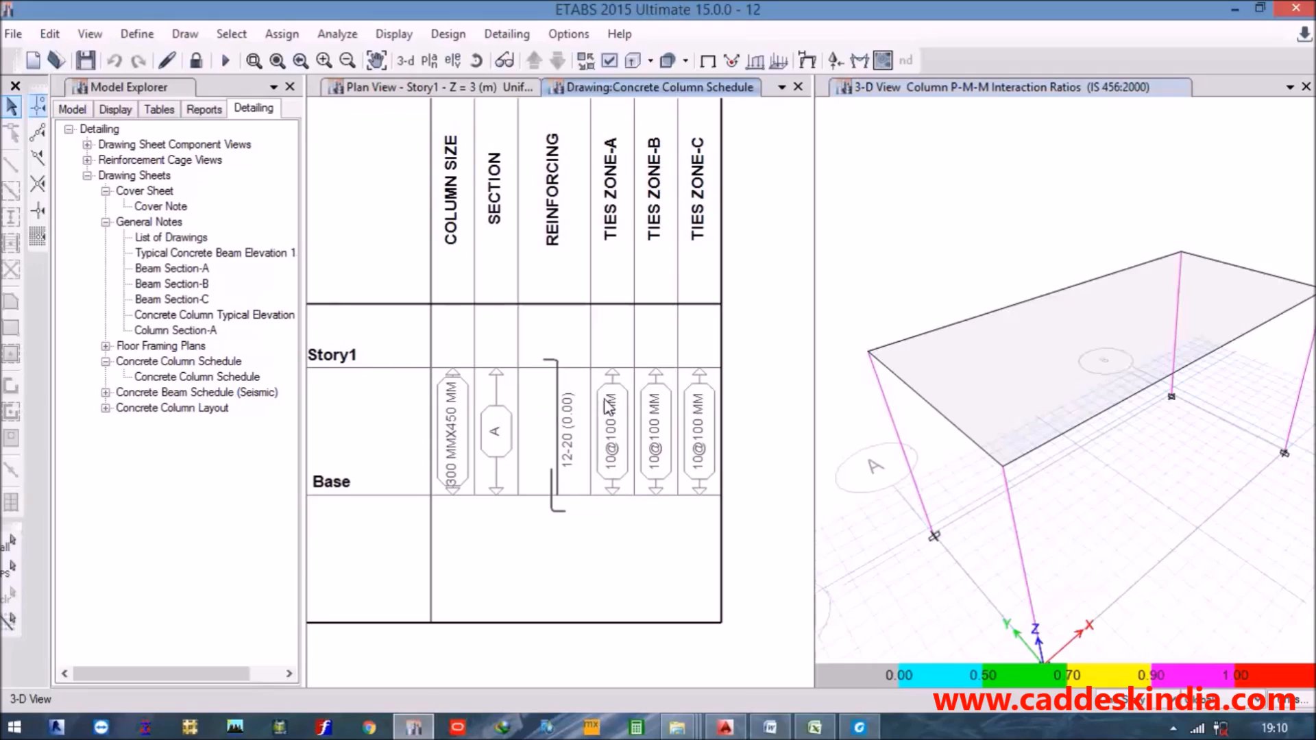
Examine the title block of the column schedule sheet, including its drawing, structure, project, client, consultant and revision fields.
middle_click_drag(645, 478, 368, 406)
scroll(410, 346, "up", 2)
scroll(404, 377, "down", 3)
scroll(405, 379, "down", 4)
scroll(600, 449, "down", 2)
middle_click_drag(291, 324, 403, 404)
scroll(575, 379, "down", 3)
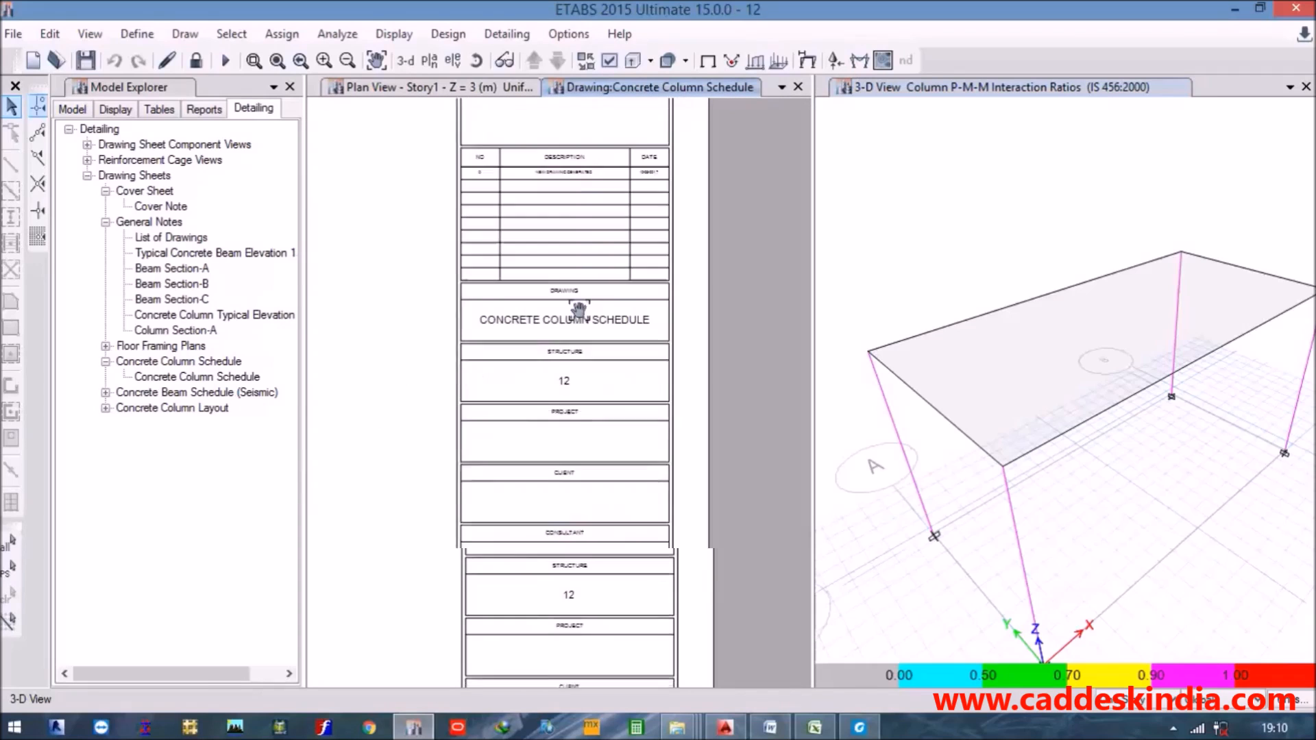
scroll(576, 354, "down", 4)
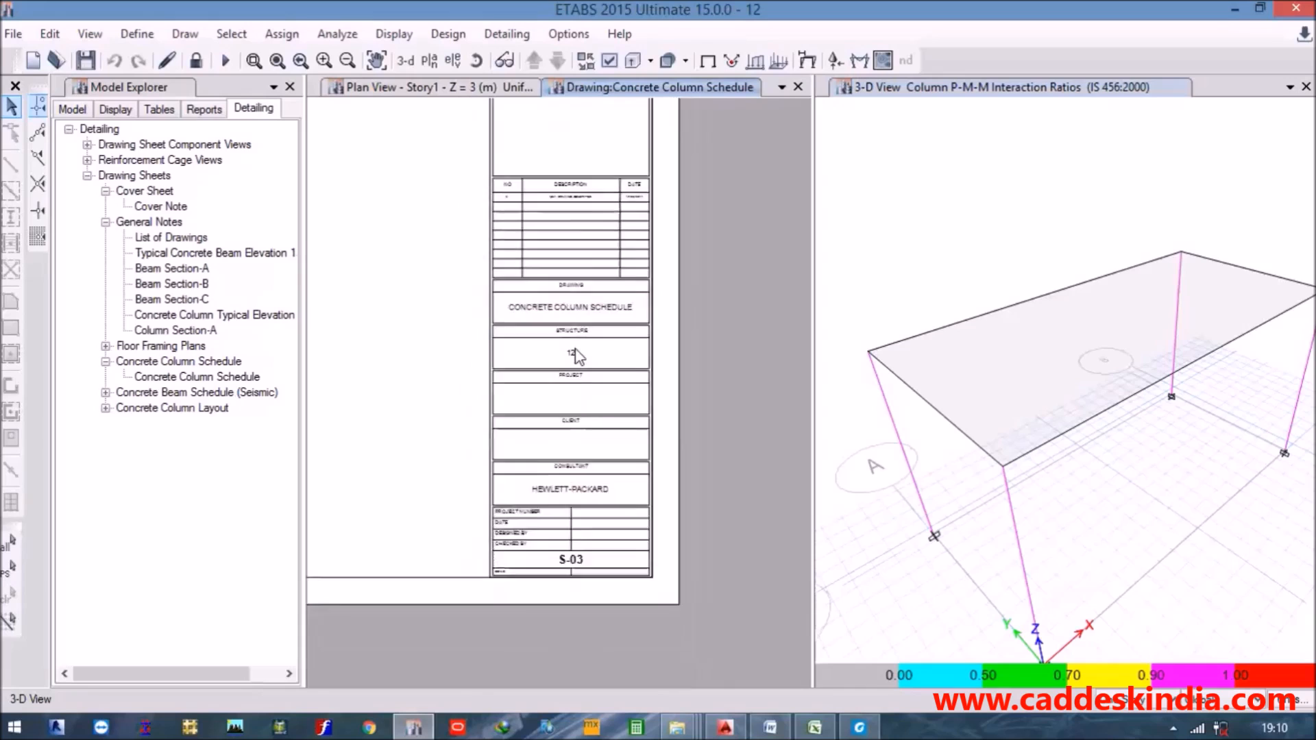
scroll(553, 422, "up", 5)
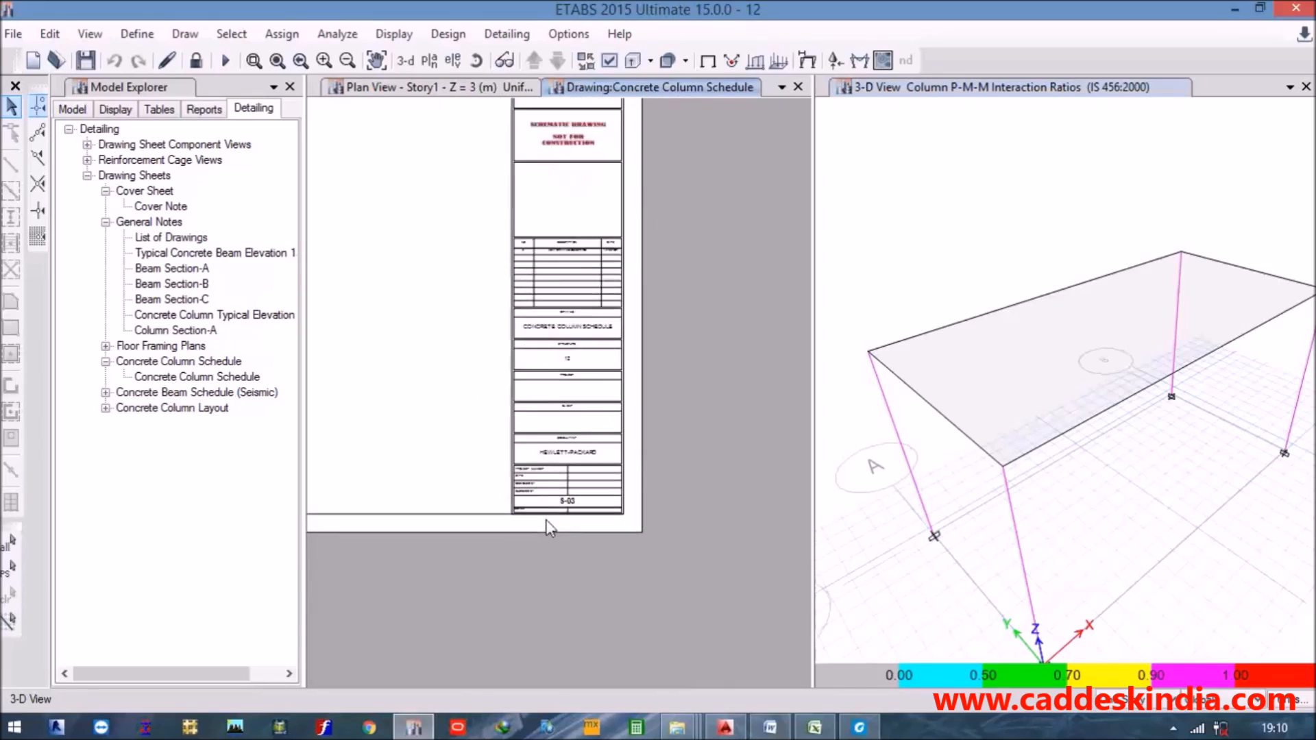
scroll(590, 423, "up", 3)
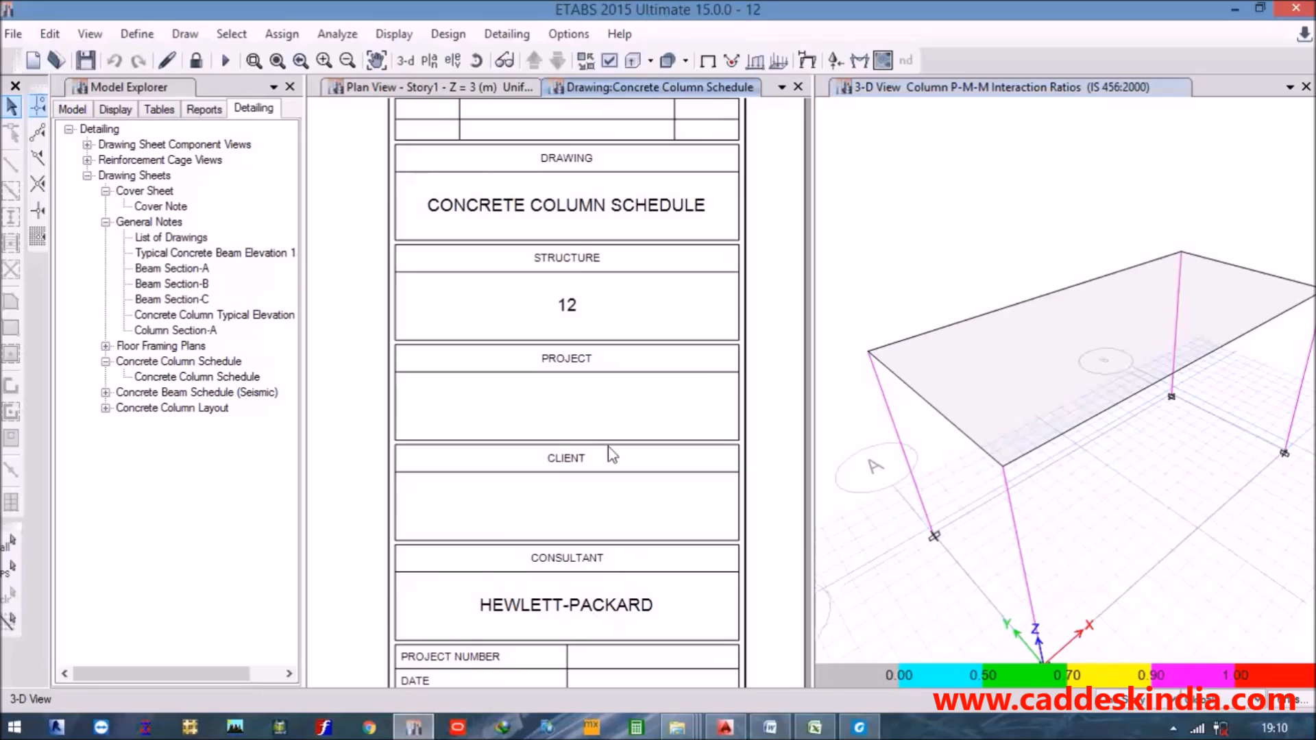
mouse_move(574, 409)
middle_mouse_down()
mouse_move(587, 503)
mouse_move(573, 500)
mouse_move(548, 637)
middle_mouse_up()
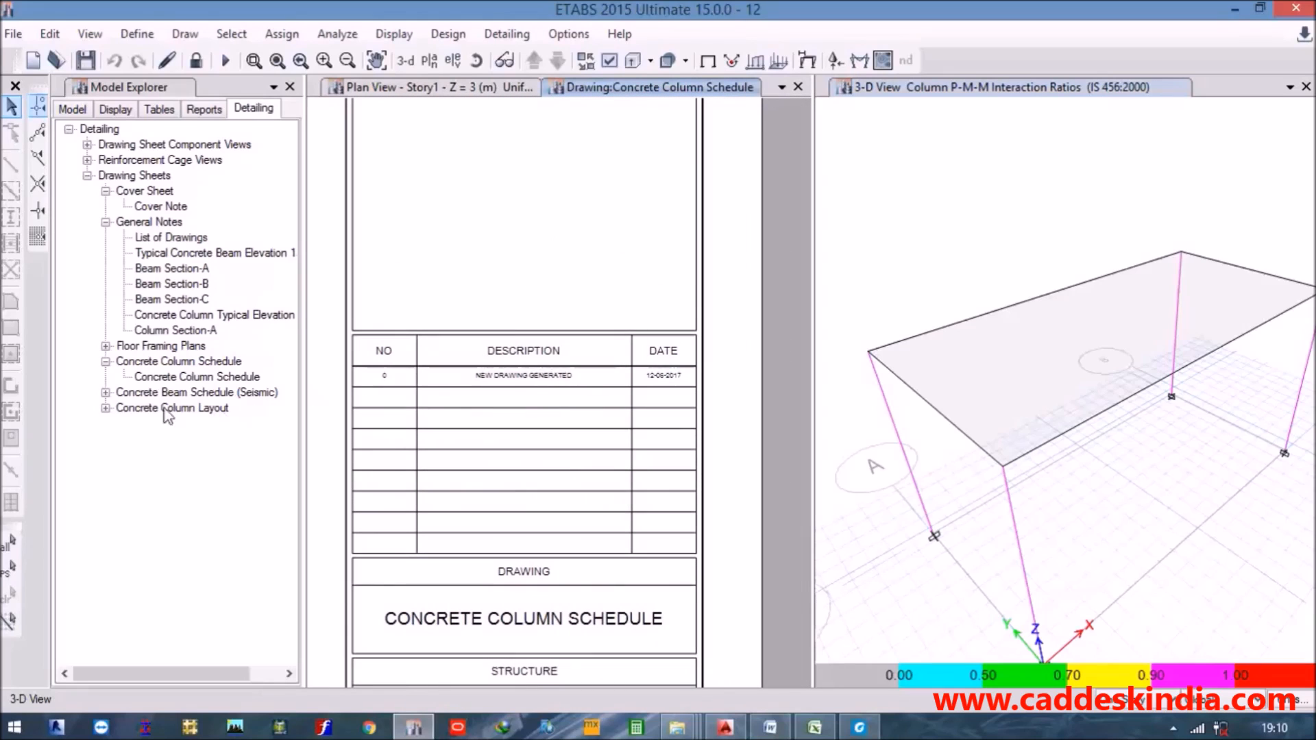
View the Concrete Beam Rebar Table drawing and the Concrete Column Layout drawing for the base level.
left_click(105, 392)
double_click(164, 408)
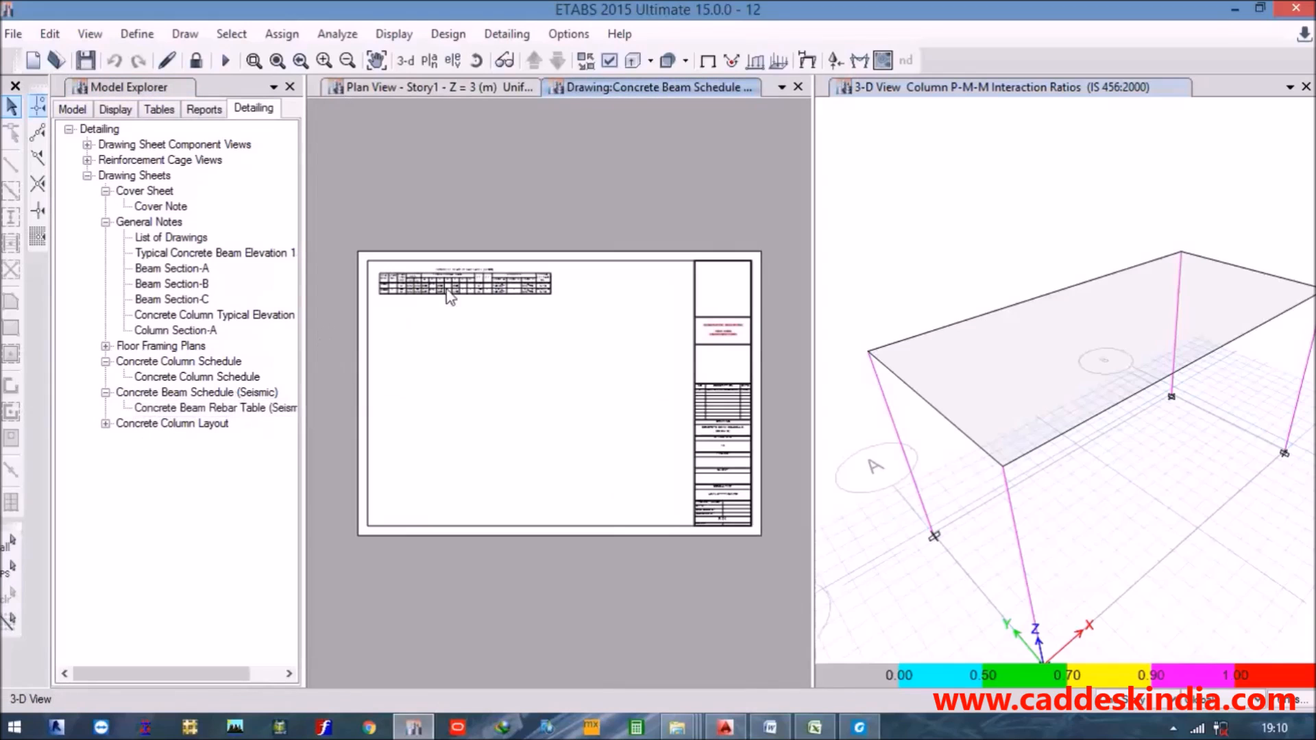
middle_click_drag(467, 305, 483, 354)
scroll(473, 334, "up", 4)
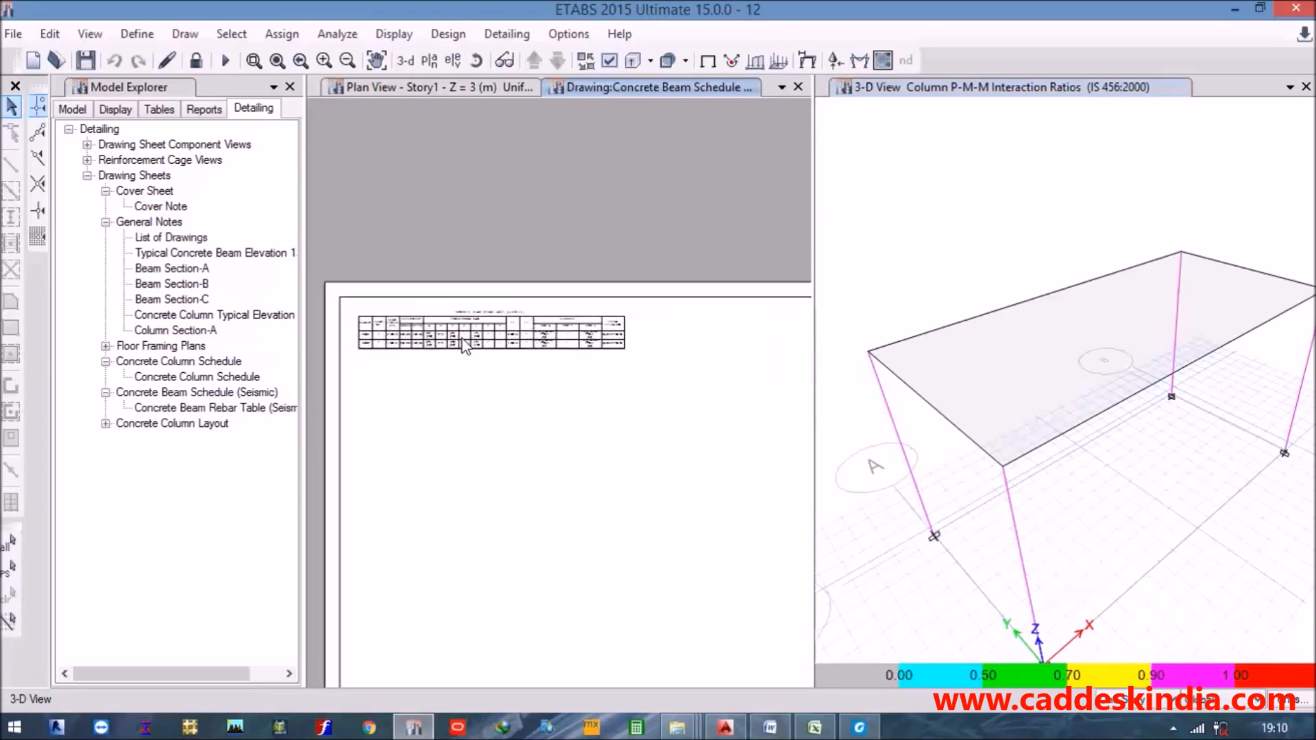
scroll(465, 347, "up", 2)
left_click(105, 424)
double_click(196, 439)
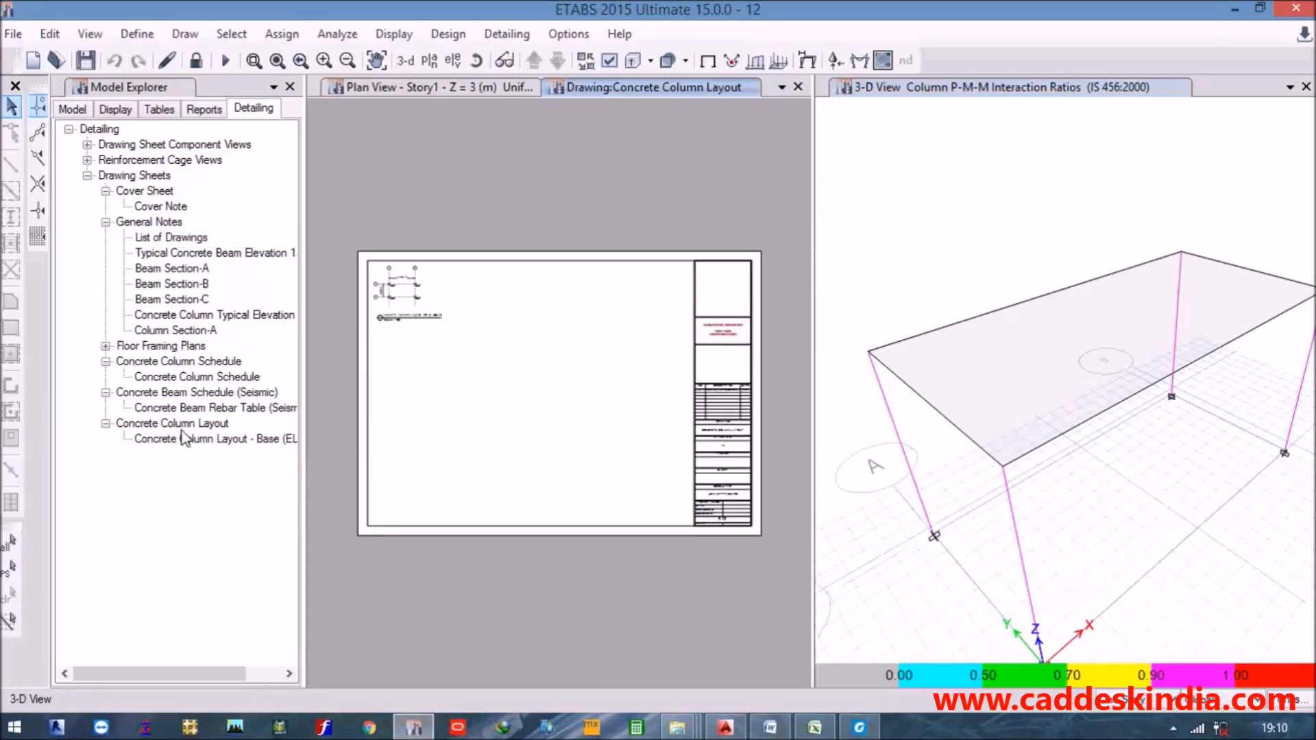
Inspect the 3D reinforcement cage of column CC1, fitting the whole cage in view, and close the rendered view.
left_click(87, 160)
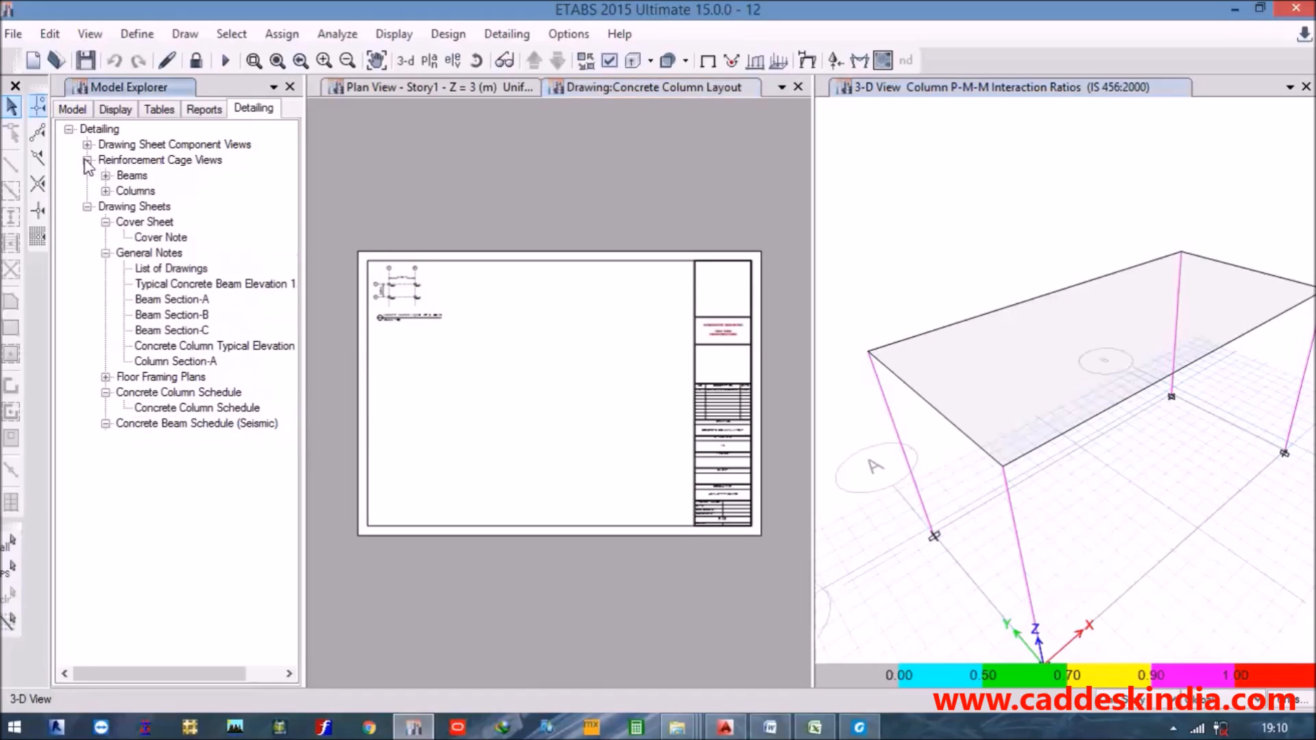
left_click(106, 191)
left_click(144, 206)
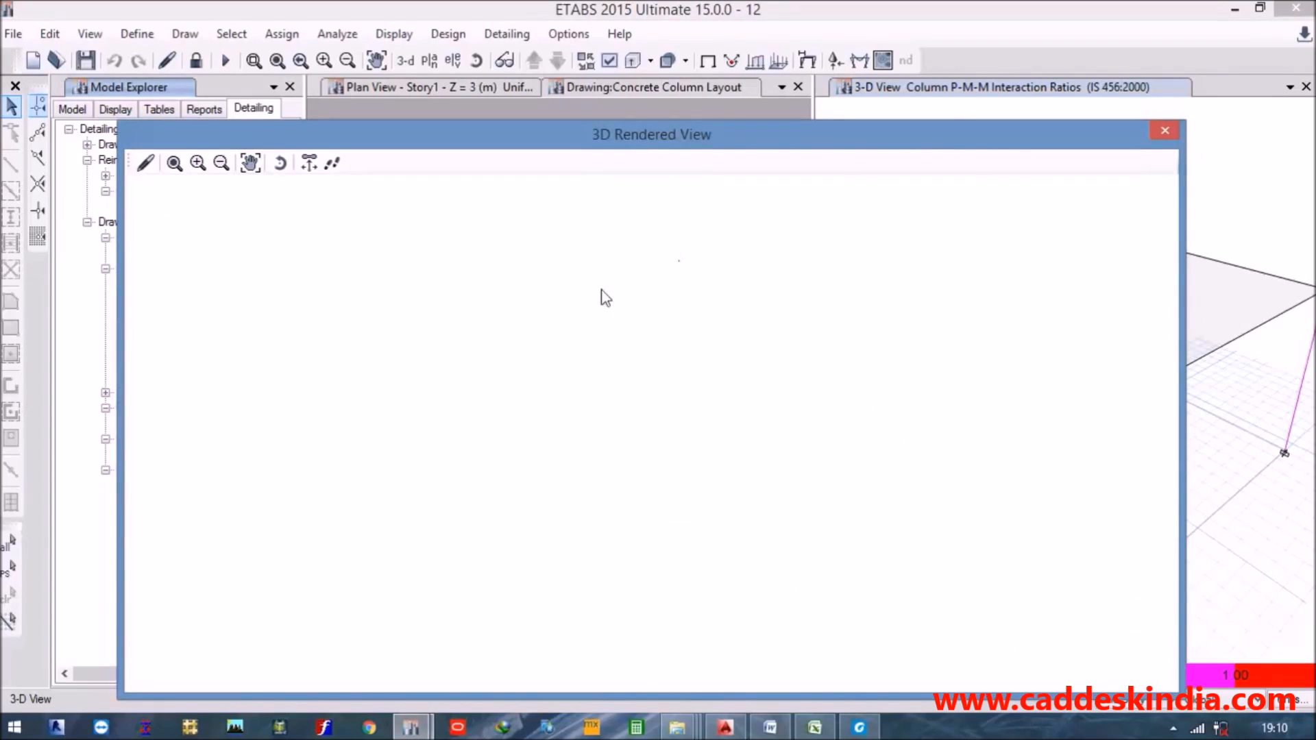
left_click(174, 163)
scroll(666, 368, "up", 3)
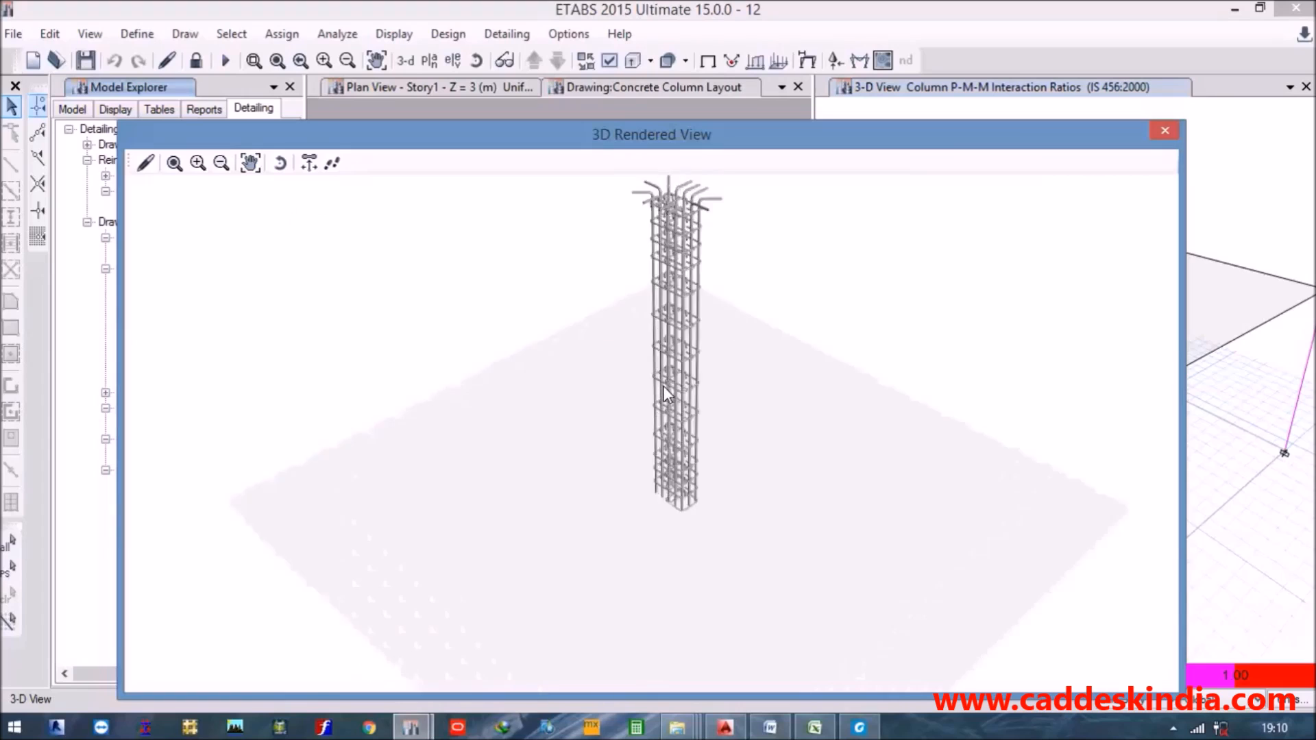
scroll(675, 513, "up", 4)
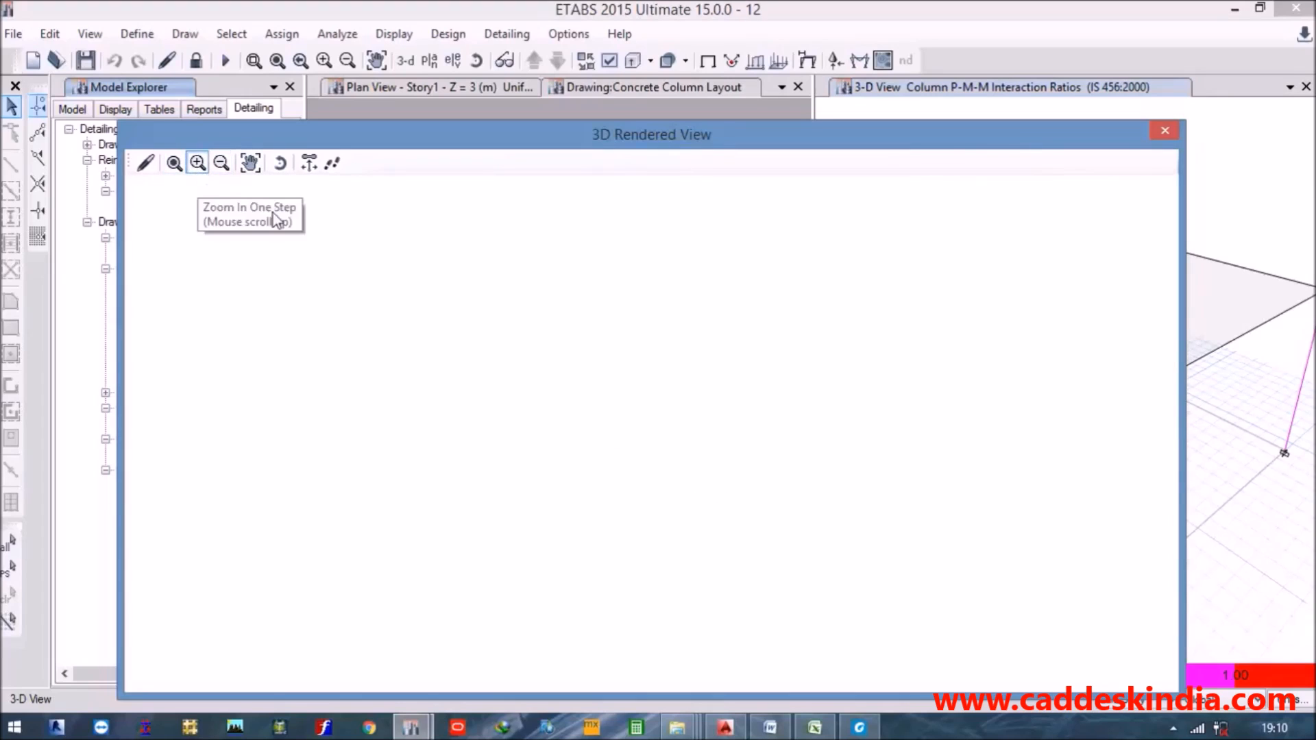
left_click(174, 164)
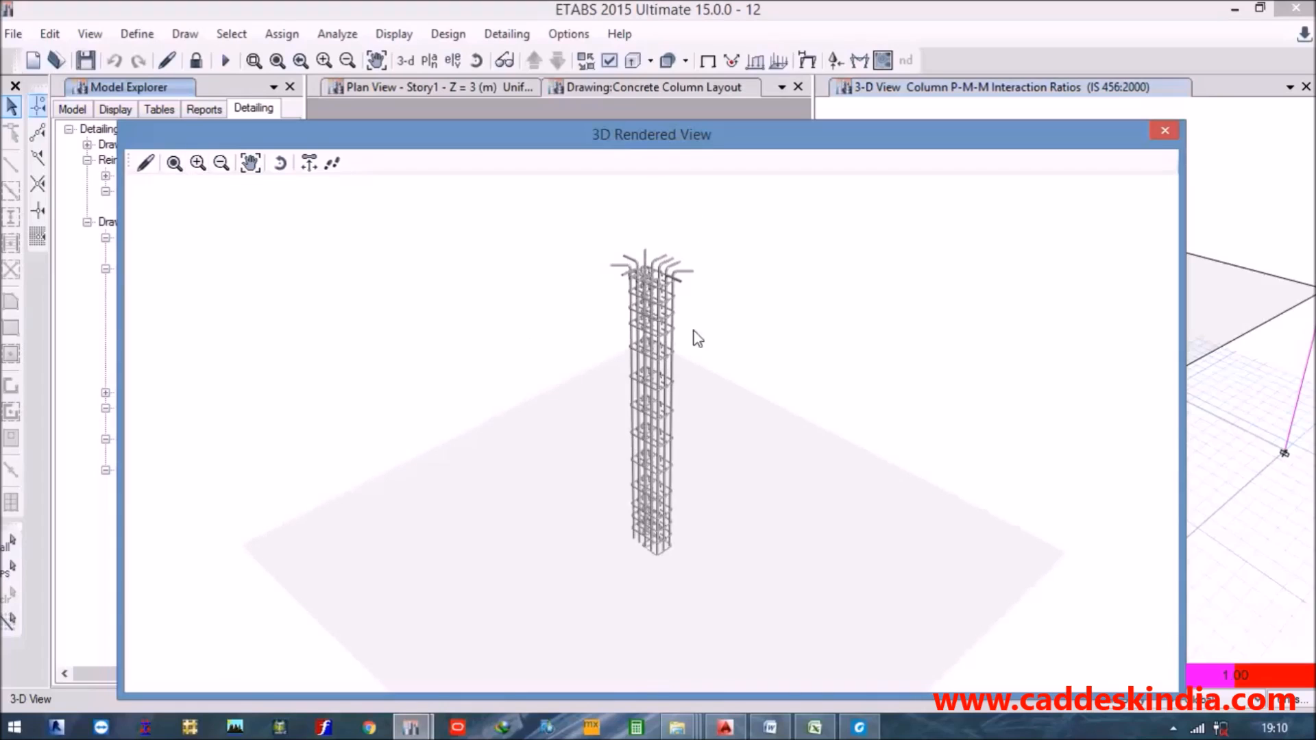
scroll(672, 284, "up", 3)
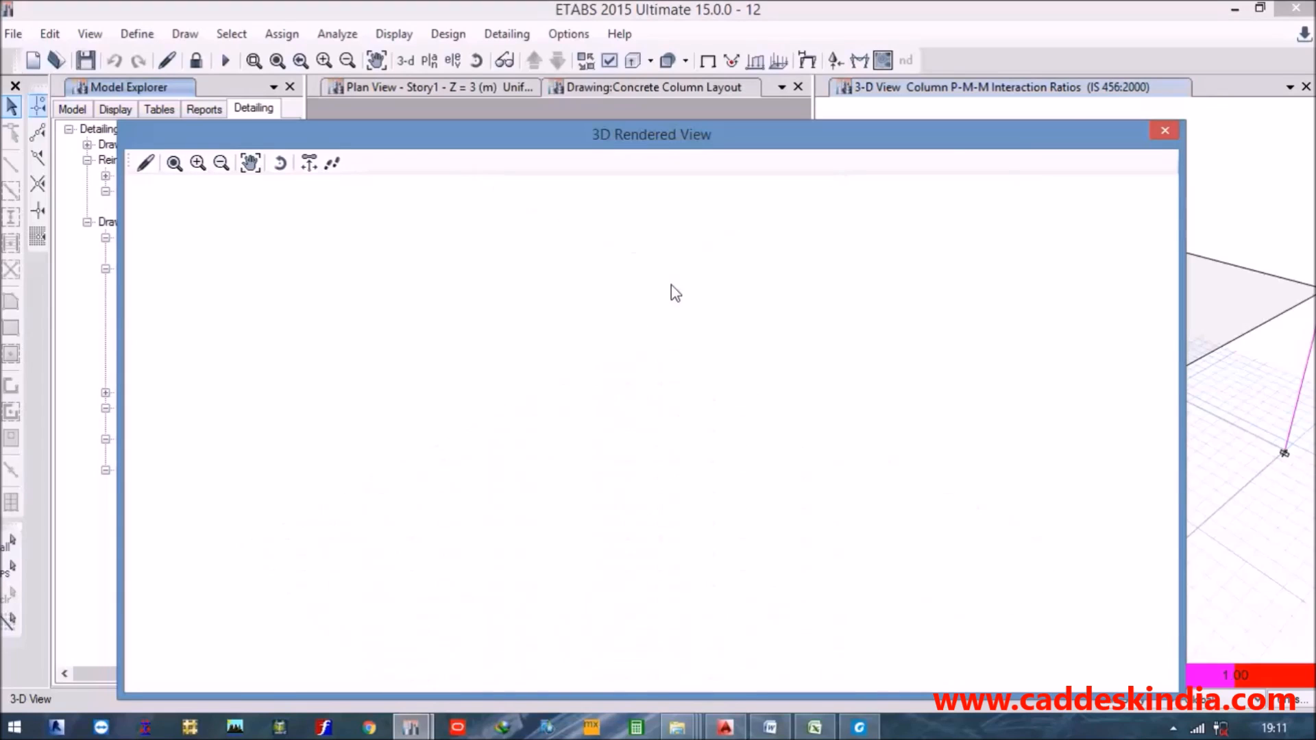
left_click(174, 163)
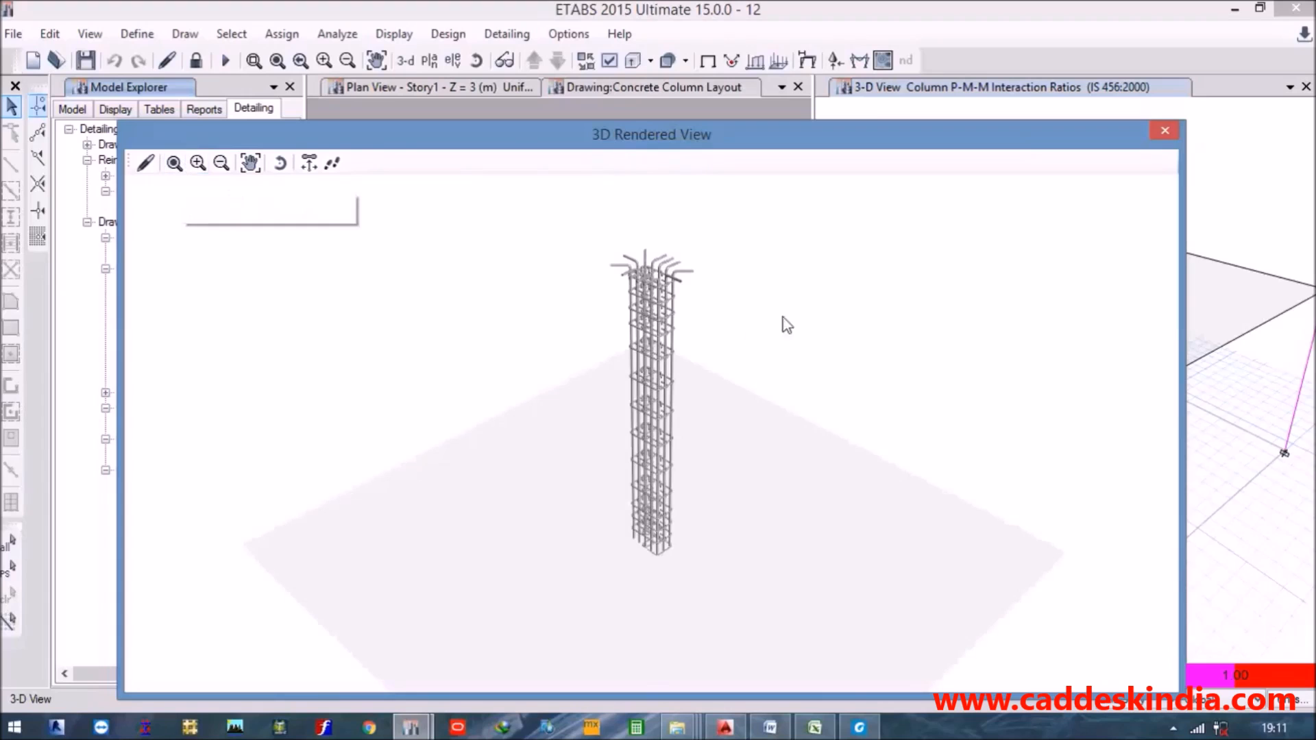
left_click(1165, 131)
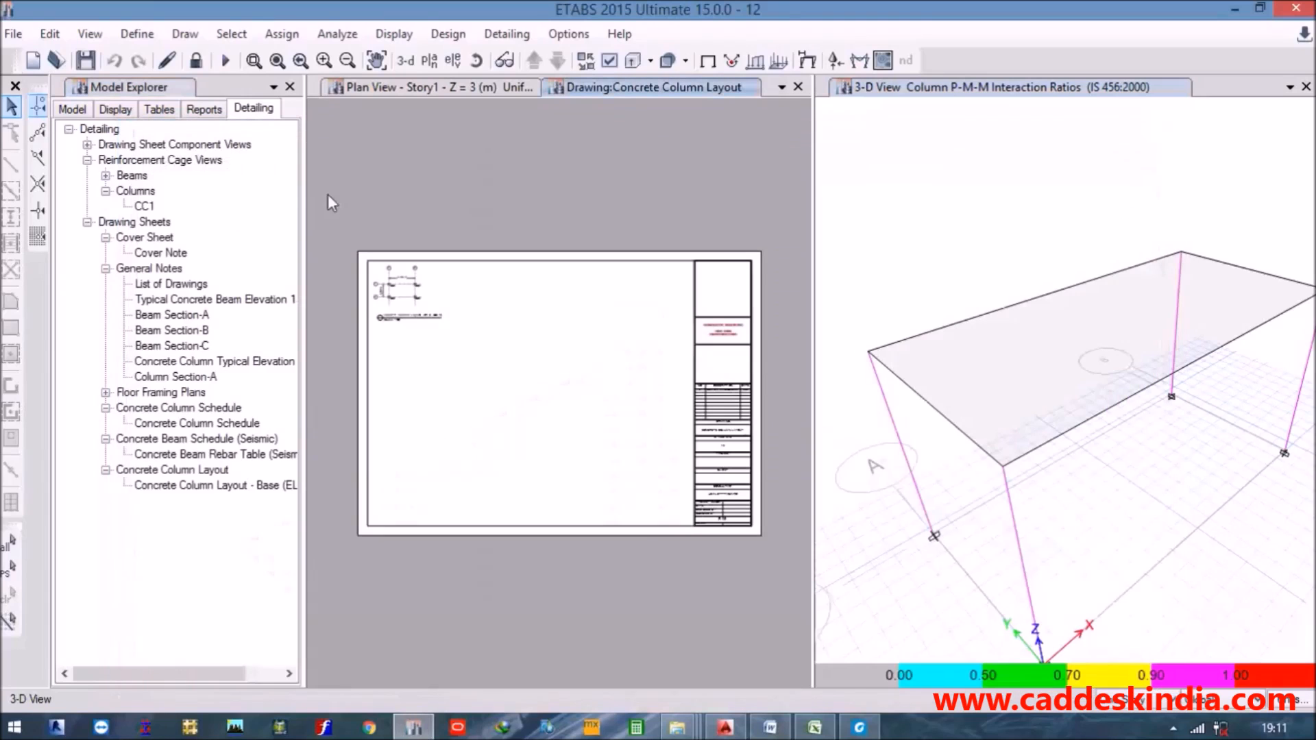
Open the 3D reinforcement cage of beam 2CB1 and inspect it, restoring the full view of the cage.
left_click(106, 176)
double_click(147, 191)
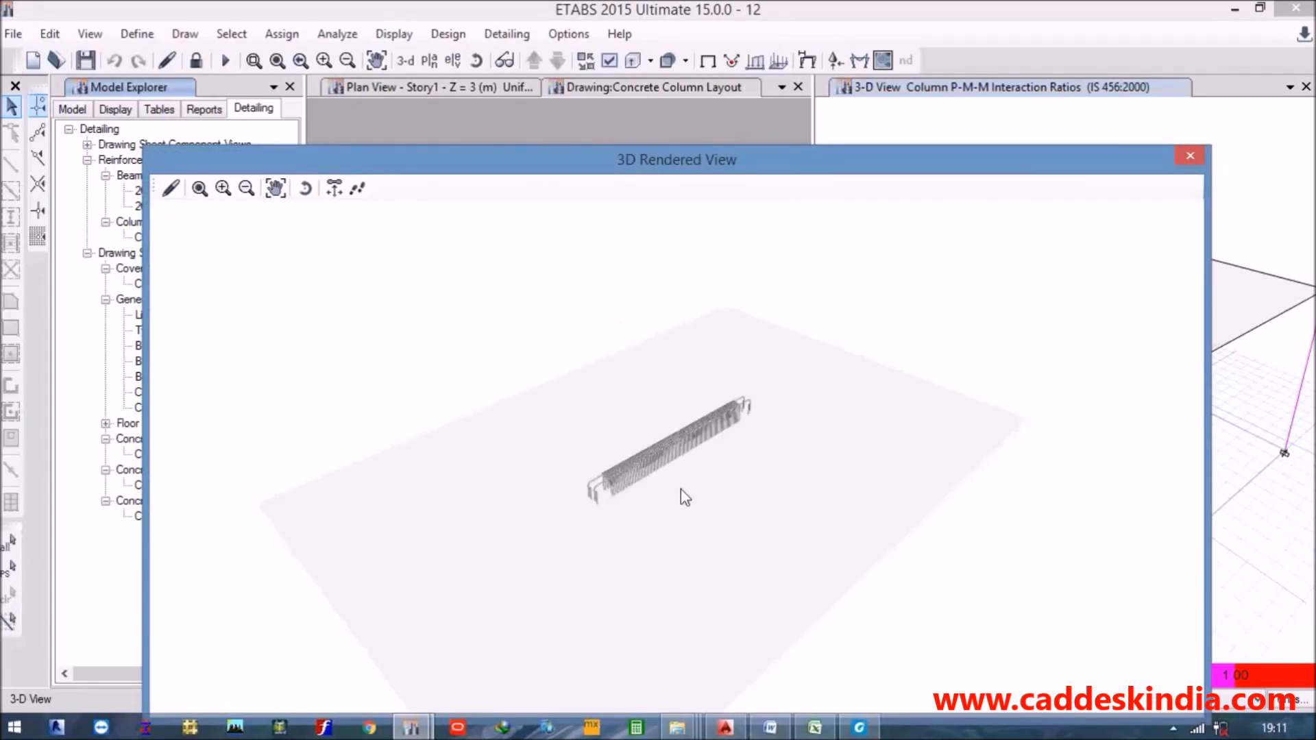
scroll(481, 474, "up", 5)
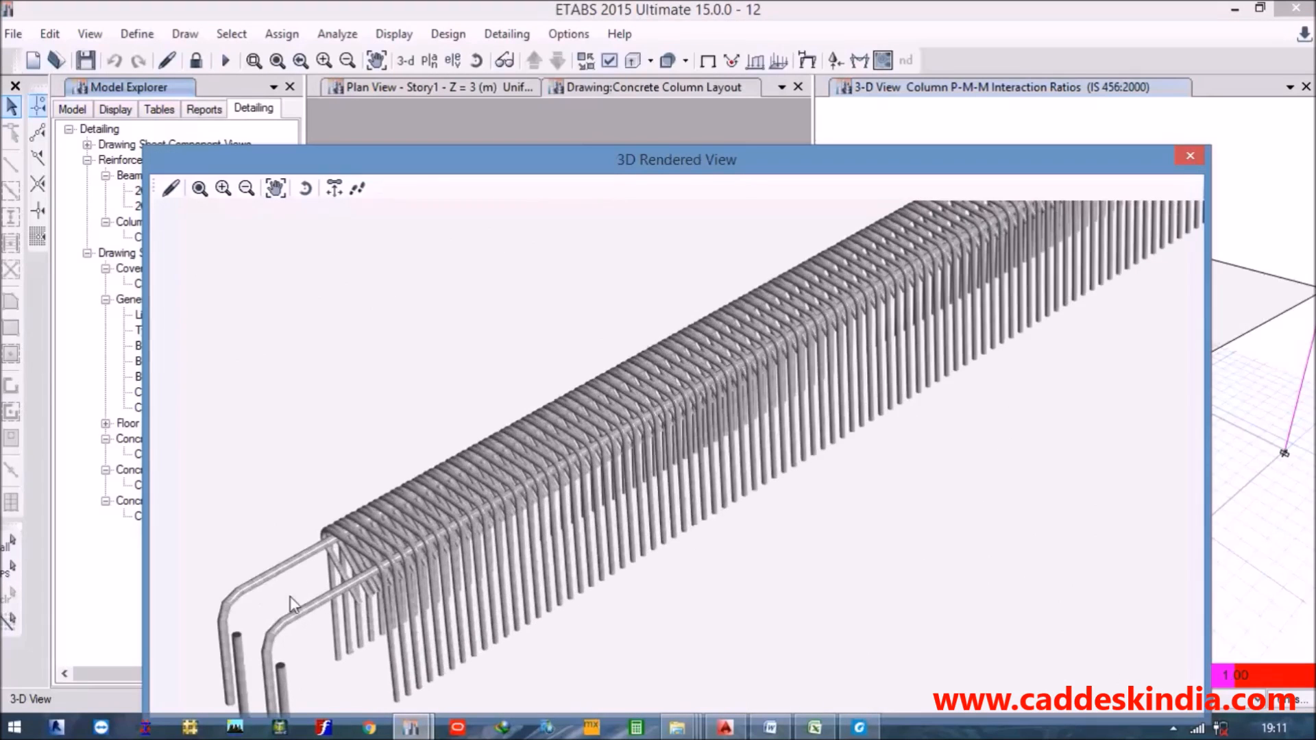
scroll(393, 591, "up", 3)
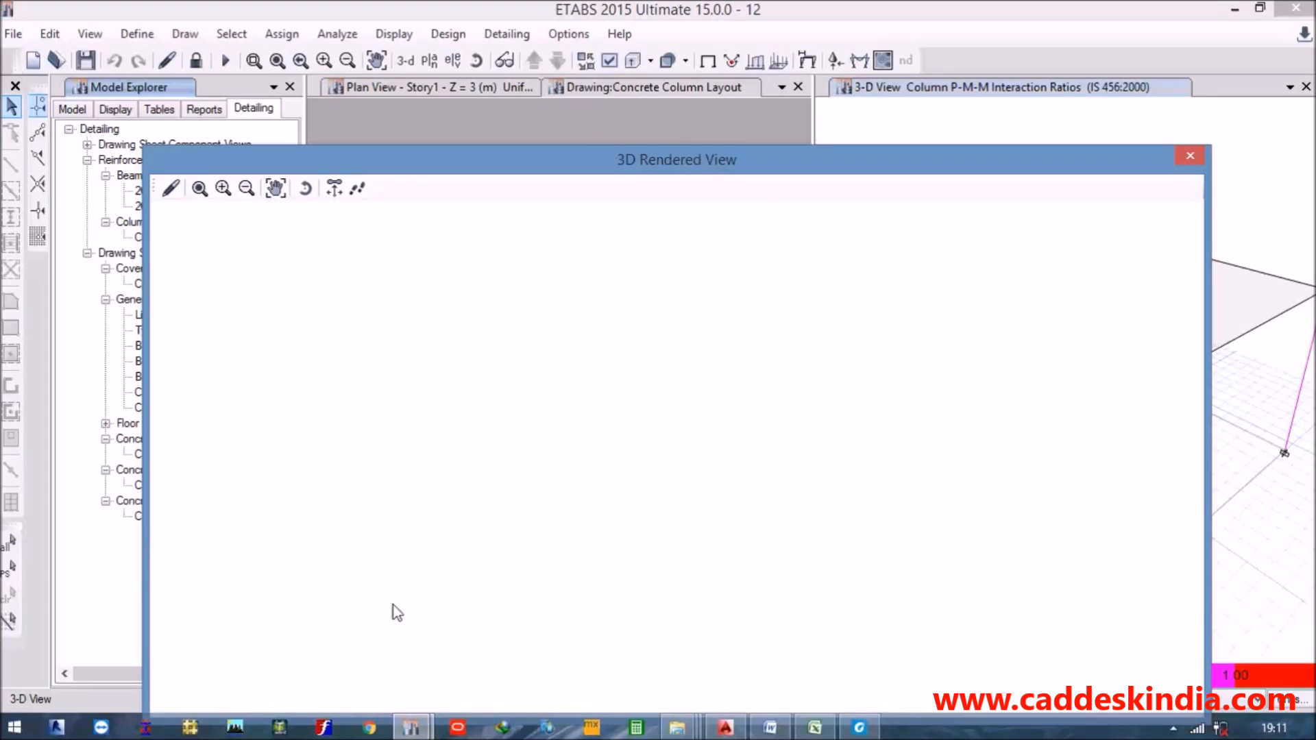
left_click(203, 192)
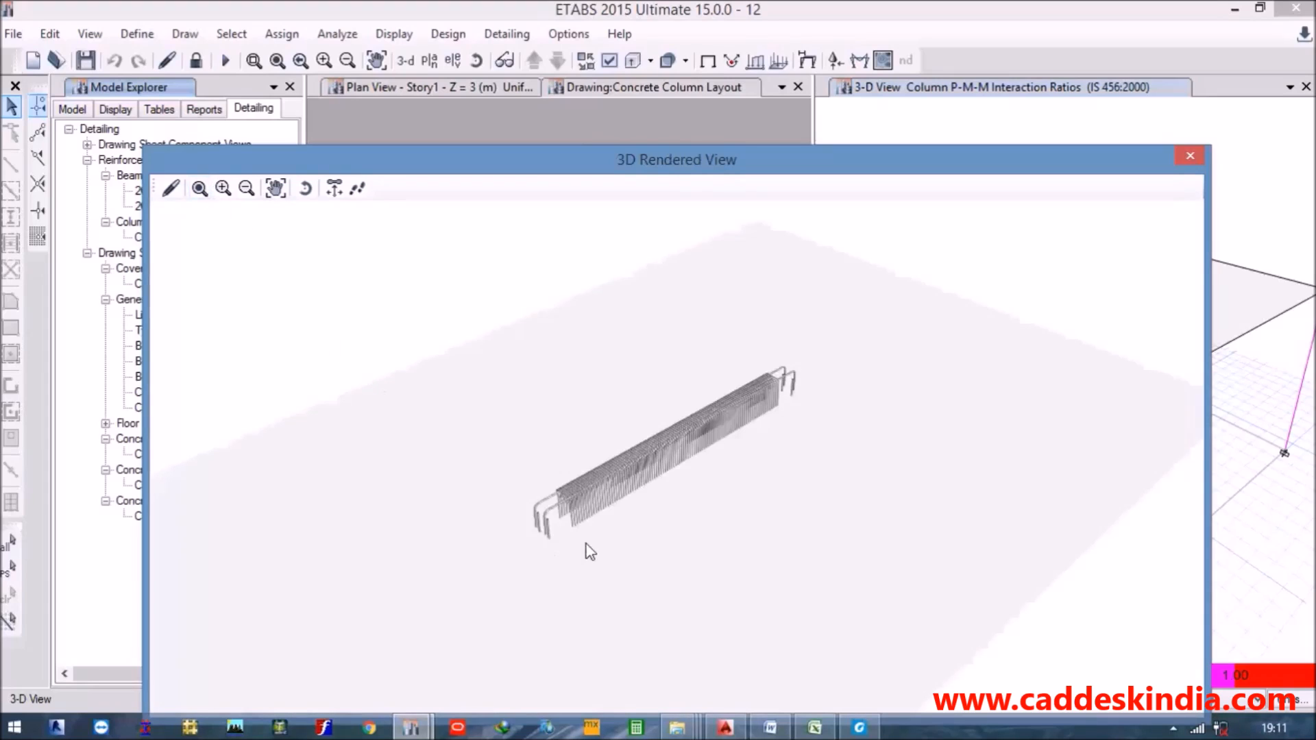
scroll(598, 498, "up", 3)
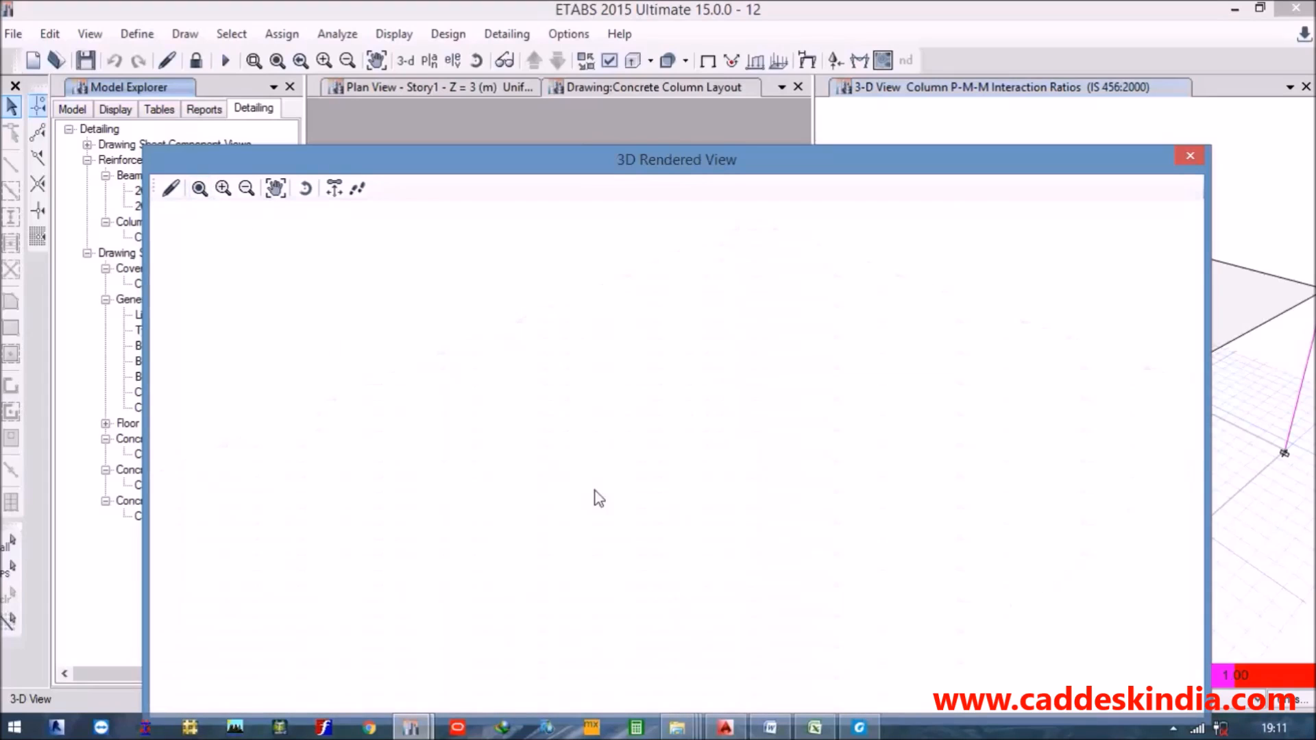
left_click(199, 188)
Examine the bent longitudinal bars and stirrups at the near end of the 2CB1 beam cage, then close the rendered view.
left_click(279, 192)
left_click_drag(546, 449, 619, 432)
scroll(650, 481, "up", 2)
middle_click_drag(650, 480, 591, 463)
scroll(566, 468, "up", 5)
scroll(565, 471, "up", 3)
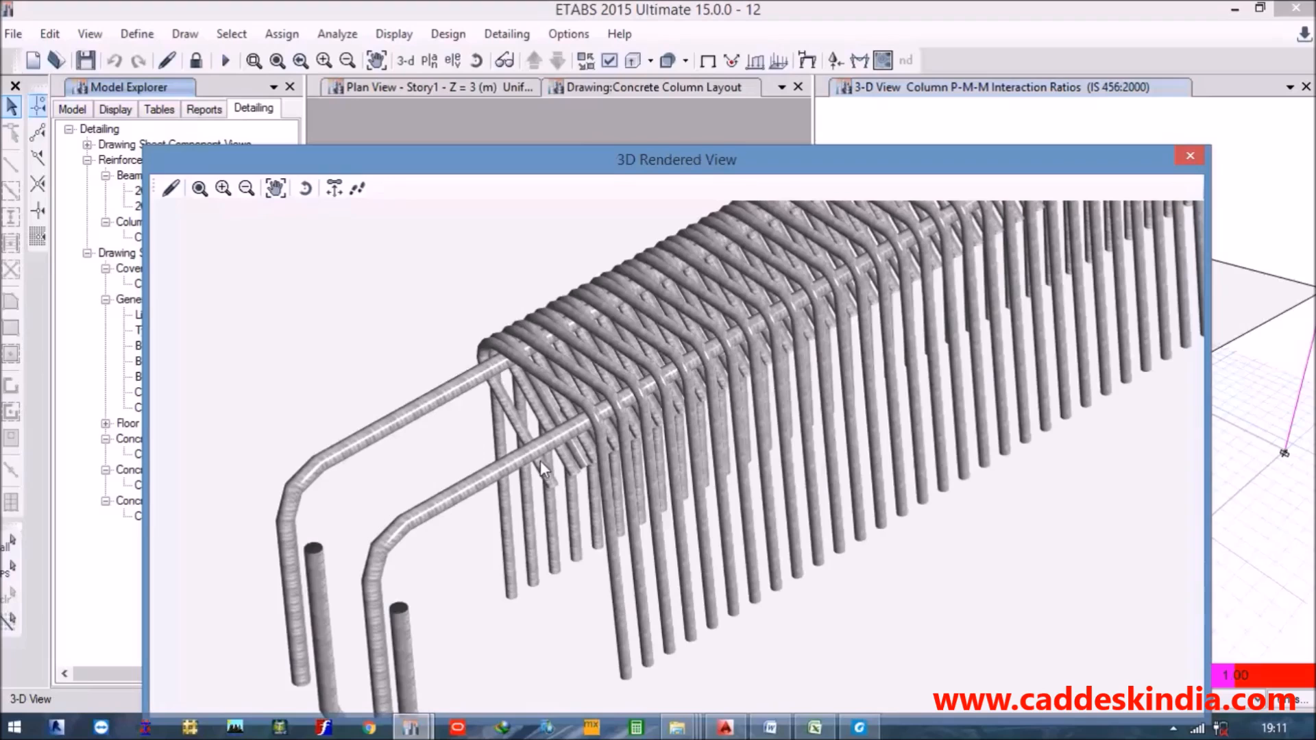
middle_click_drag(528, 457, 572, 347)
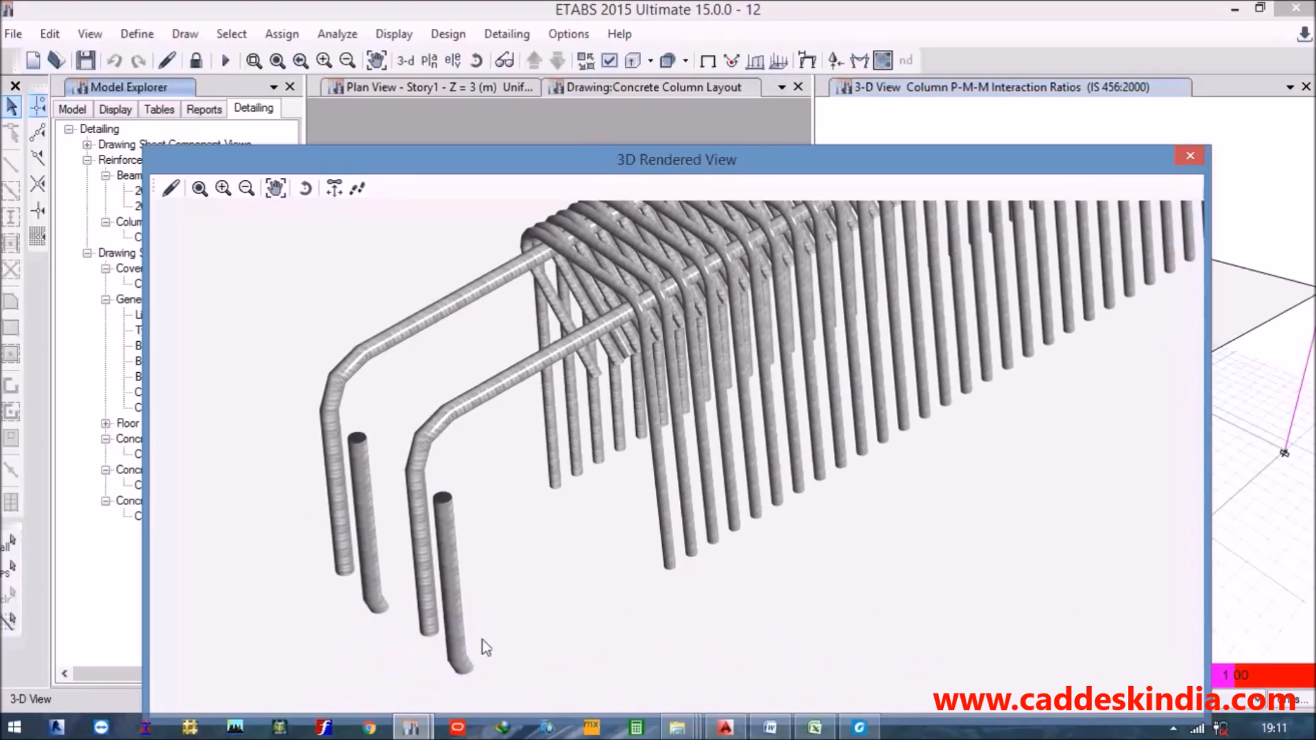
middle_click_drag(667, 371, 612, 396)
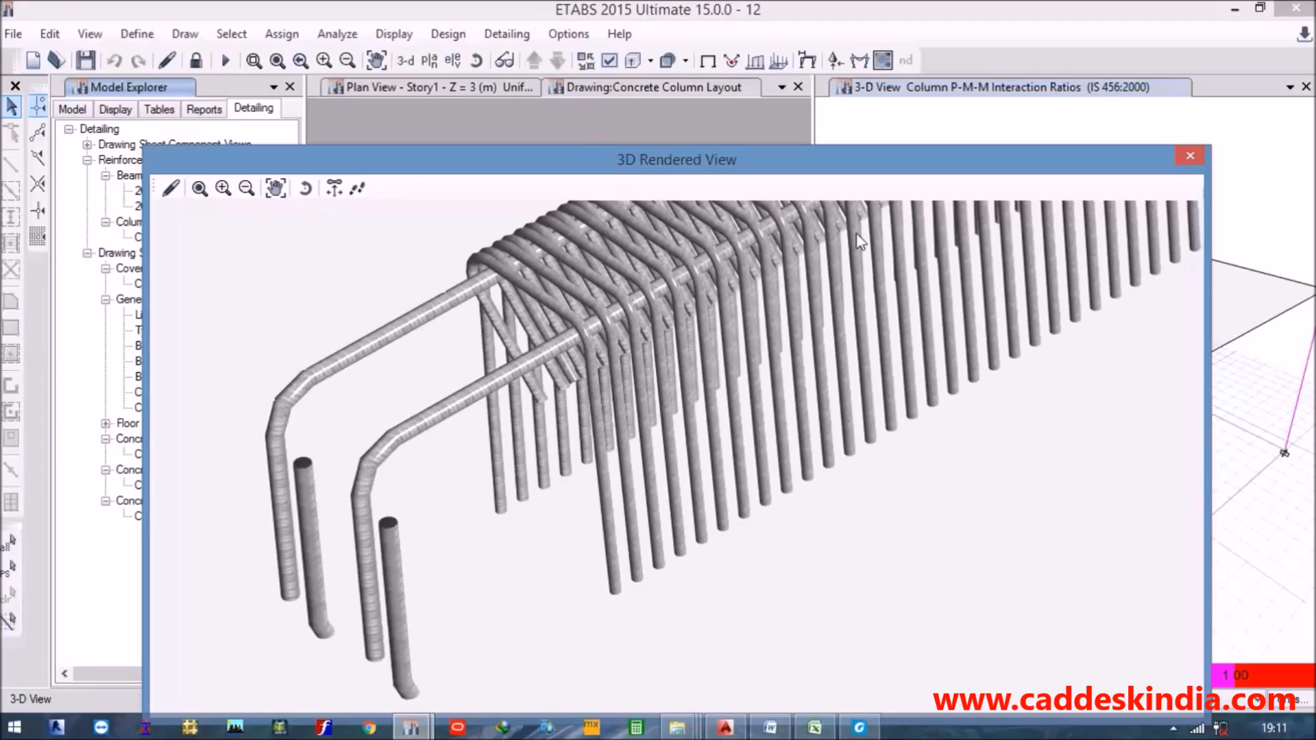
scroll(976, 358, "down", 5)
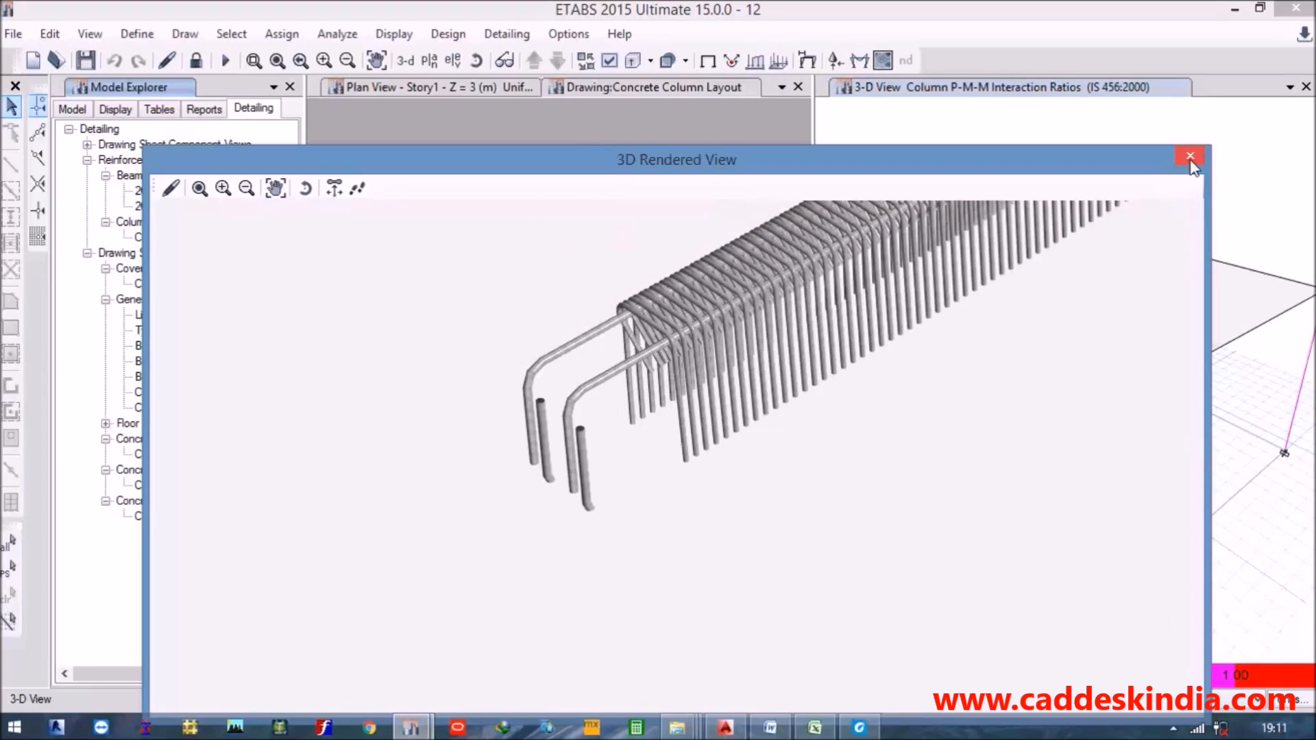
left_click(1191, 157)
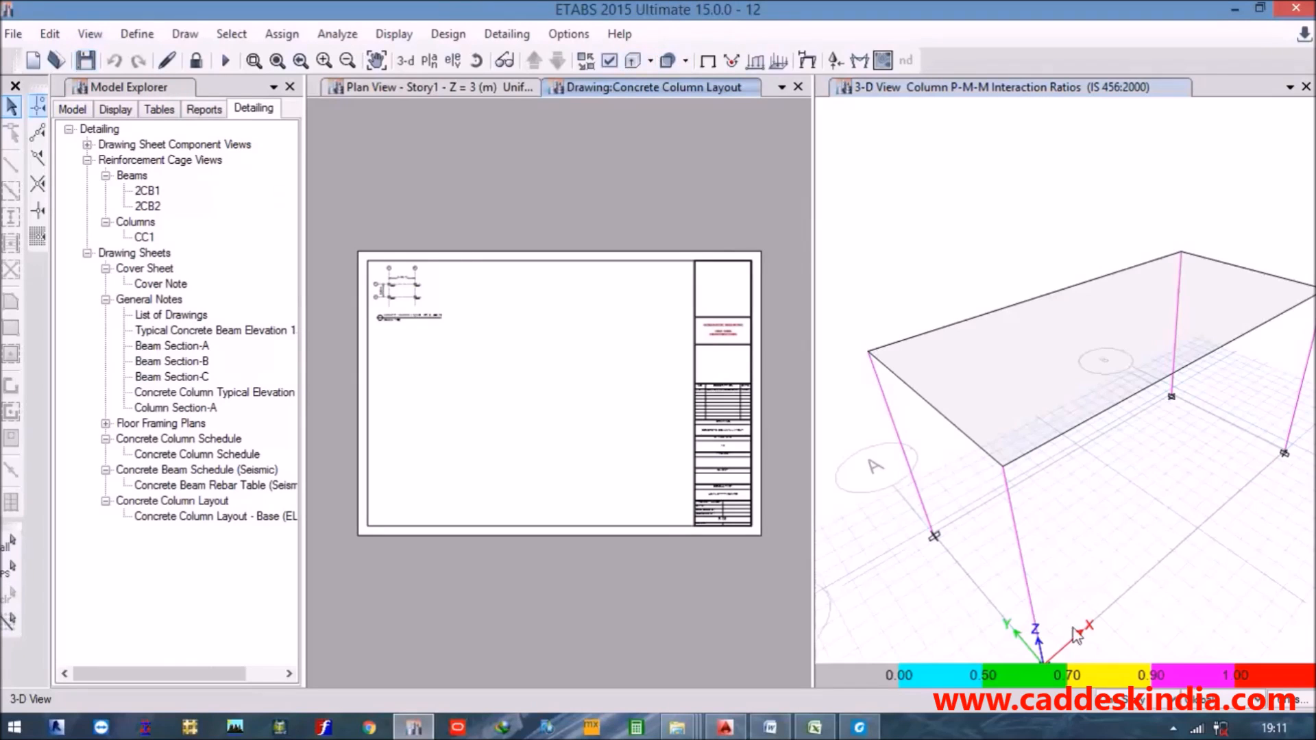
left_click(1175, 729)
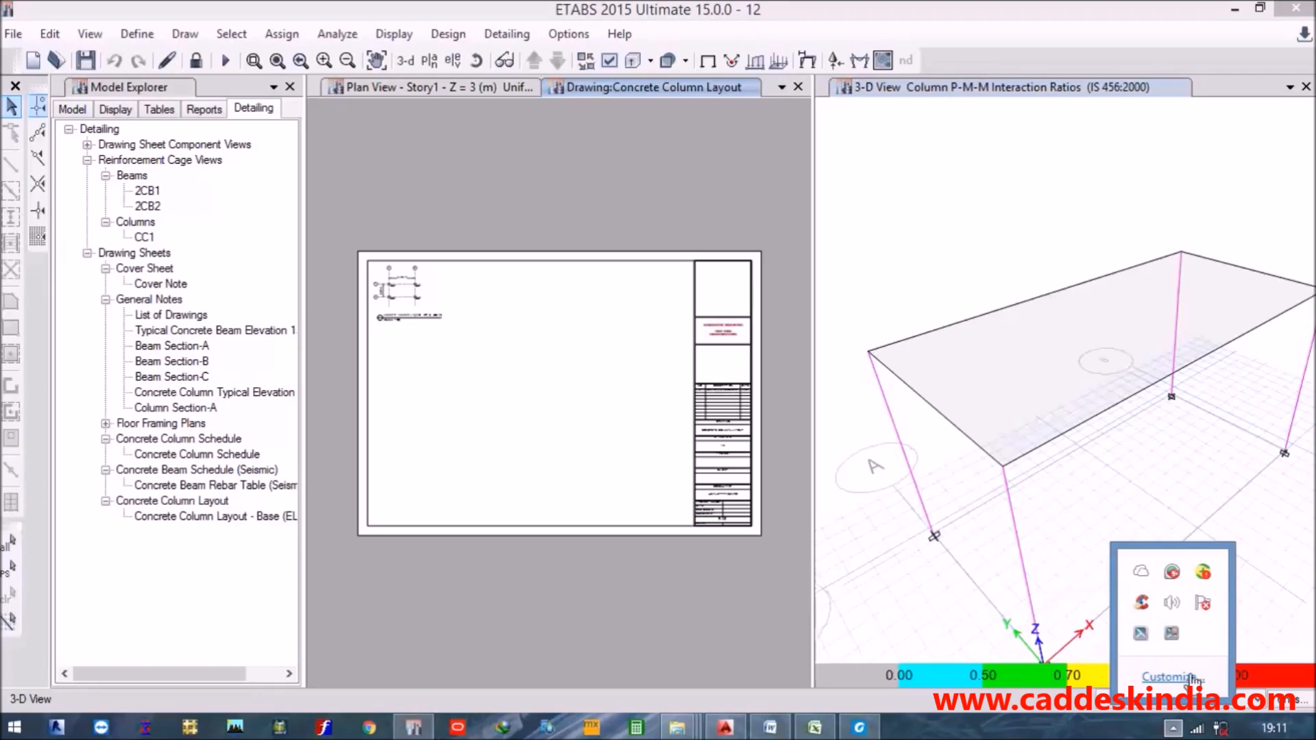